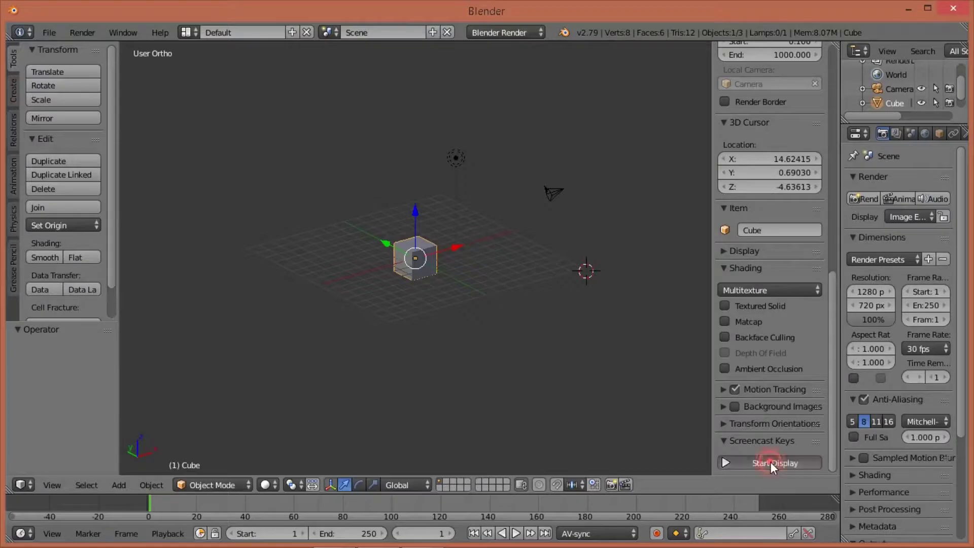
Step: Delete the default cube from the scene
right_click(425, 265)
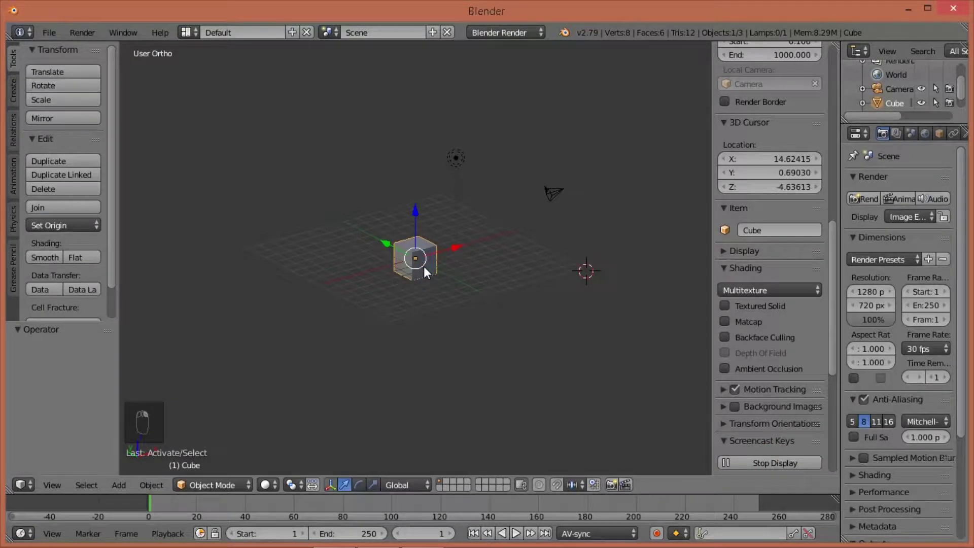
key("x")
left_click(424, 266)
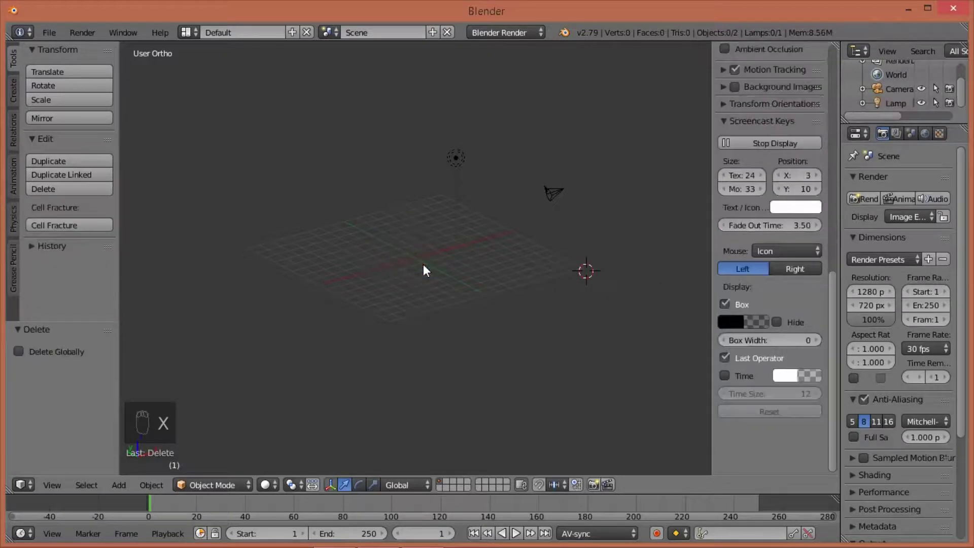
Step: Enable background images for the 3D view and add two empty image slots
scroll(789, 190, "up", 15)
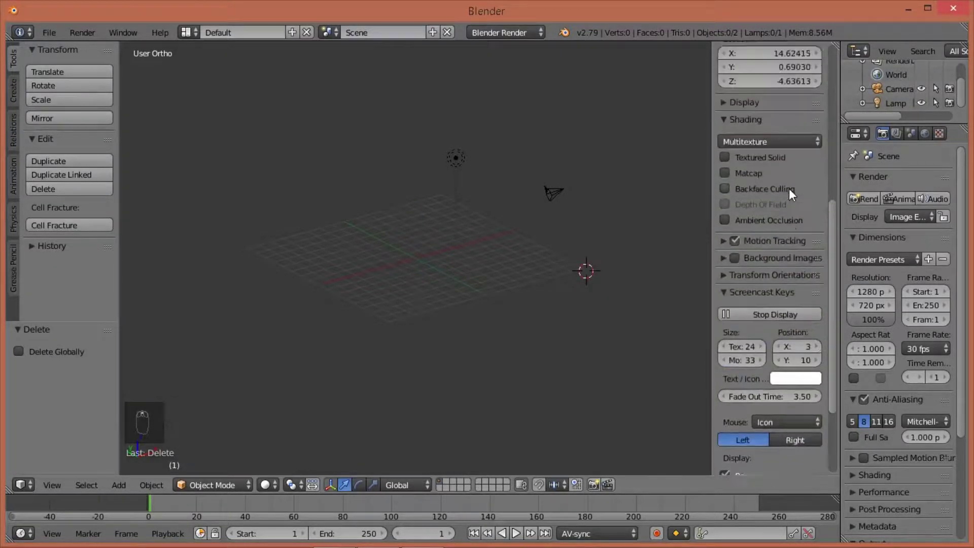
scroll(769, 394, "down", 3)
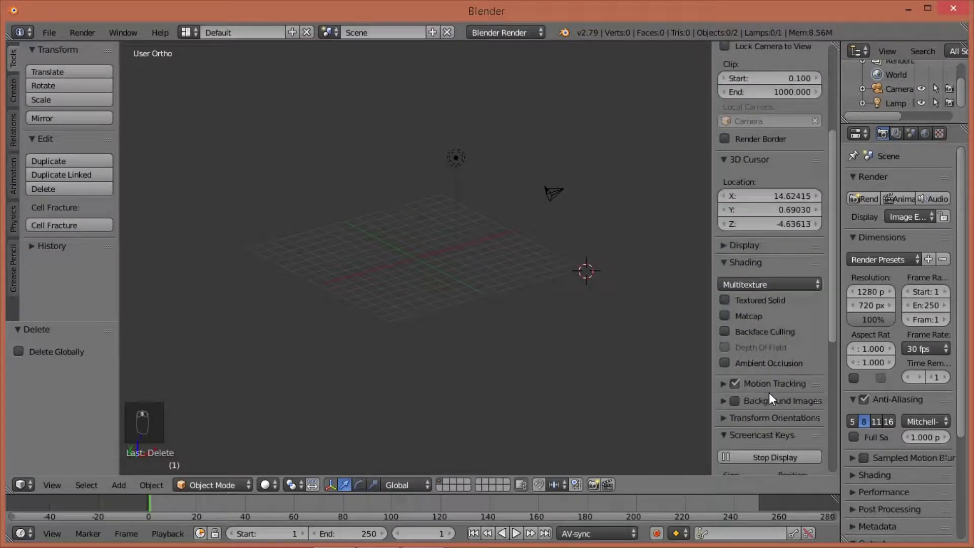
left_click(734, 401)
left_click(726, 401)
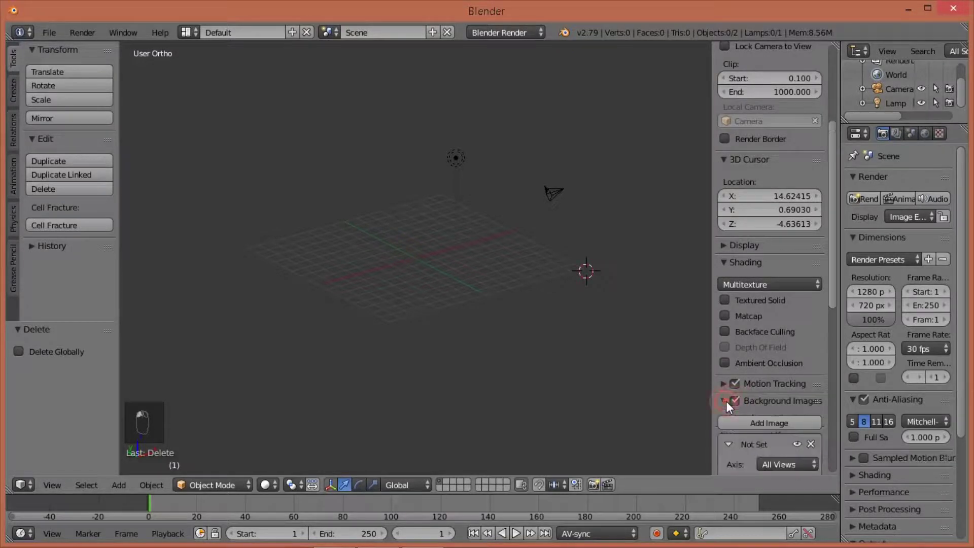
left_click(755, 423)
left_click(756, 423)
scroll(759, 396, "down", 7)
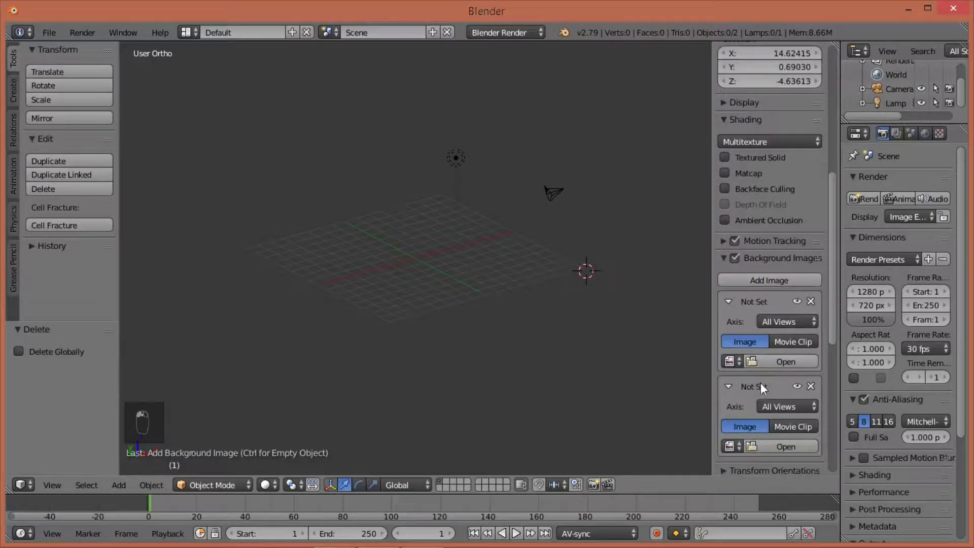
Step: Load logo.jpg into the first background image slot
left_click(789, 358)
left_click(47, 208)
double_click(217, 346)
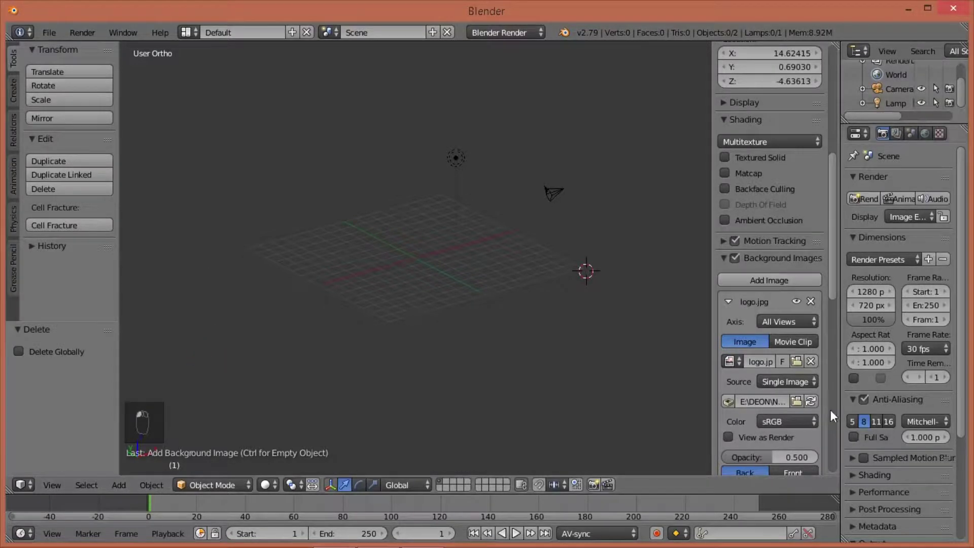
Step: Restrict the logo.jpg background image to the Top view axis
scroll(740, 418, "down", 4)
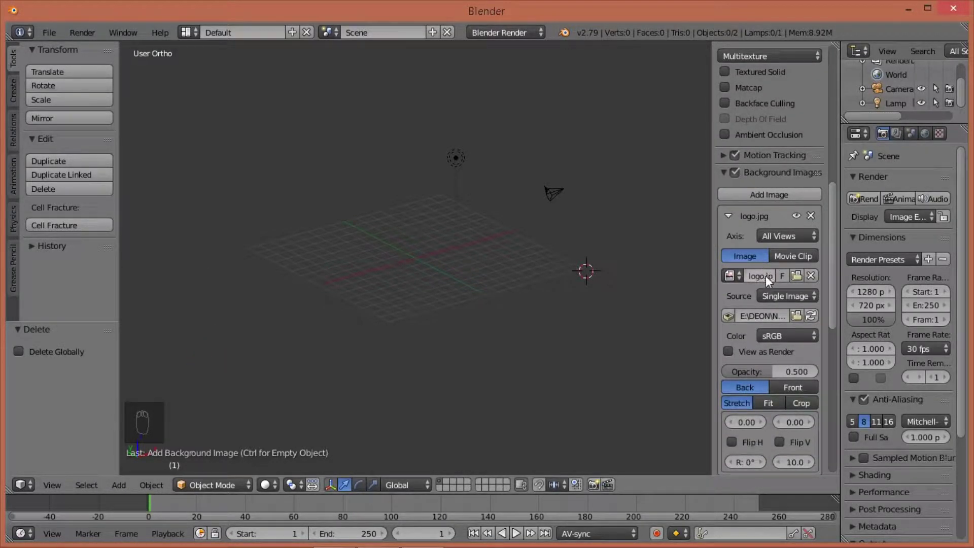
left_click(789, 237)
left_click(798, 236)
left_click(699, 214)
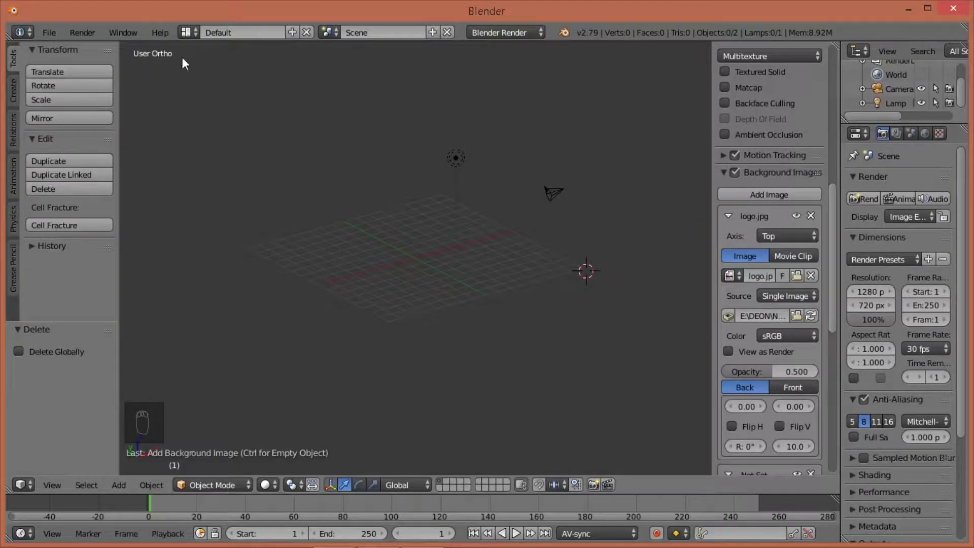
Step: View the scene from the top, compare perspective with orthographic projection, and inspect the logo sketch up close in orthographic
key("KP_7")
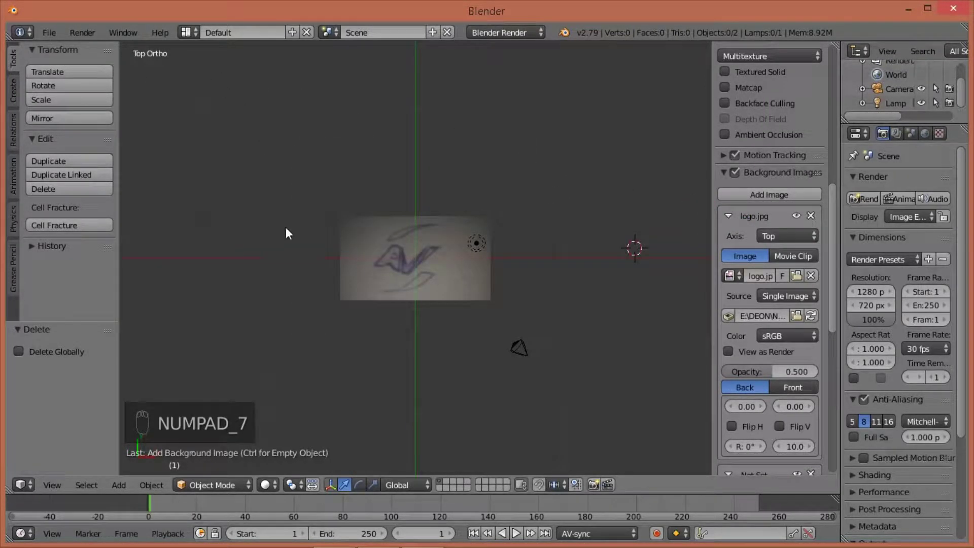
key("KP_5")
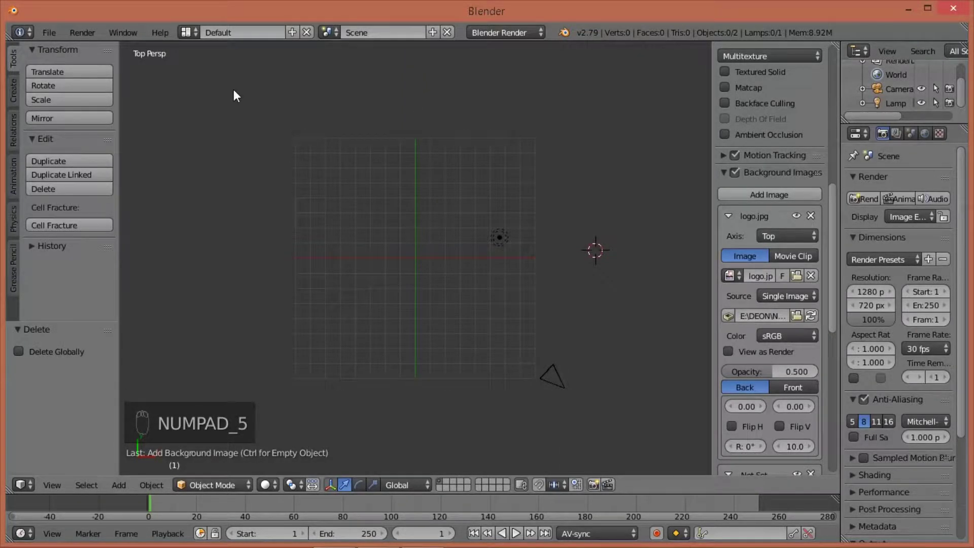
key("KP_5")
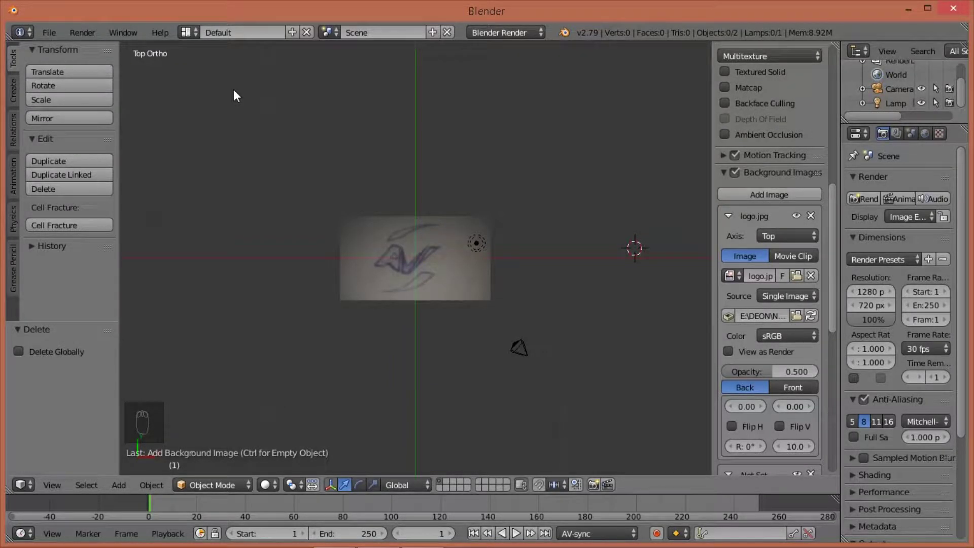
scroll(454, 295, "up", 6)
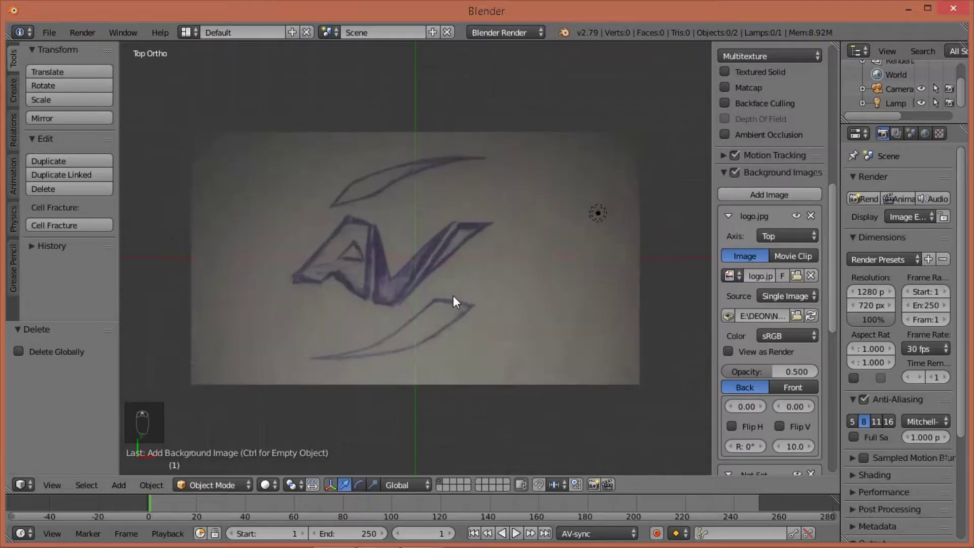
middle_click_drag(528, 254, 516, 273, "shift")
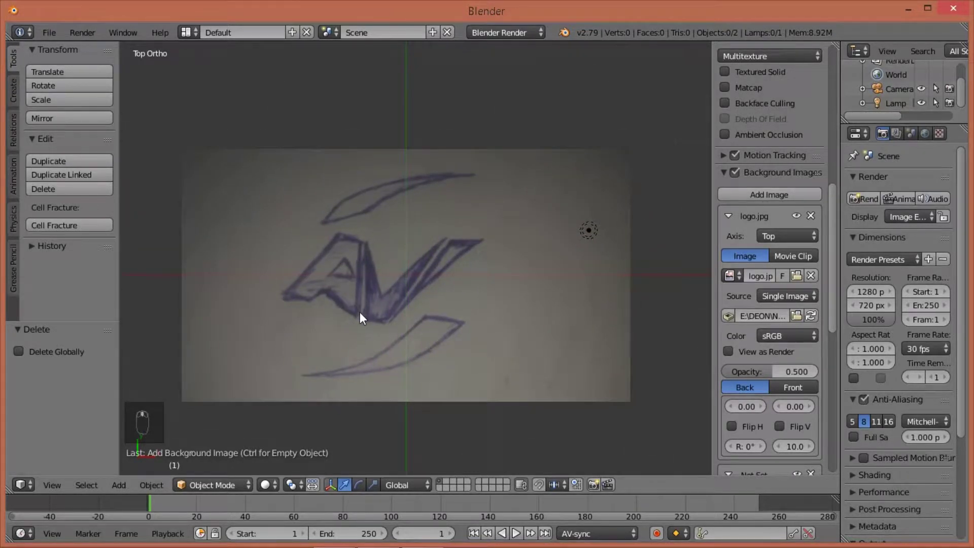
left_click(120, 485)
mouse_move(154, 427)
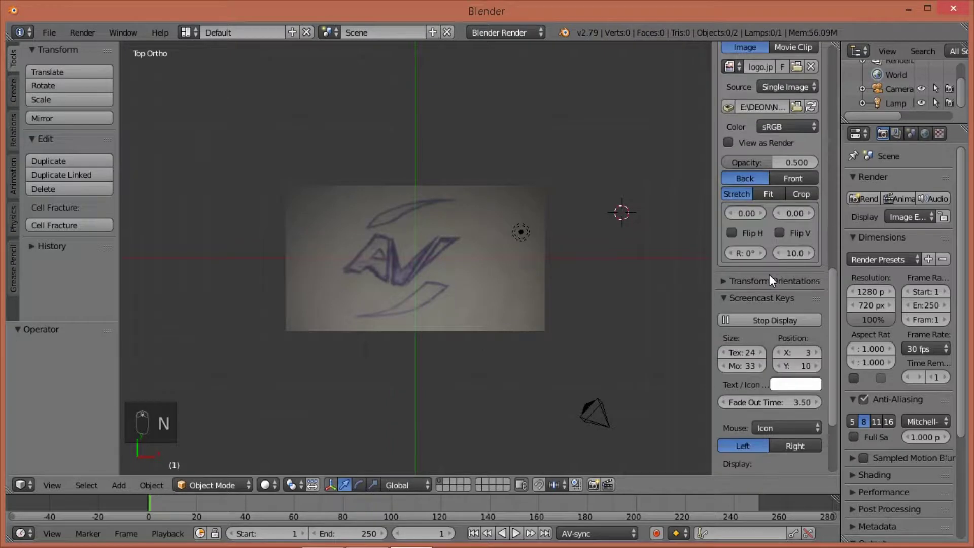
Step: Snap the 3D cursor to the center of the scene
scroll(769, 273, "up", 3)
middle_click_drag(594, 297, 425, 274)
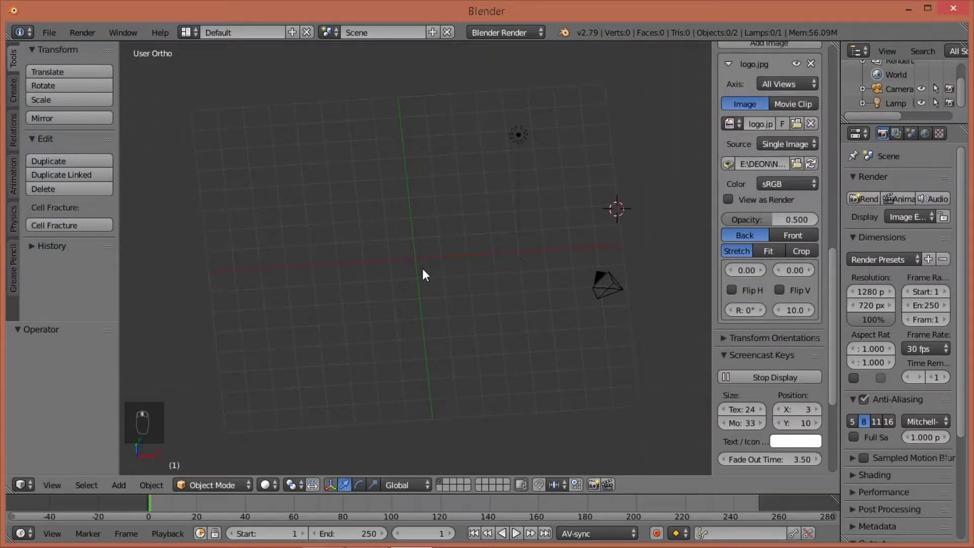
key("shift+s")
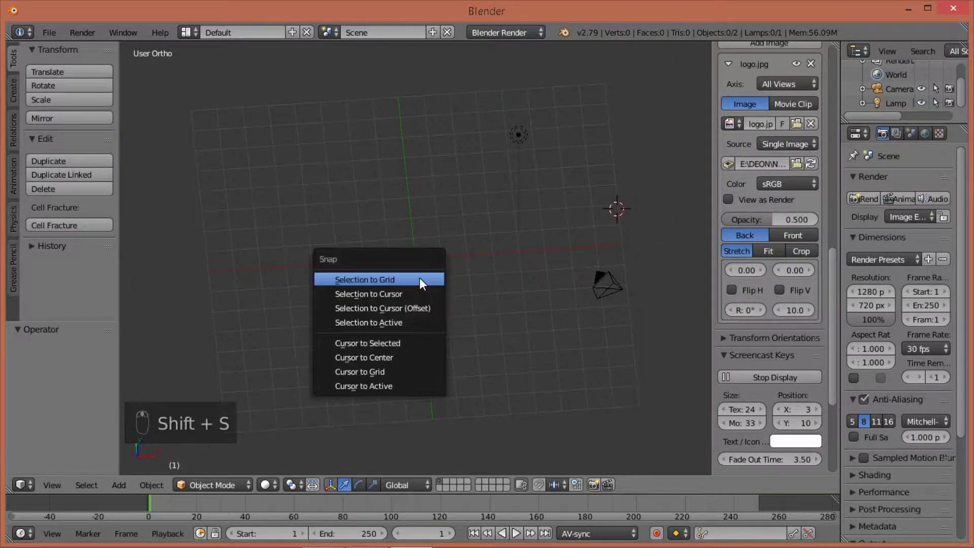
left_click(397, 357)
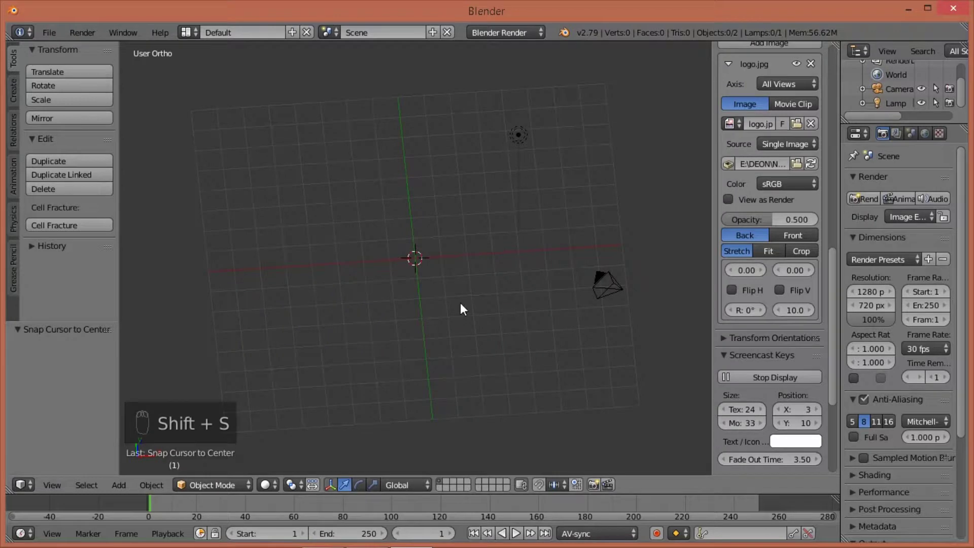
Step: Add a text object at the 3D cursor over the logo sketch while in the top view
key("KP_7")
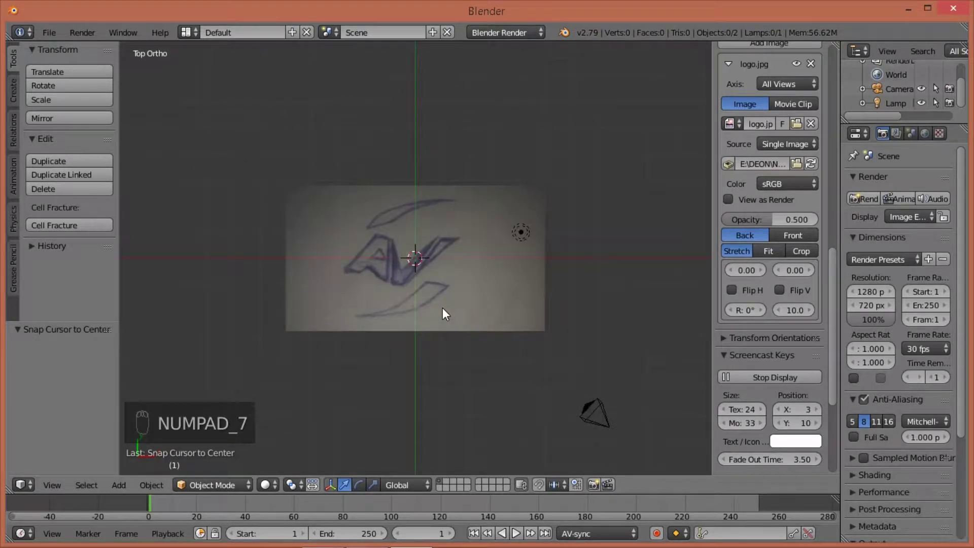
key("shift+a")
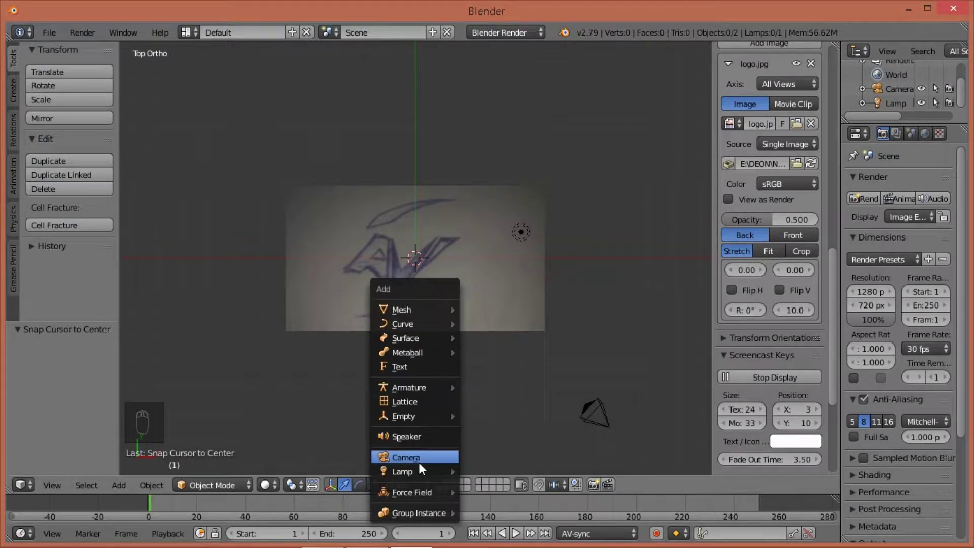
left_click(417, 367)
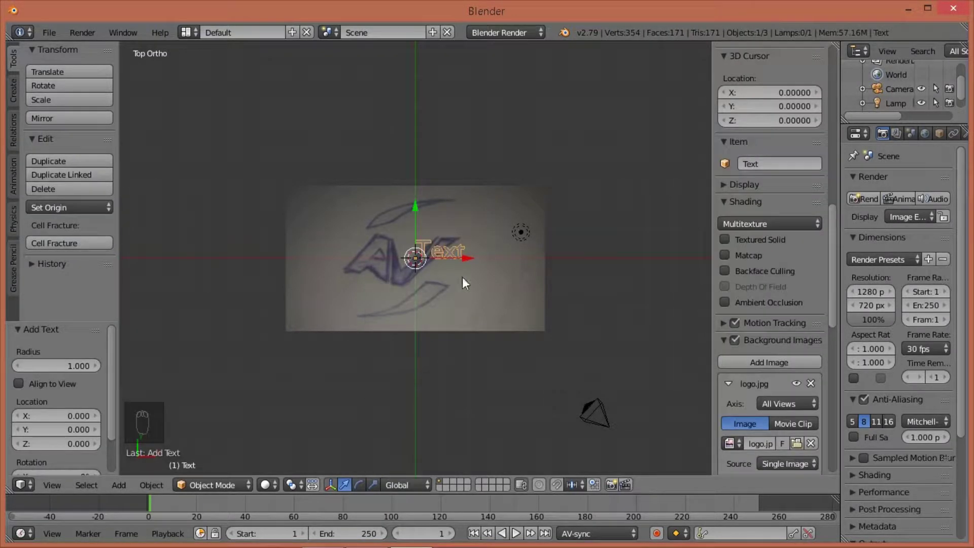
scroll(462, 276, "up", 7)
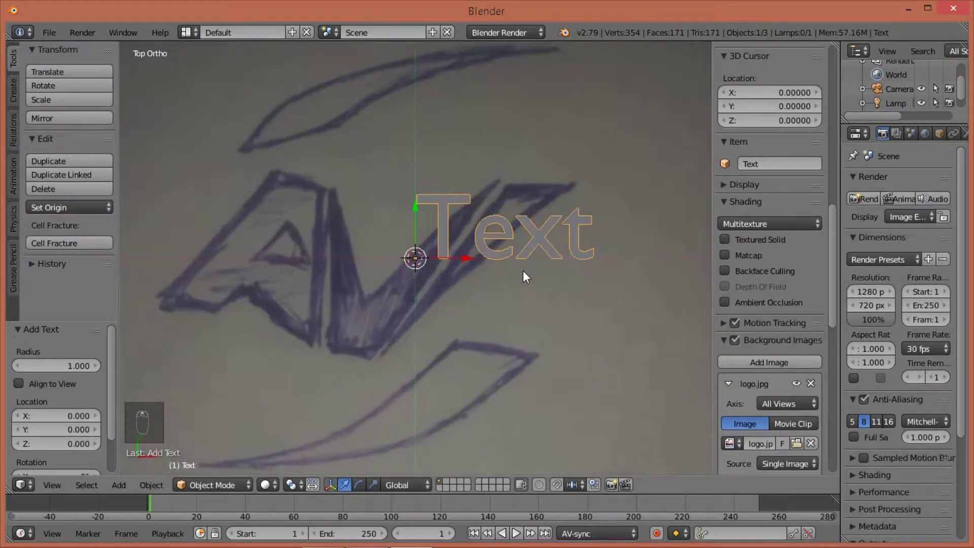
scroll(522, 270, "down", 2)
scroll(525, 284, "up", 3)
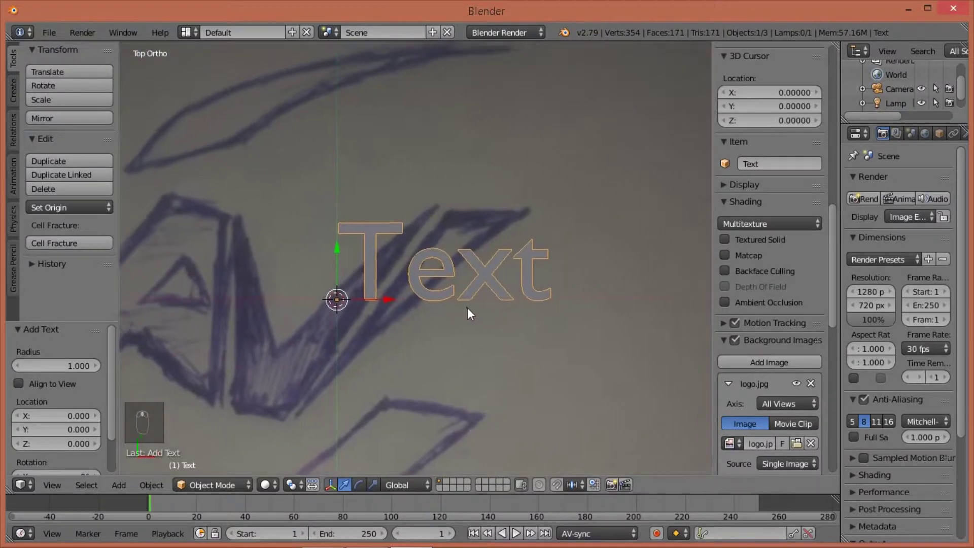
middle_click_drag(467, 307, 464, 310, "shift")
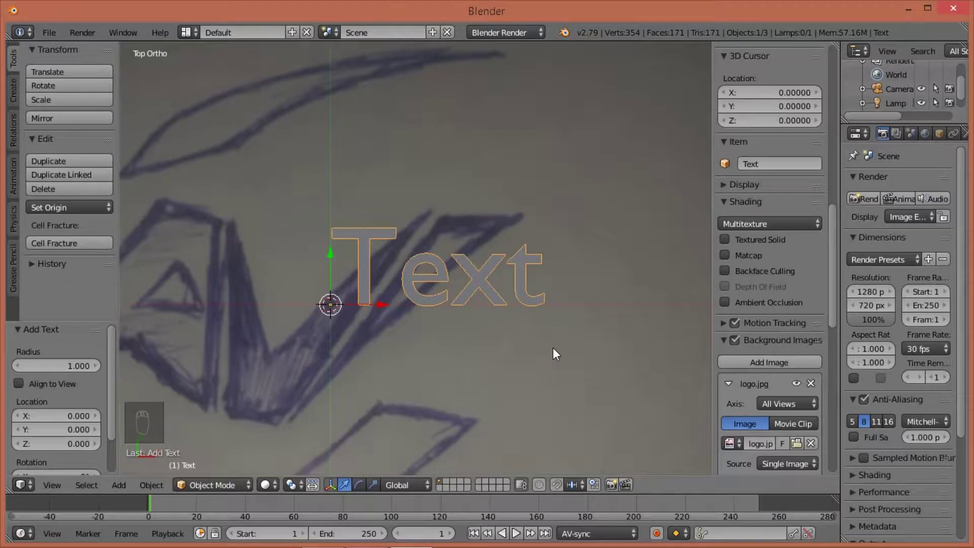
Step: Preview the text object in rendered shading, then return the viewport to solid shading
key("shift+z")
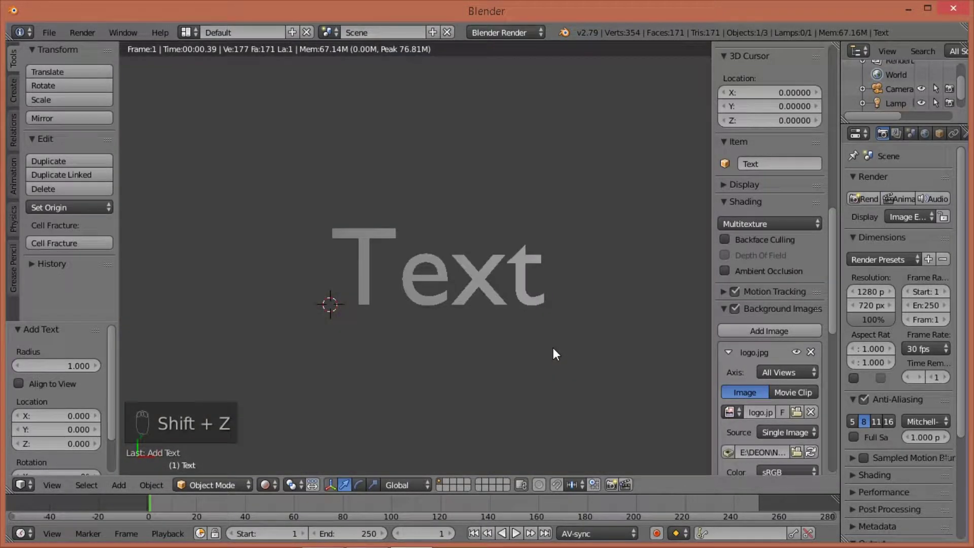
key("shift+z")
scroll(531, 353, "down", 2)
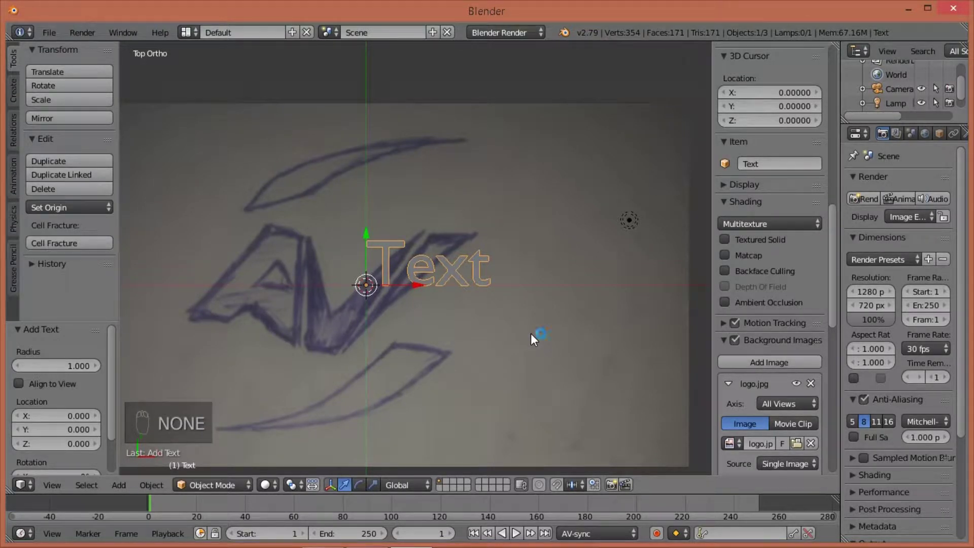
key("shift")
key("shift")
key("shift")
key("shift")
key("shift")
left_click(377, 199)
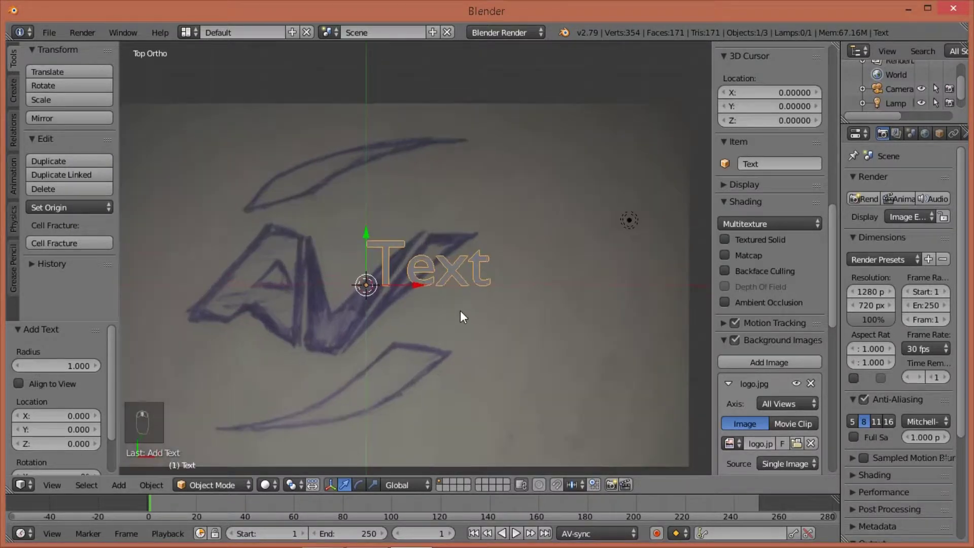
mouse_move(445, 322)
middle_mouse_down("shift")
mouse_move(519, 317)
mouse_move(480, 312)
middle_mouse_up("shift")
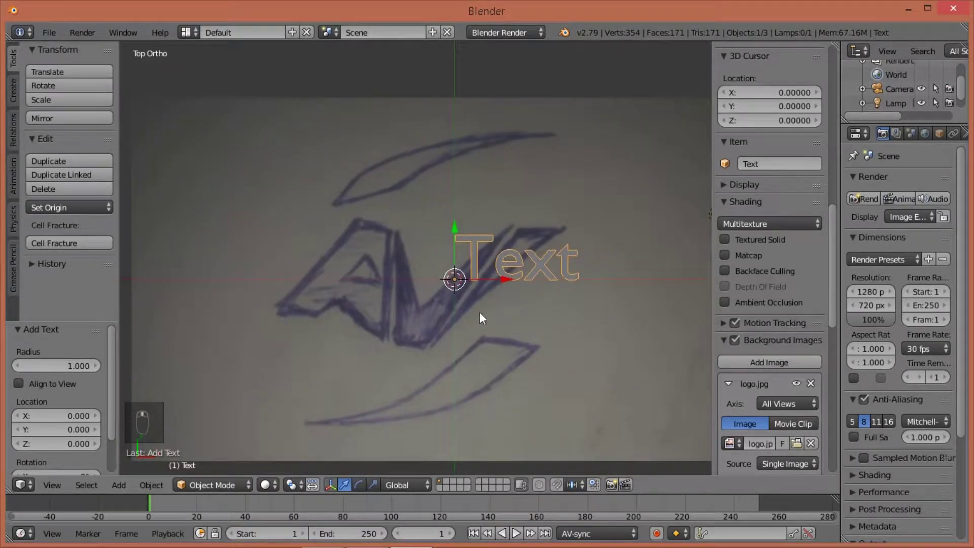
scroll(538, 299, "down", 2)
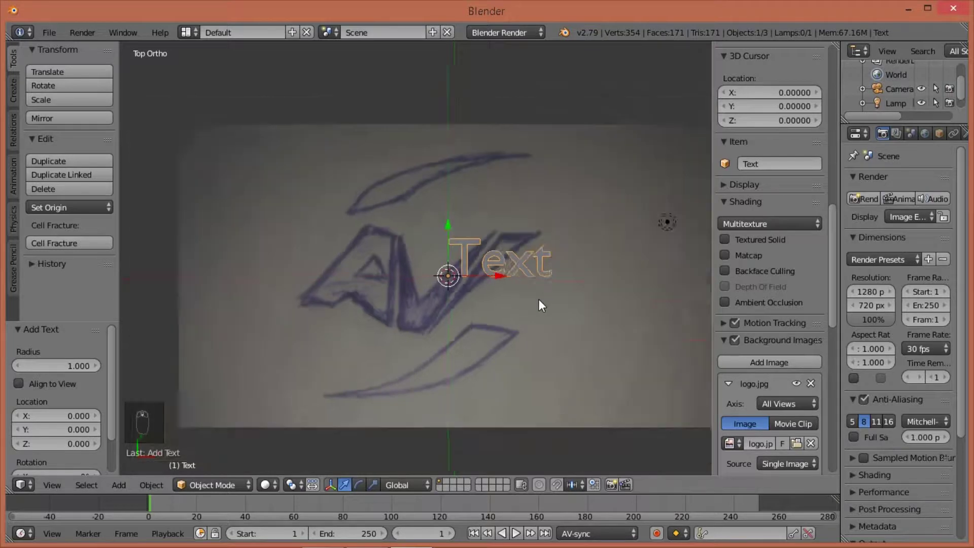
scroll(538, 299, "up", 2)
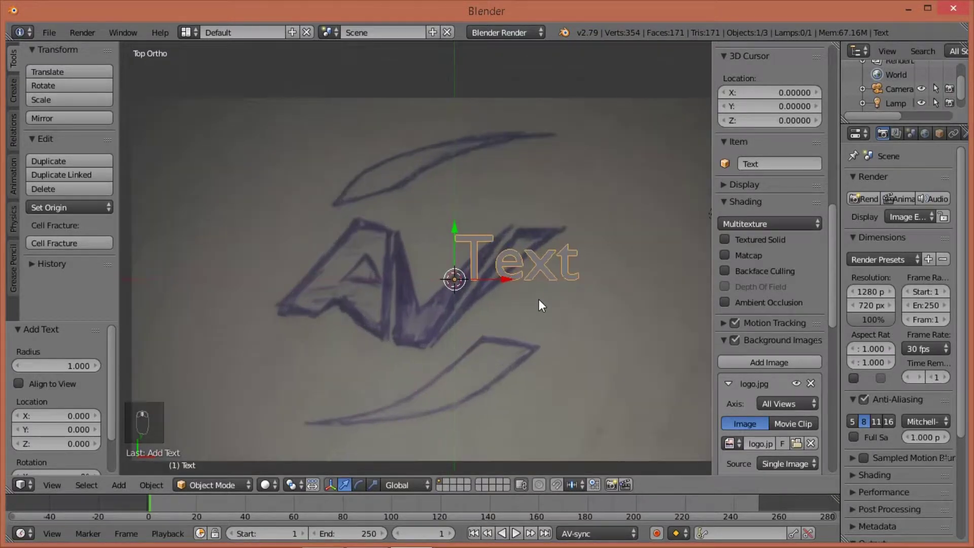
mouse_move(533, 303)
middle_mouse_down("shift")
mouse_move(419, 320)
mouse_move(487, 297)
middle_mouse_up("shift")
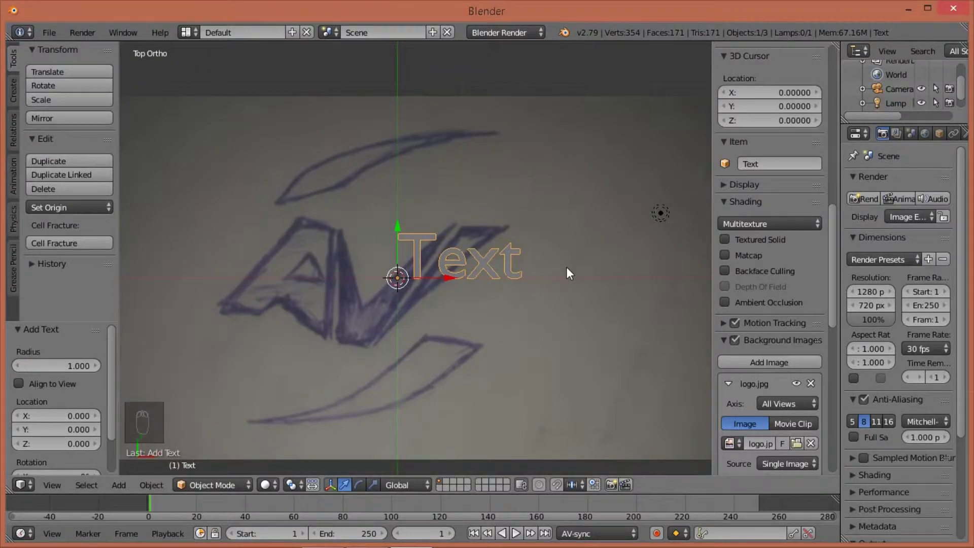
Step: Hide the 3D view's properties sidebar and place the 3D cursor in the empty space beside the start of the text object
key("n")
scroll(495, 312, "down", 2)
middle_click_drag(471, 336, 407, 318)
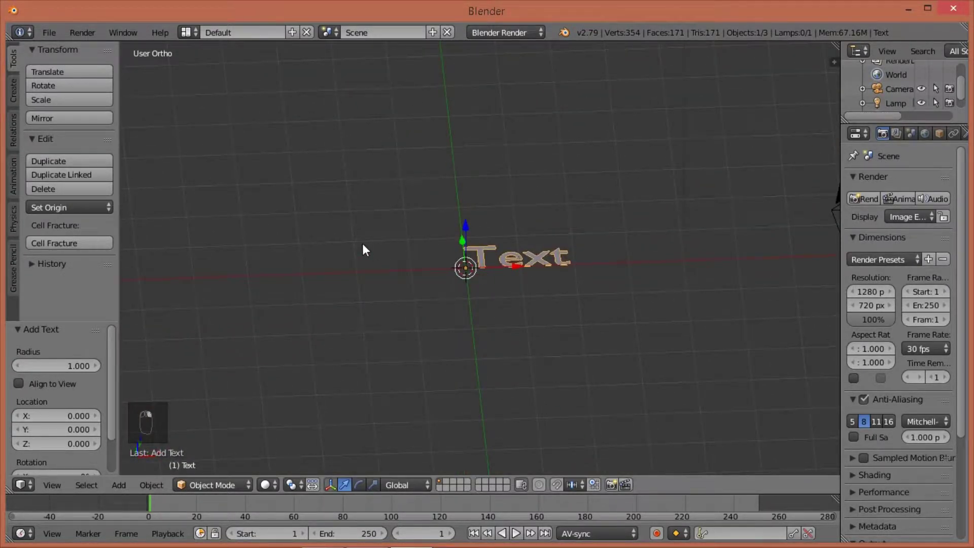
left_click(334, 230)
middle_click_drag(337, 341, 368, 337)
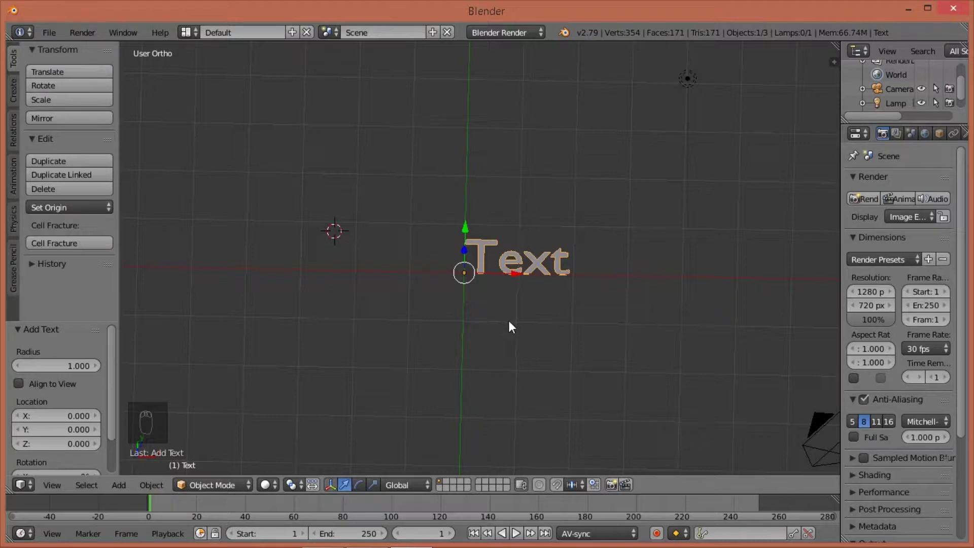
mouse_move(511, 327)
middle_mouse_down()
mouse_move(578, 239)
mouse_move(437, 269)
mouse_move(522, 309)
mouse_move(480, 321)
mouse_move(400, 306)
mouse_move(497, 325)
middle_mouse_up()
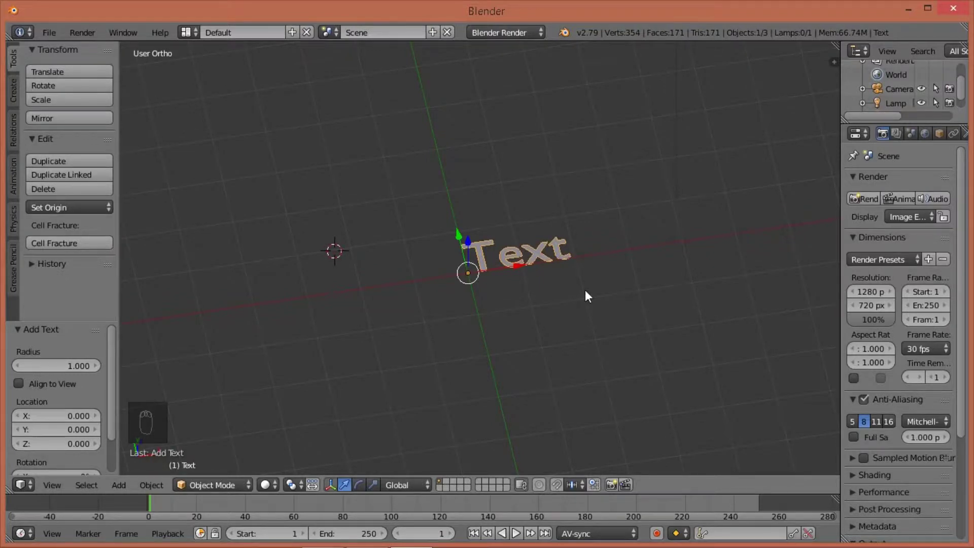
middle_click_drag(585, 293, 567, 302)
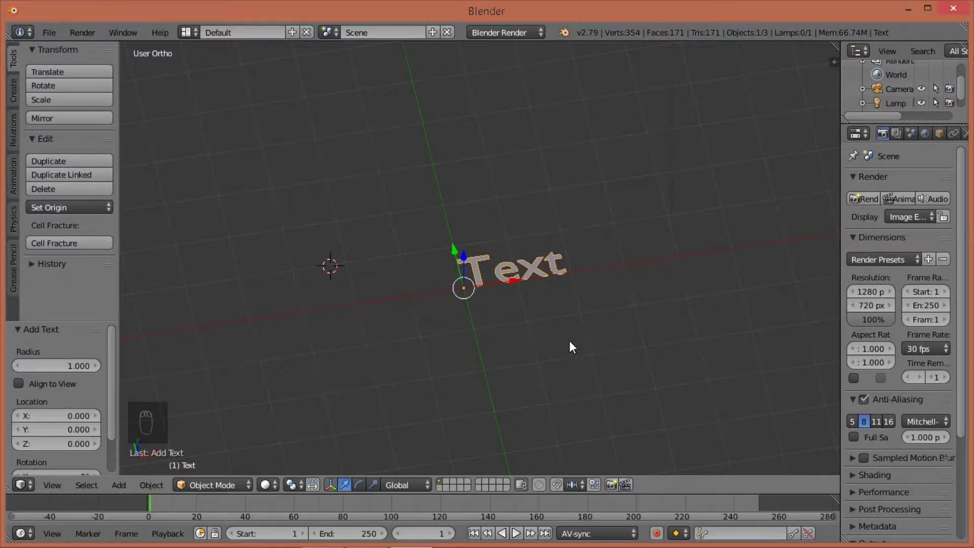
Step: Widen the properties editor and set the text object's letter spacing to 2.1 over the sketch in top view
middle_click_drag(569, 340, 524, 284)
scroll(521, 297, "up", 3)
key("KP_7")
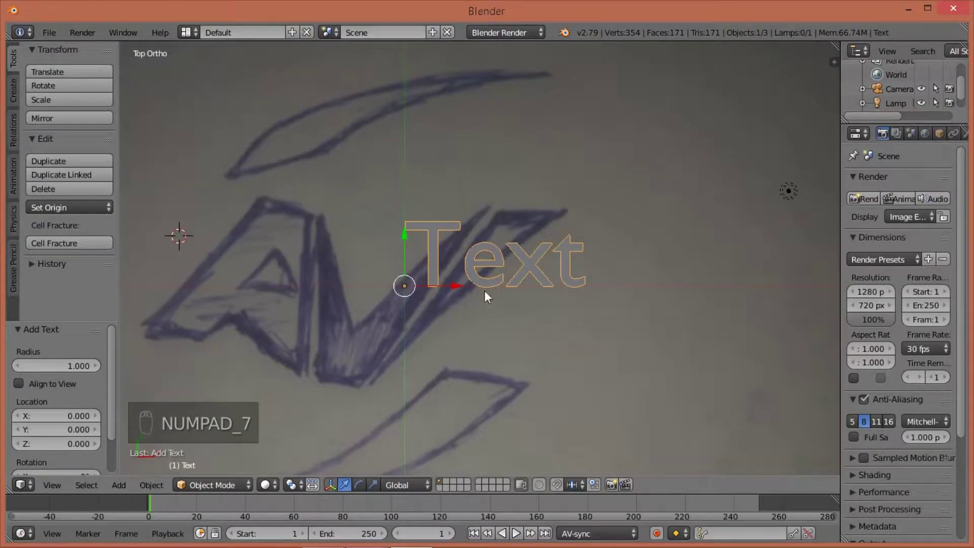
right_click(433, 255)
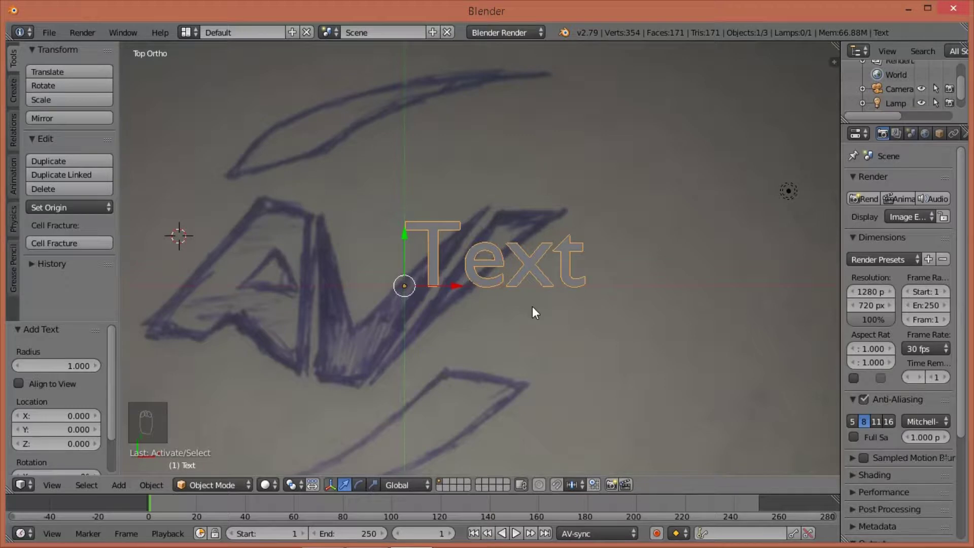
left_click_drag(839, 259, 620, 260)
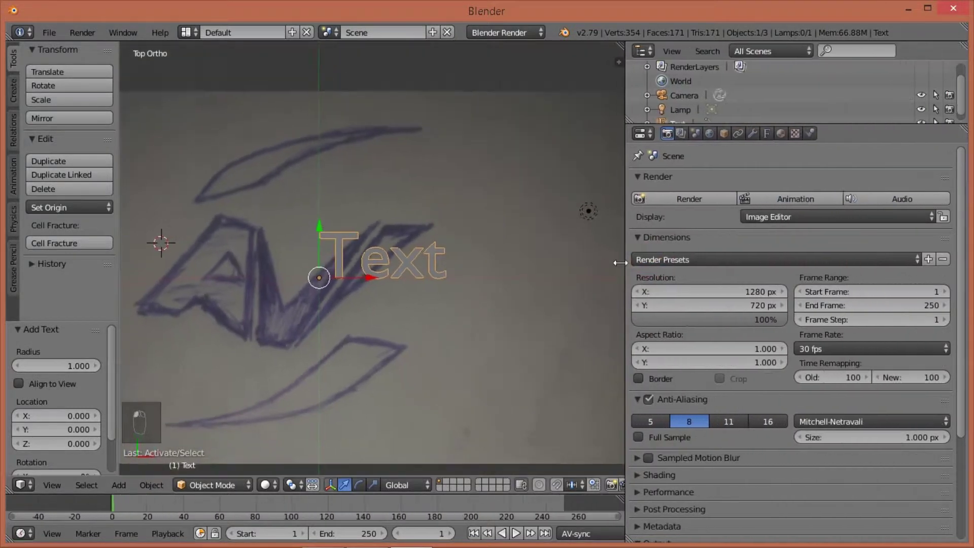
left_click(760, 133)
scroll(780, 250, "down", 3)
scroll(779, 251, "up", 1)
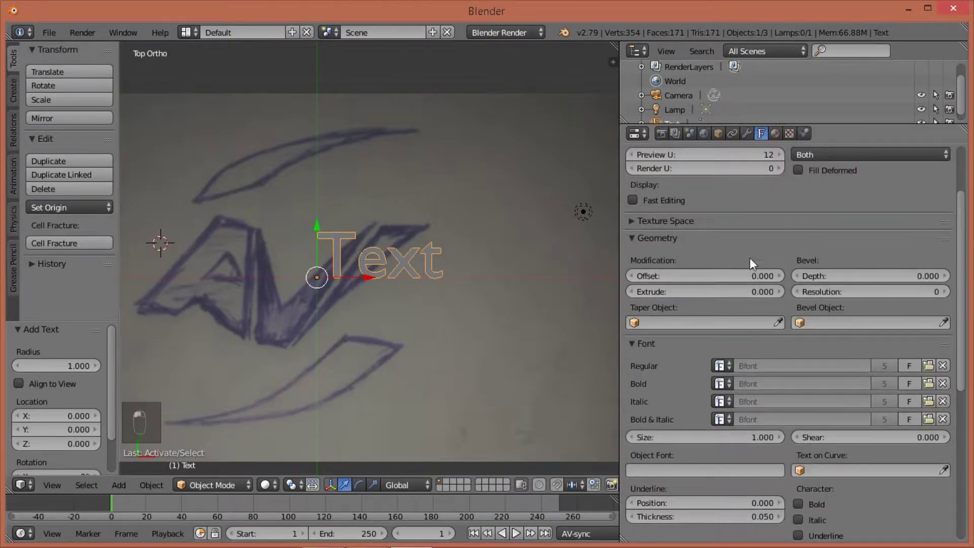
scroll(701, 456, "down", 6)
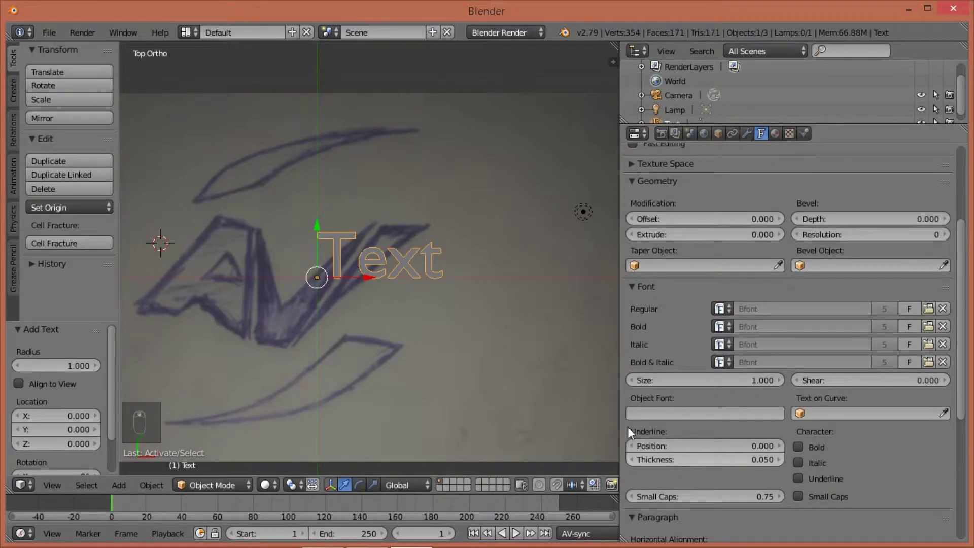
scroll(701, 404, "down", 4)
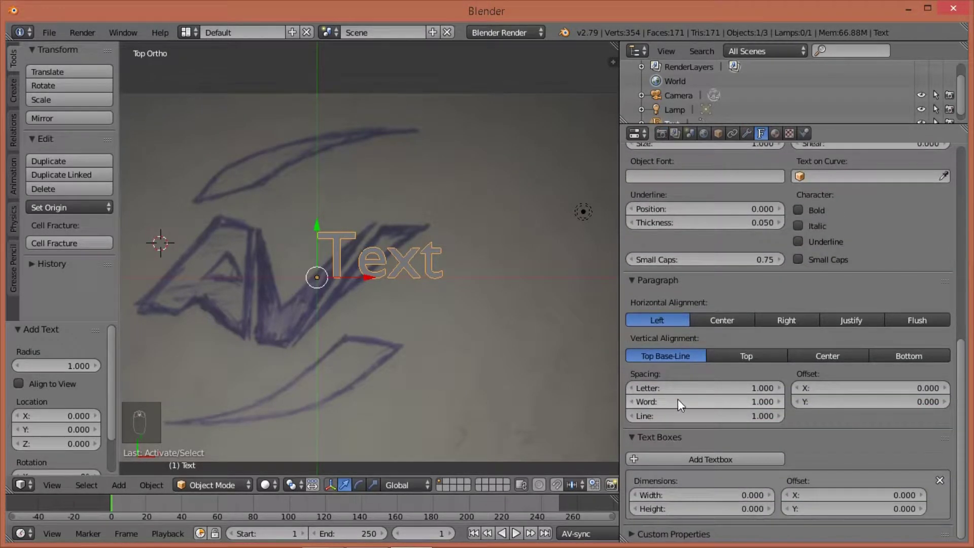
left_click_drag(679, 388, 711, 388)
Step: Delete all the default characters of the text object in edit mode
key("Tab")
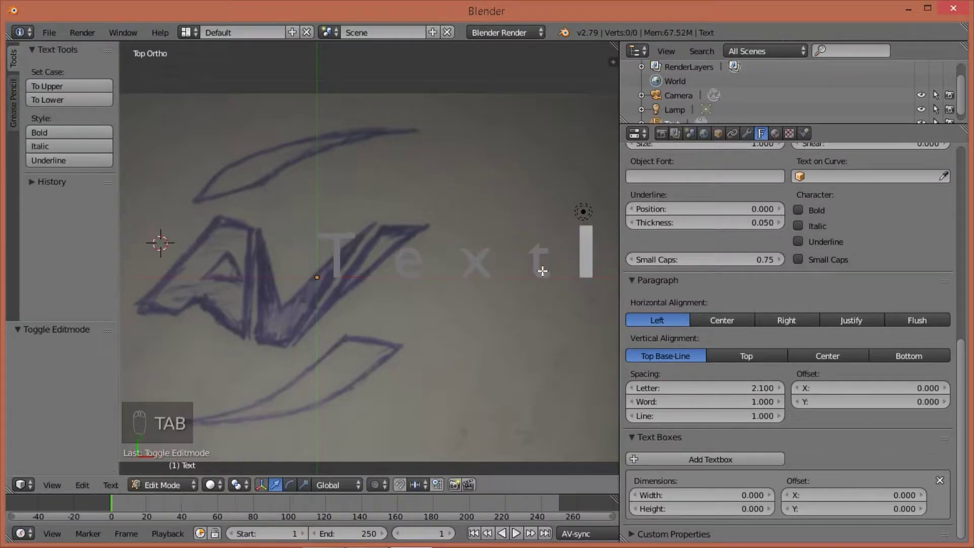
key("BackSpace")
key("BackSpace")
key("BackSpace")
key("BackSpace")
key("BackSpace")
key("BackSpace")
key("BackSpace")
key("BackSpace")
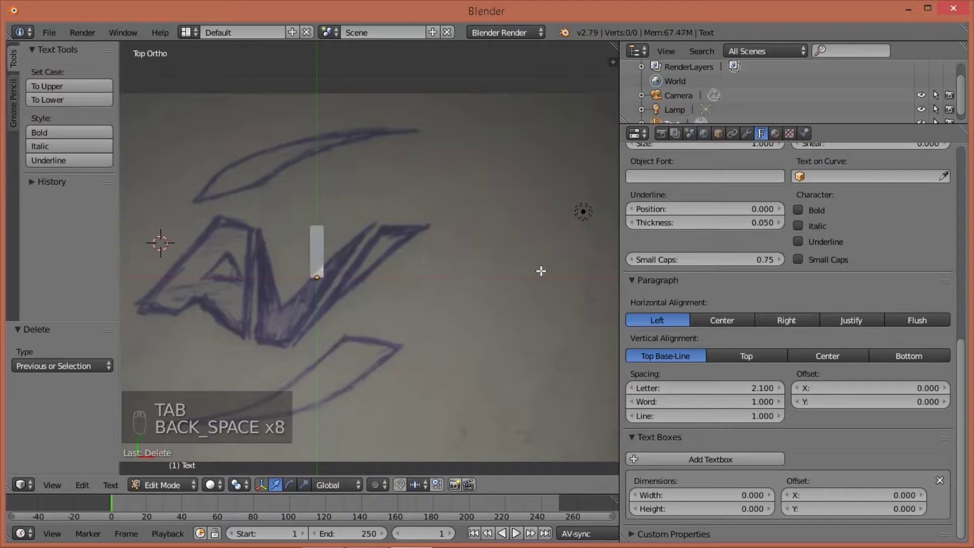
type("avi")
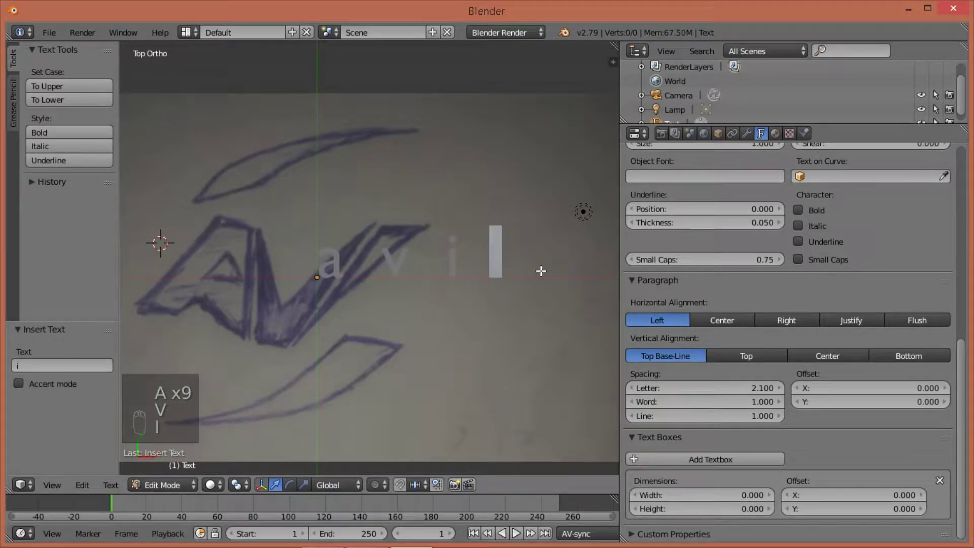
key("BackSpace")
key("BackSpace")
key("BackSpace")
key("BackSpace")
key("BackSpace")
key("BackSpace")
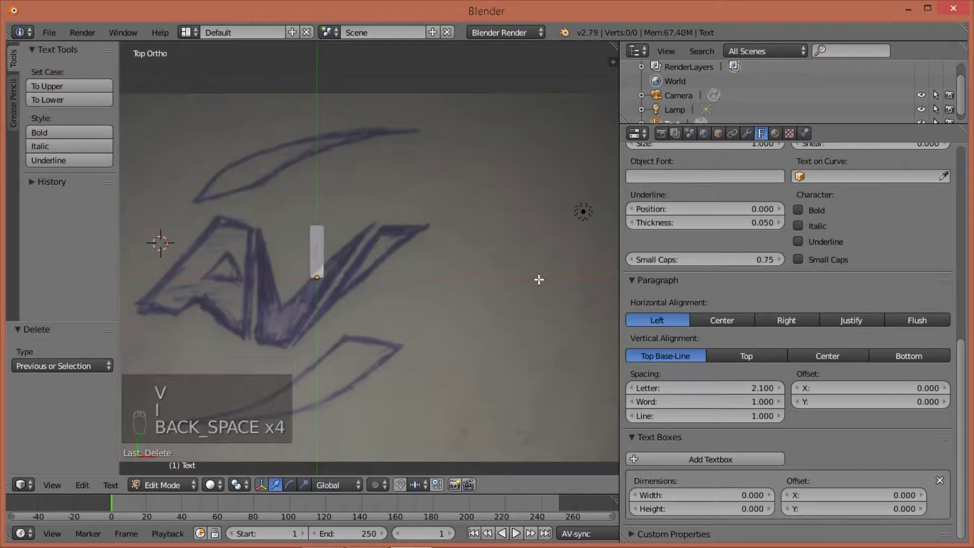
Step: Enter AVI in capitals as the text and set its geometry offset to 0.023
type("AVI")
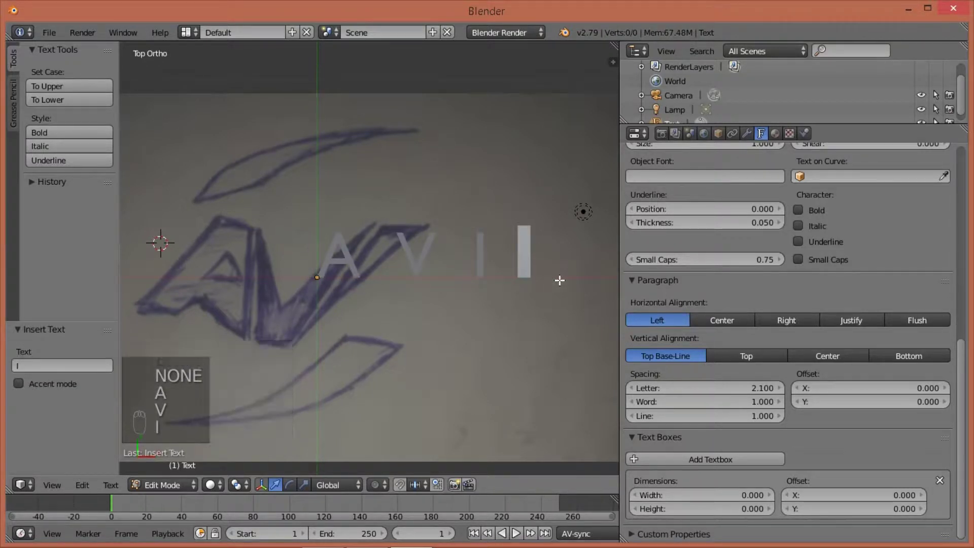
scroll(732, 213, "up", 8)
scroll(722, 243, "up", 9)
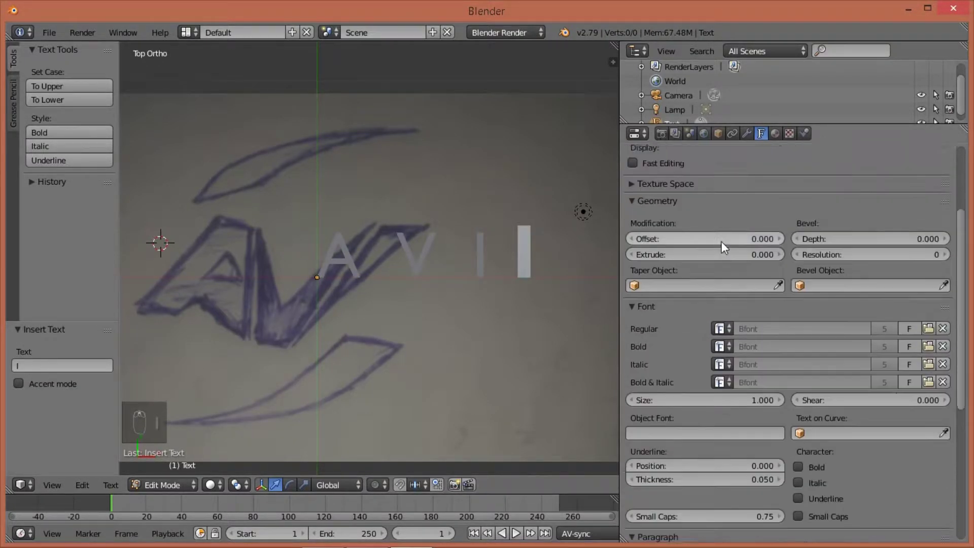
left_click_drag(687, 353, 707, 352)
Step: Set the text's extrusion to 0.162, keep only AVI as its wording, and return to object mode in top view
mouse_move(543, 297)
middle_mouse_down()
mouse_move(528, 289)
mouse_move(539, 178)
mouse_move(544, 192)
middle_mouse_up()
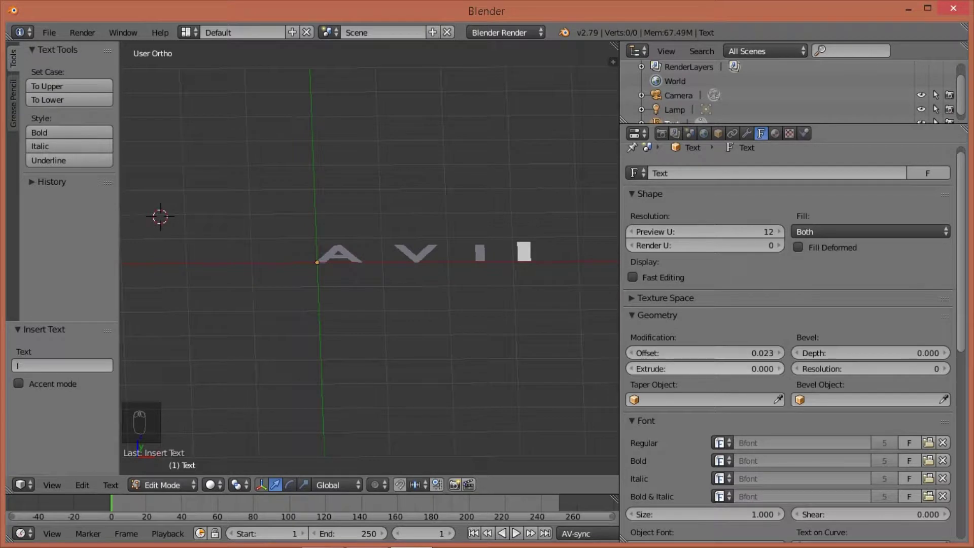
left_click_drag(662, 369, 690, 368)
middle_click_drag(513, 350, 458, 320)
key("KP_7")
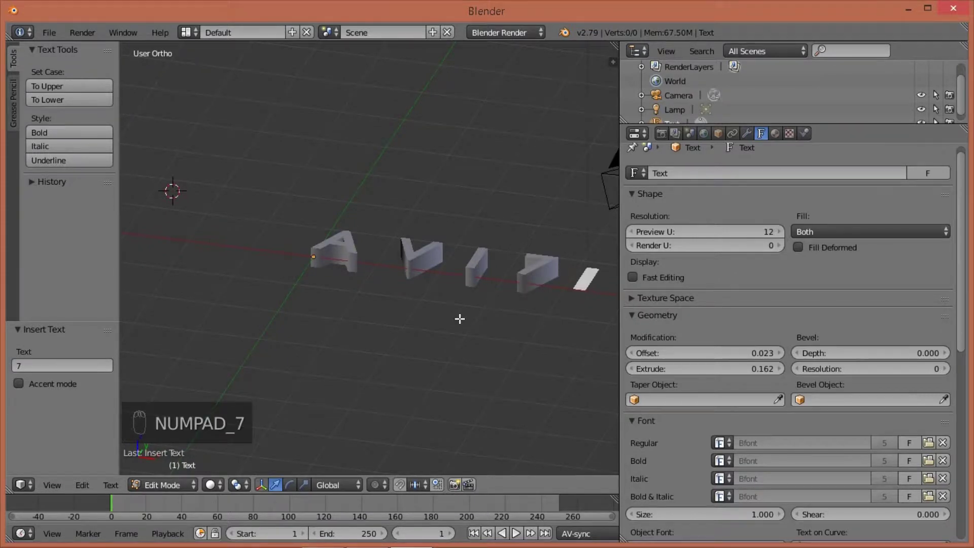
key("BackSpace")
key("Tab")
key("KP_7")
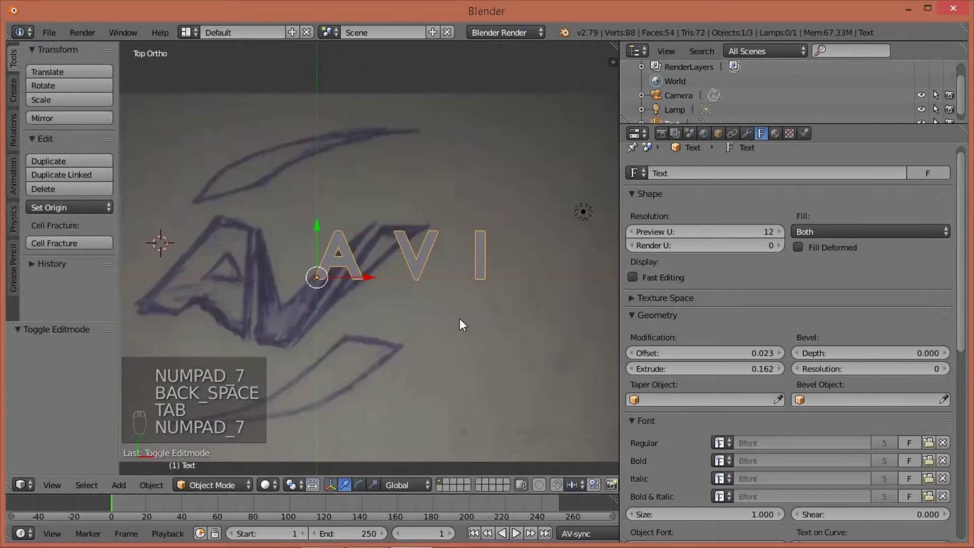
Step: Enlarge the 3D view by narrowing the properties editor and hiding the tool shelf
scroll(373, 273, "up", 2)
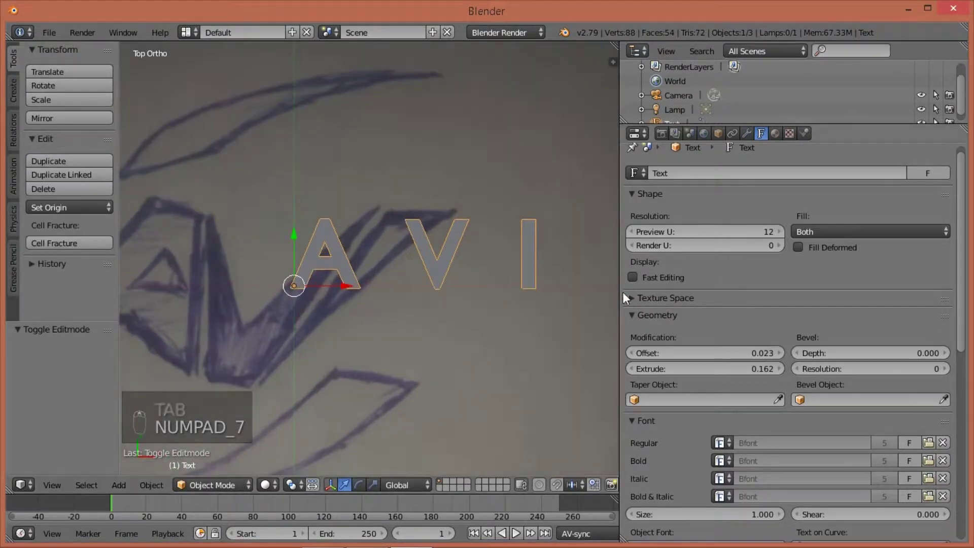
left_click_drag(619, 299, 819, 299)
key("t")
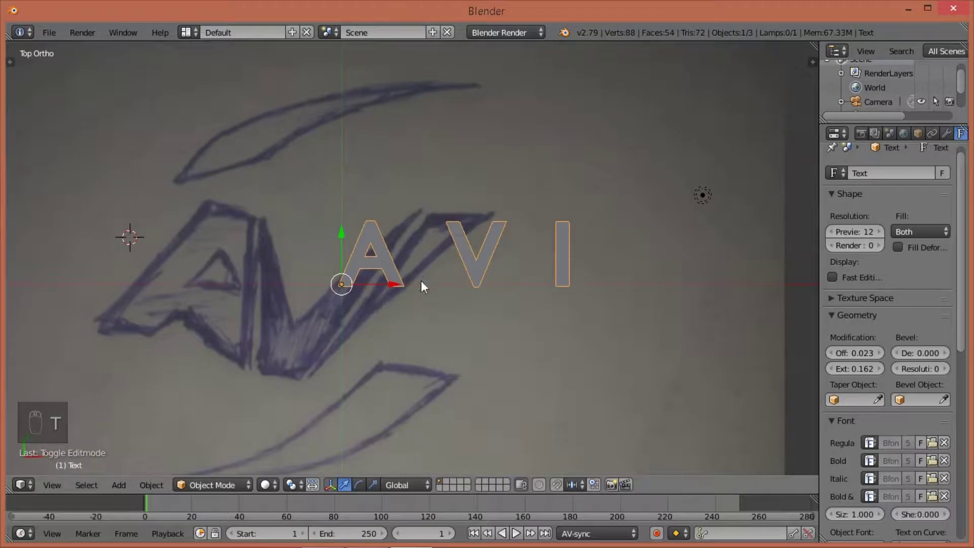
Step: Convert the AVI text object to a mesh
key("alt+c")
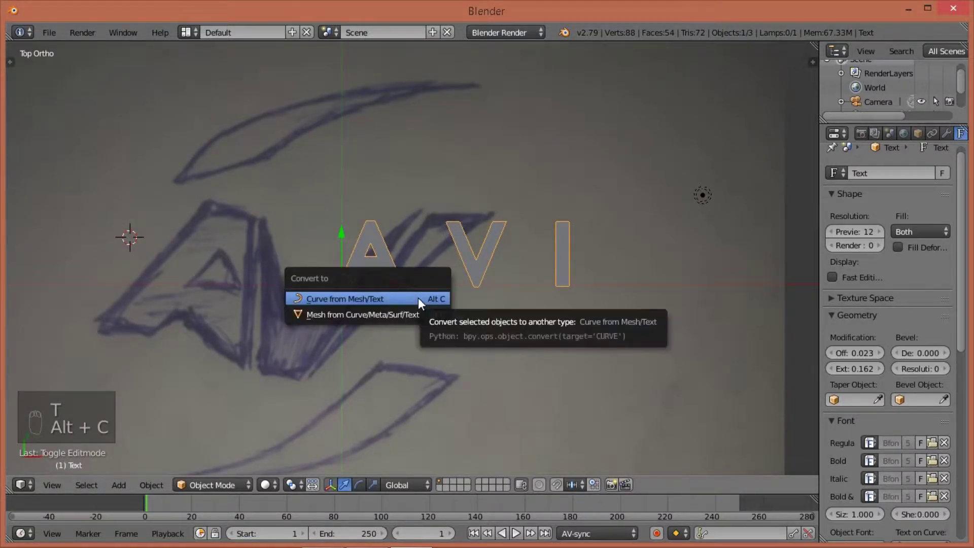
left_click(416, 314)
scroll(411, 299, "up", 1)
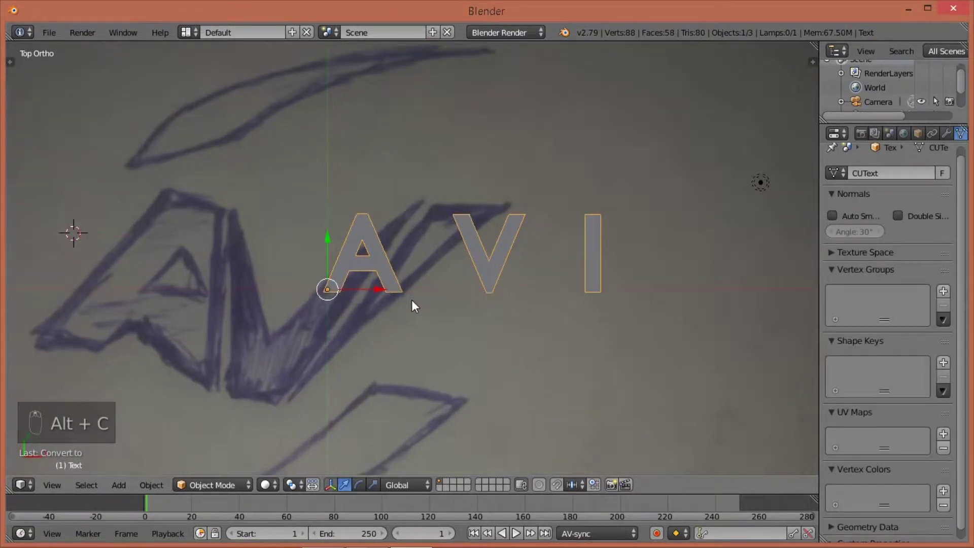
Step: Edit the AVI mesh and remove its duplicate vertices so each letter is one connected piece
key("Tab")
scroll(375, 271, "up", 1)
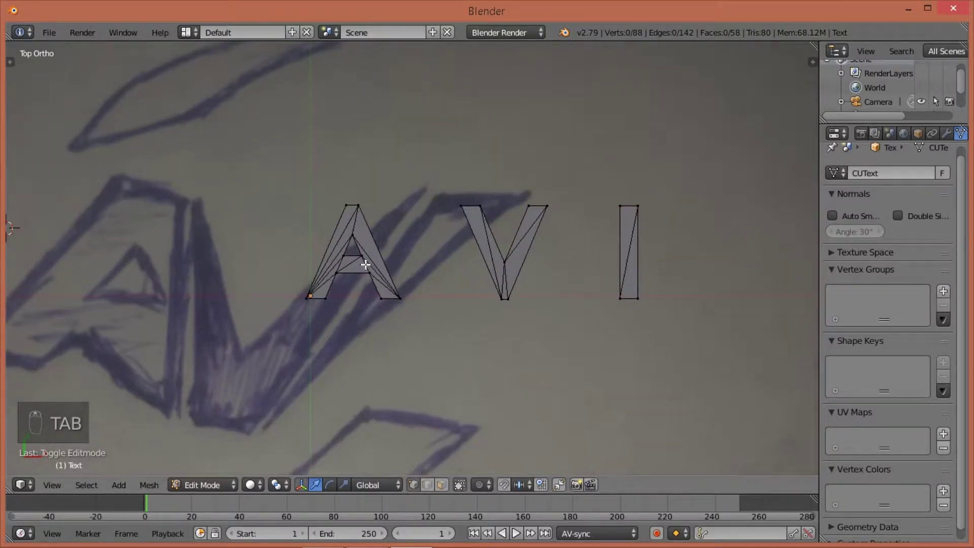
key("l")
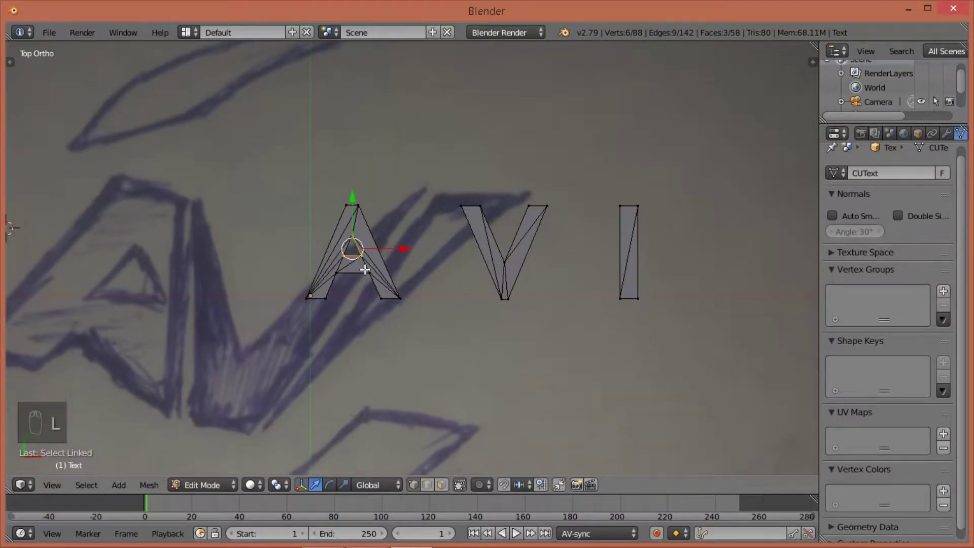
key("l")
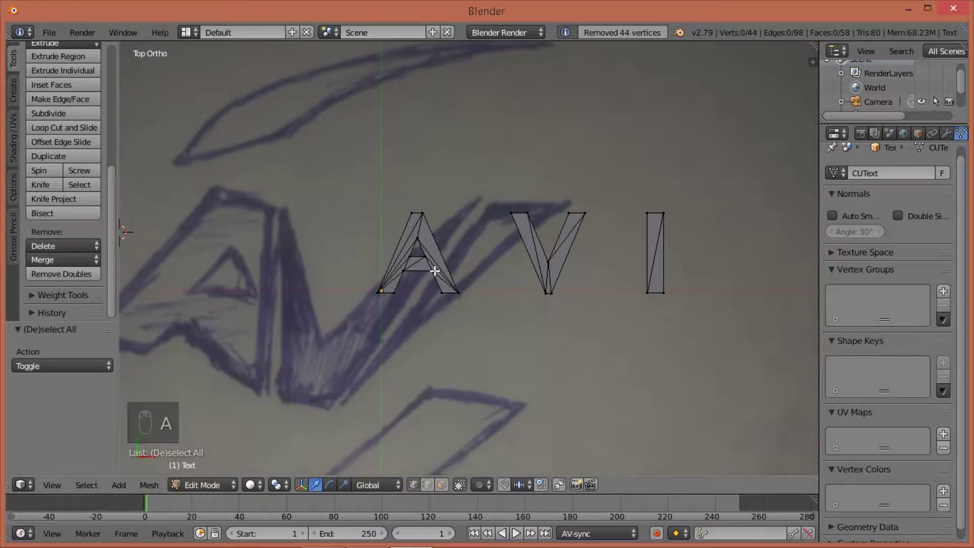
Step: Select the whole letter A and move it about -1.87 in X and -0.11 in Y onto the sketched A
key("l")
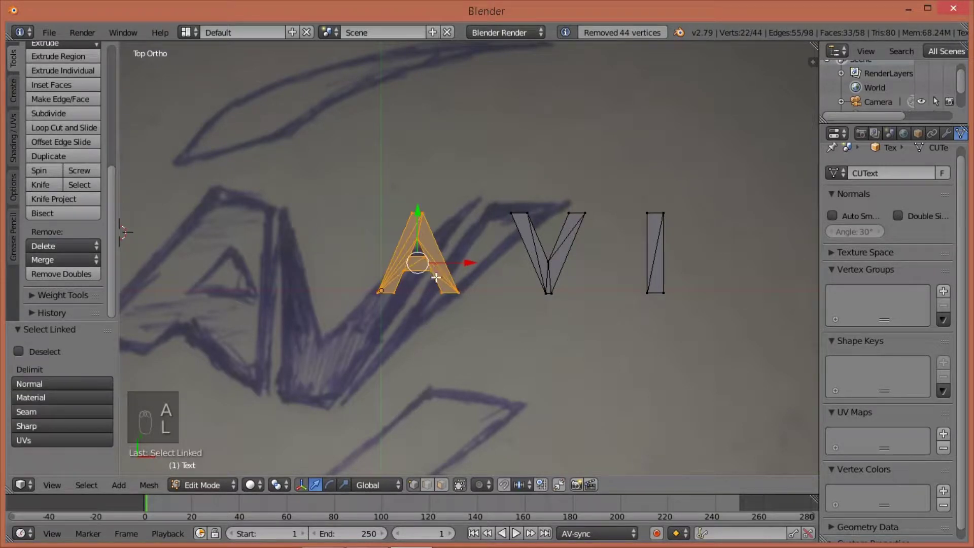
key("g")
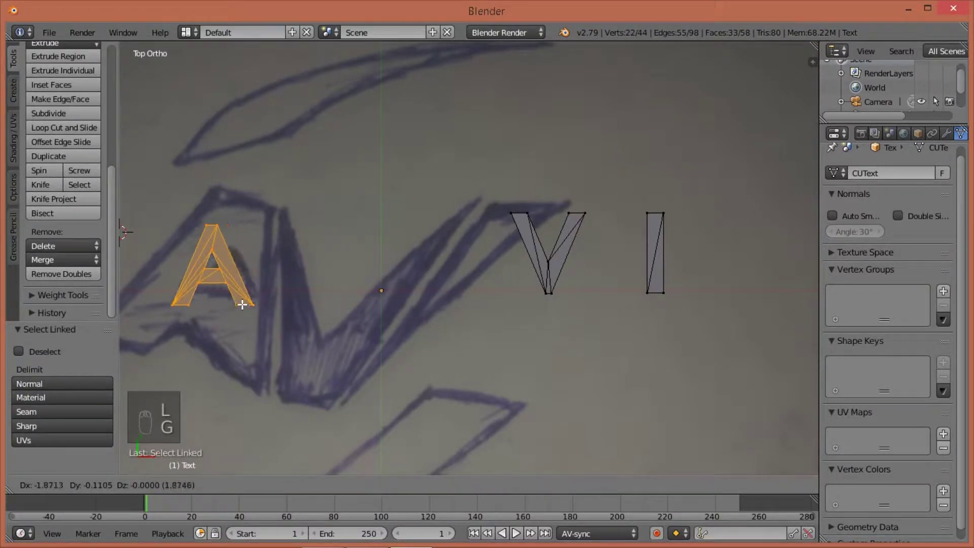
left_click(242, 304)
scroll(389, 277, "down", 4)
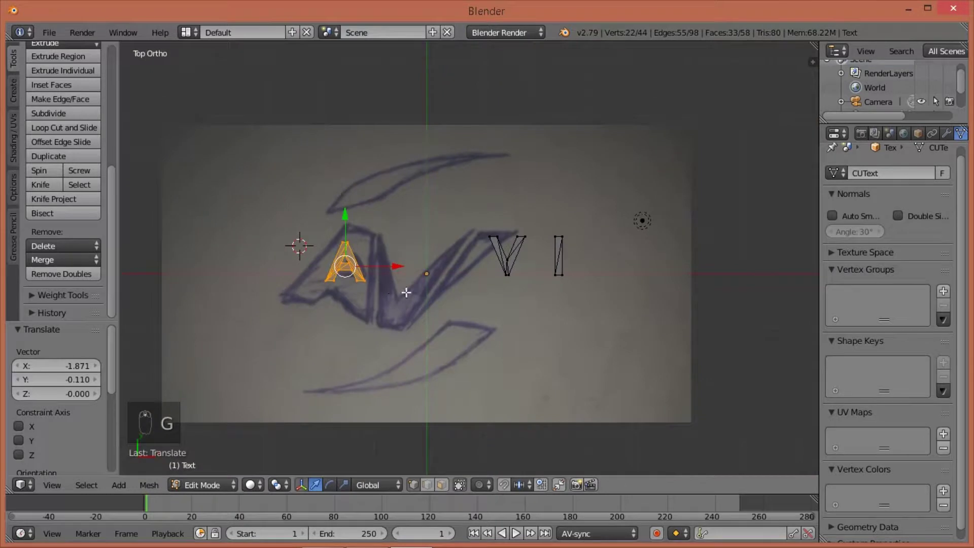
scroll(406, 293, "up", 4)
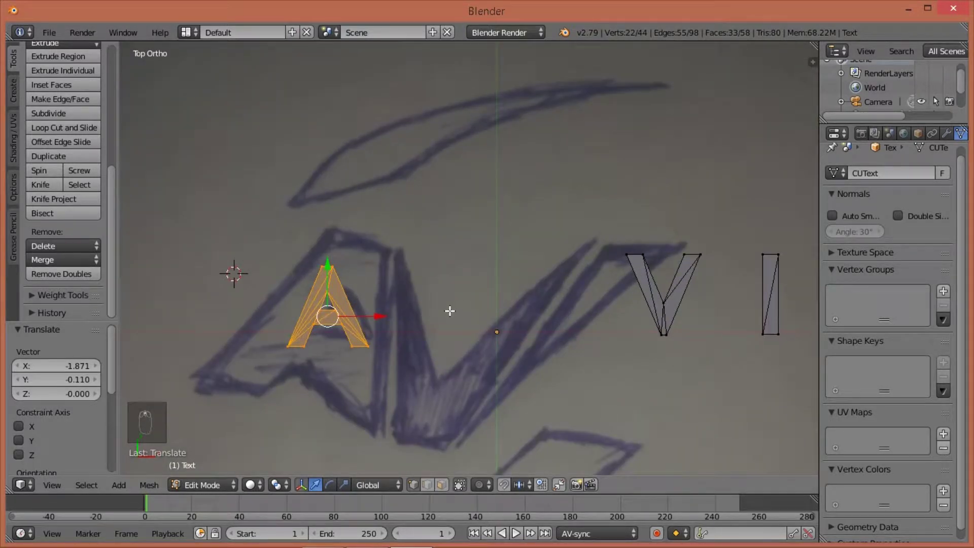
Step: Rotate the letter A about 14° clockwise, then enlarge and reposition it to fit the sketched A
key("r")
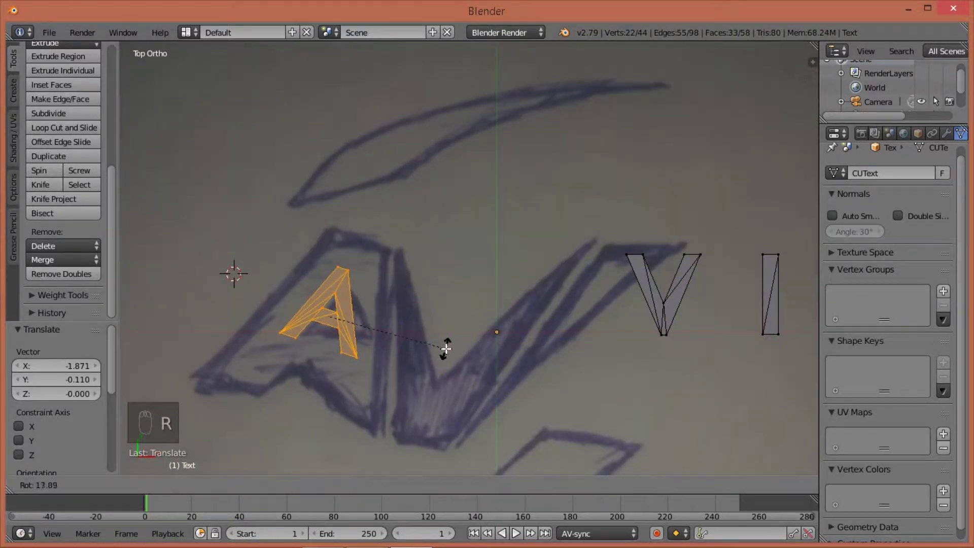
left_click(446, 348)
key("s")
left_click(468, 381)
key("g")
left_click(464, 374)
middle_click_drag(463, 374, 450, 340)
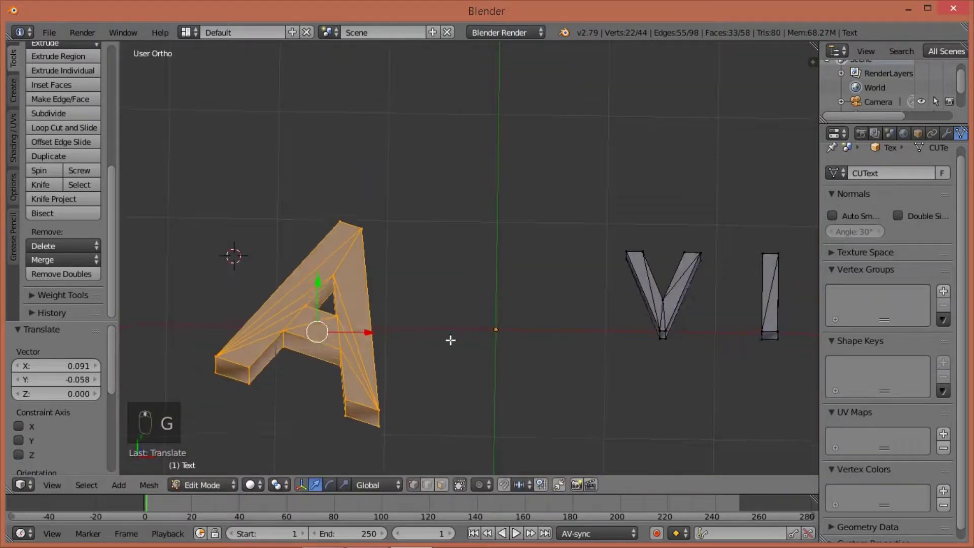
Step: Switch to edge selection and move the inner corner edge of the A's left foot about 0.10 in X and -0.12 in Y
key("ctrl+Tab")
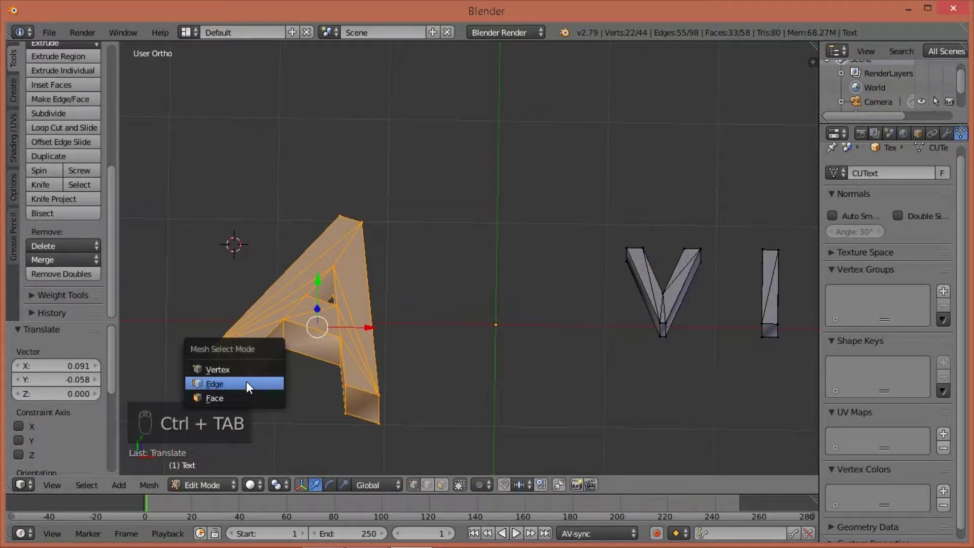
left_click(245, 382)
right_click(253, 374)
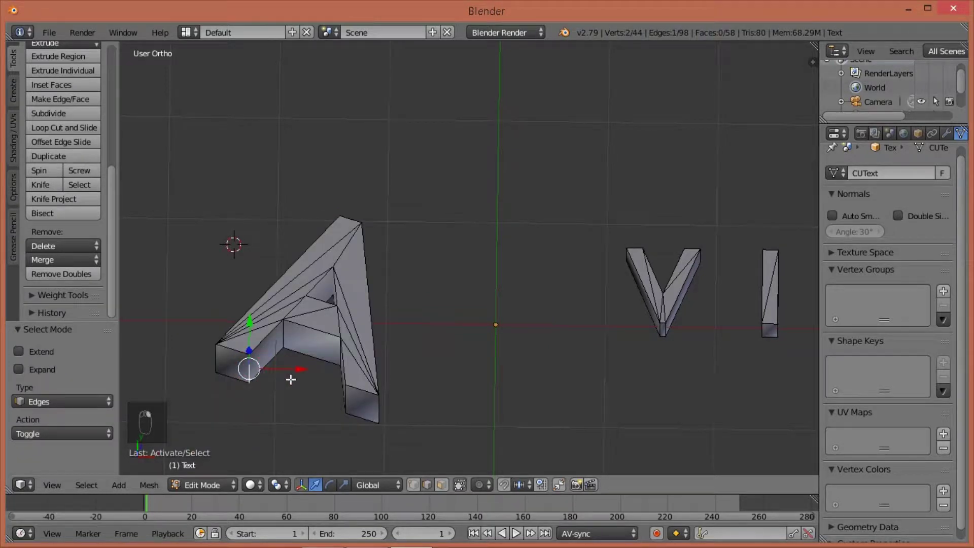
key("KP_7")
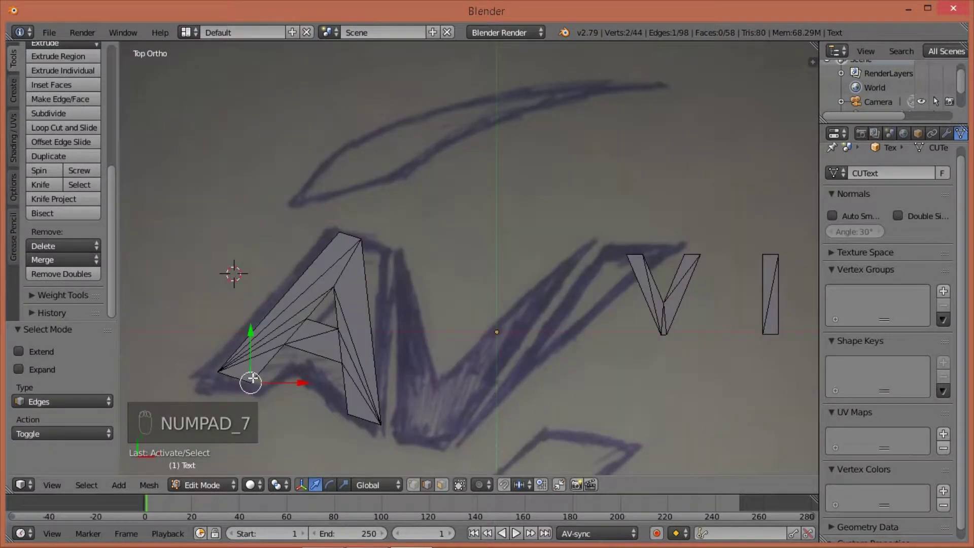
key("g")
left_click(282, 405)
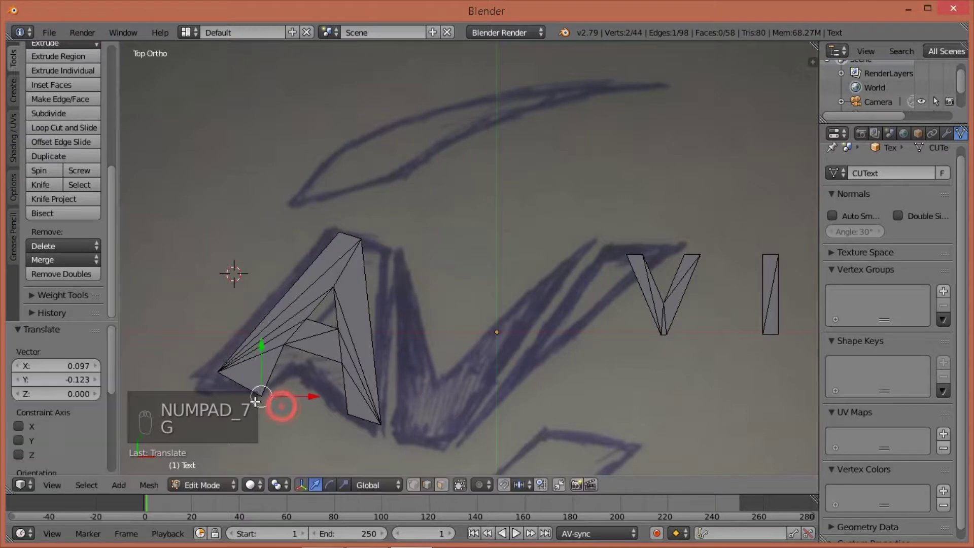
Step: Move the outer corner edge of the A's left foot about -0.21 in X and -0.17 in Y onto the sketch
middle_click_drag(281, 404, 302, 333)
right_click(254, 398)
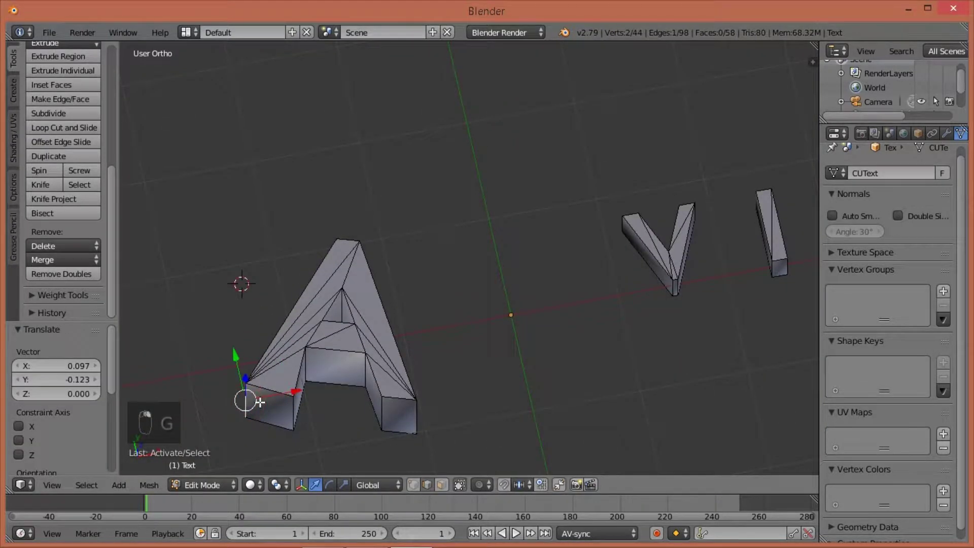
key("KP_7")
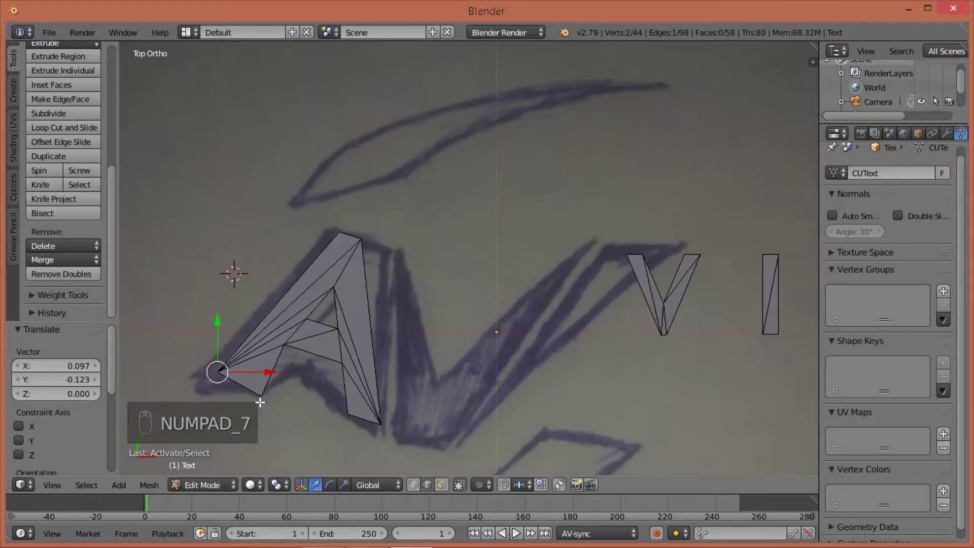
key("g")
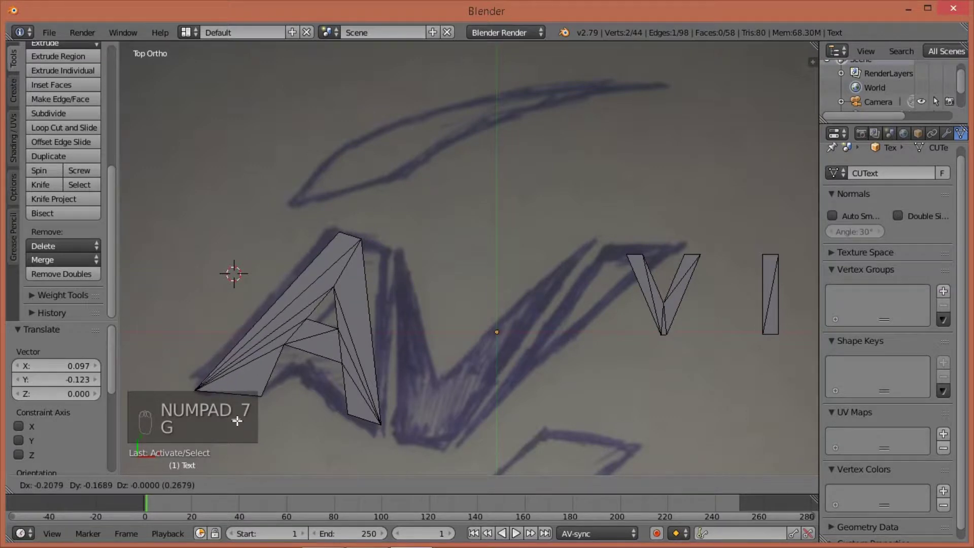
left_click(236, 421)
Step: Move the inner corner edge of the A's right foot about -0.12 in X and 0.06 in Y
middle_click_drag(237, 421, 347, 366)
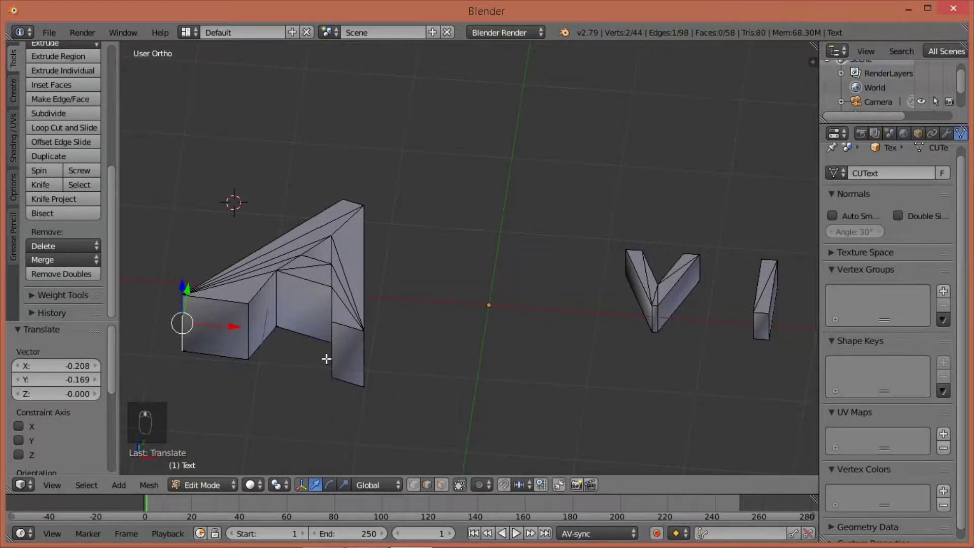
right_click(324, 370)
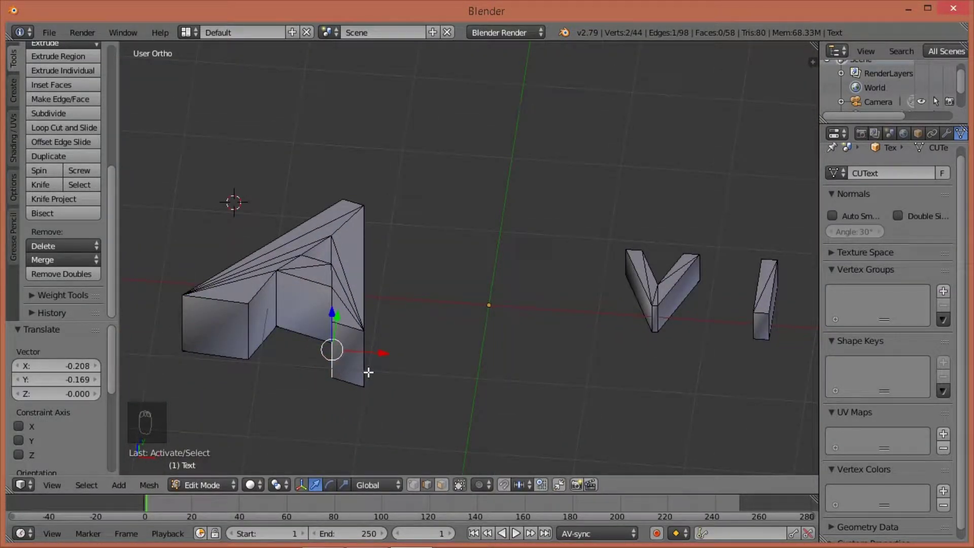
key("KP_7")
key("g")
left_click(373, 346)
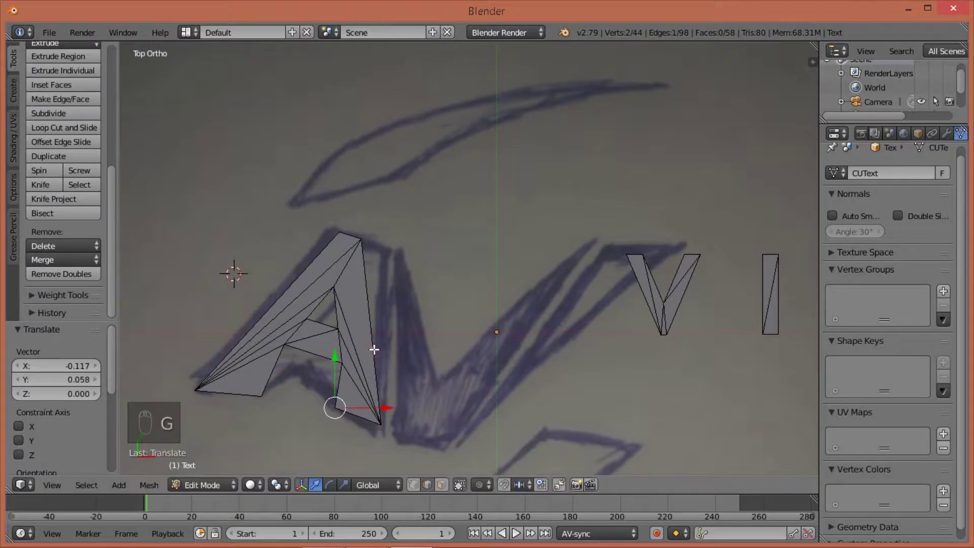
Step: Move the outer corner edge of the A's right foot about -0.02 in X and -0.12 in Y
middle_click_drag(374, 346, 370, 394)
right_click(371, 394)
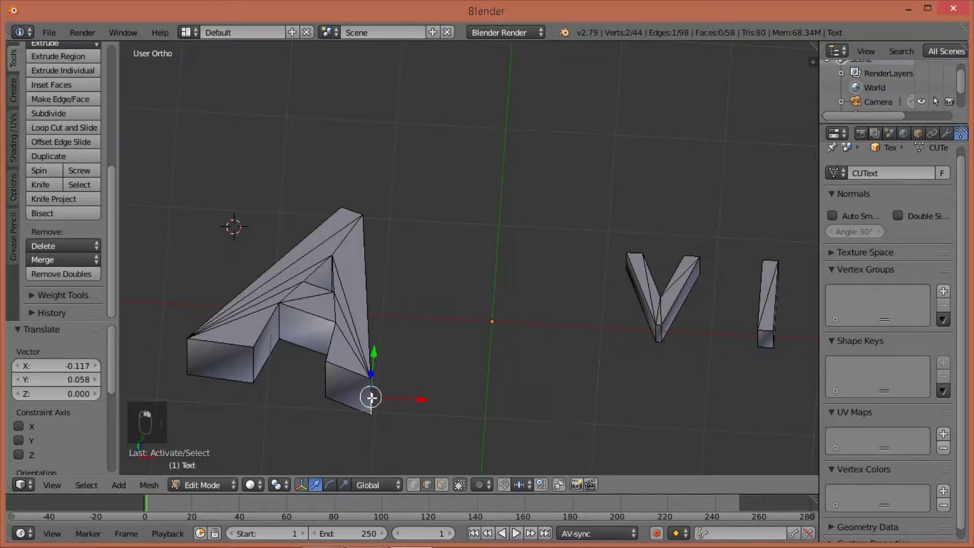
key("KP_7")
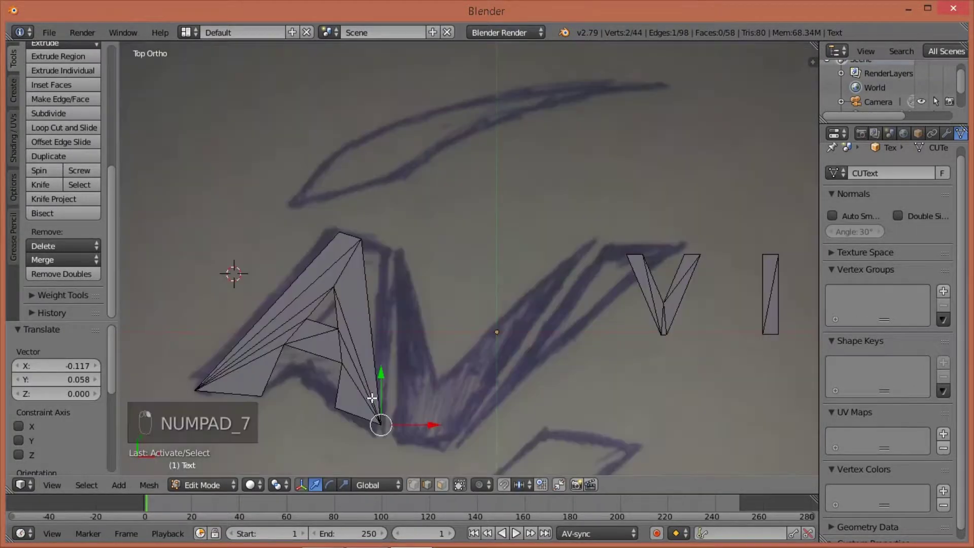
key("g")
left_click(385, 458)
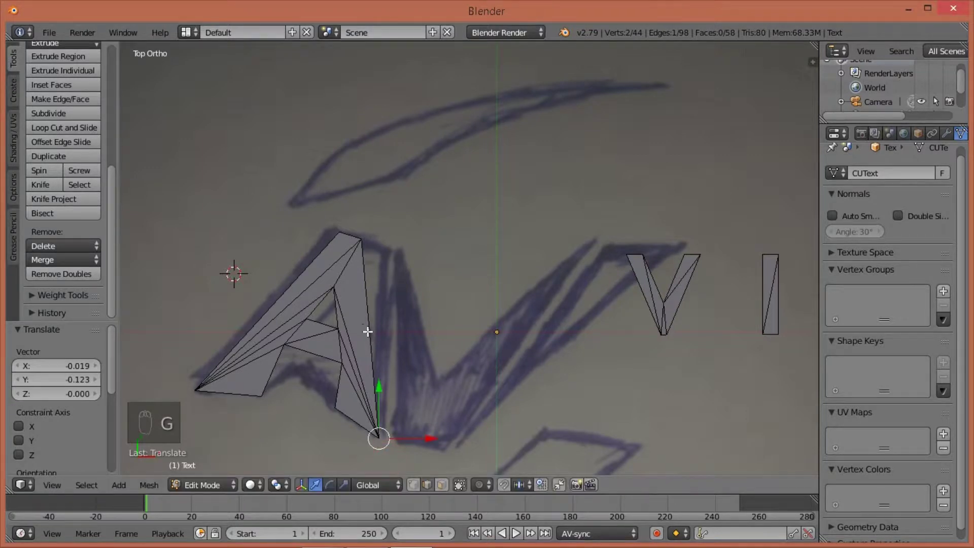
Step: Move the lower corner edges of the A's crossbar onto the sketched inner contour, the left one about 0.10 in X and -0.25 in Y
middle_click_drag(367, 331, 389, 391)
right_click(395, 389)
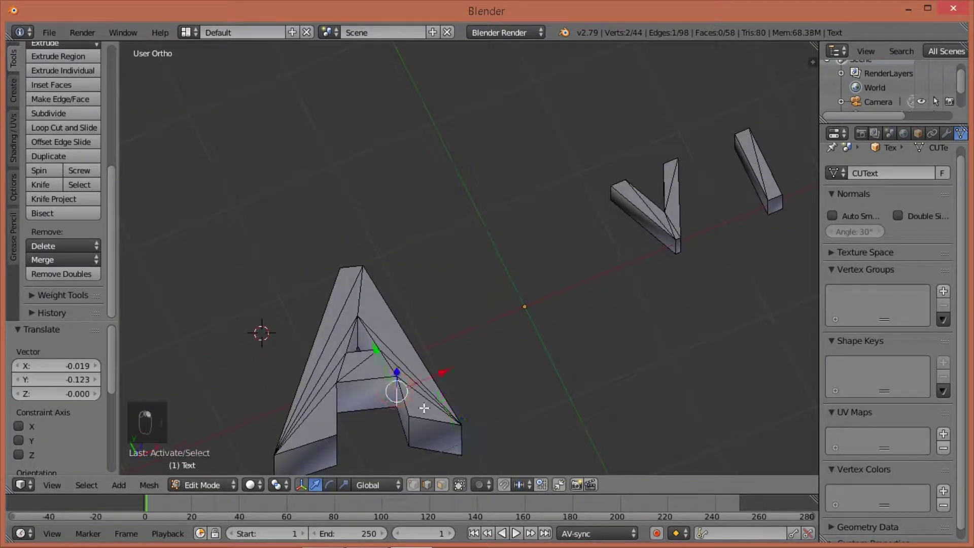
key("KP_7")
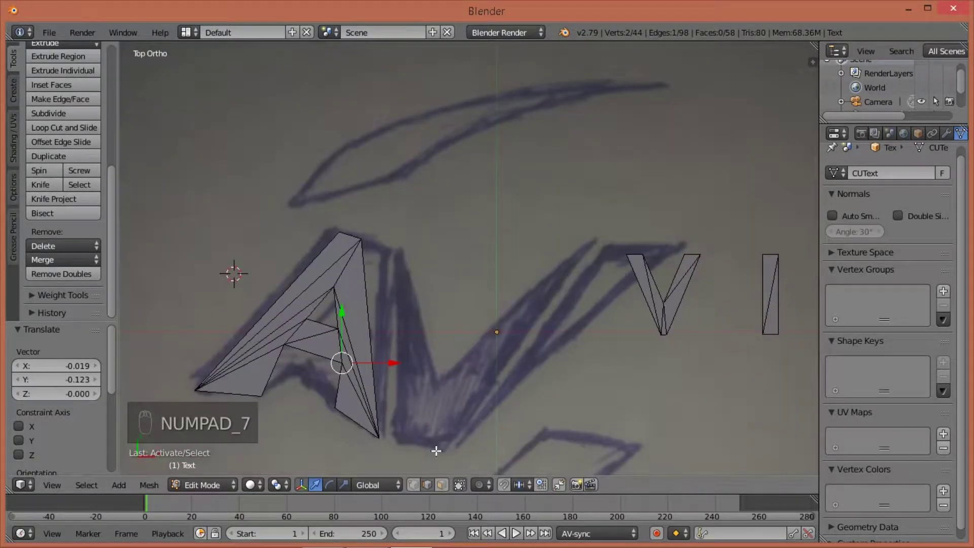
middle_click_drag(436, 451, 446, 229)
key("g")
key("z")
key("7")
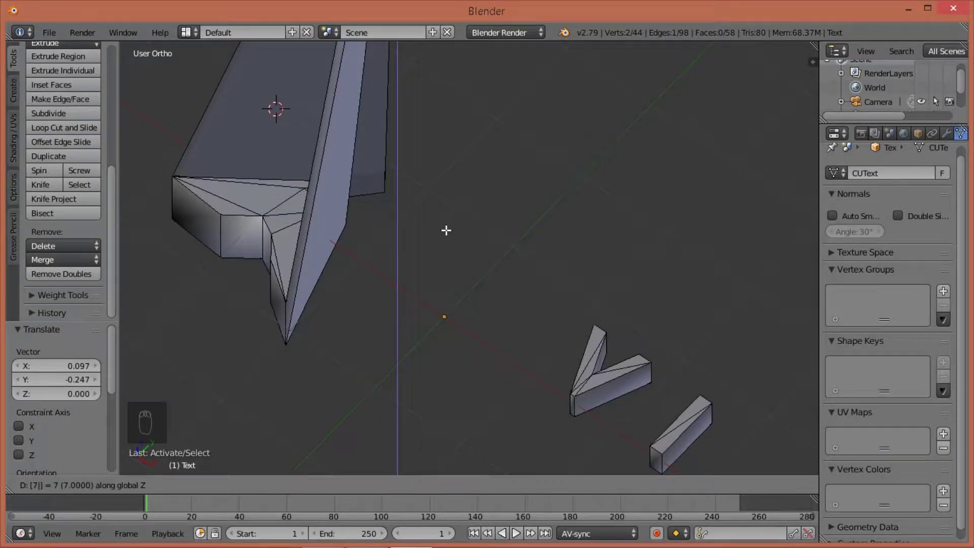
key("Escape")
Step: Move the upper right corner edge of the A about 0.28 in X and -0.10 in Y onto the sketched corner
middle_click_drag(431, 252, 485, 294)
key("KP_7")
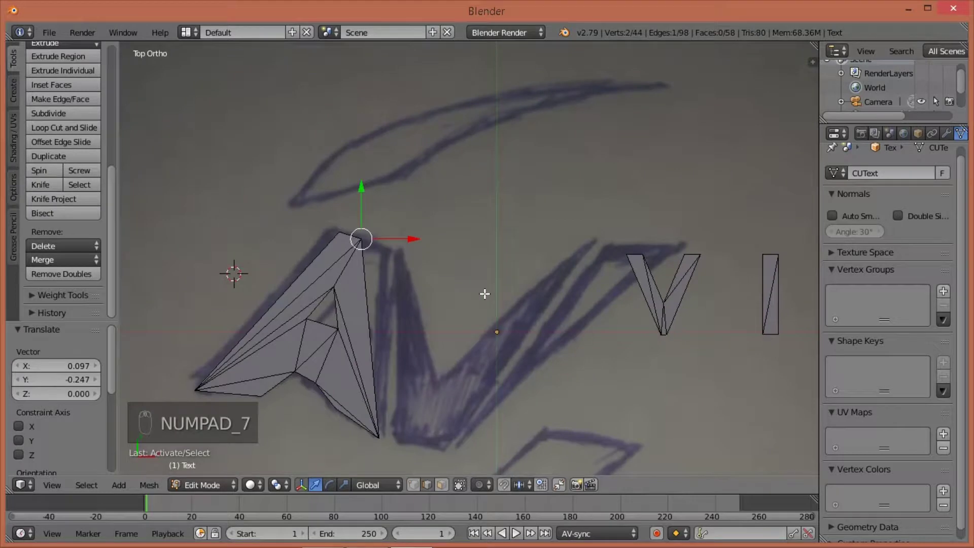
key("g")
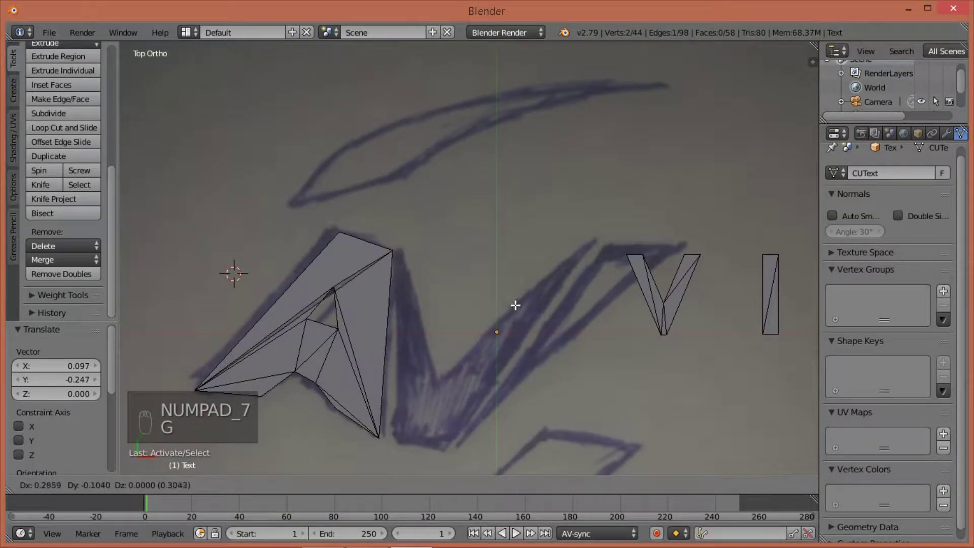
left_click(514, 304)
Step: Move the upper left corner edge of the A about -0.08 in X and 0.01 in Y to match the sketch
mouse_move(472, 297)
middle_mouse_down()
mouse_move(528, 276)
mouse_move(471, 310)
middle_mouse_up()
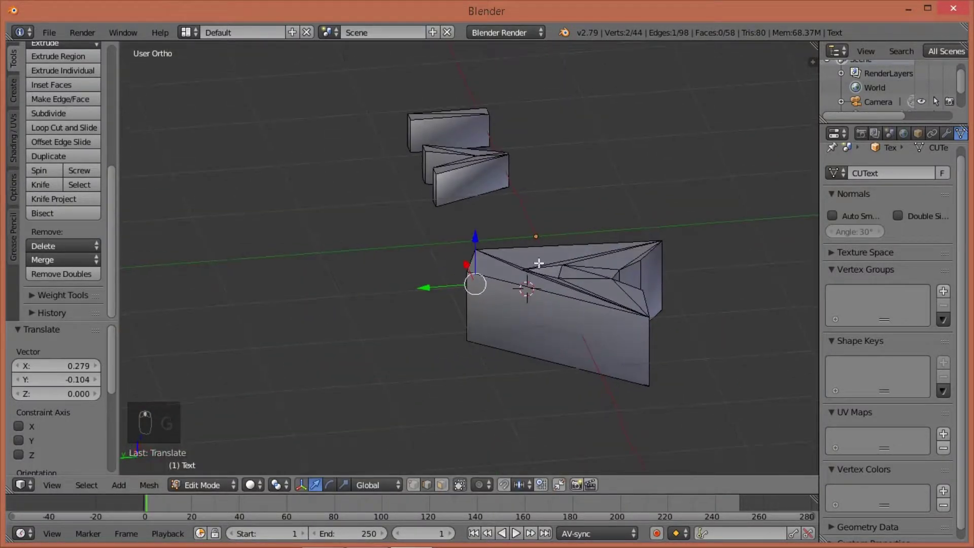
right_click(468, 313)
key("g")
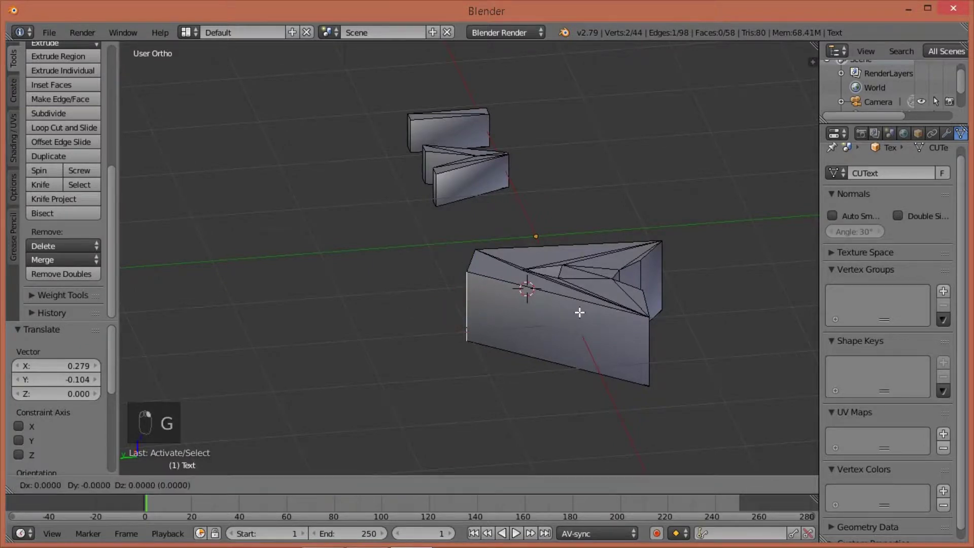
right_click(579, 312)
key("KP_7")
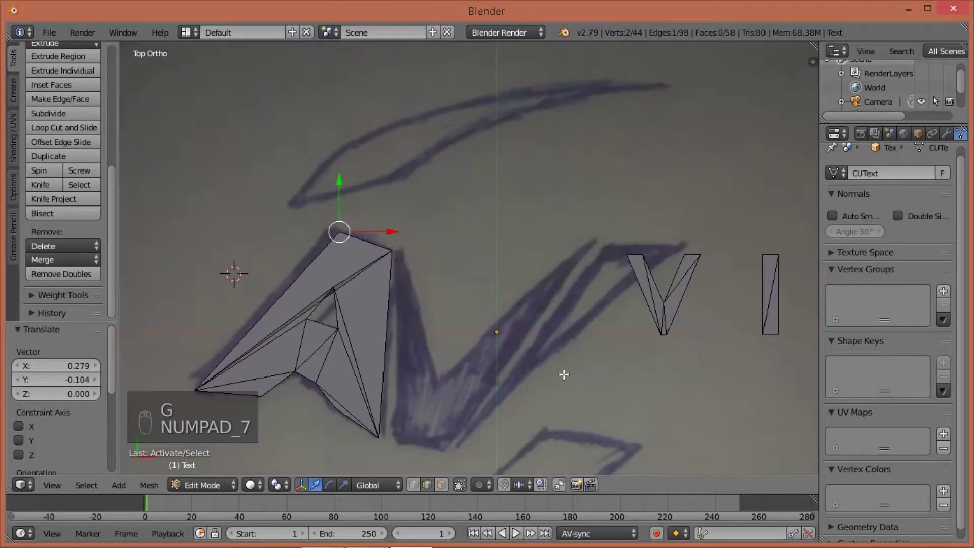
key("g")
left_click(570, 435)
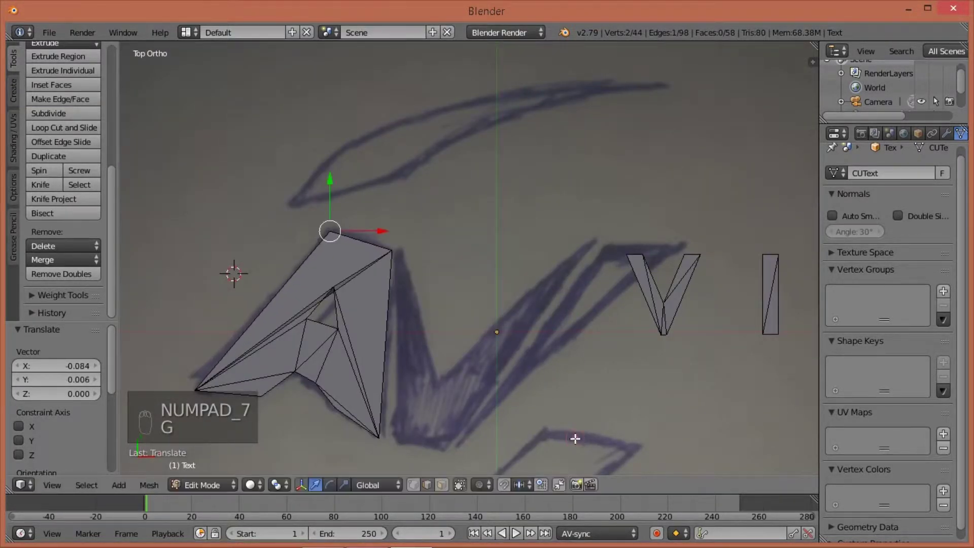
Step: Dissolve the long diagonal edge between the A's upper right corner and left foot on both its front and back faces
mouse_move(485, 400)
middle_mouse_down()
mouse_move(504, 355)
mouse_move(315, 307)
middle_mouse_up()
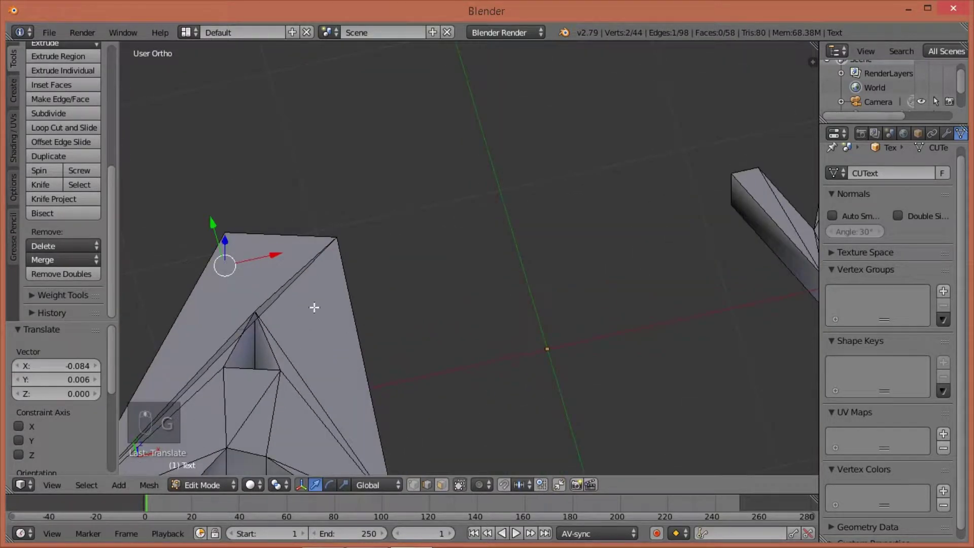
right_click(278, 292)
right_click(276, 301)
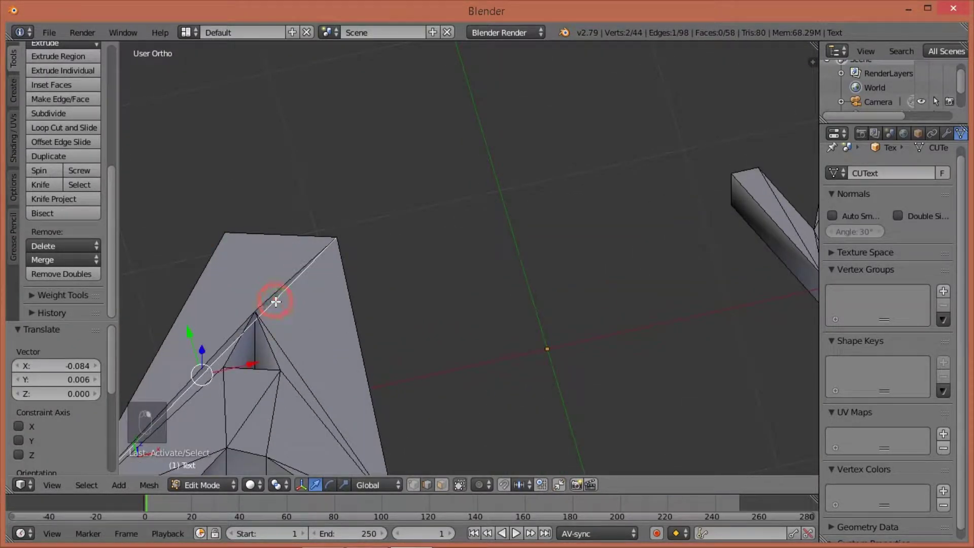
key("x")
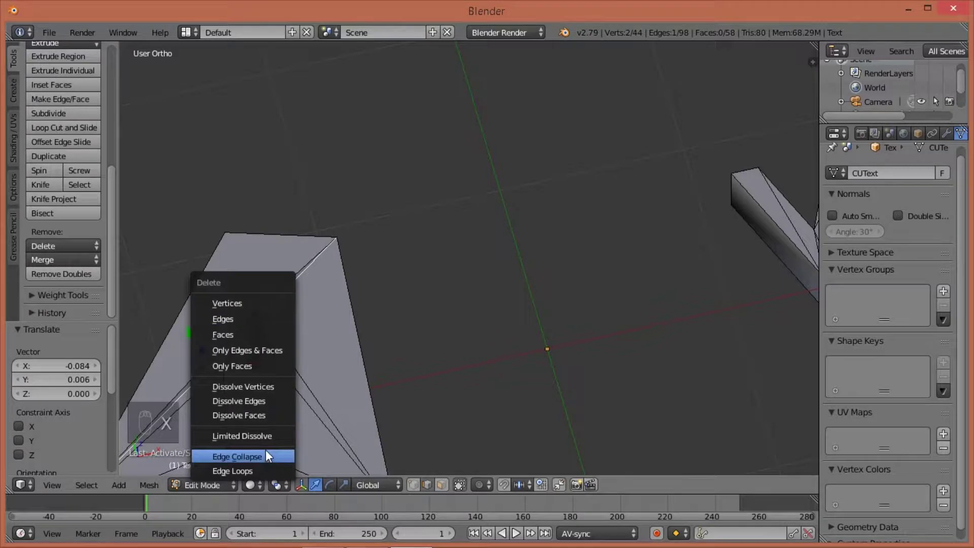
left_click(257, 399)
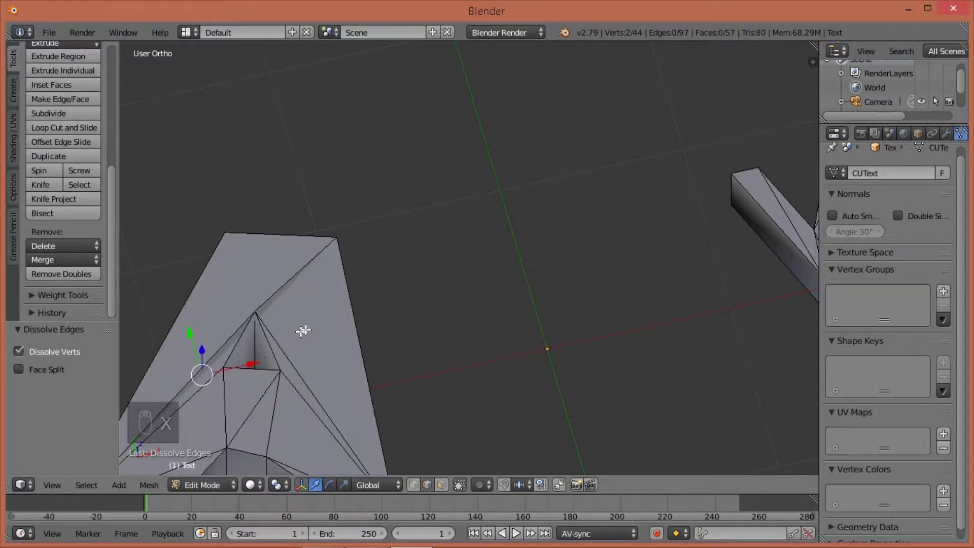
middle_click_drag(302, 330, 274, 176)
right_click(292, 235)
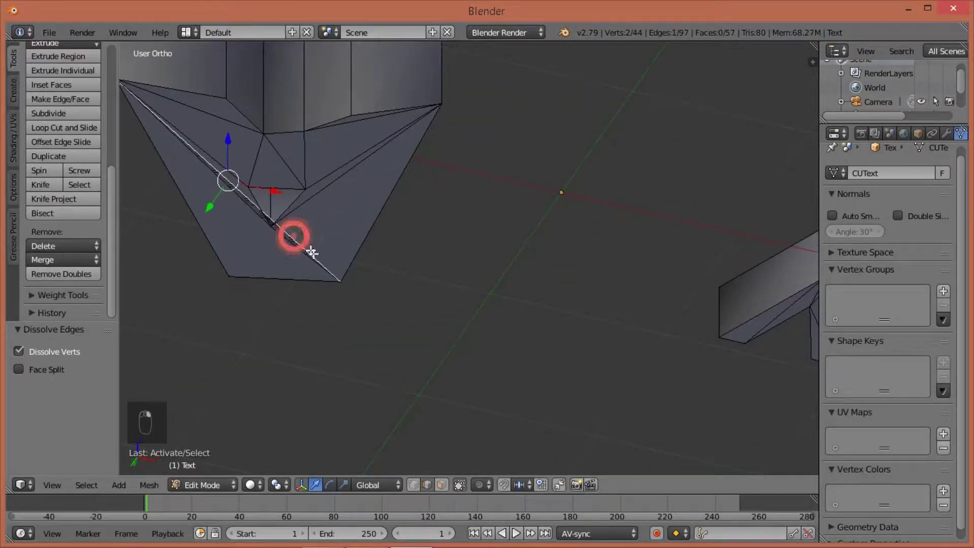
key("x")
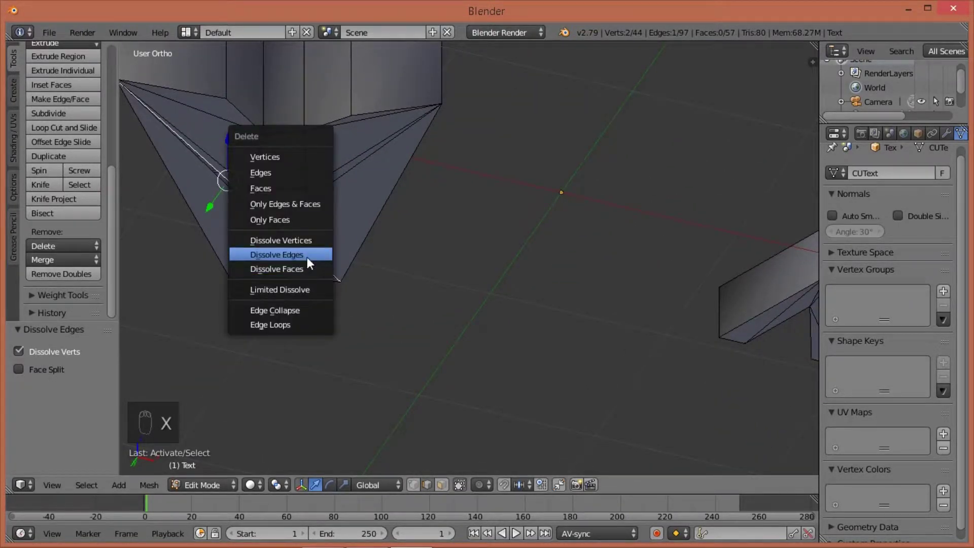
left_click(306, 258)
Step: Dissolve the front-face edges running from the tip of the A's hole to its upper right corner and to its left foot
middle_click_drag(306, 254, 325, 440)
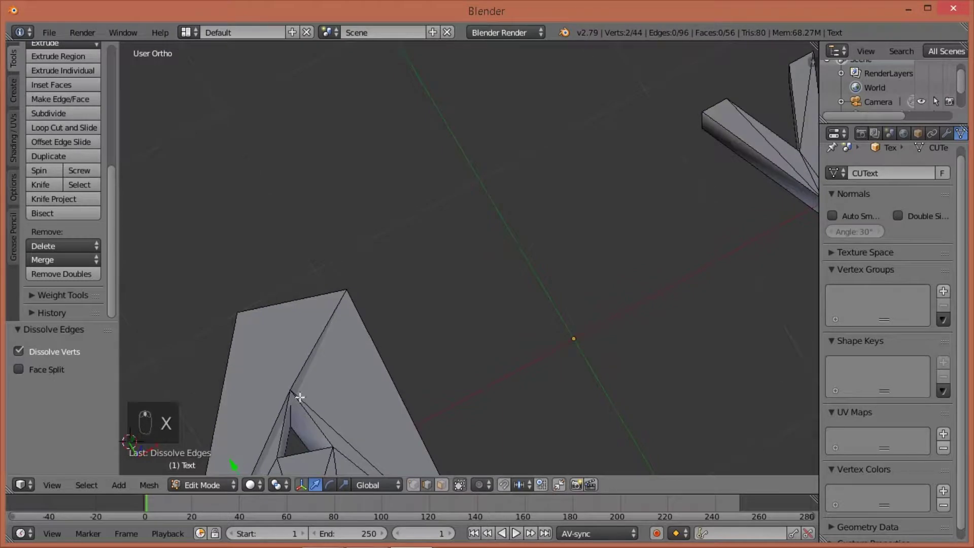
right_click(295, 378)
key("x")
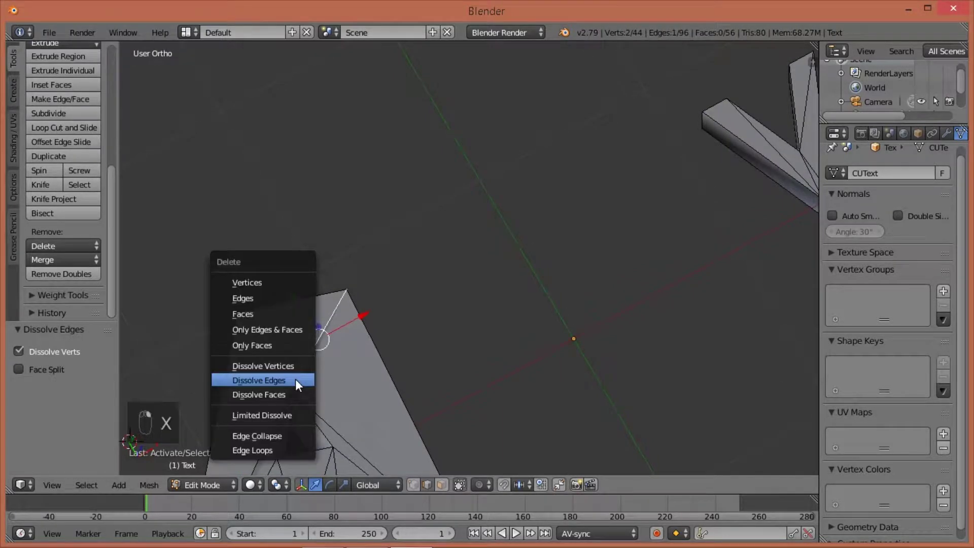
left_click(298, 379)
right_click(278, 409)
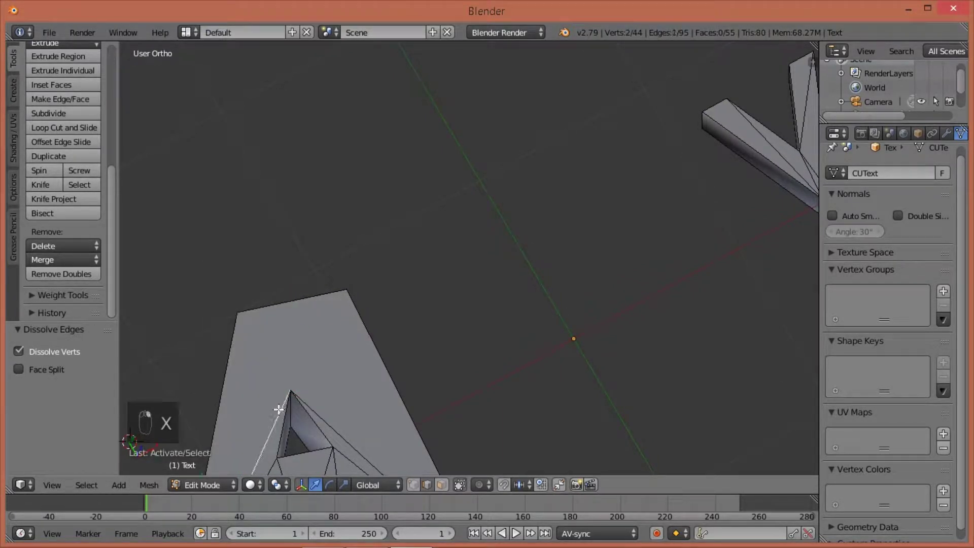
key("x")
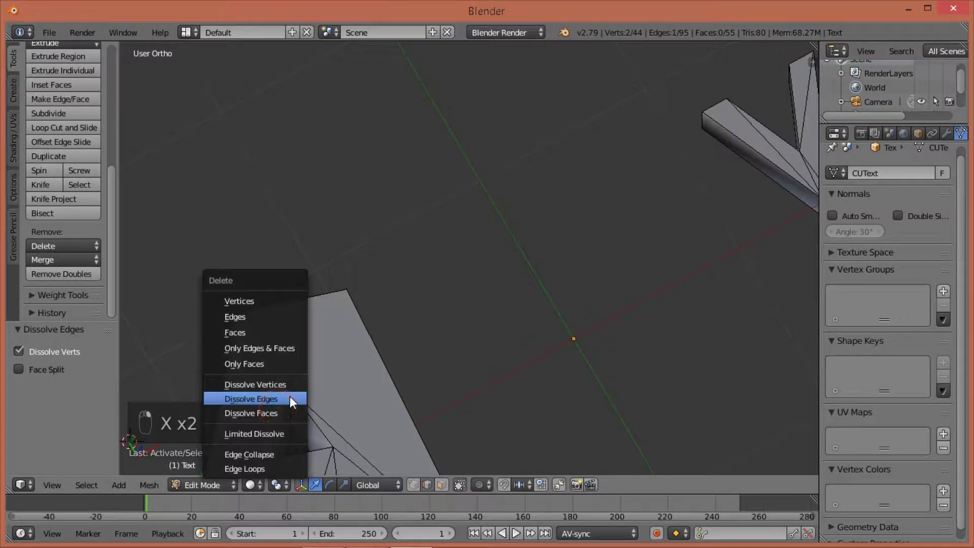
left_click(290, 397)
Step: Inspect the A against the sketch from above and switch the mesh display to wireframe
middle_click_drag(290, 396, 421, 264)
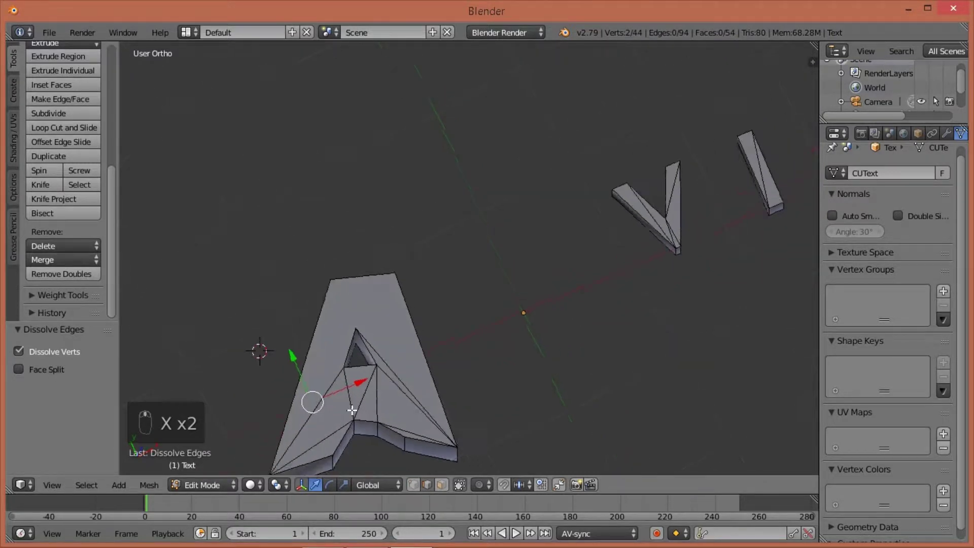
key("KP_7")
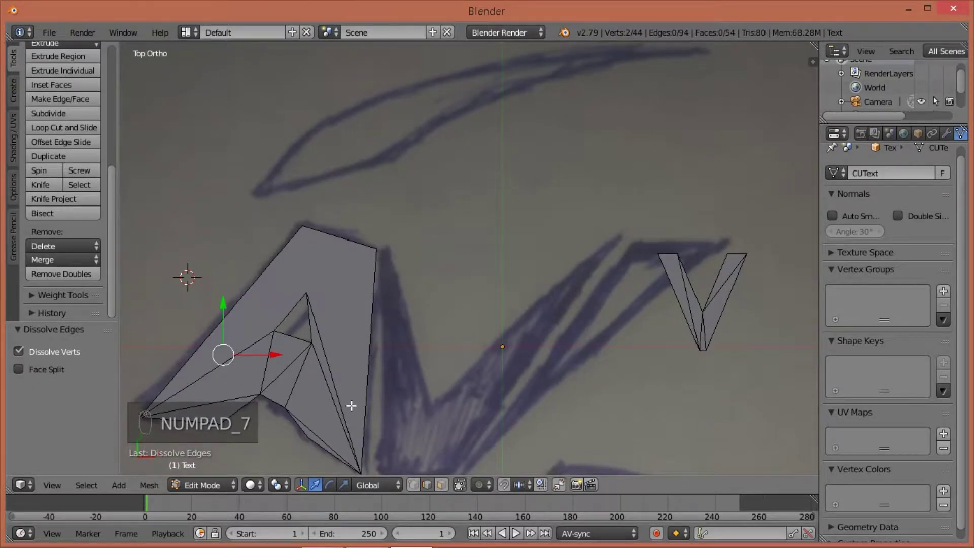
middle_click_drag(351, 405, 396, 322, "shift")
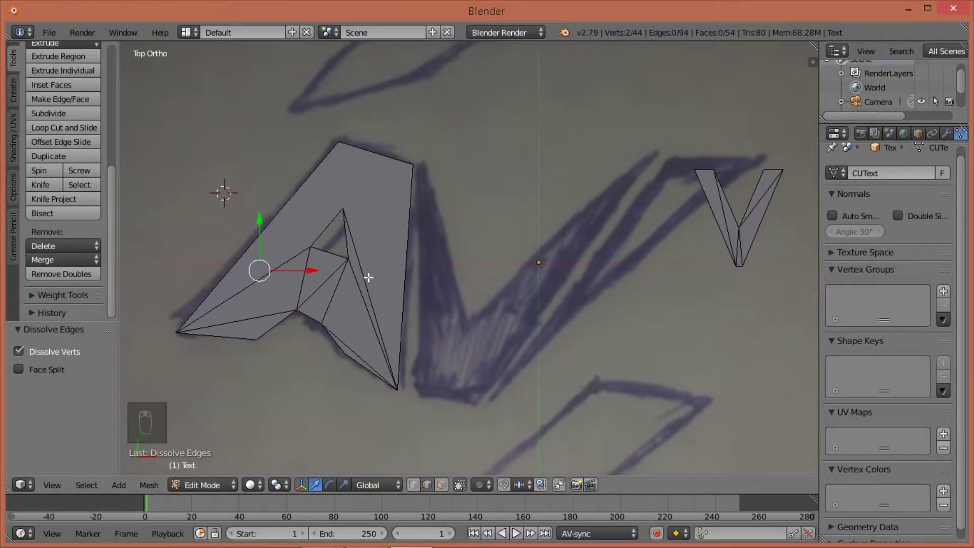
key("z")
mouse_move(369, 282)
middle_mouse_down()
mouse_move(390, 287)
mouse_move(385, 235)
mouse_move(354, 241)
middle_mouse_up()
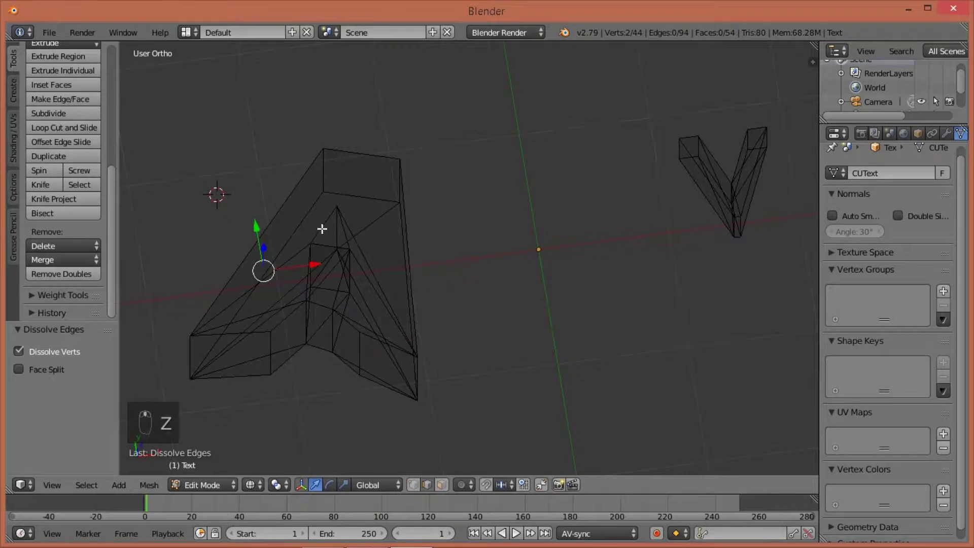
Step: Try selecting edges of the A's hole and outer outline, both singly and in combination
right_click(321, 228)
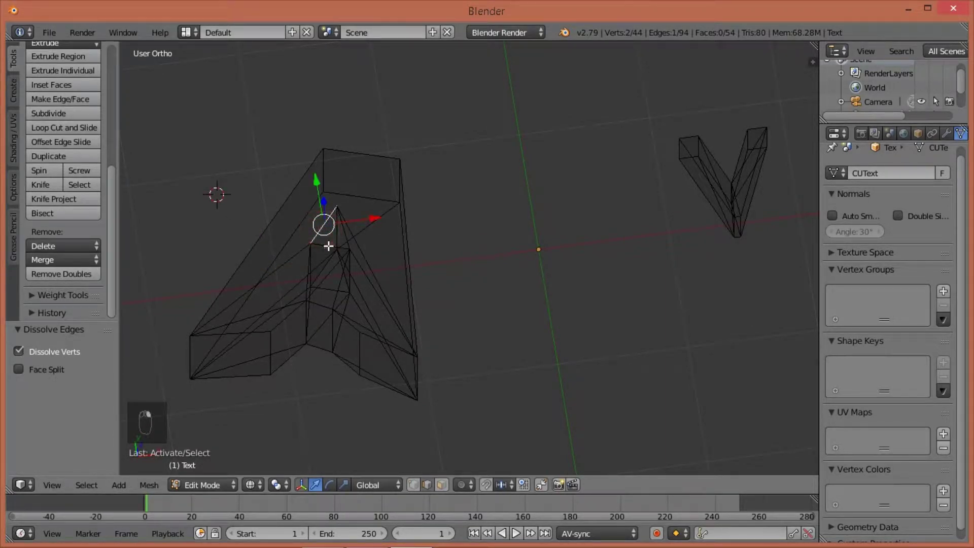
right_click(330, 247)
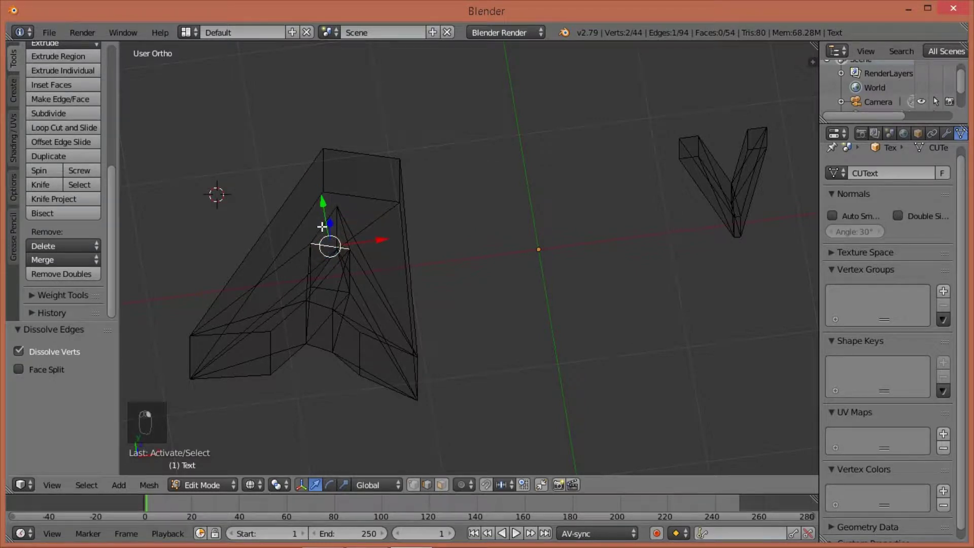
right_click(322, 226)
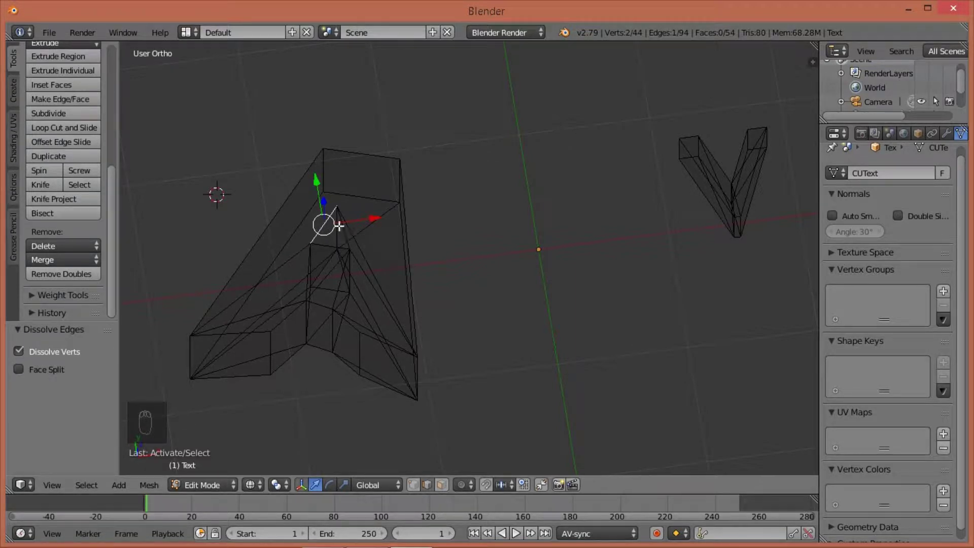
right_click(288, 183)
right_click(335, 151)
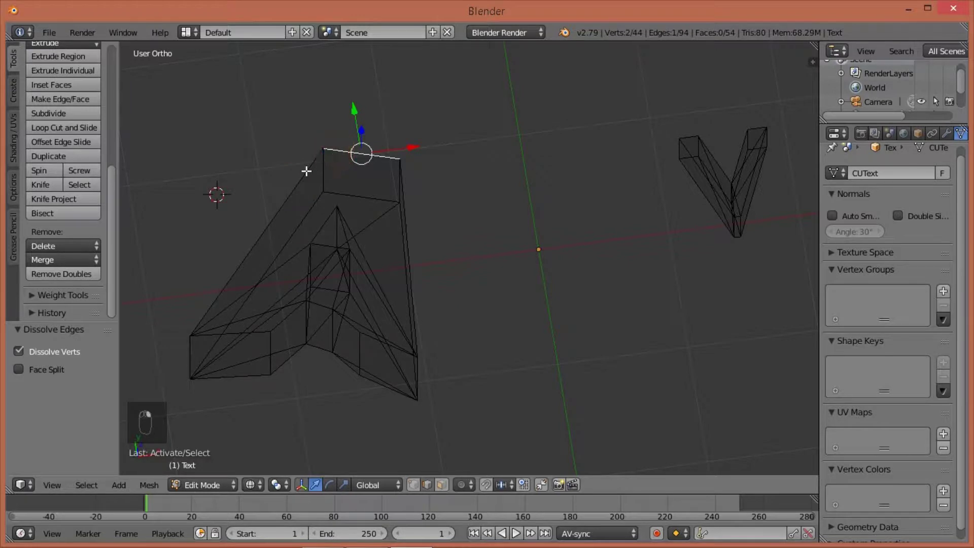
right_click(306, 169)
right_click(338, 152)
right_click(305, 168)
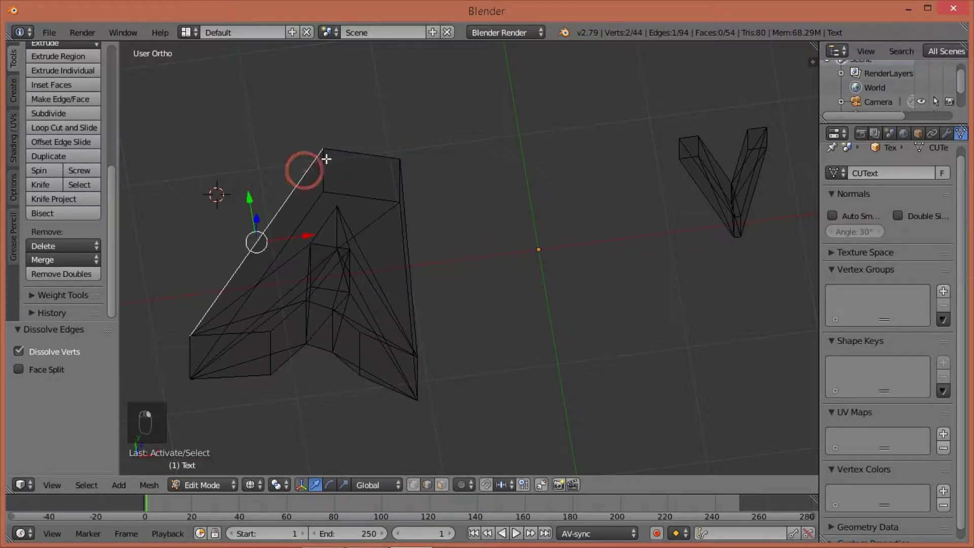
right_click(332, 153, "shift")
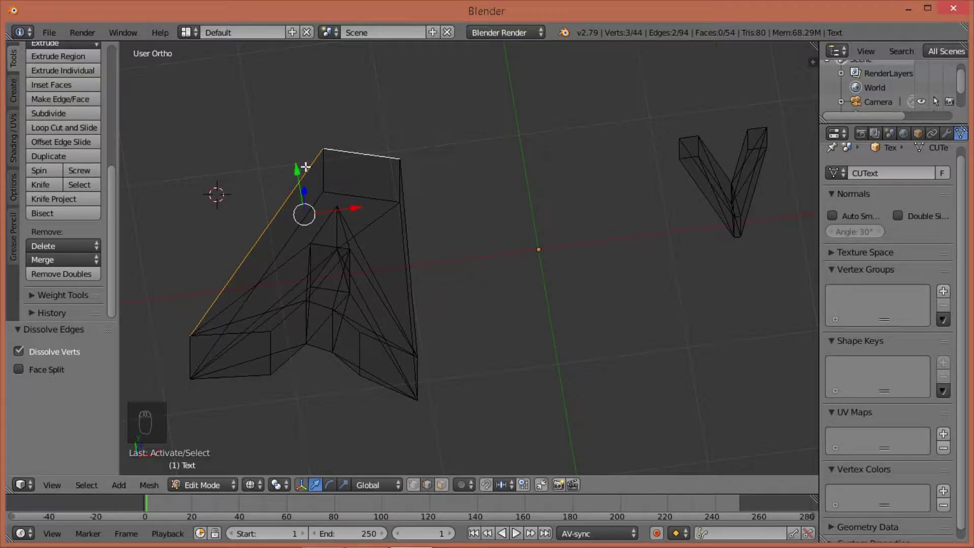
right_click(308, 166)
right_click(346, 151)
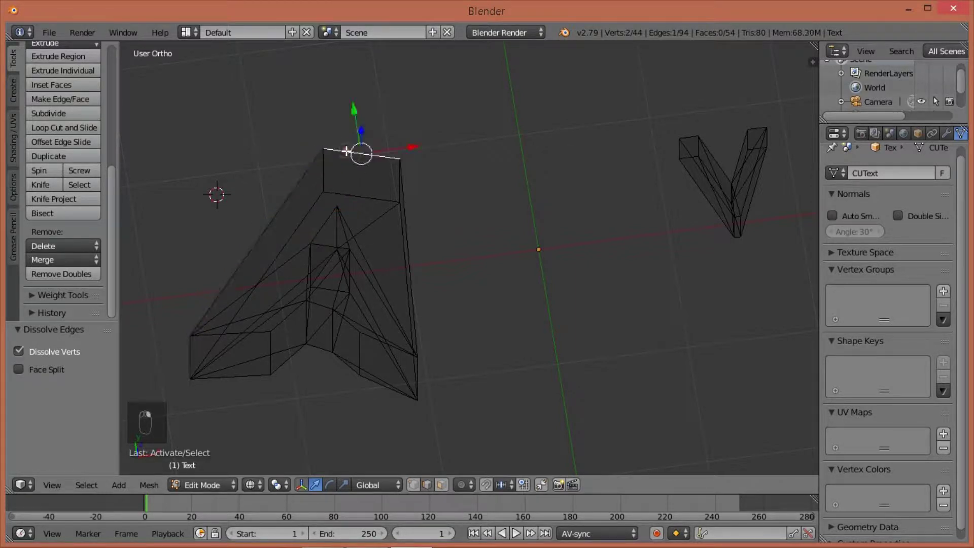
right_click(322, 174)
right_click(398, 180)
Step: Select only the six edges outlining the A's triangular hole on its front and back faces
right_click(319, 226, "shift")
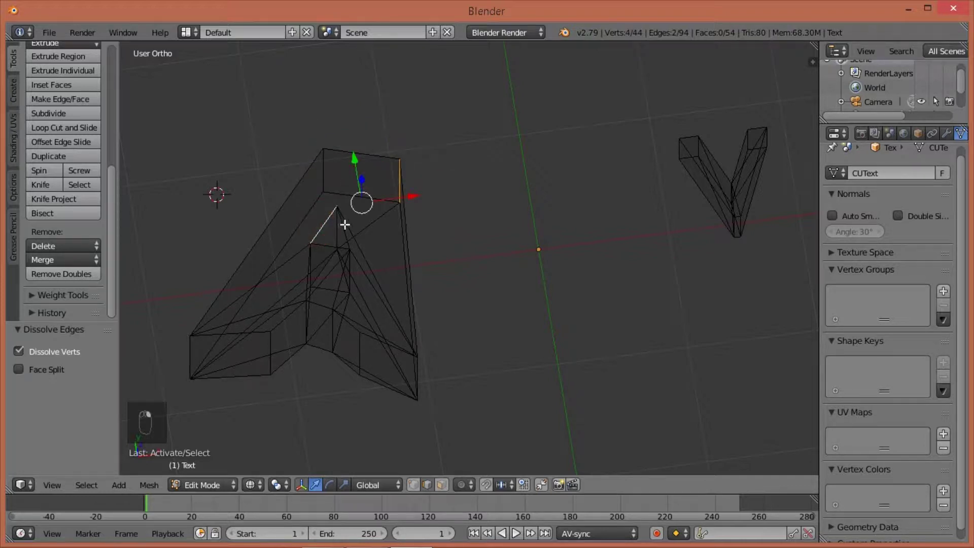
right_click(340, 234, "shift")
right_click(330, 246, "shift")
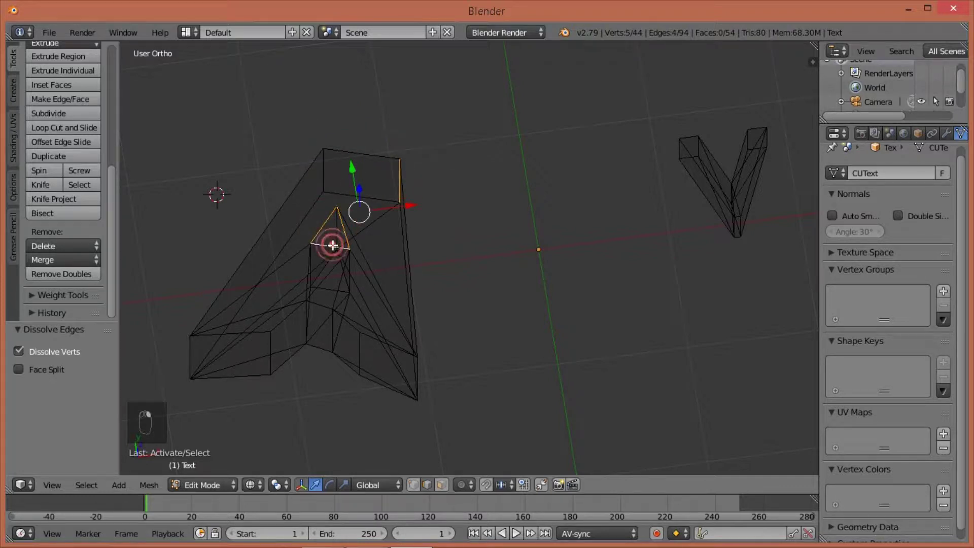
right_click(326, 287, "shift")
right_click(321, 272, "shift")
right_click(340, 272, "shift")
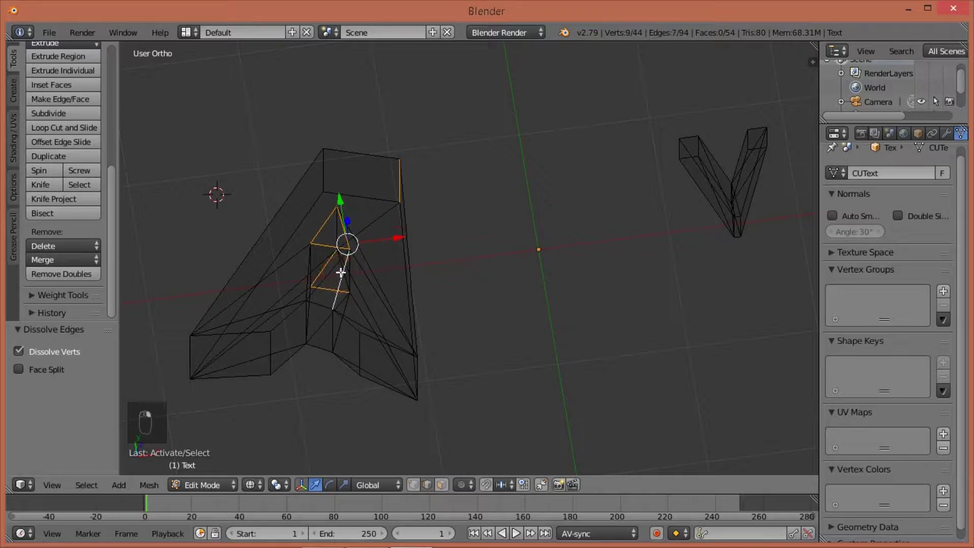
right_click(337, 260, "shift")
right_click(339, 267, "shift")
right_click(338, 280, "shift")
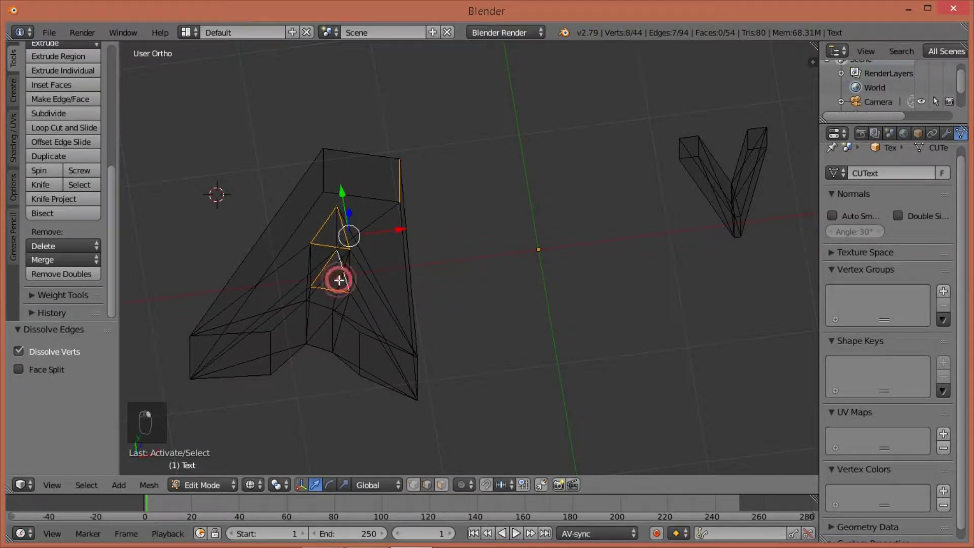
middle_click_drag(427, 280, 368, 212)
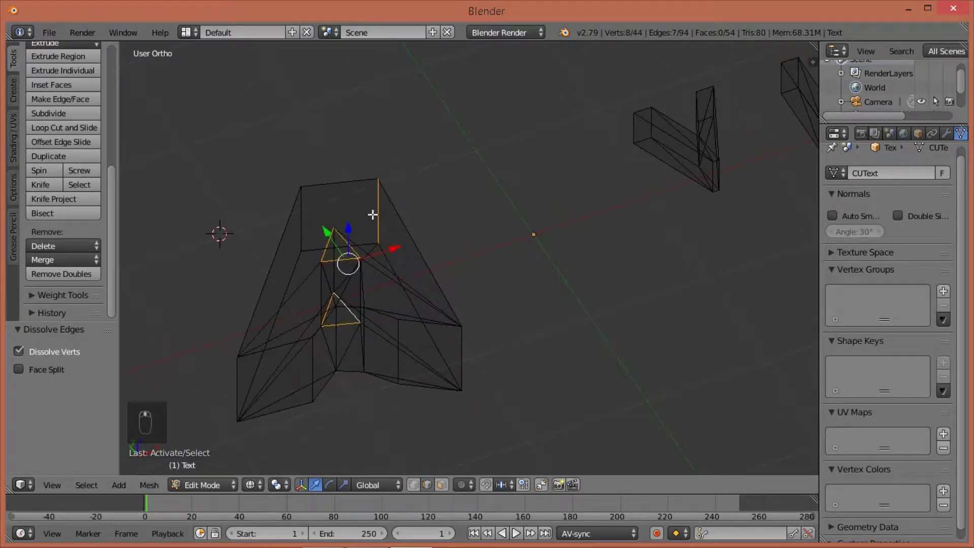
right_click(375, 214, "shift")
right_click(376, 213, "shift")
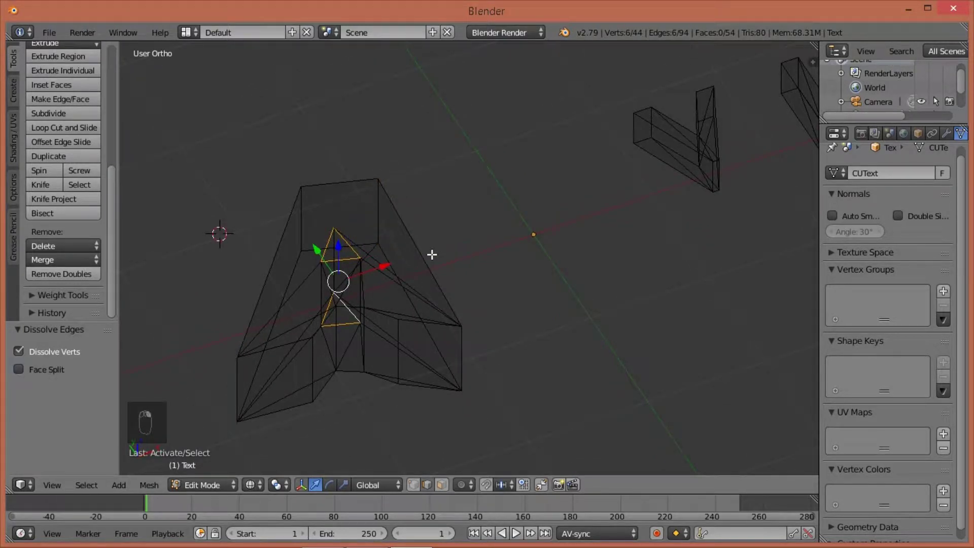
Step: Move the A's hole about 0.10 in X and -0.05 in Y toward its sketched position in the top view
key("KP_7")
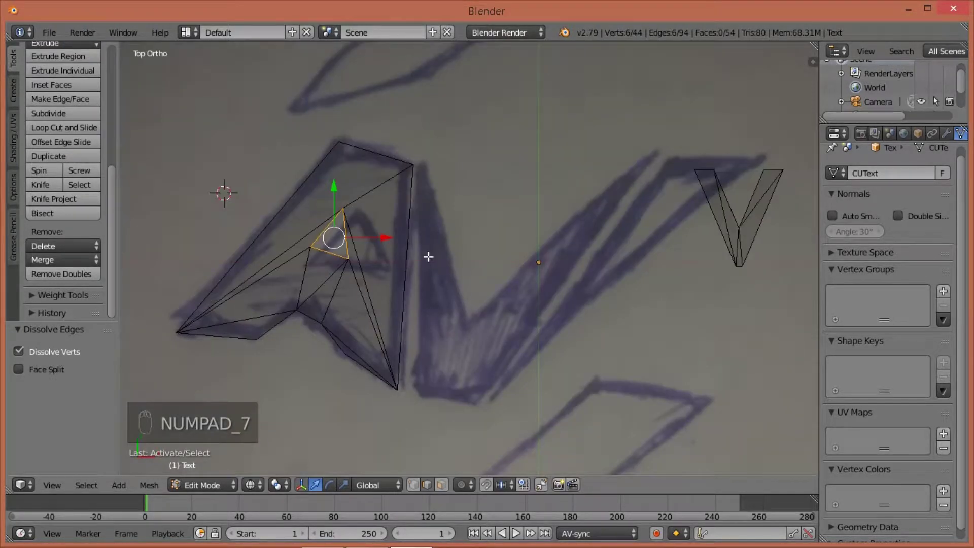
key("g")
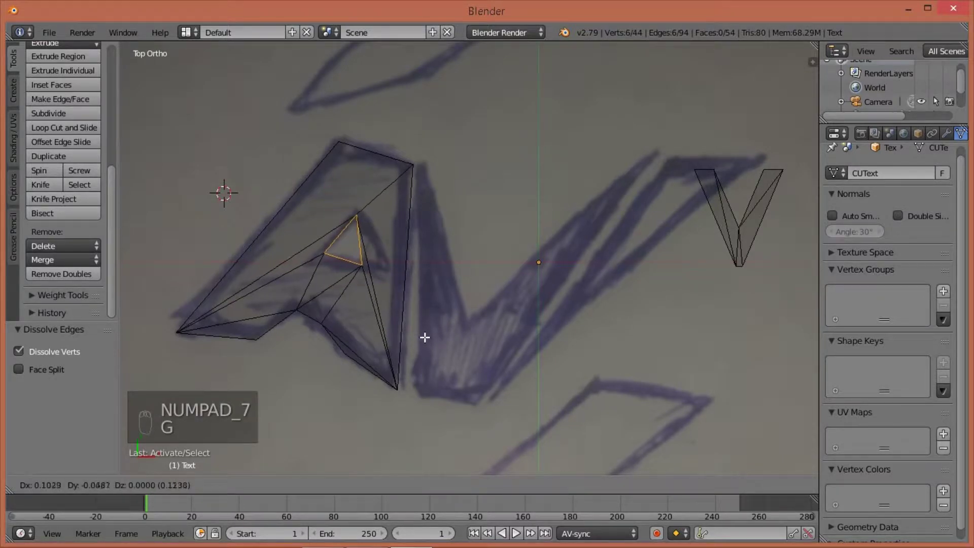
left_click(422, 333)
Step: Scale the A's hole by about 1.22 in X and Y with the Z axis locked
key("s")
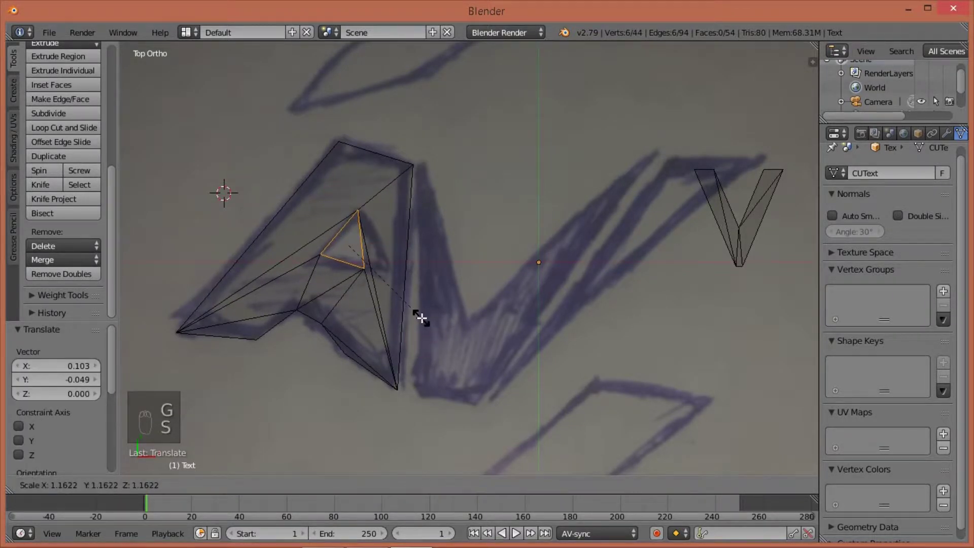
right_click(419, 317)
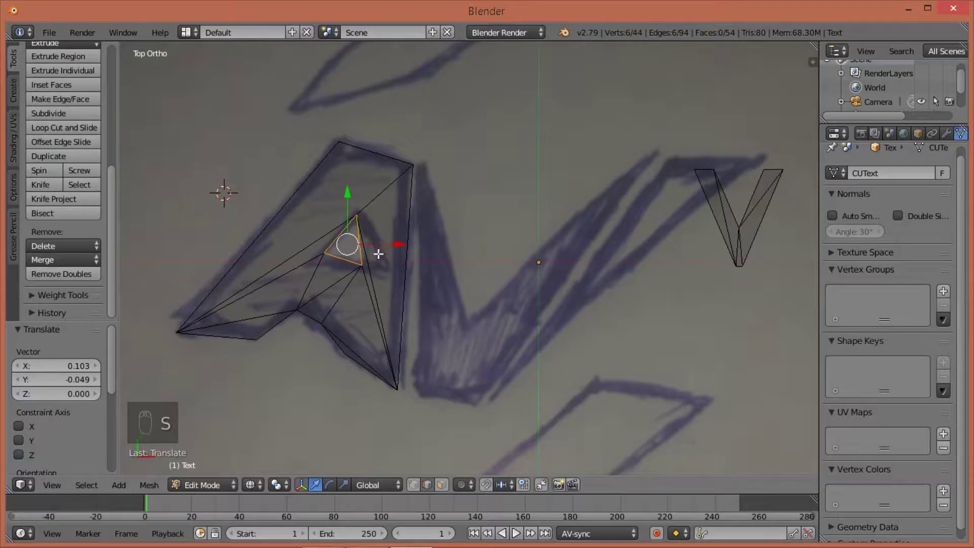
key("s")
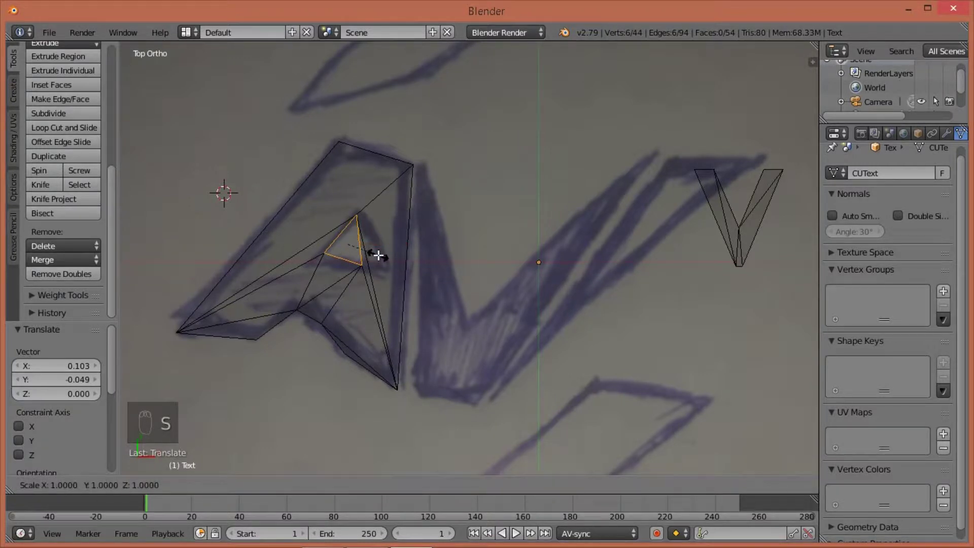
key("shift+z")
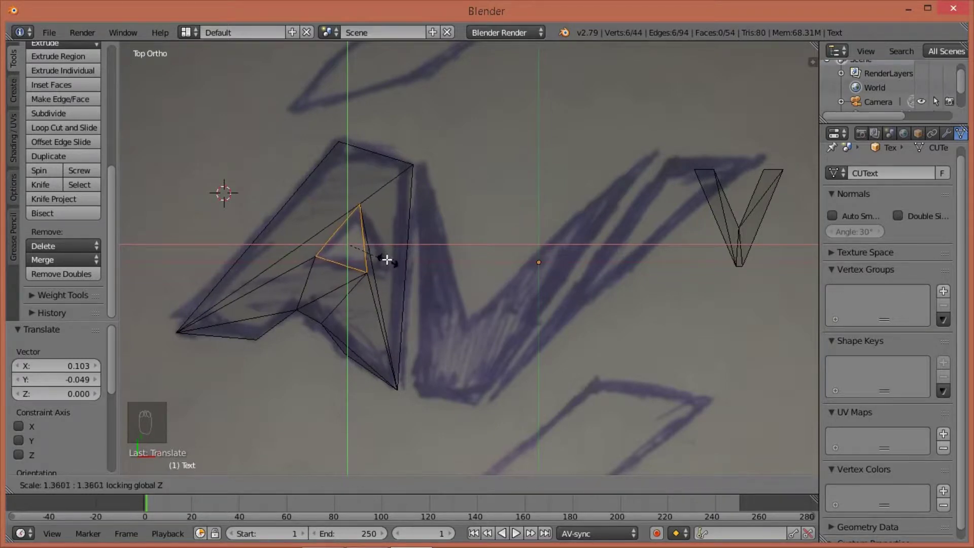
left_click(384, 258)
middle_click_drag(385, 261, 412, 235)
middle_click_drag(665, 248, 560, 336)
key("KP_7")
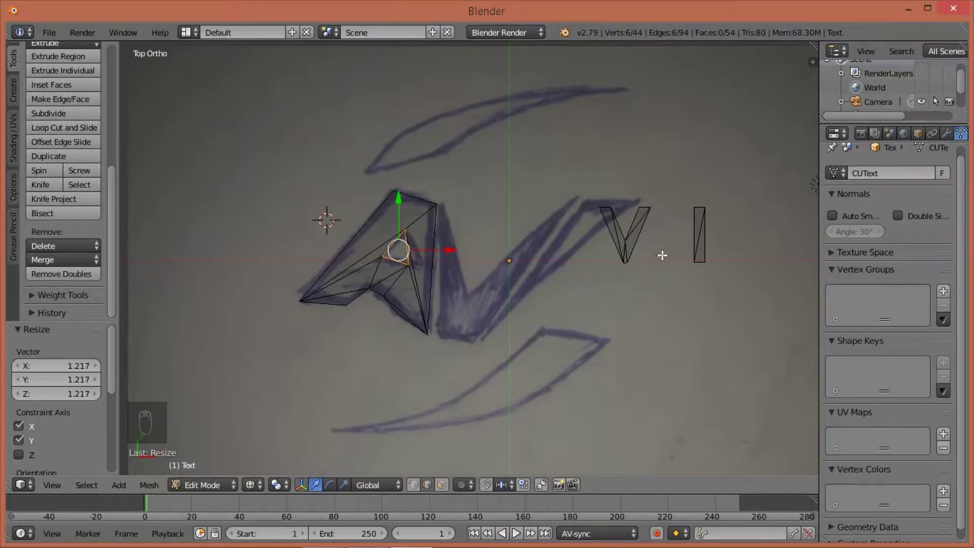
Step: Try to dissolve the V's diagonal face edges together with the inner depth edges at the tops of its two arms
middle_click_drag(662, 255, 500, 208)
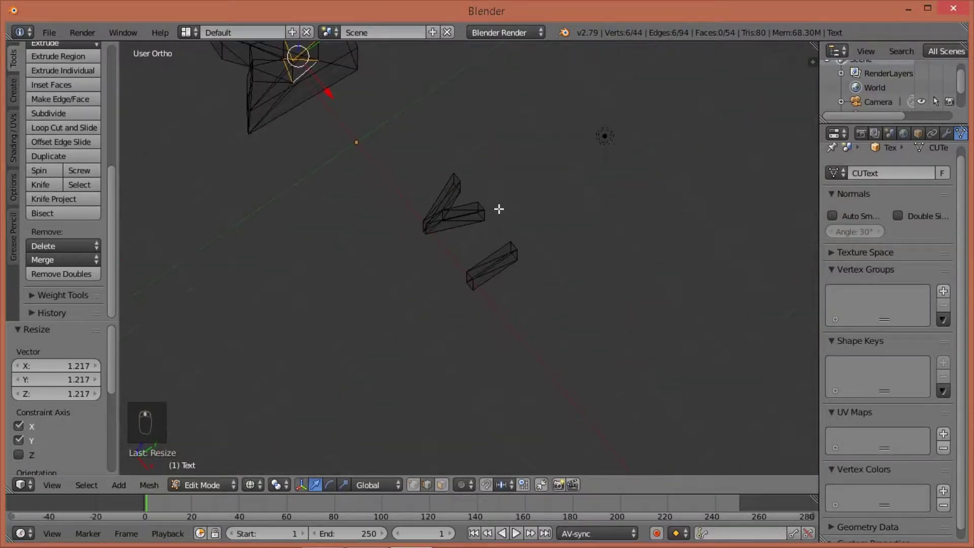
scroll(500, 209, "up", 5)
right_click(492, 108)
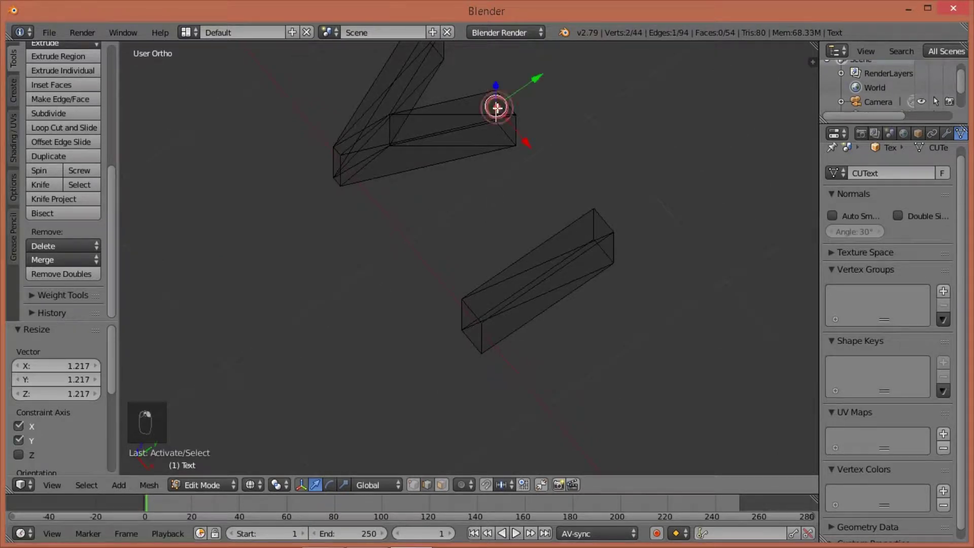
right_click(512, 142, "shift")
middle_click_drag(513, 142, 570, 176)
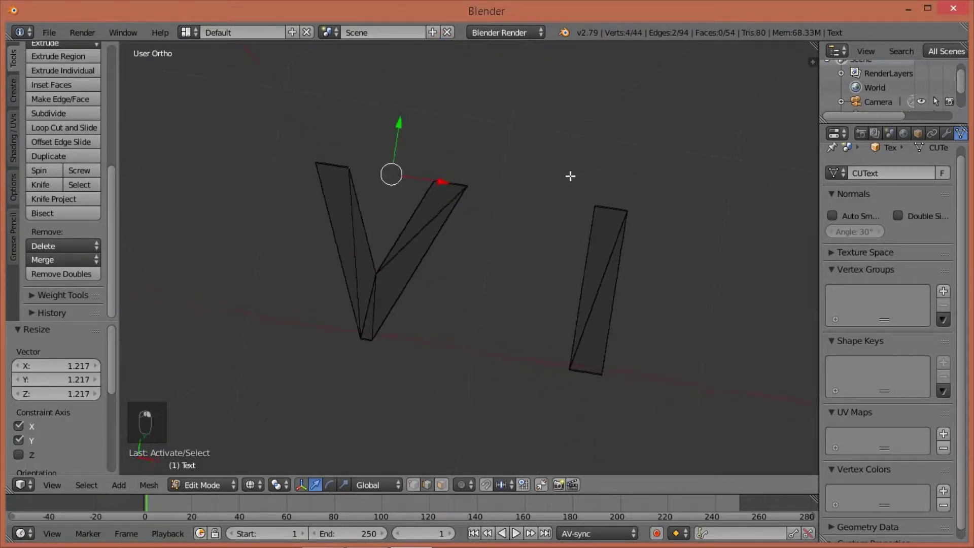
right_click(375, 284, "shift")
right_click(399, 251, "shift")
middle_click_drag(454, 263, 395, 436)
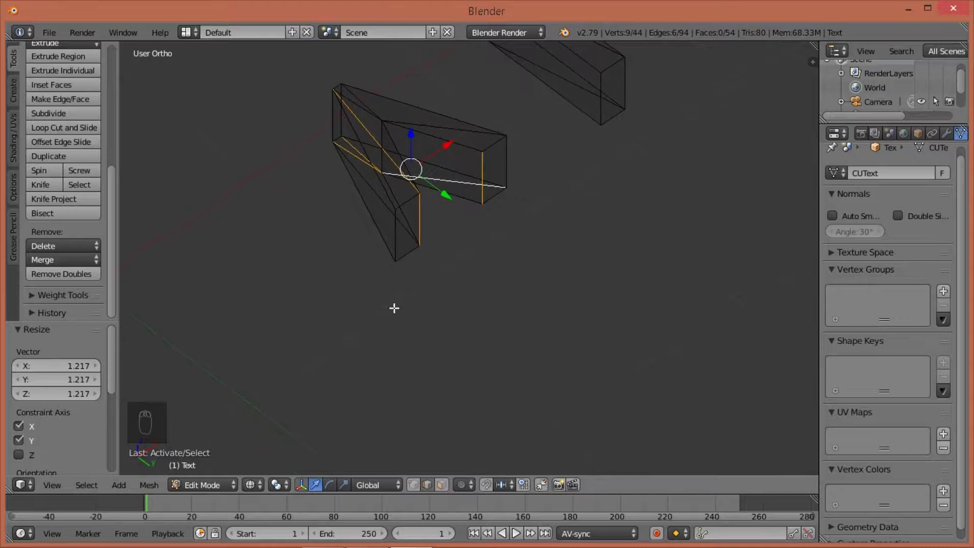
right_click(431, 123, "shift")
right_click(365, 104, "shift")
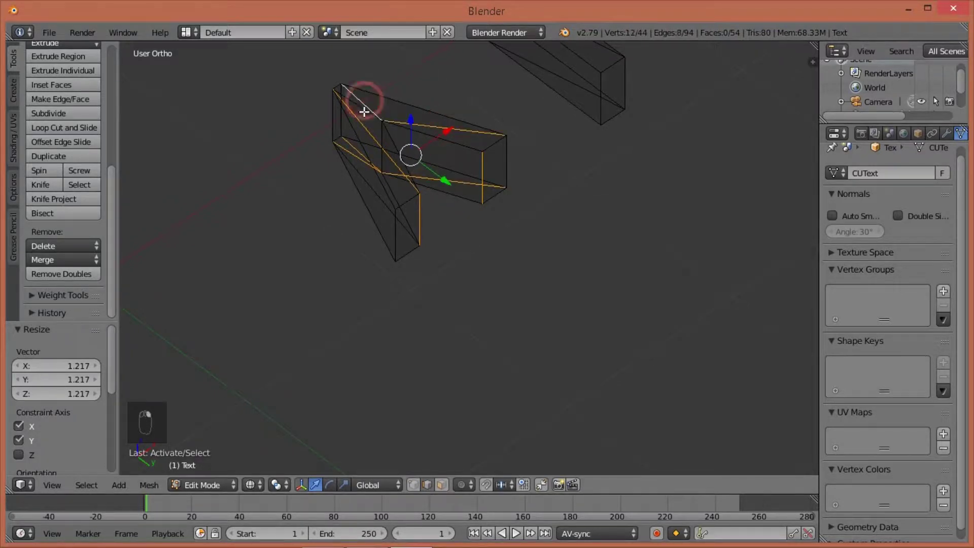
middle_click_drag(426, 202, 516, 387)
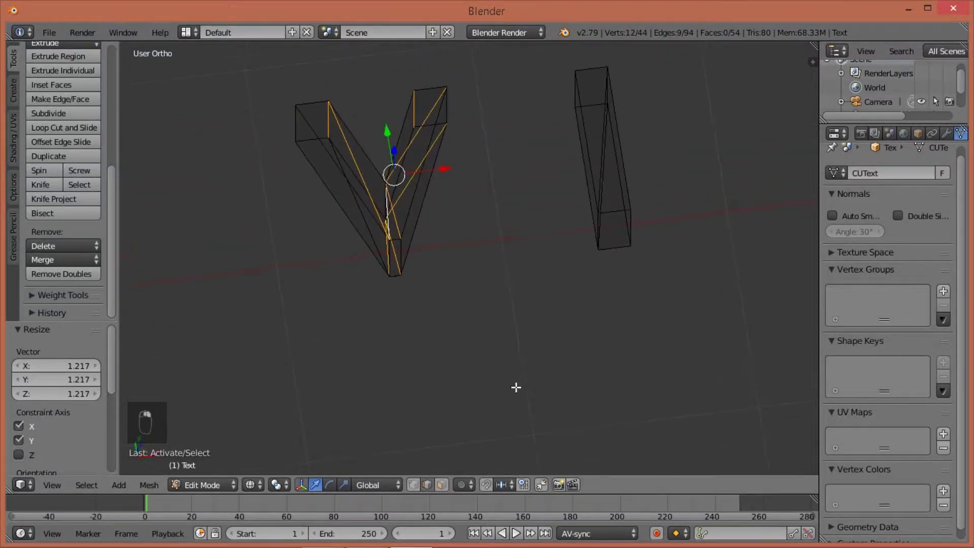
key("x")
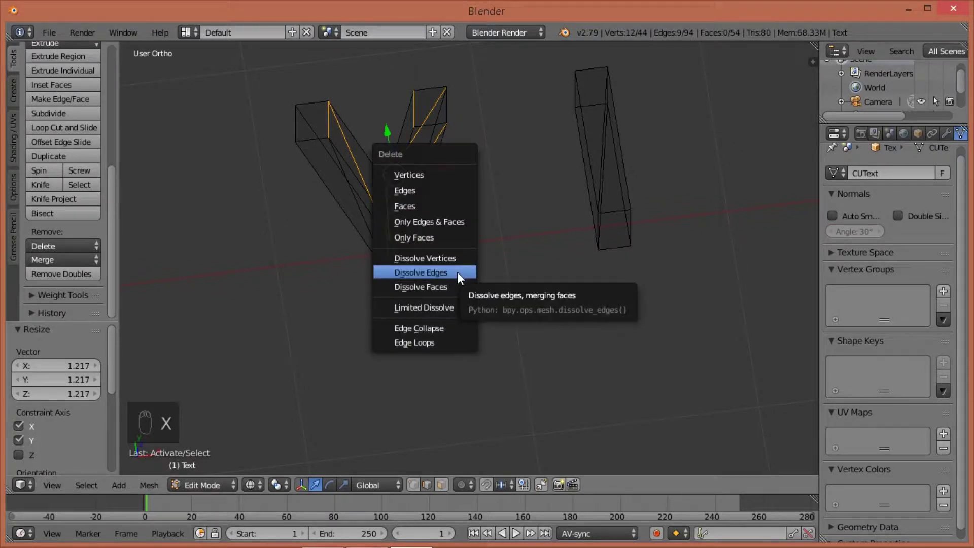
left_click(457, 274)
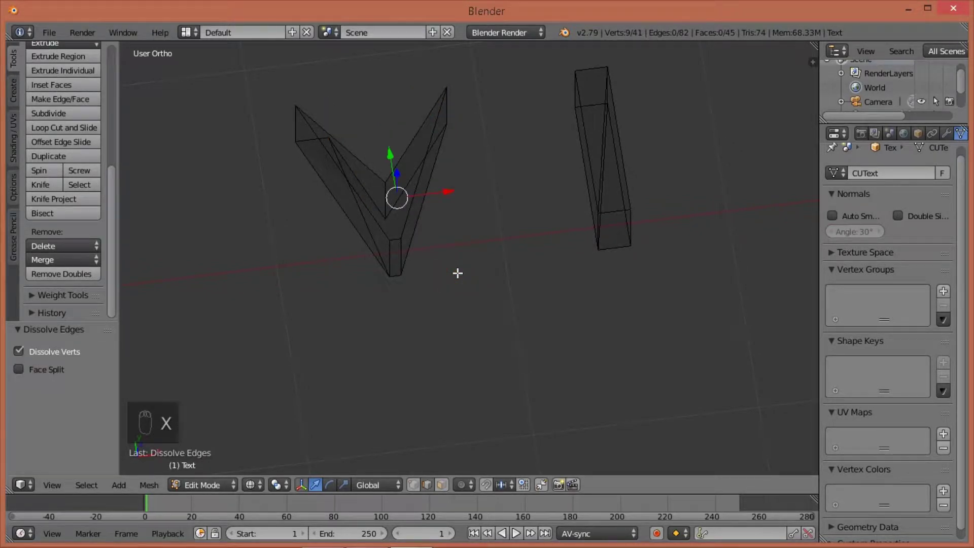
Step: Undo the edge dissolves on the V
key("ctrl+x")
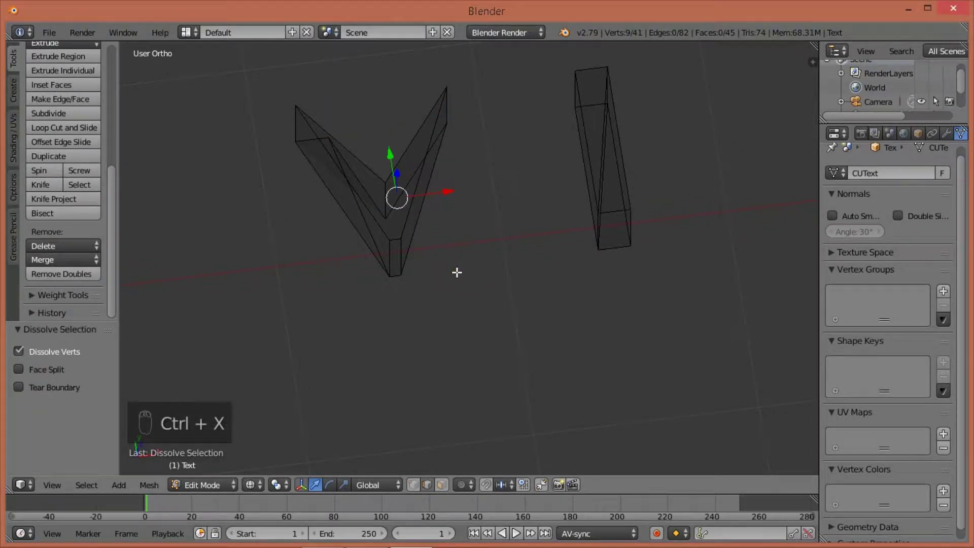
key("ctrl+z")
key("ctrl+z")
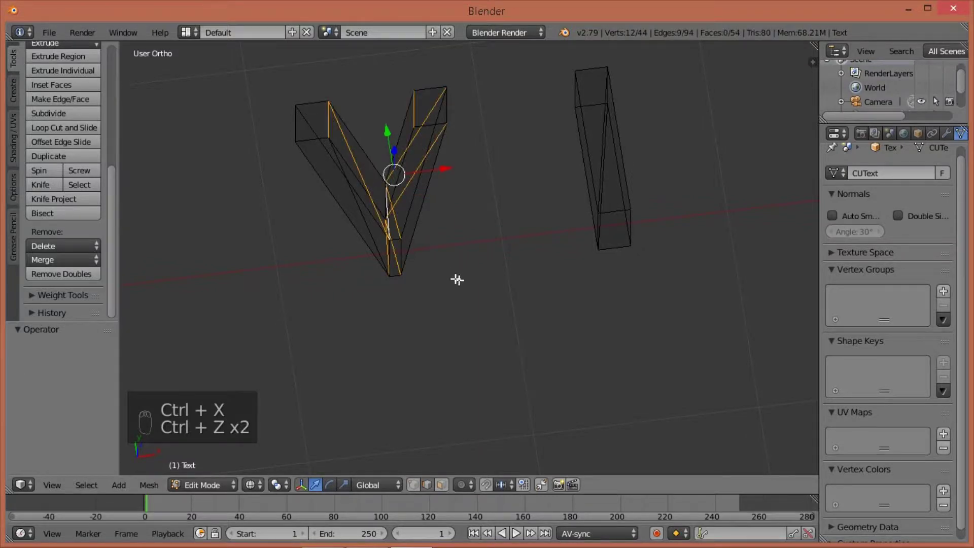
middle_click_drag(457, 280, 444, 189, "shift")
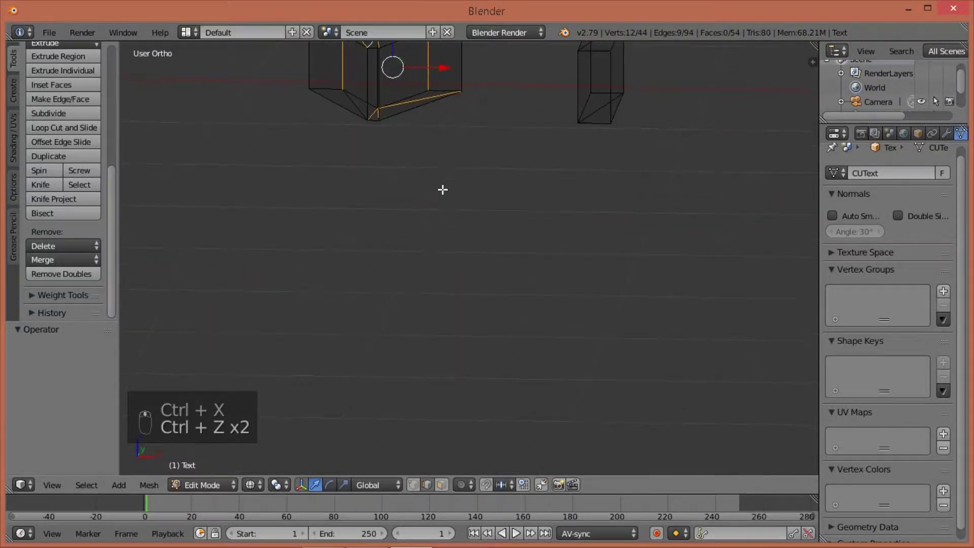
Step: Clear the mesh selection and switch the viewport from wireframe to solid shading around the V and I
middle_click_drag(458, 157, 454, 396, "shift")
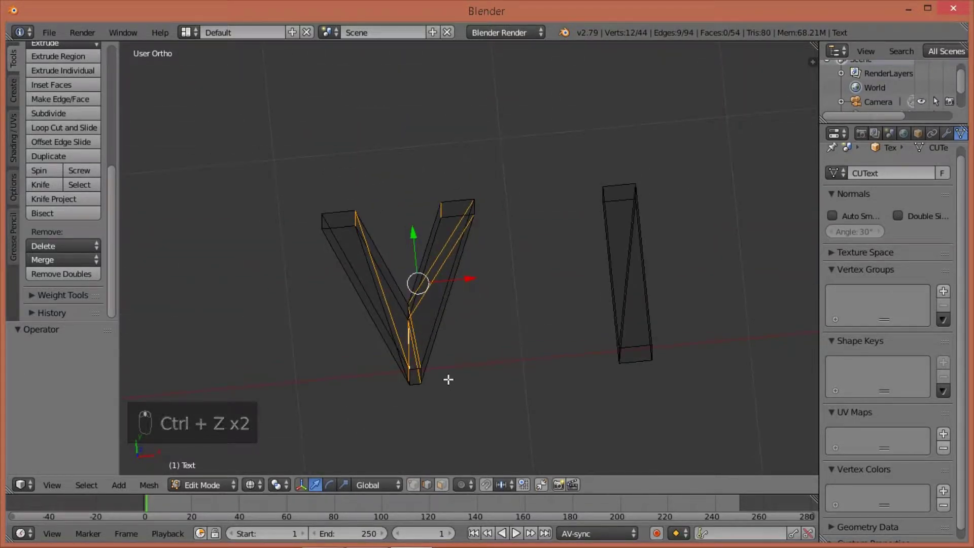
key("a")
key("a")
key("a")
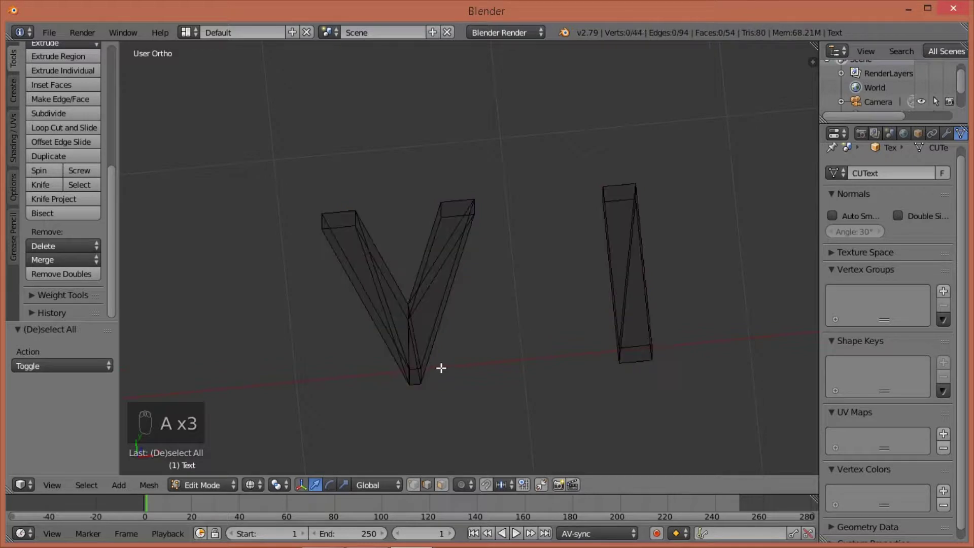
key("z")
Step: Dissolve the four internal diagonal edges on the V's front face, leaving its outline edges in place
right_click(424, 269)
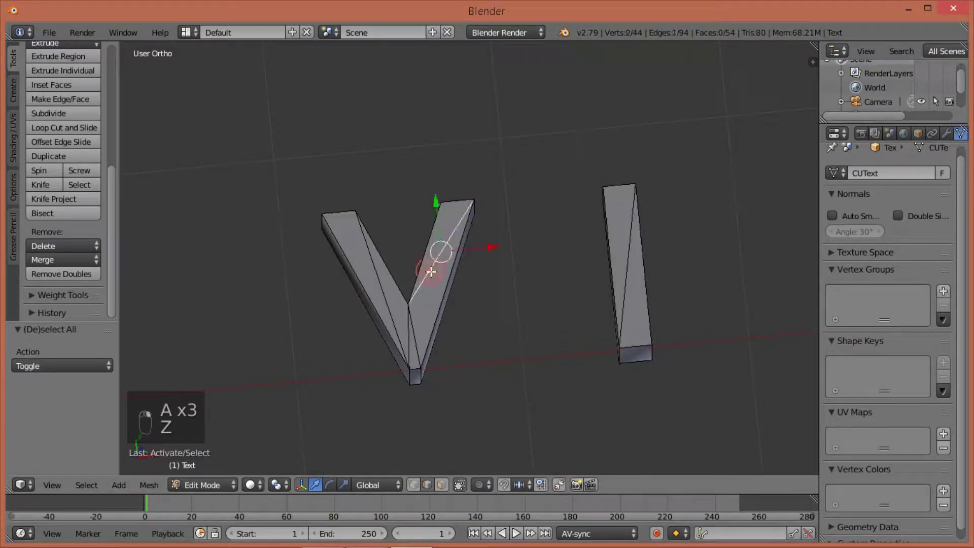
right_click(411, 332, "shift")
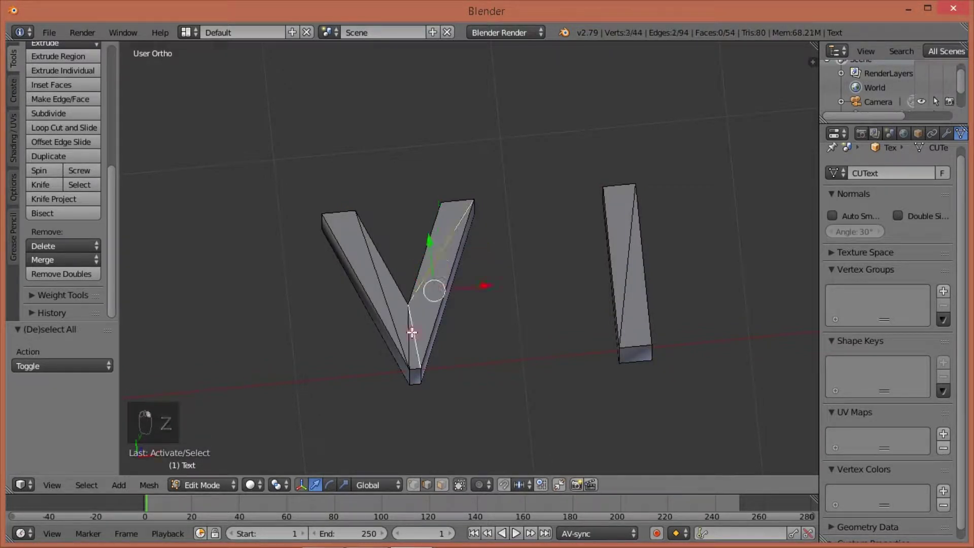
right_click(403, 329, "shift")
right_click(389, 306, "shift")
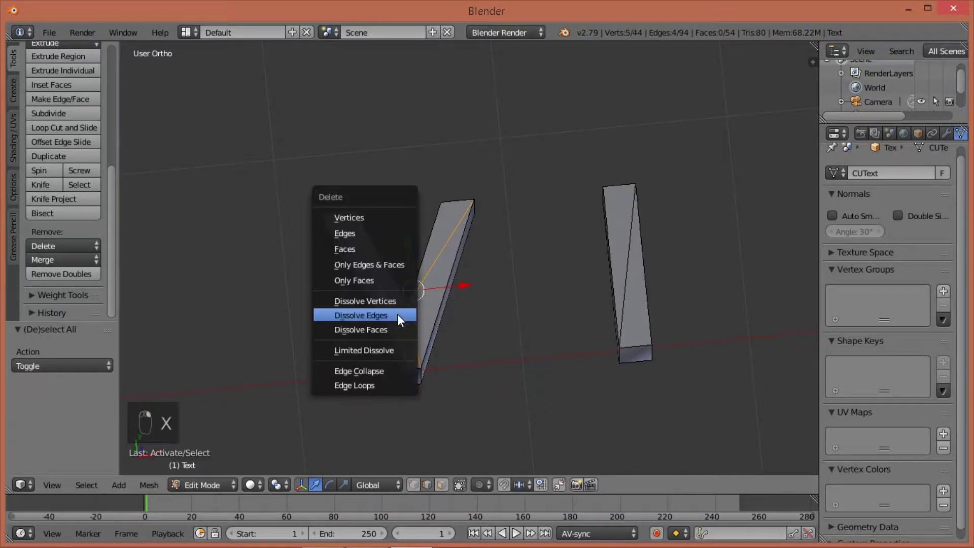
key("x")
left_click(397, 315)
Step: Dissolve the four internal diagonal edges on the V's back face and check the letter in Object Mode before resuming editing
middle_click_drag(450, 333, 386, 209)
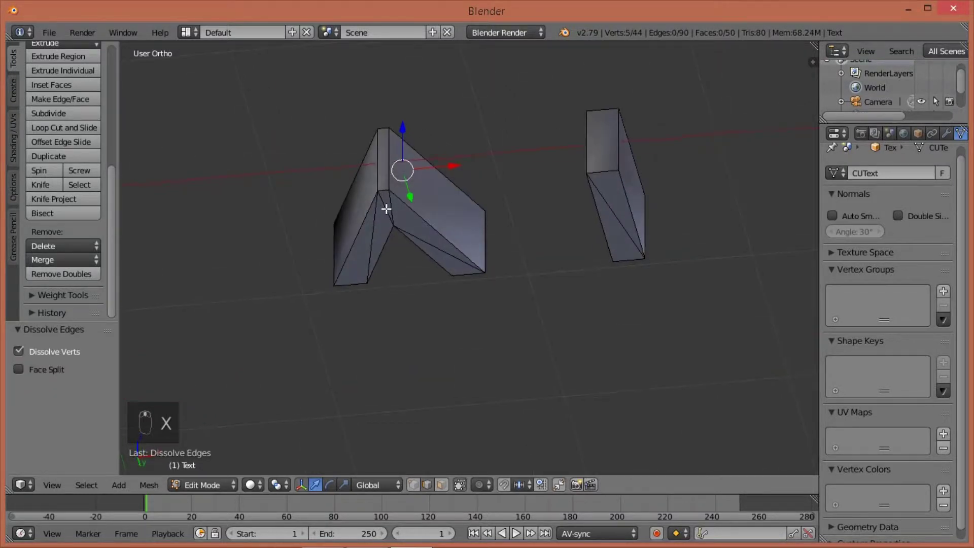
right_click(384, 206)
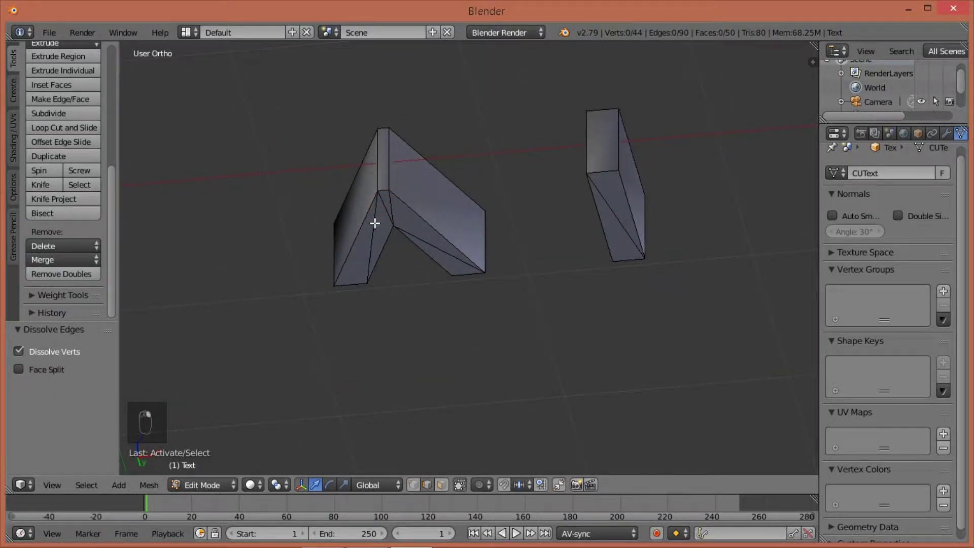
right_click(386, 214, "shift")
right_click(382, 212, "shift")
right_click(435, 246, "shift")
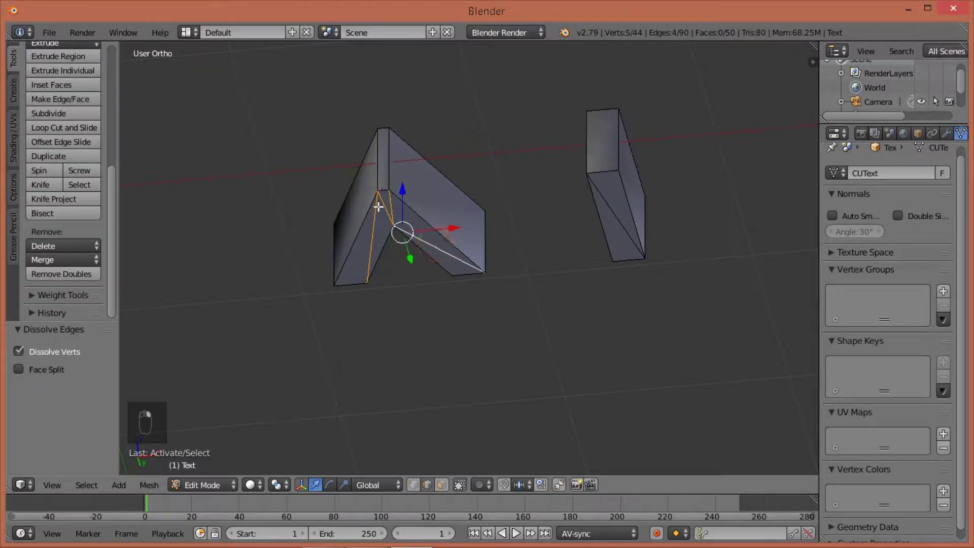
middle_click_drag(388, 224, 437, 275)
key("x")
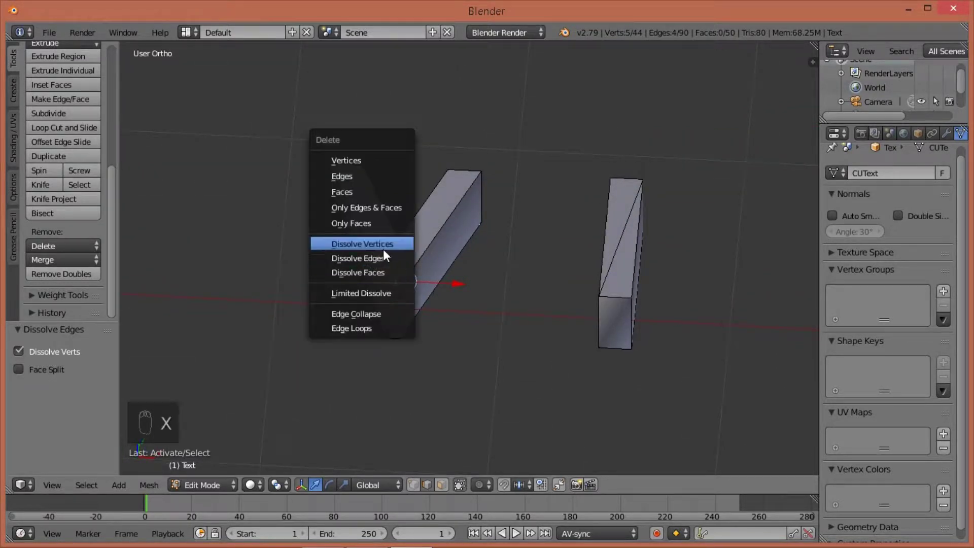
left_click(384, 257)
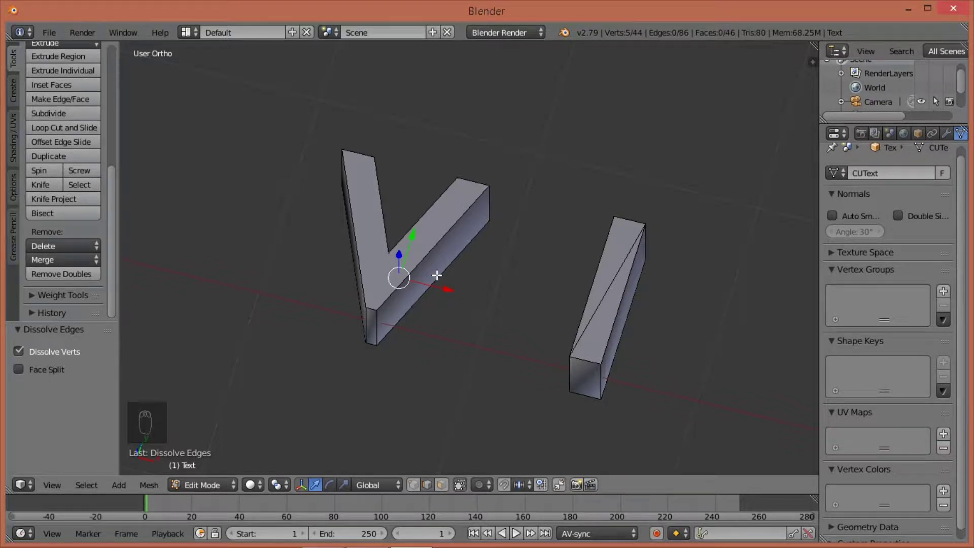
key("Tab")
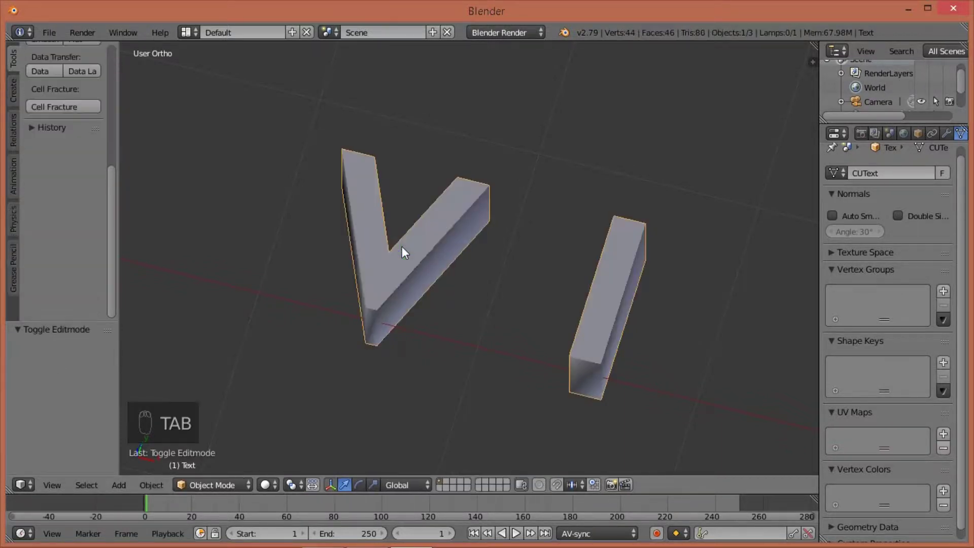
key("Tab")
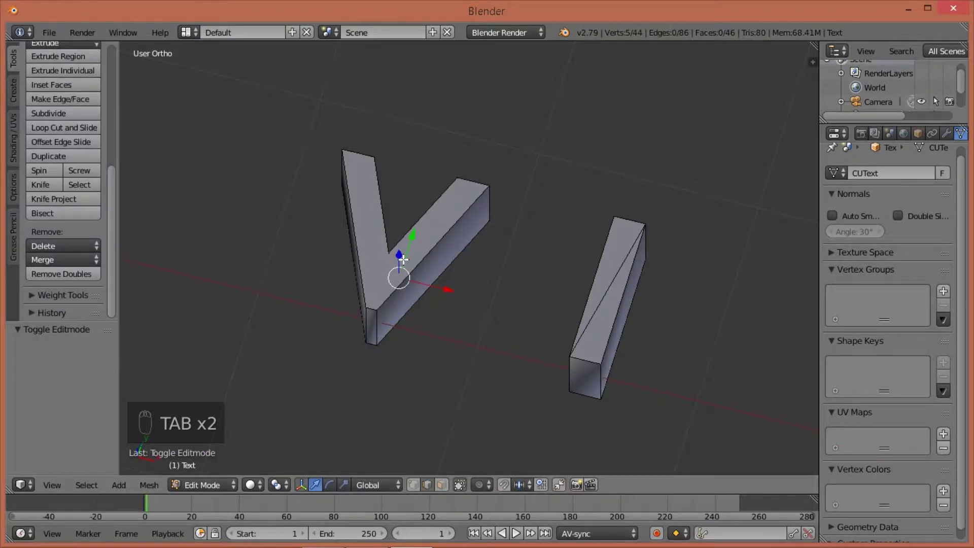
Step: Select the entire V and move it about -1.853 in X and -0.427 in Y onto the sketched V in top view
key("l")
scroll(427, 304, "down", 6)
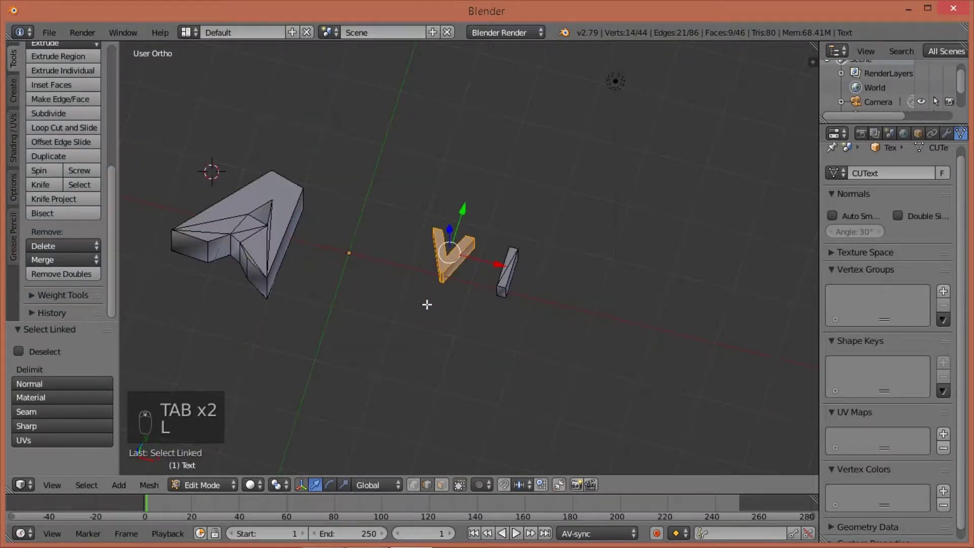
key("KP_7")
key("g")
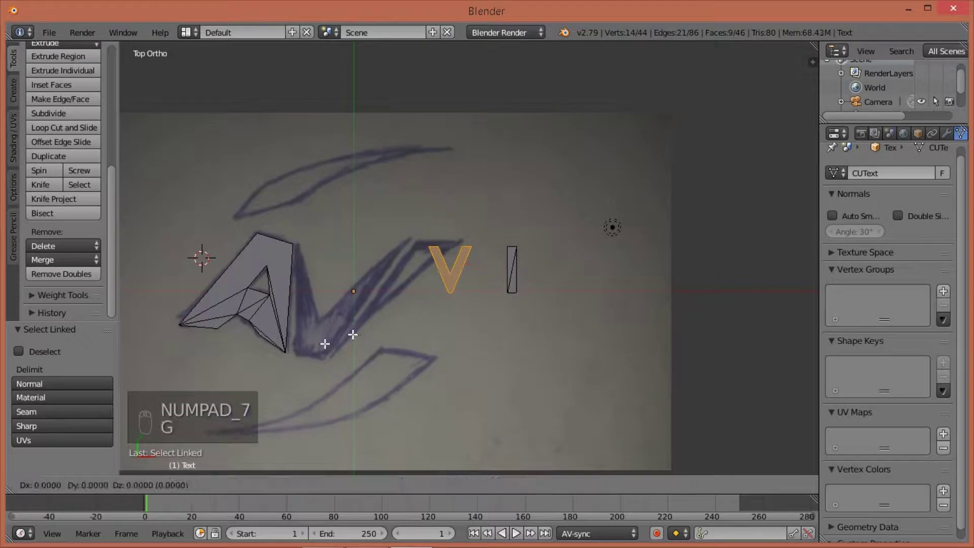
left_click(309, 331)
Step: Rotate the V about 13.3° and scale it uniformly by about 1.973 to approximate the sketch
key("r")
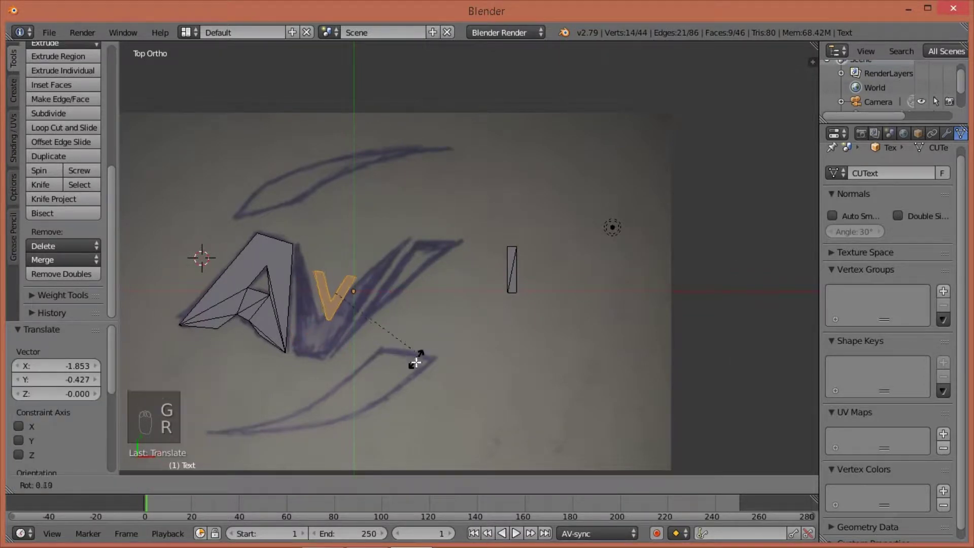
left_click(412, 371)
key("s")
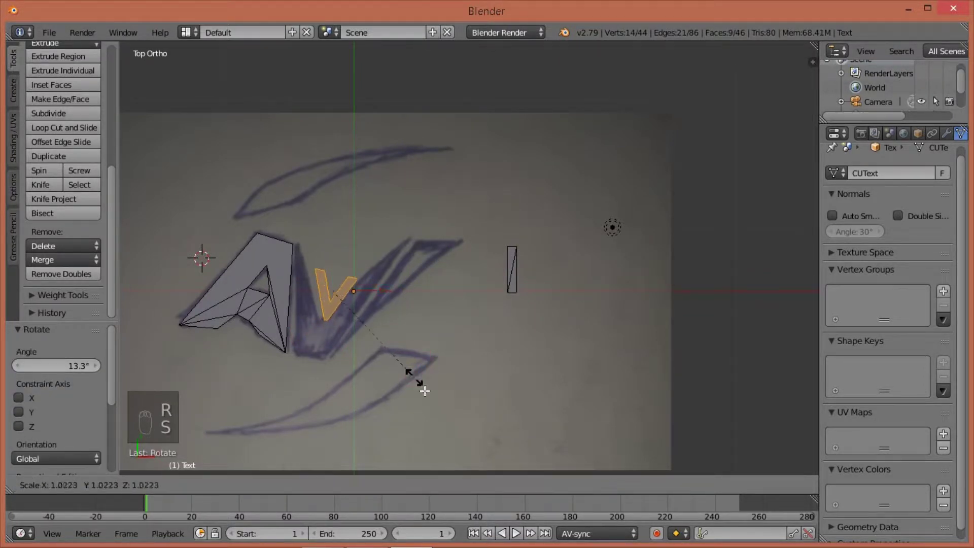
left_click(477, 464)
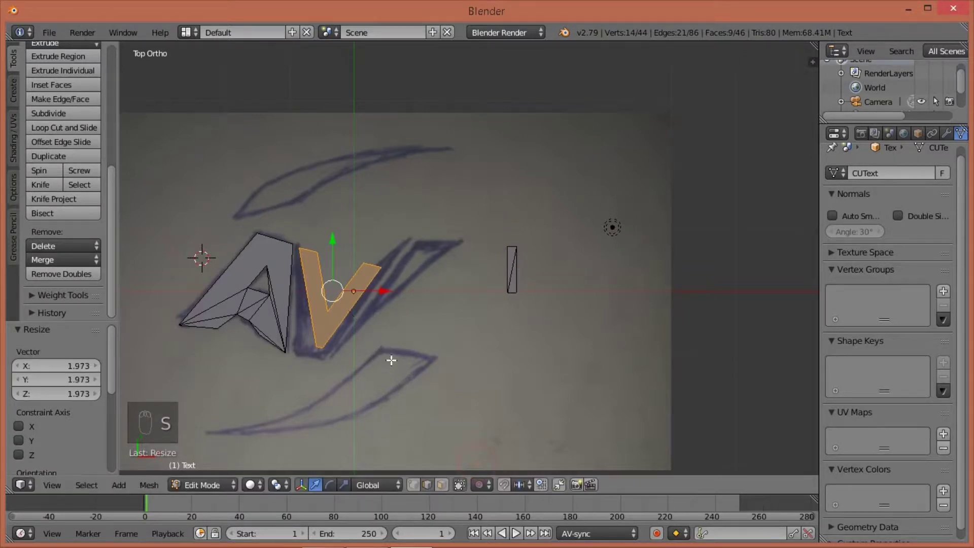
Step: Move the depth edge at the V's bottom left corner about -0.337 in X and -0.112 in Y to match the sketch
middle_click_drag(388, 360, 348, 304)
right_click(325, 331)
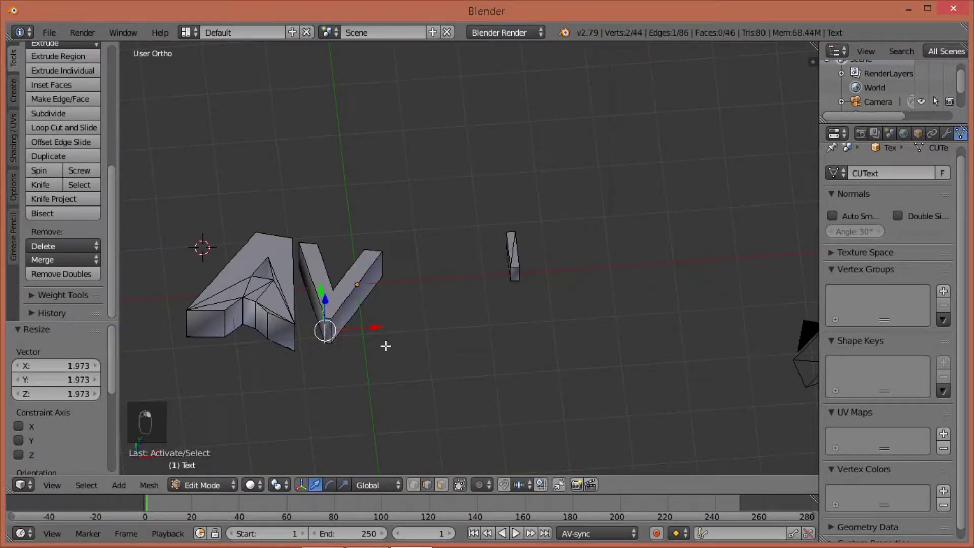
key("KP_7")
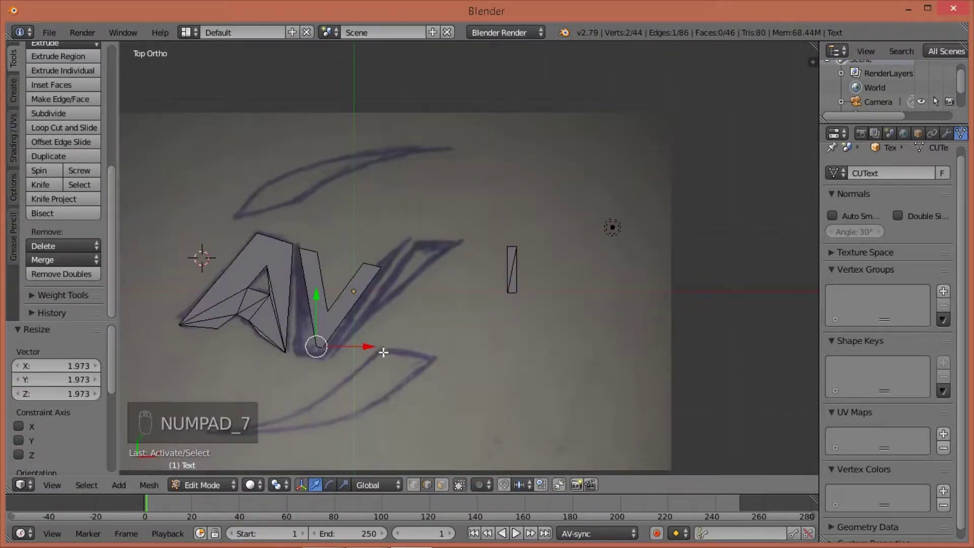
key("g")
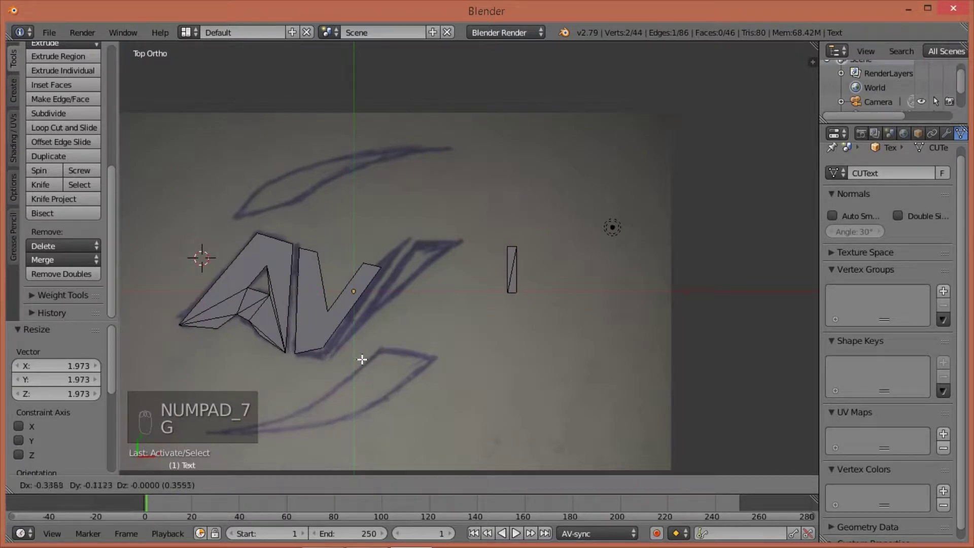
left_click(360, 356)
Step: Move the depth edge at the V's bottom right corner about 0.011 in X and -0.213 in Y onto the sketch
middle_click_drag(359, 354, 328, 325)
right_click(327, 330)
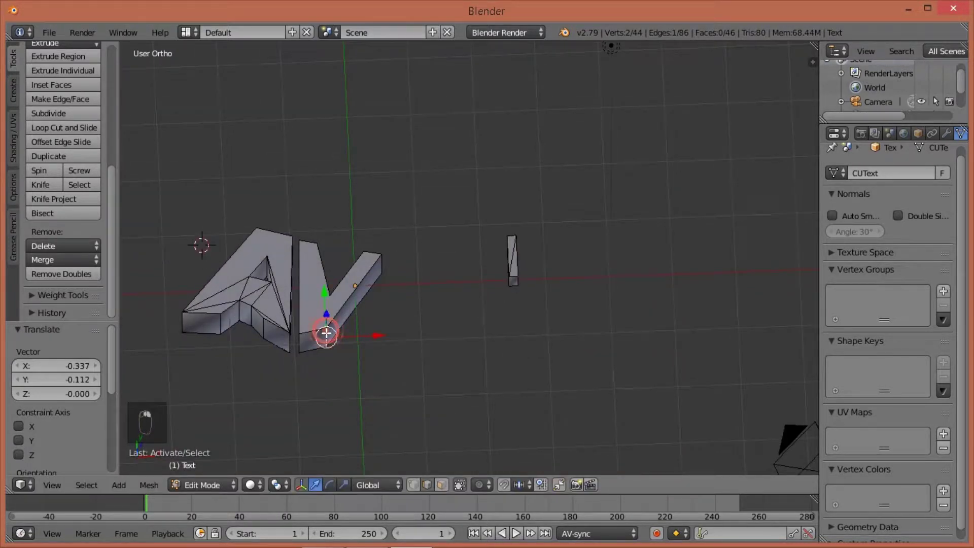
key("KP_7")
key("g")
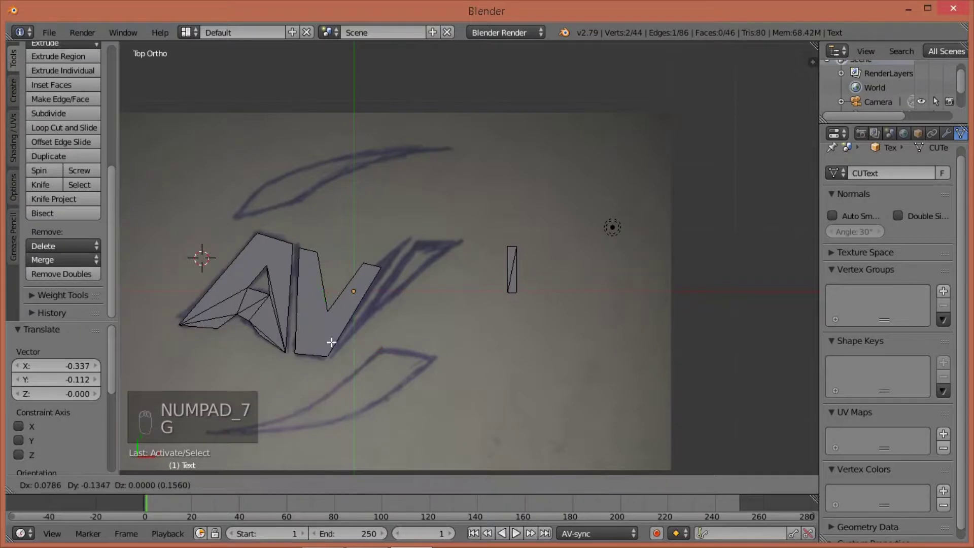
left_click(326, 347)
Step: Dissolve the inner depth edges at the tops of the V's two arms so each arm ends in a point
right_click(360, 261)
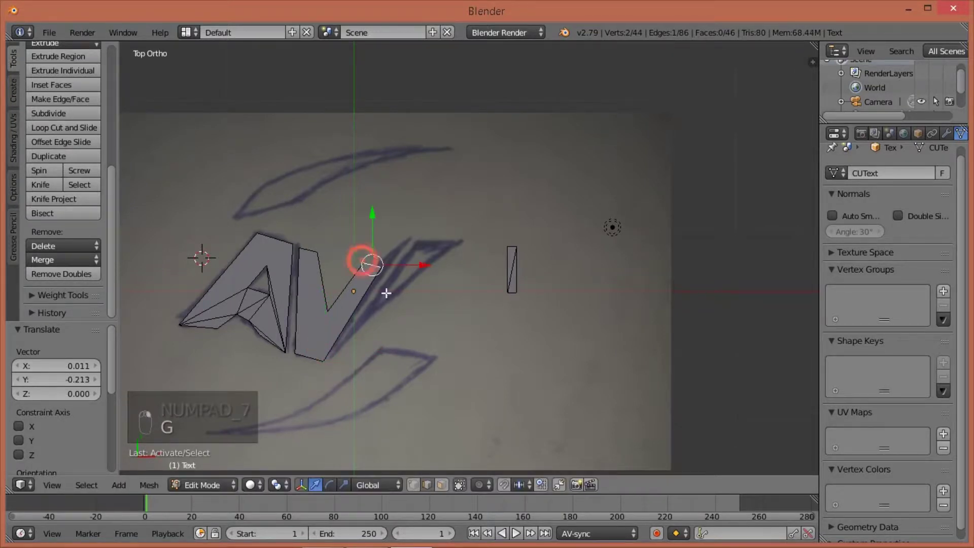
middle_click_drag(360, 261, 398, 358)
right_click(371, 295)
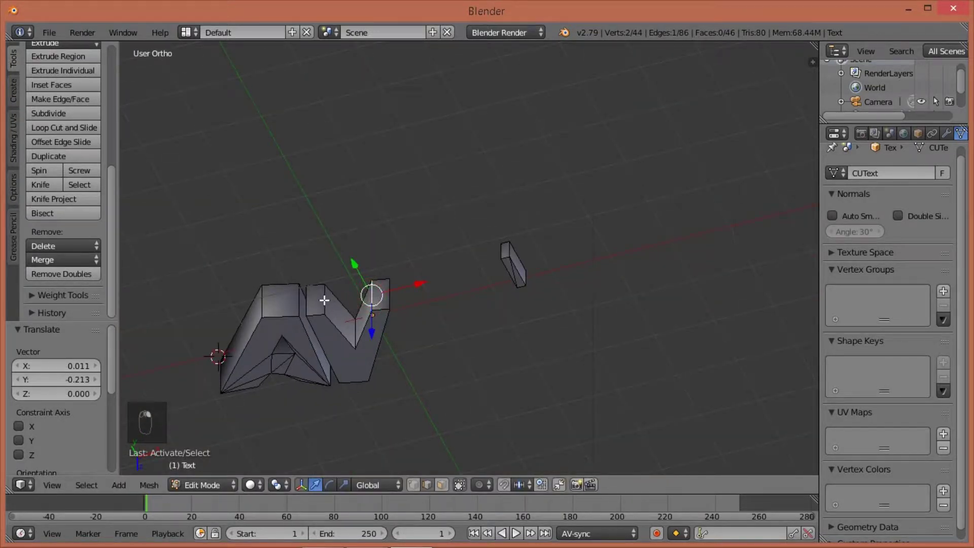
right_click(327, 298, "shift")
key("x")
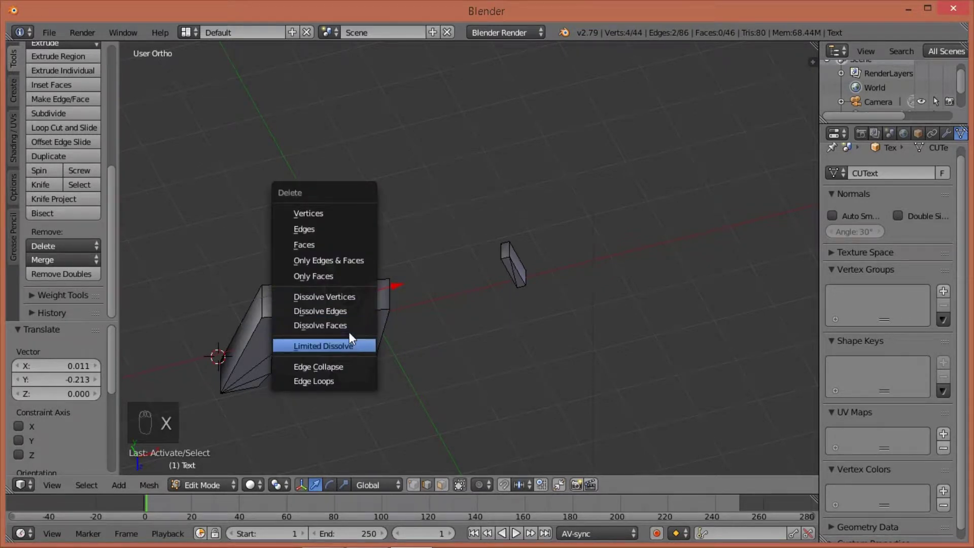
left_click(343, 310)
Step: Move the depth edge at the V's right arm tip about 0.415 in X and 0.472 in Y to the sketched tip
middle_click_drag(376, 331, 370, 235)
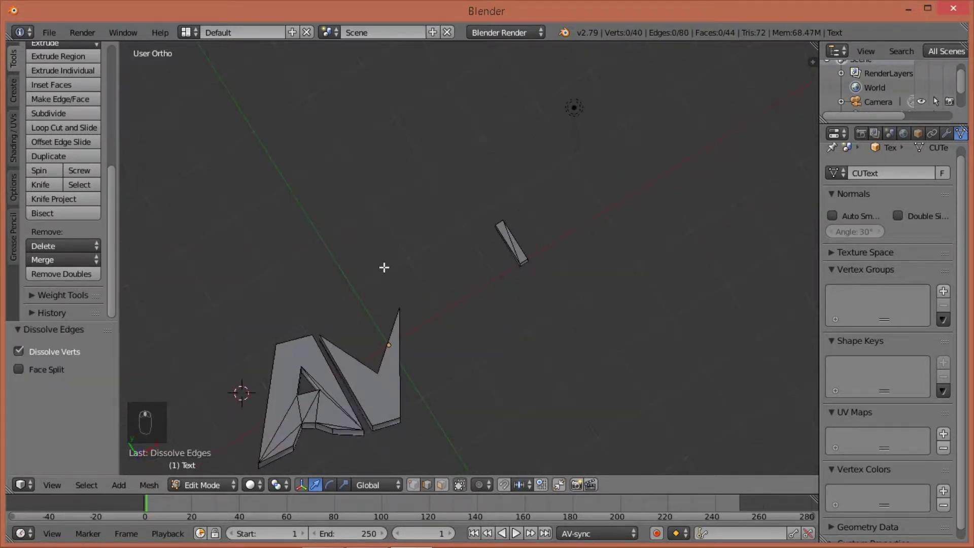
key("KP_7")
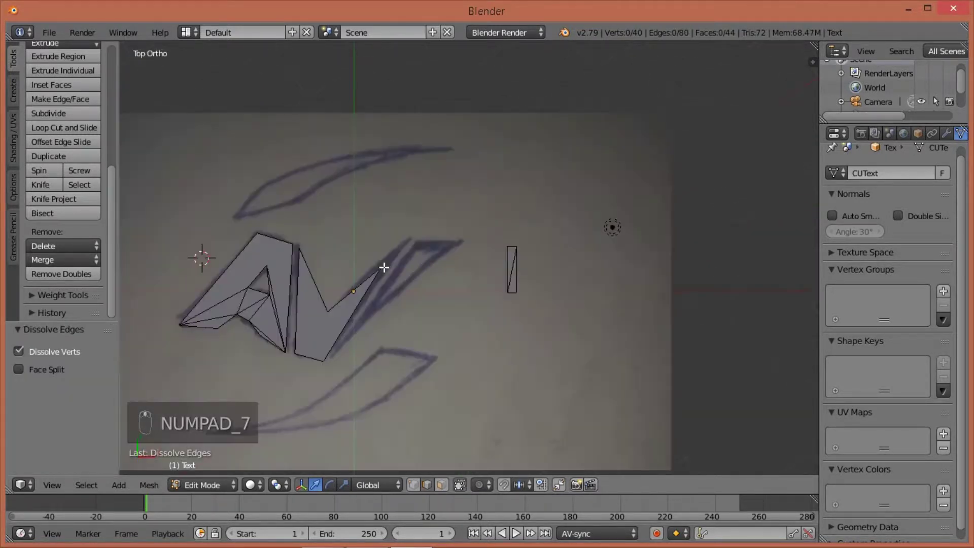
right_click(384, 271)
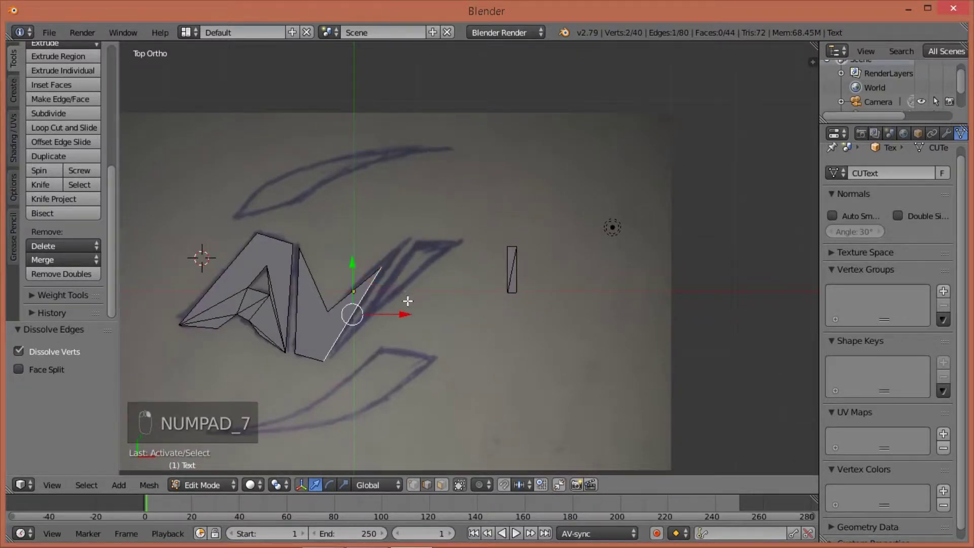
middle_click_drag(408, 302, 374, 218)
key("KP_7")
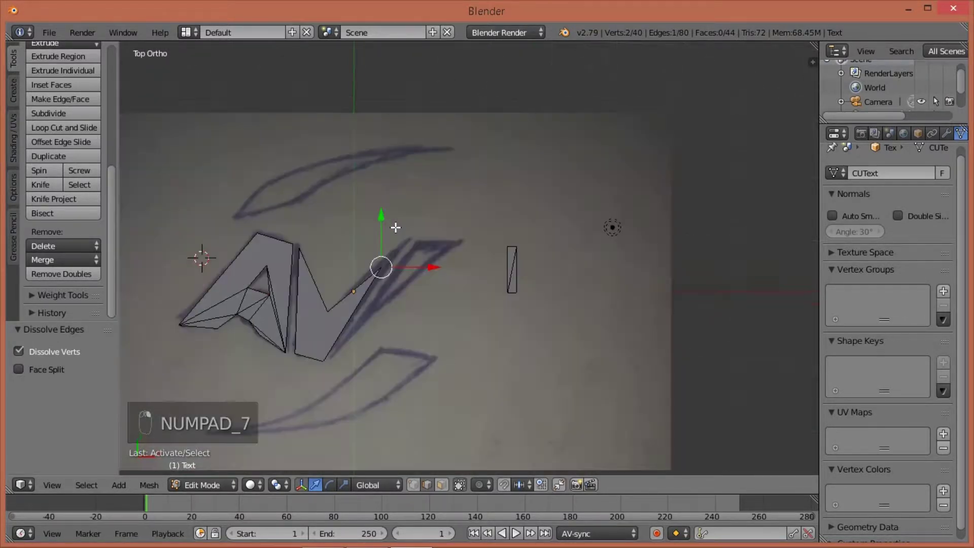
key("g")
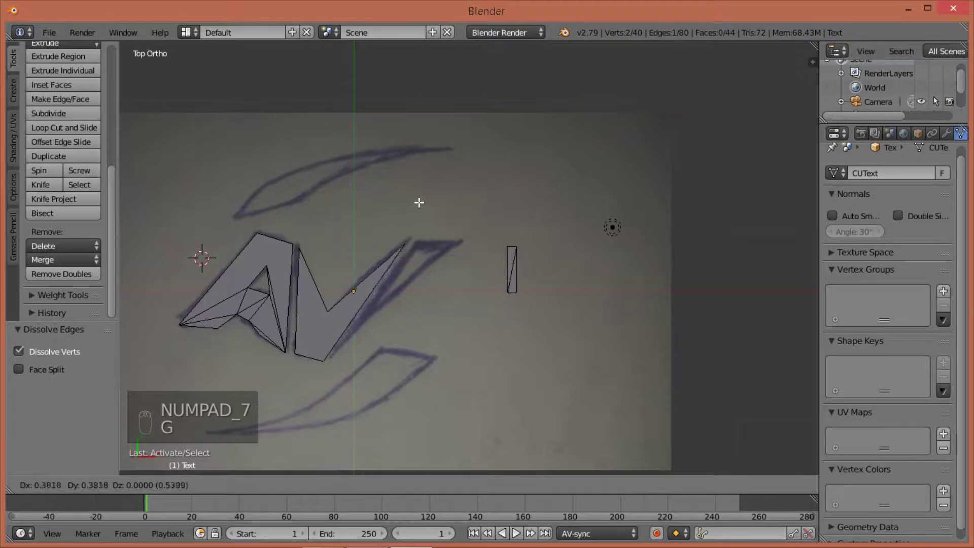
left_click(422, 200)
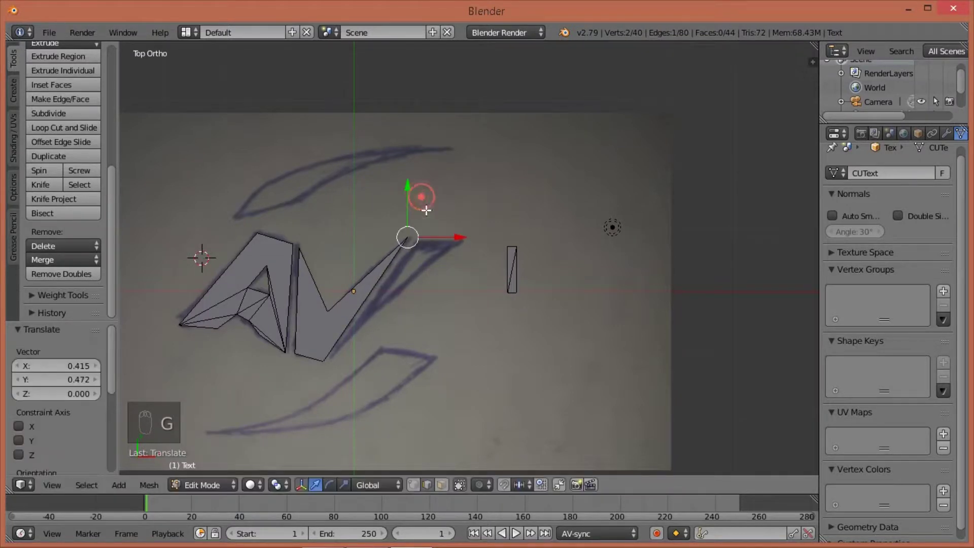
Step: Delete the depth edge at the bottom right corner of the I together with its adjoining side faces
mouse_move(488, 278)
middle_mouse_down()
mouse_move(528, 265)
mouse_move(496, 279)
middle_mouse_up()
right_click(495, 281)
scroll(507, 284, "up", 8)
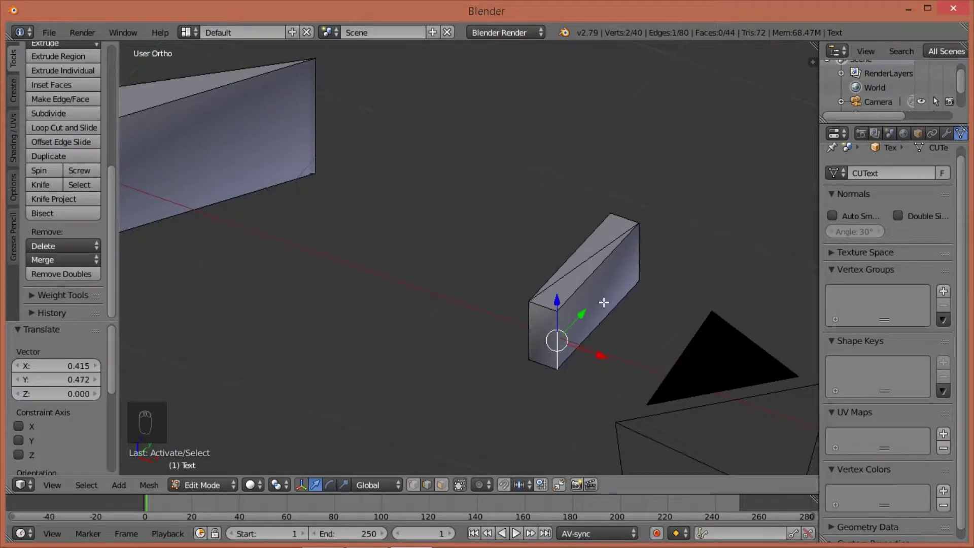
key("x")
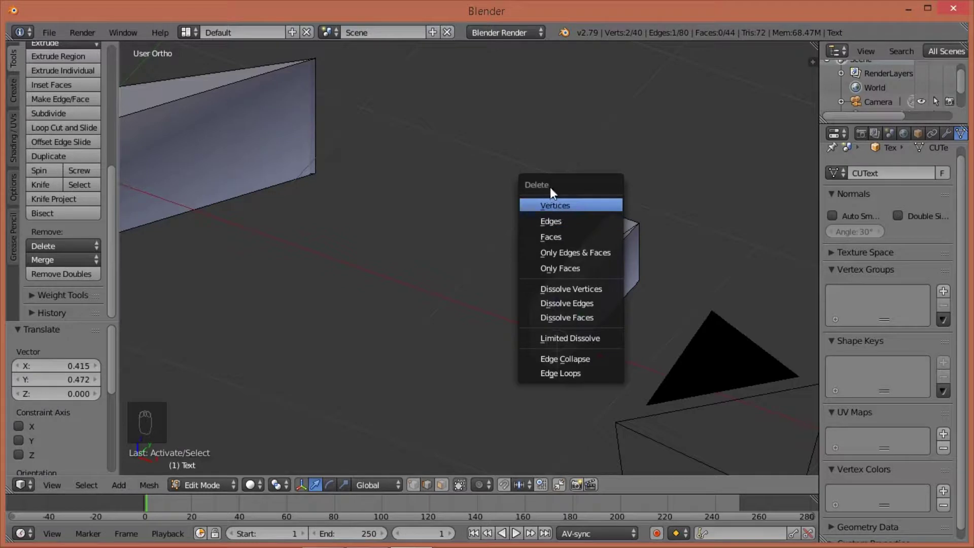
left_click(549, 220)
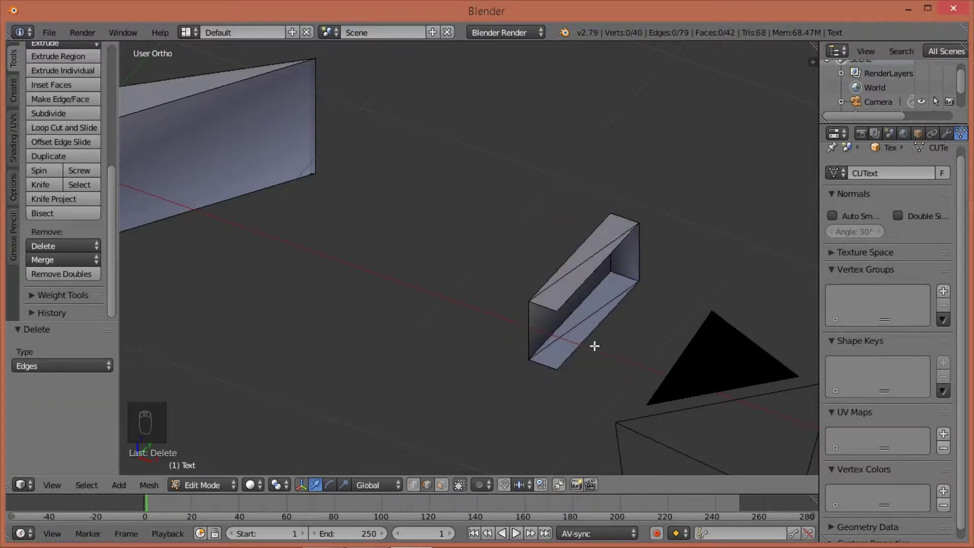
middle_click_drag(594, 344, 577, 225)
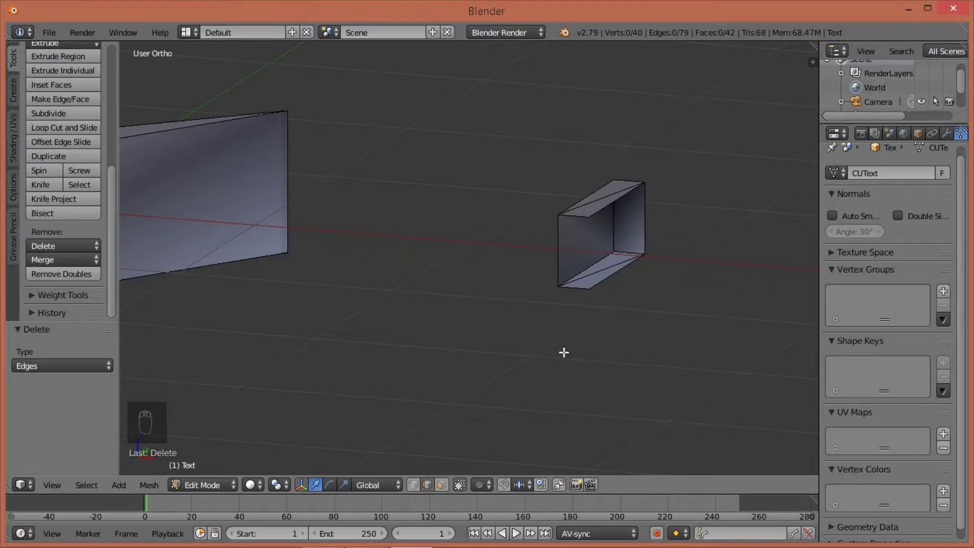
Step: Undo the edge deletion on the I and dissolve the depth edge at its bottom right corner instead
key("ctrl+z")
key("x")
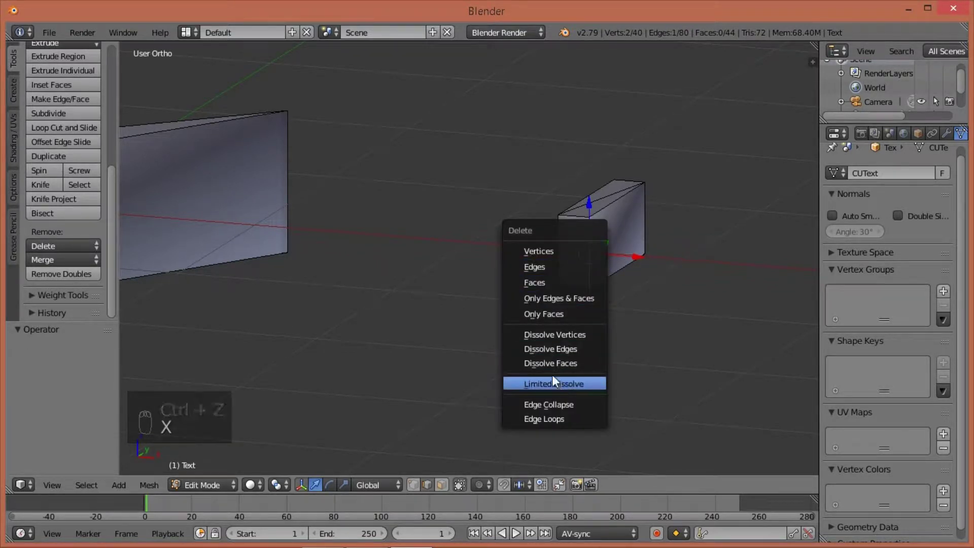
left_click(550, 351)
middle_click_drag(549, 351, 521, 359)
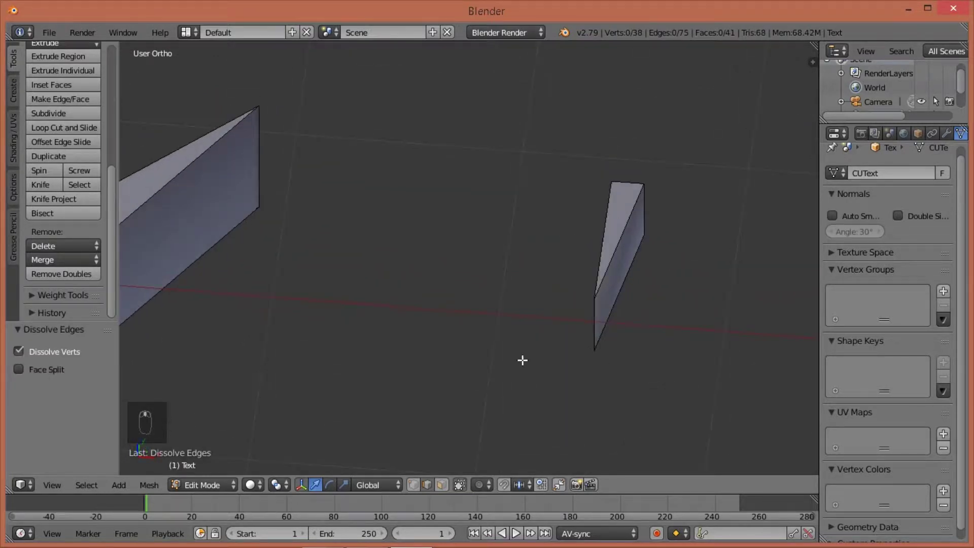
Step: Move the whole I by -1.426 in X and 0.081 in Y so its top left corner meets the sketch
key("KP_7")
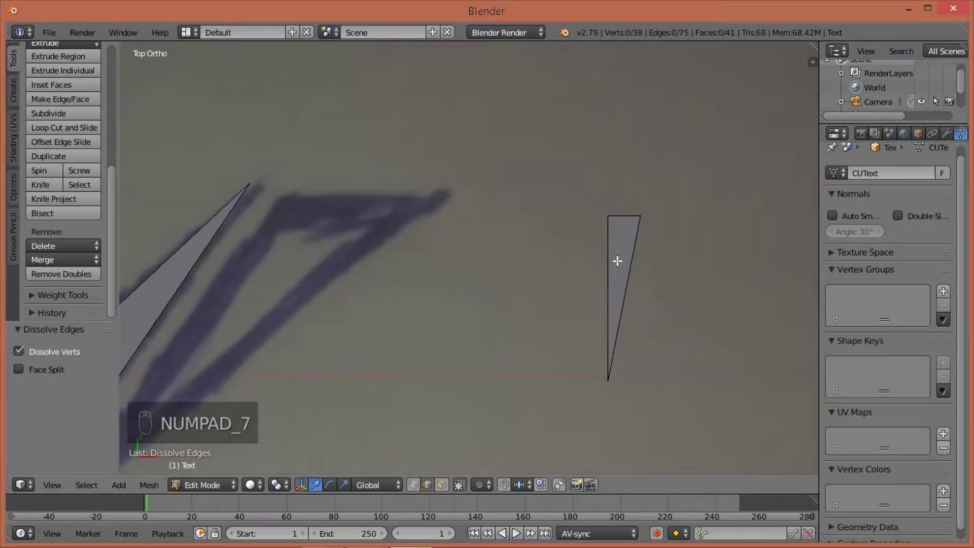
key("l")
key("g")
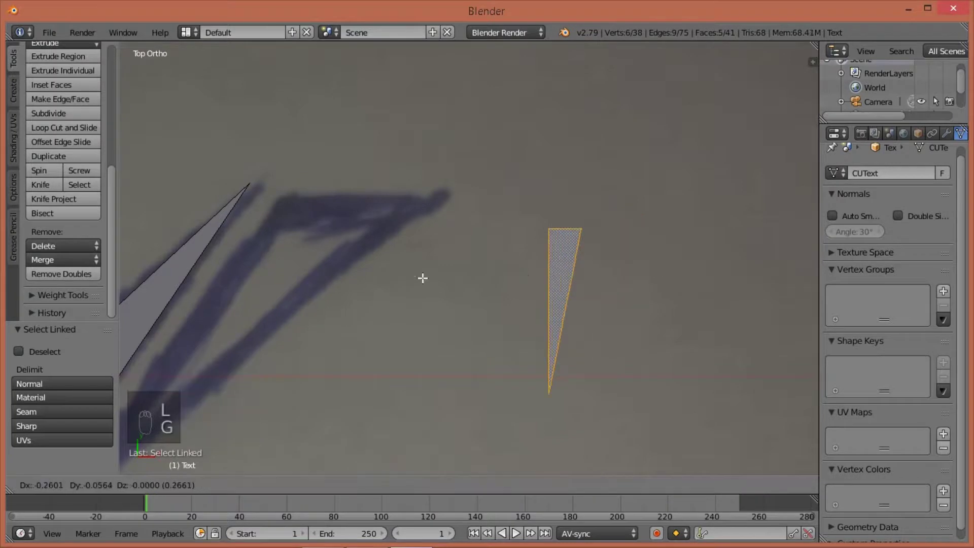
left_click(293, 242)
Step: Move the depth edge at the I's top right corner 0.558 in X and 0.009 in Y to the sketched tip
middle_click_drag(292, 242, 351, 130)
right_click(351, 130)
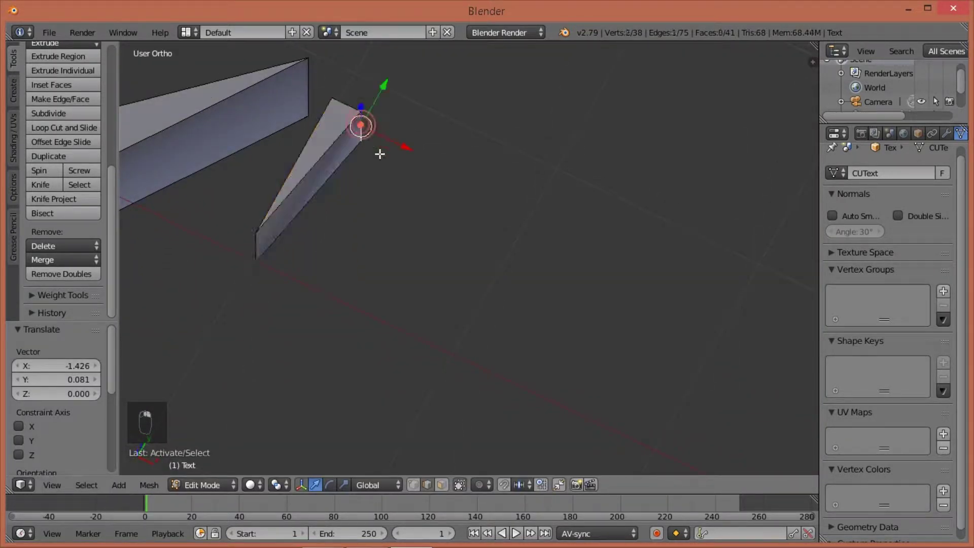
key("KP_7")
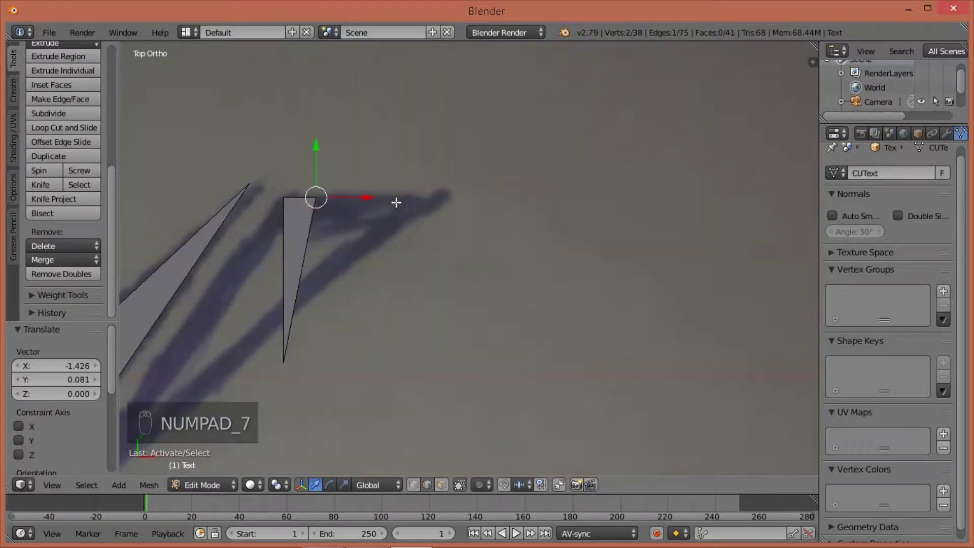
key("g")
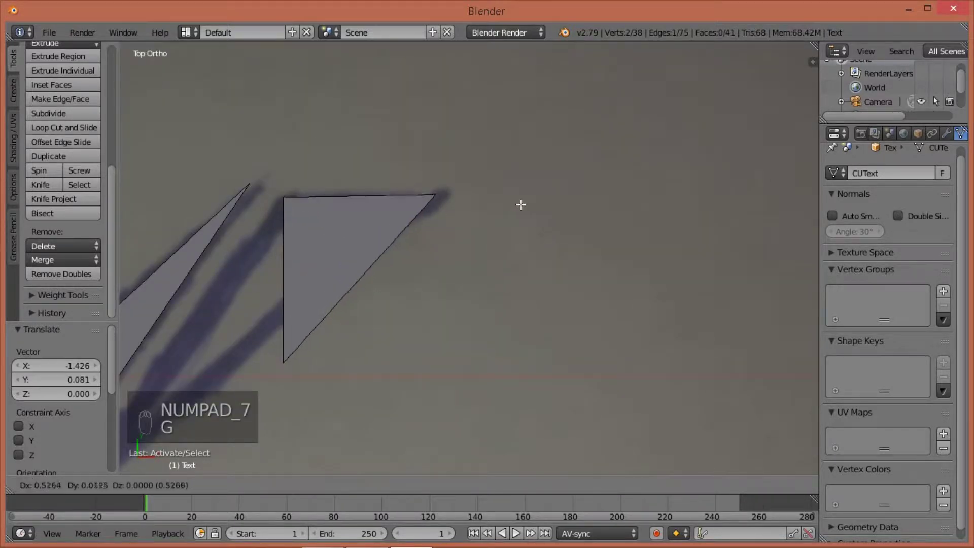
left_click(524, 204)
scroll(413, 304, "down", 4)
Step: Move the depth edge at the I's bottom point by -1.394 in X and -1.142 in Y onto the sketch
middle_click_drag(406, 320, 404, 254)
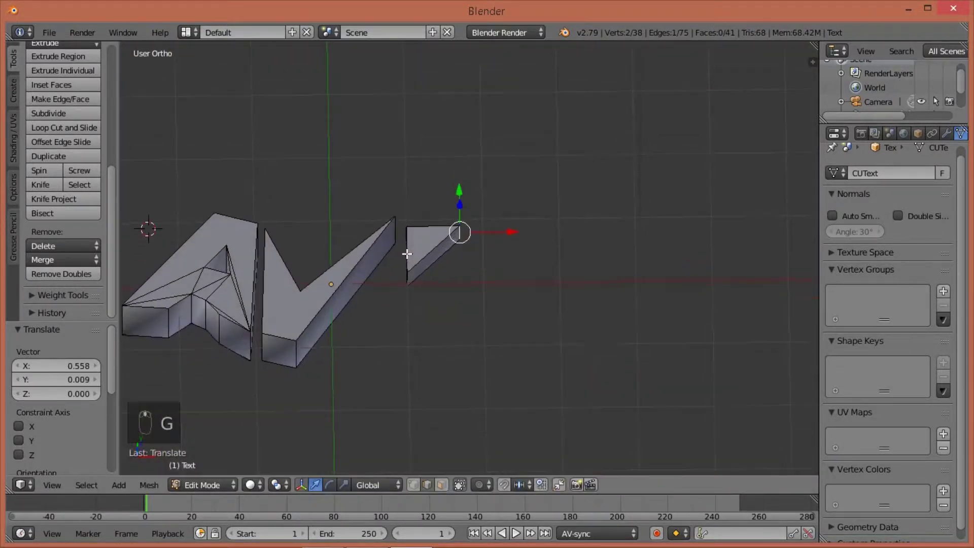
key("KP_7")
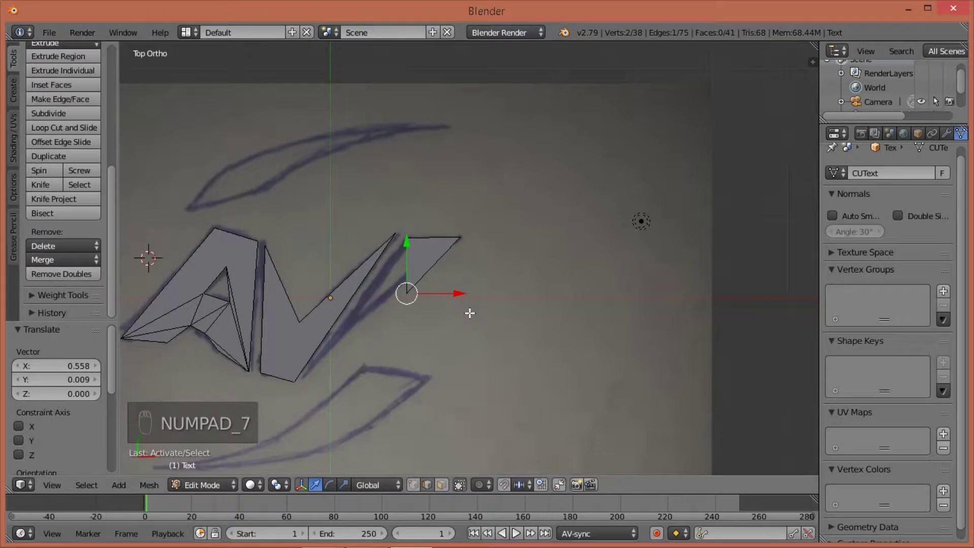
key("g")
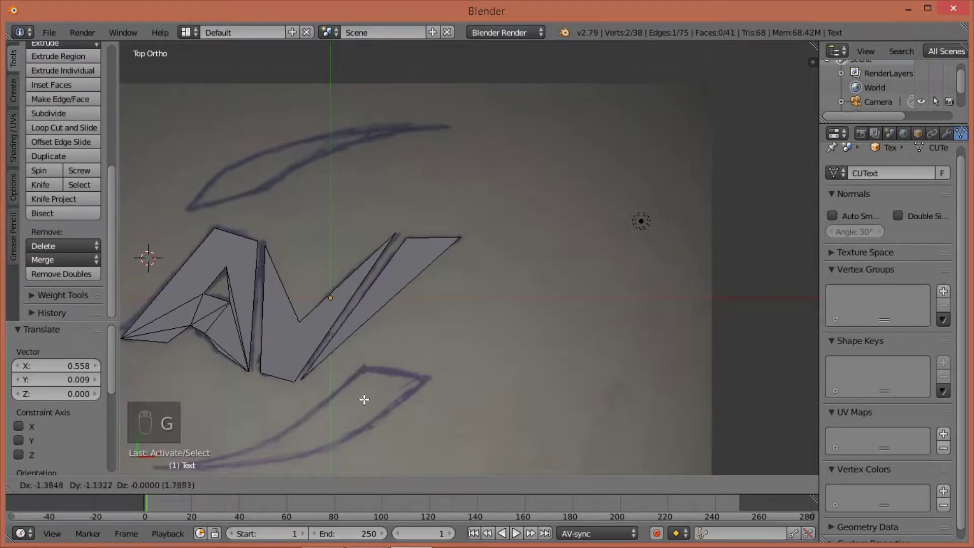
left_click(364, 399)
mouse_move(406, 386)
middle_mouse_down()
mouse_move(394, 330)
mouse_move(397, 241)
middle_mouse_up()
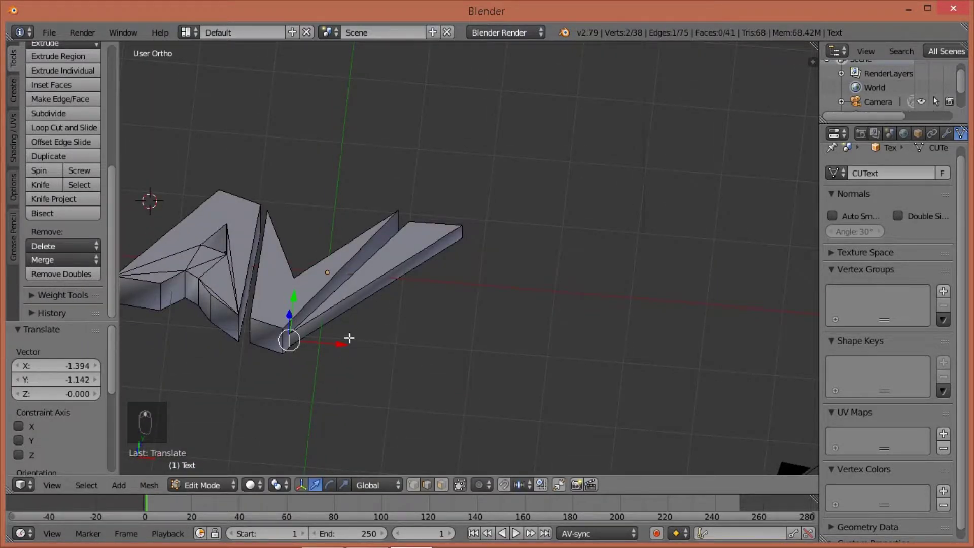
Step: Raise the top face of the I along Z until the letter is as thick as the A and V
middle_click_drag(349, 338, 423, 272)
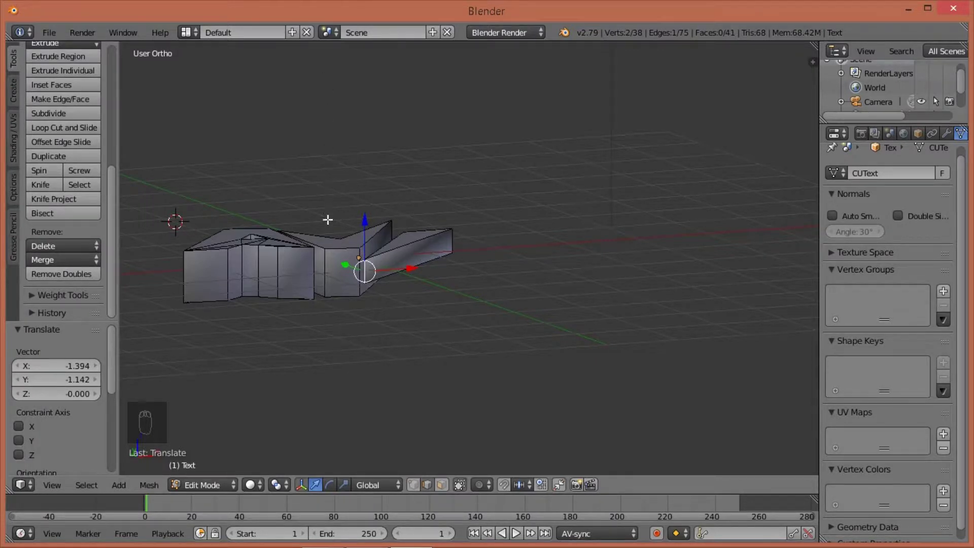
middle_click_drag(422, 264, 407, 276)
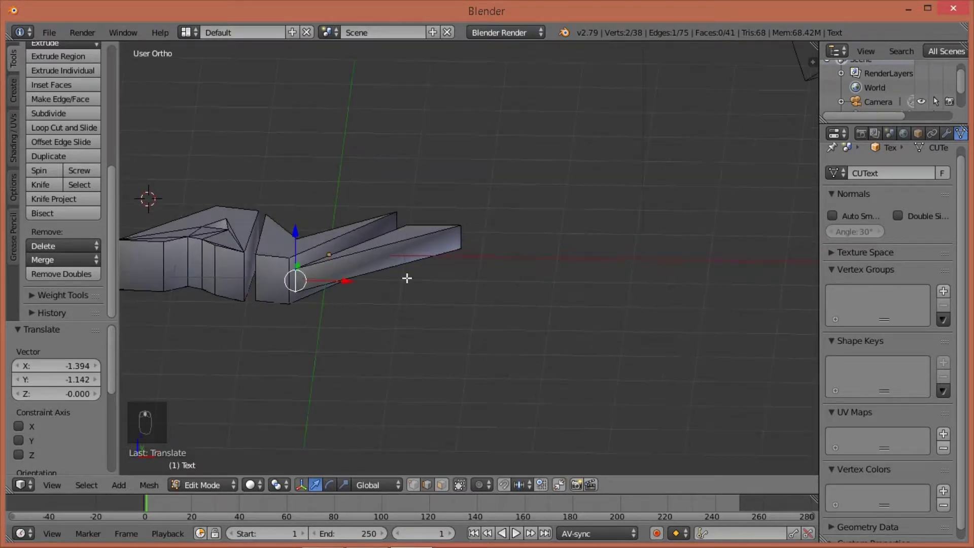
key("ctrl+Tab")
left_click(406, 288)
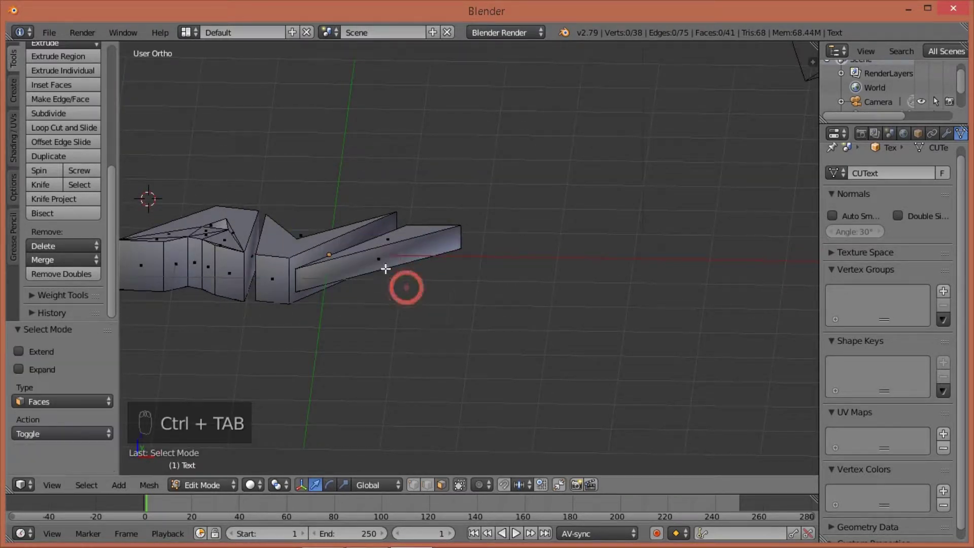
middle_click_drag(402, 282, 371, 277)
right_click(390, 244)
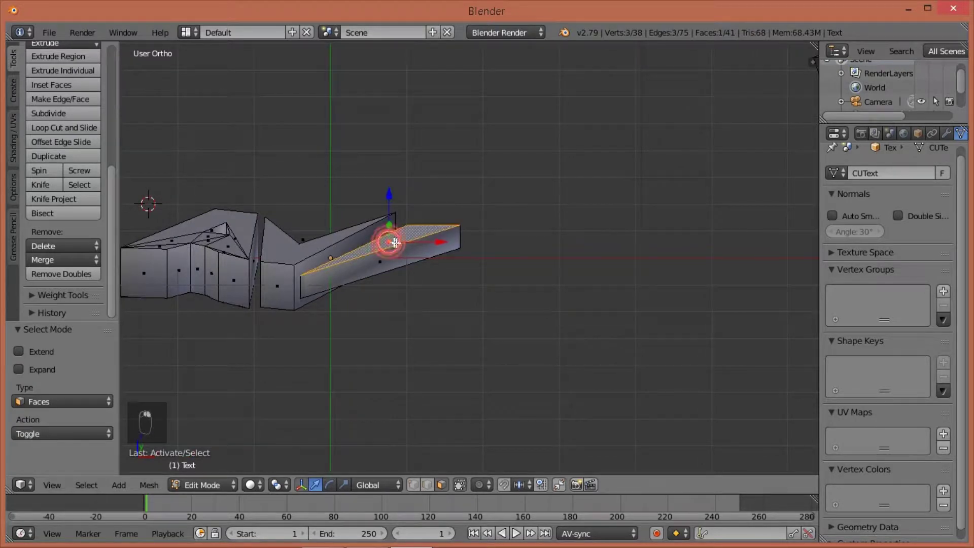
left_click_drag(390, 198, 386, 171)
Step: Lower the entire I by 0.150 along Z to level it with the A and V
middle_click_drag(401, 278, 403, 236)
key("l")
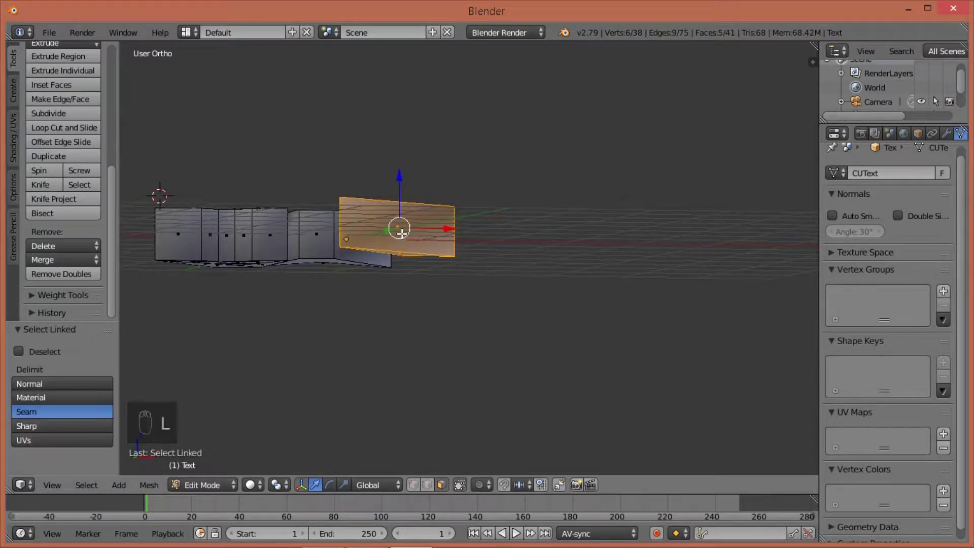
left_click_drag(401, 179, 400, 189)
middle_click_drag(406, 284, 388, 364)
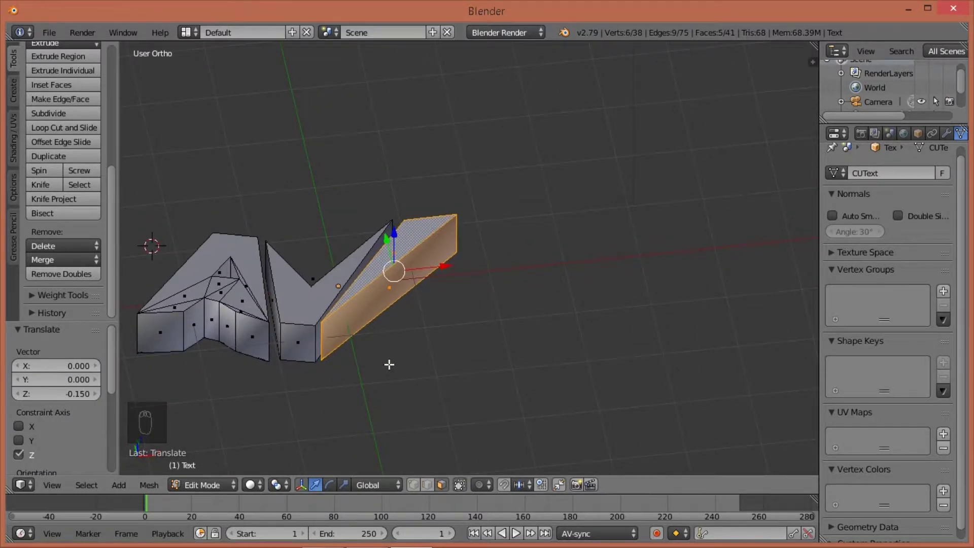
Step: Duplicate the I and place the copy over the lower sketched swoosh, offset -0.636 in X and -1.703 in Y
key("KP_7")
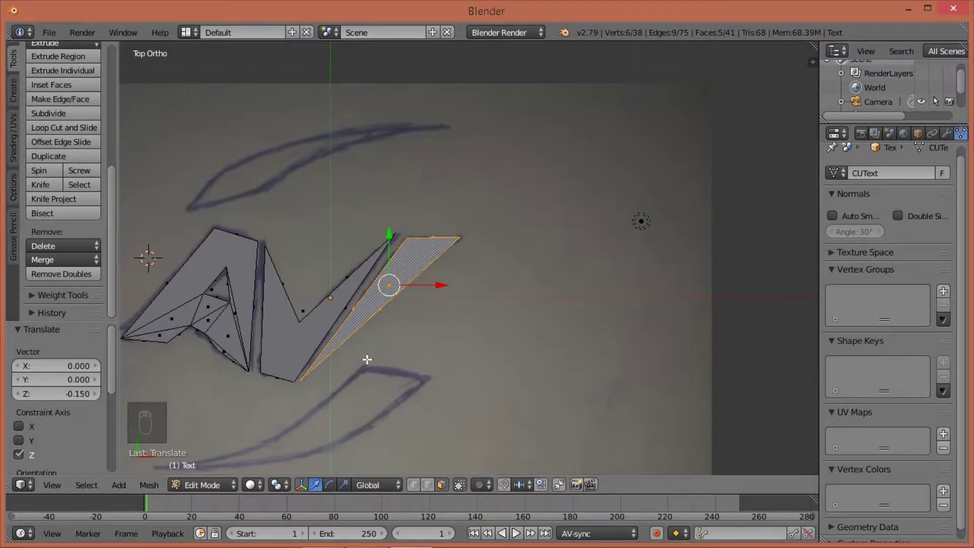
key("shift+d")
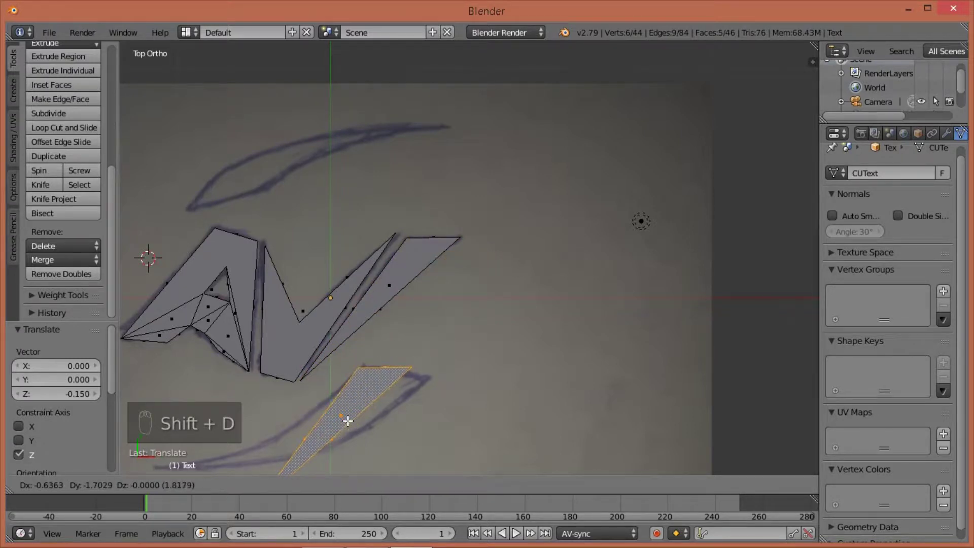
left_click(348, 420)
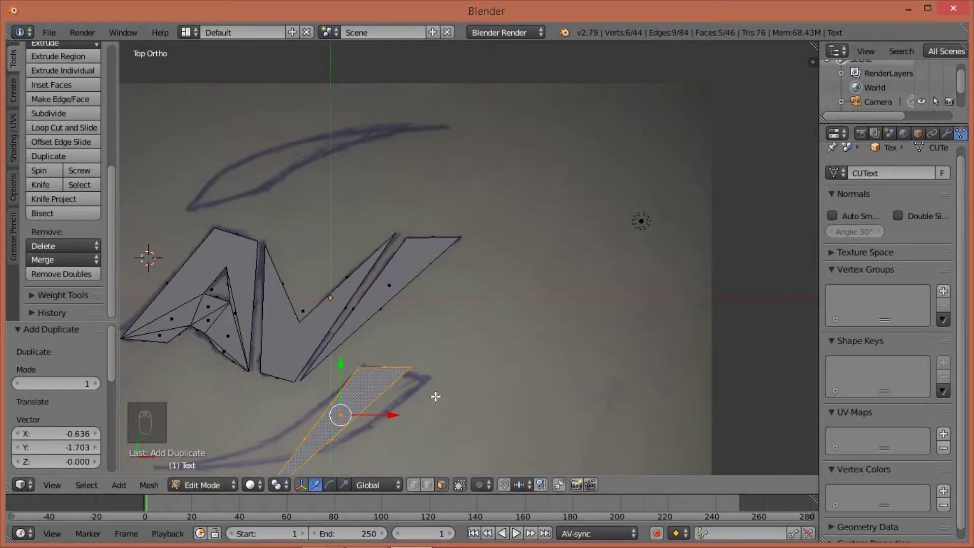
middle_click_drag(436, 396, 436, 348)
key("KP_7")
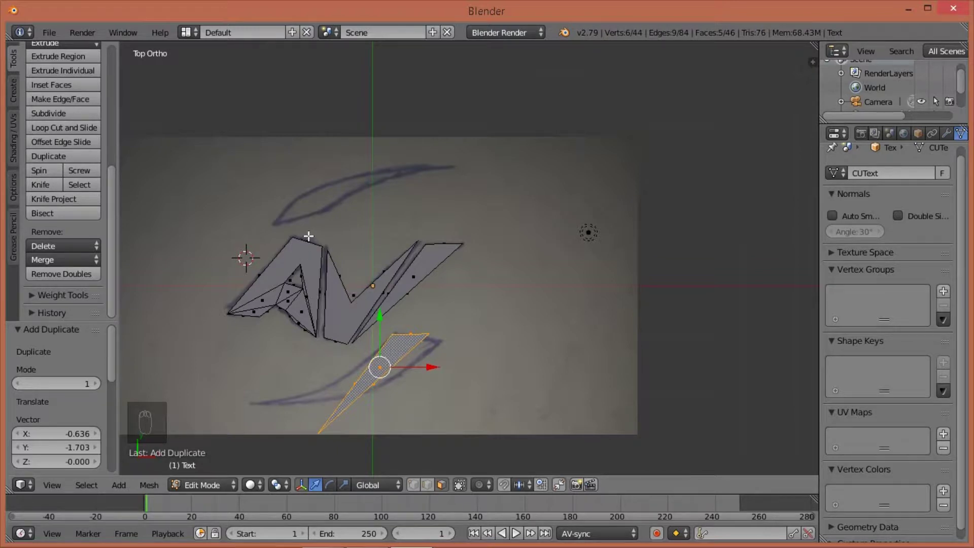
Step: Move the depth edge at the copy's top right corner 0.202 in X and -0.135 in Y to the swoosh's sketched corner
middle_click_drag(416, 359, 387, 308)
right_click(425, 330)
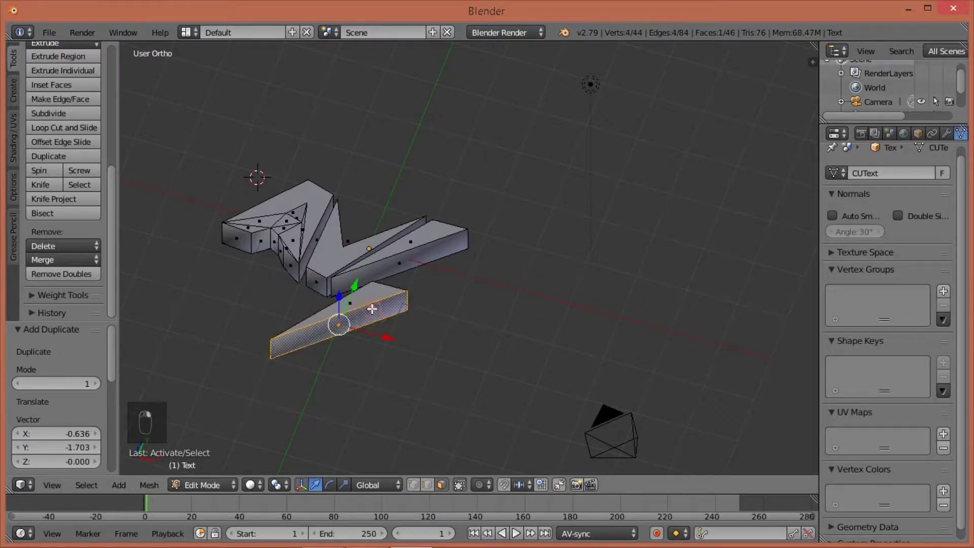
right_click(367, 290)
left_click(427, 485)
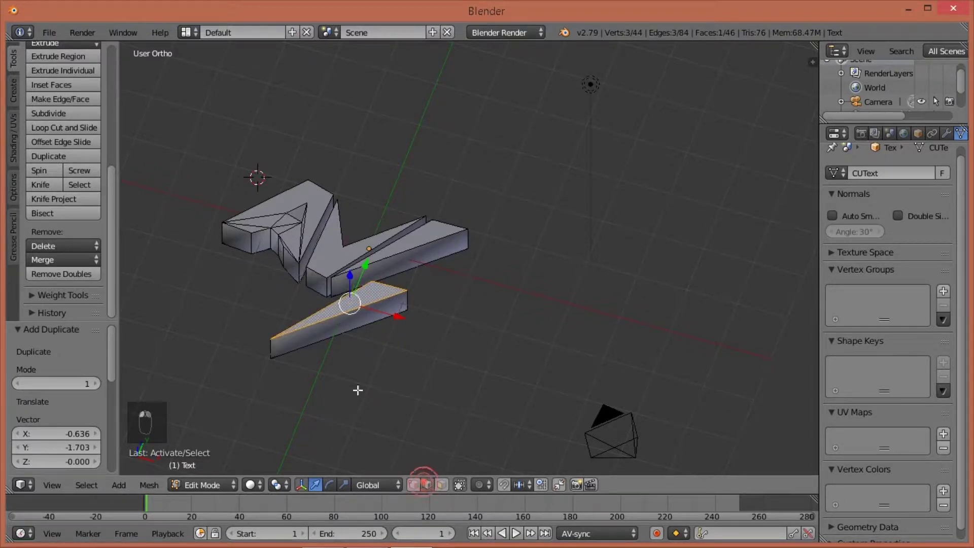
right_click(406, 297)
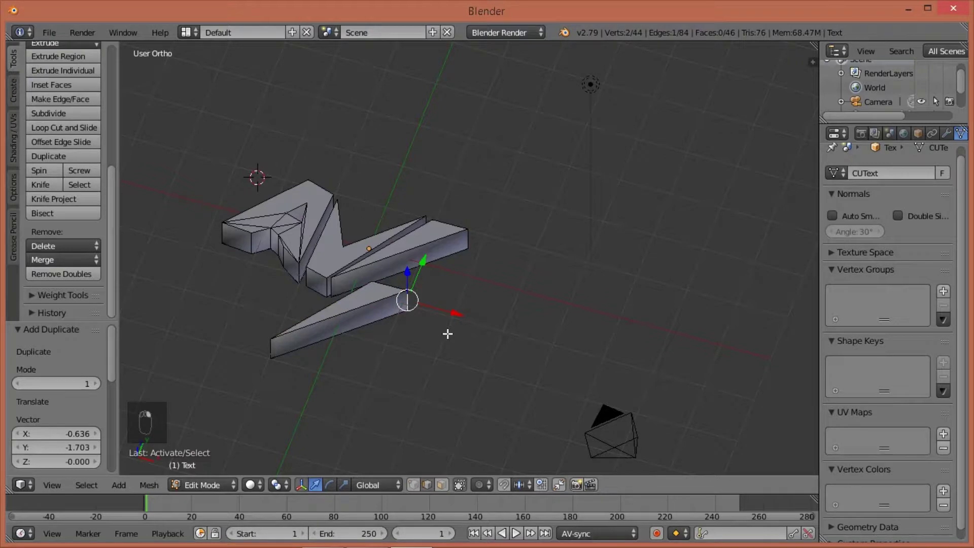
key("KP_7")
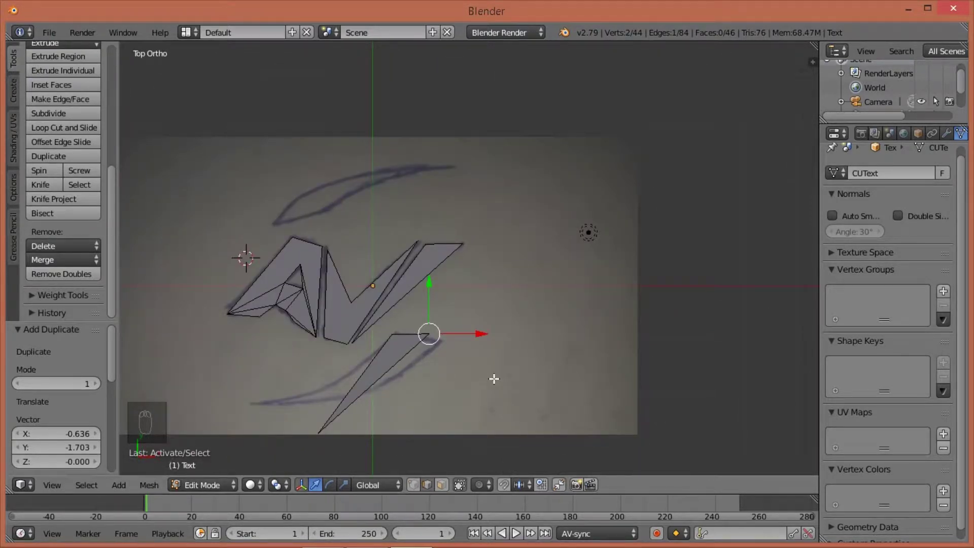
key("g")
left_click(473, 365)
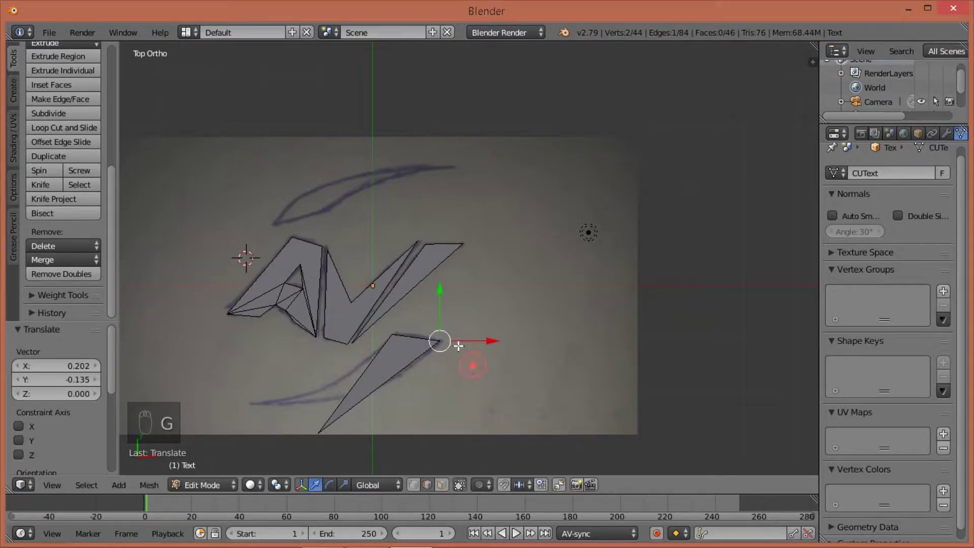
key("KP_7")
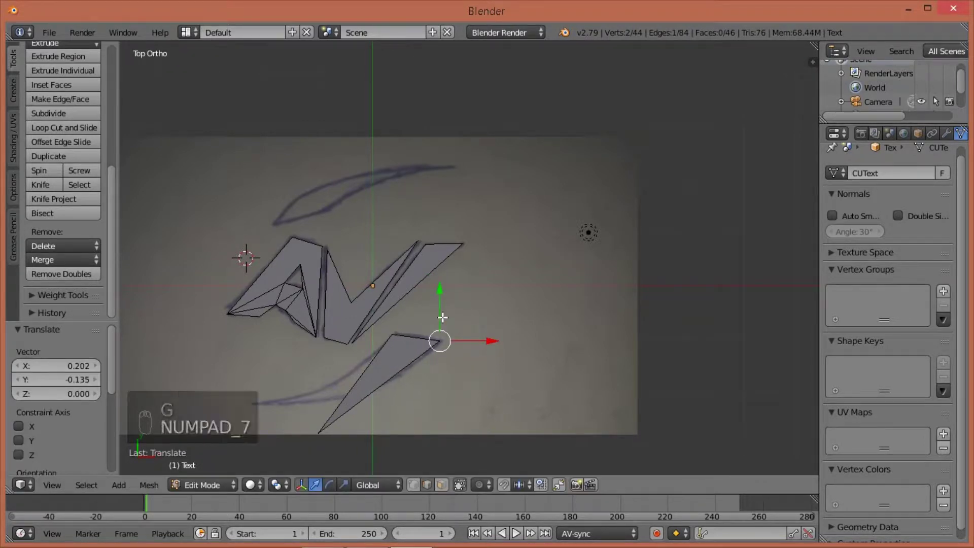
key("KP_5")
middle_click_drag(495, 325, 502, 250)
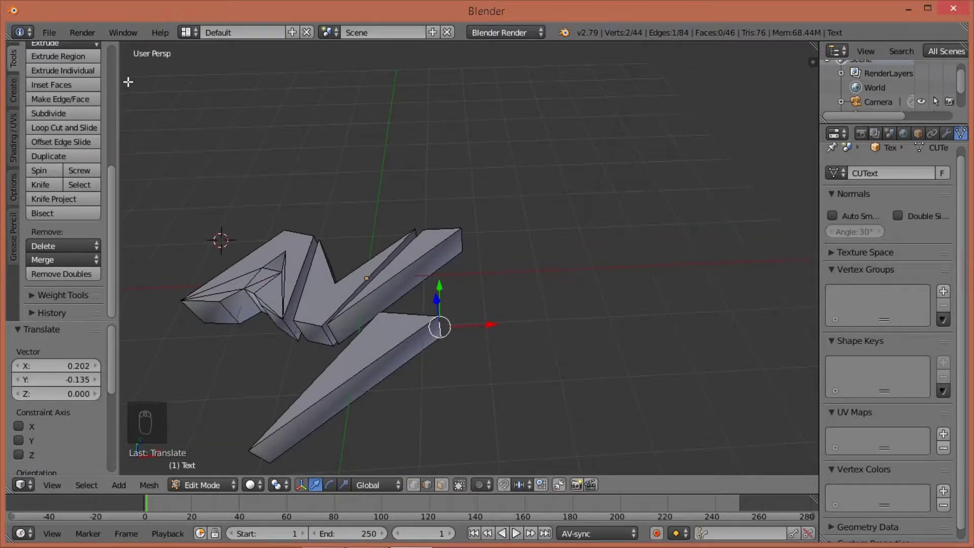
key("KP_7")
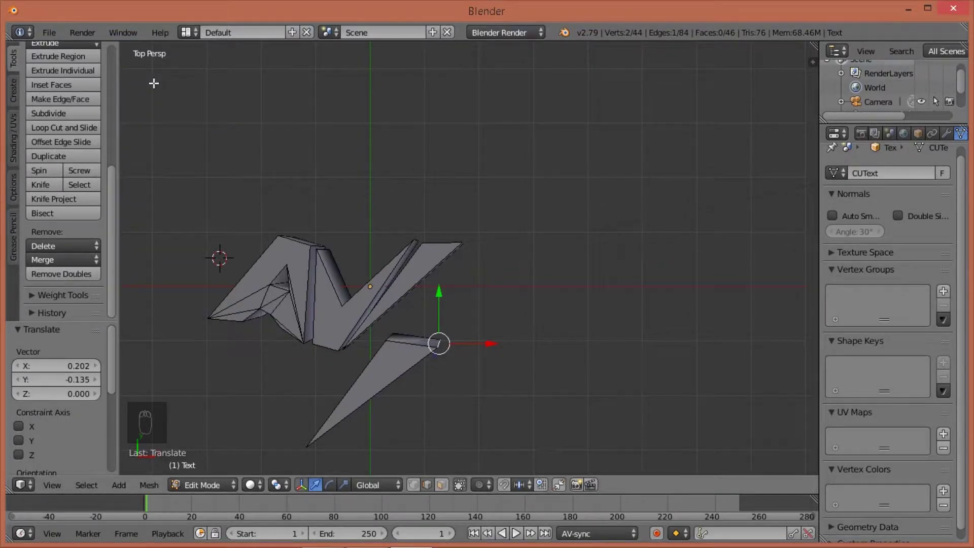
key("KP_5")
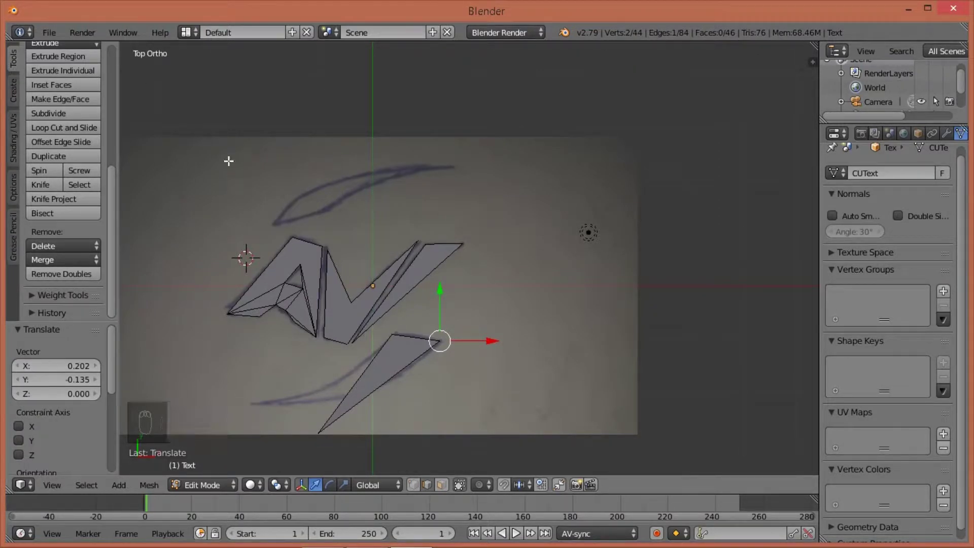
Step: Move the depth edge at the copy's bottom point by -1.307 in X and 0.458 in Y to the lower swoosh's left tip
middle_click_drag(514, 401, 467, 335)
right_click(299, 371)
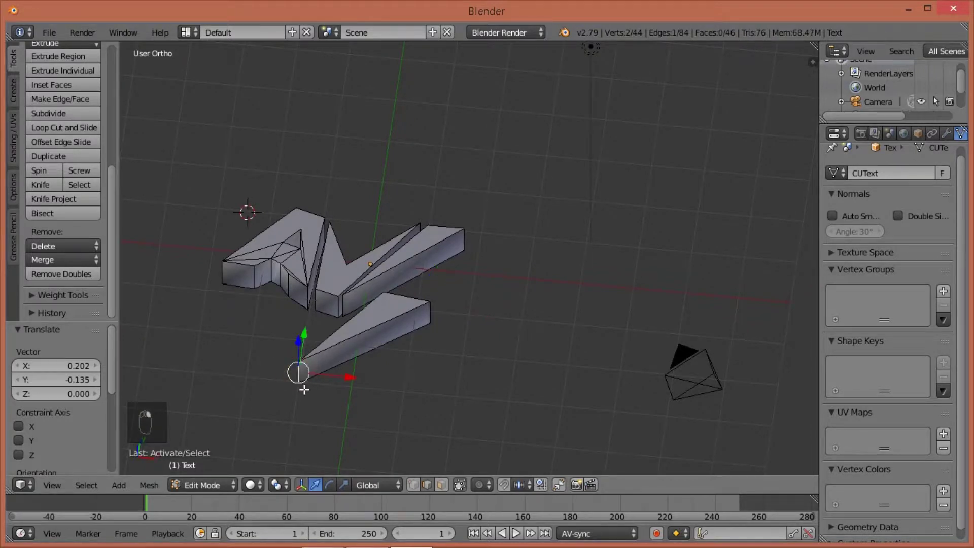
key("KP_7")
key("g")
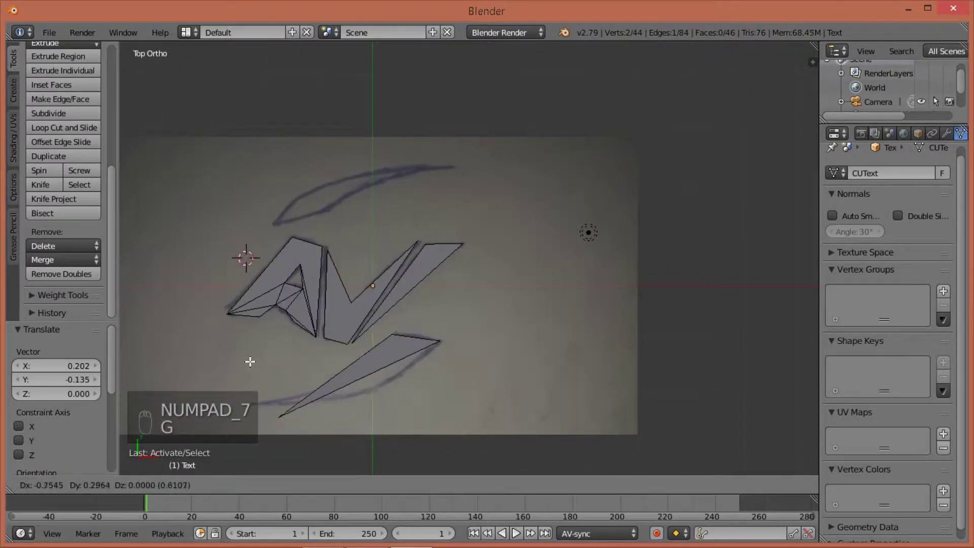
left_click(230, 364)
middle_click_drag(266, 378, 370, 393)
key("KP_7")
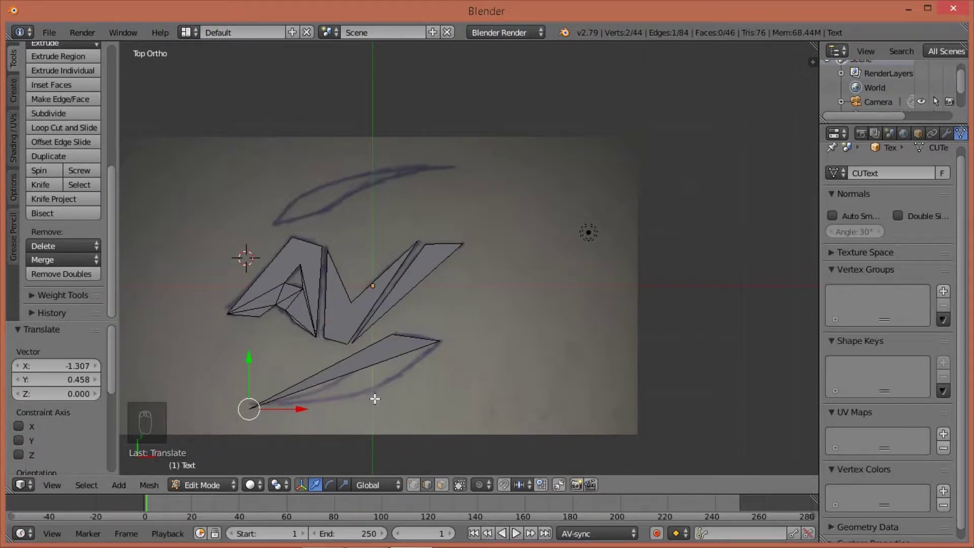
middle_click_drag(379, 413, 352, 337)
scroll(348, 337, "up", 5)
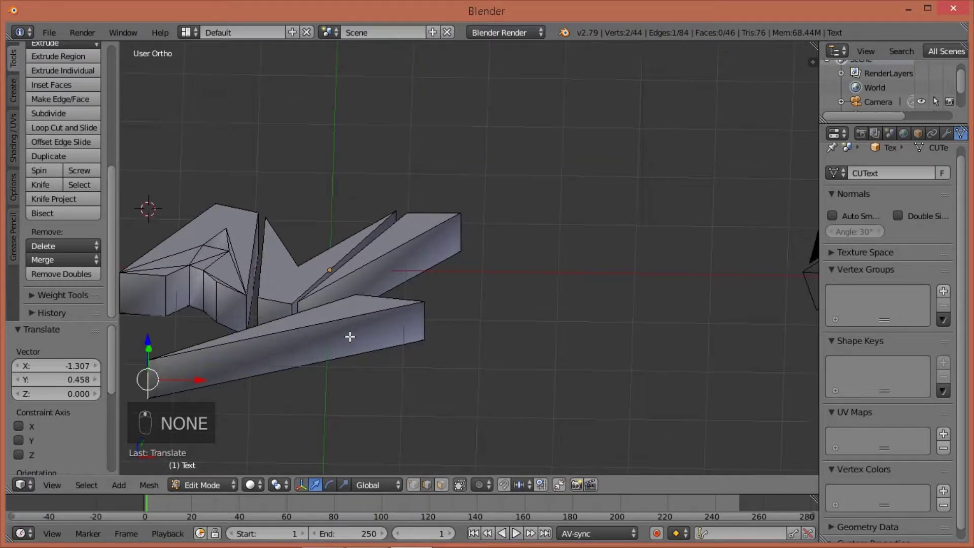
middle_click_drag(330, 382, 389, 311, "shift")
key("ctrl+r")
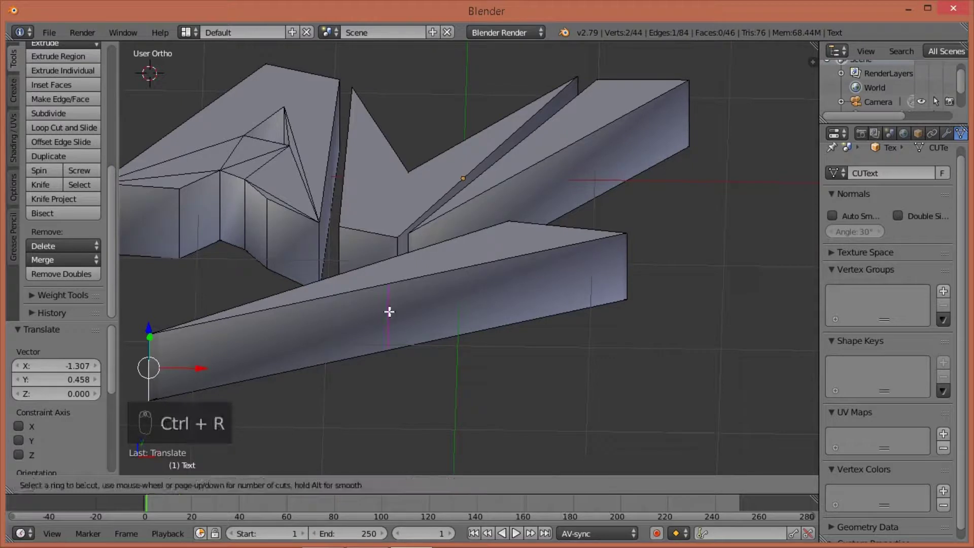
left_click(388, 310)
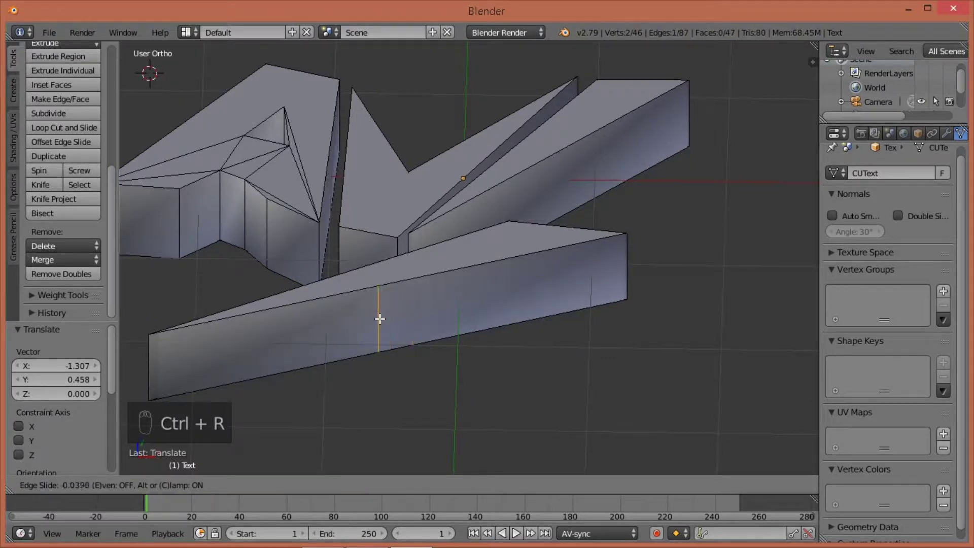
right_click(410, 332)
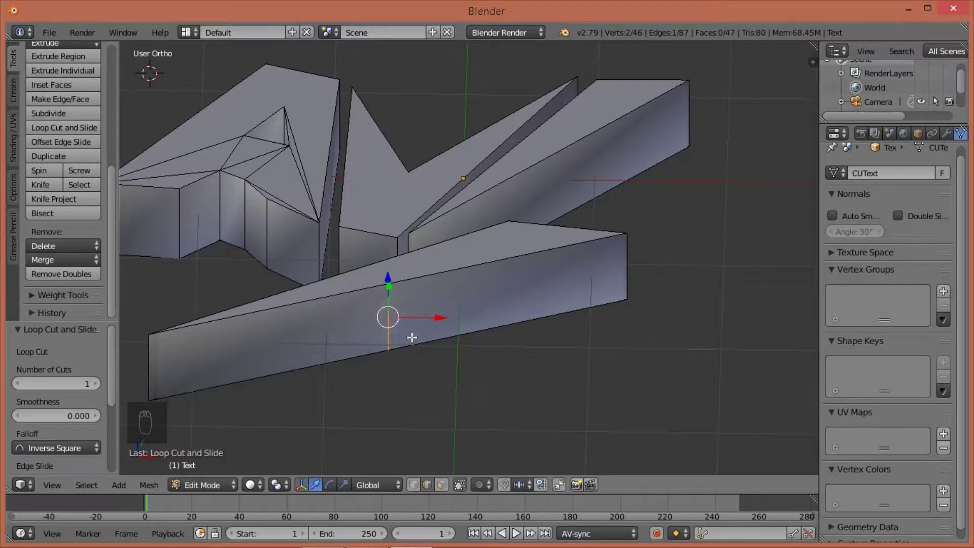
key("x")
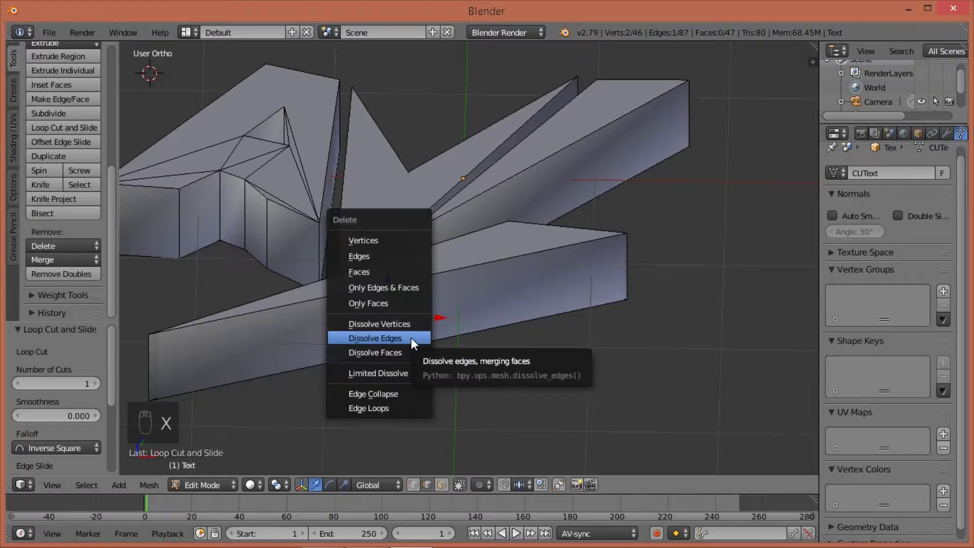
left_click(411, 337)
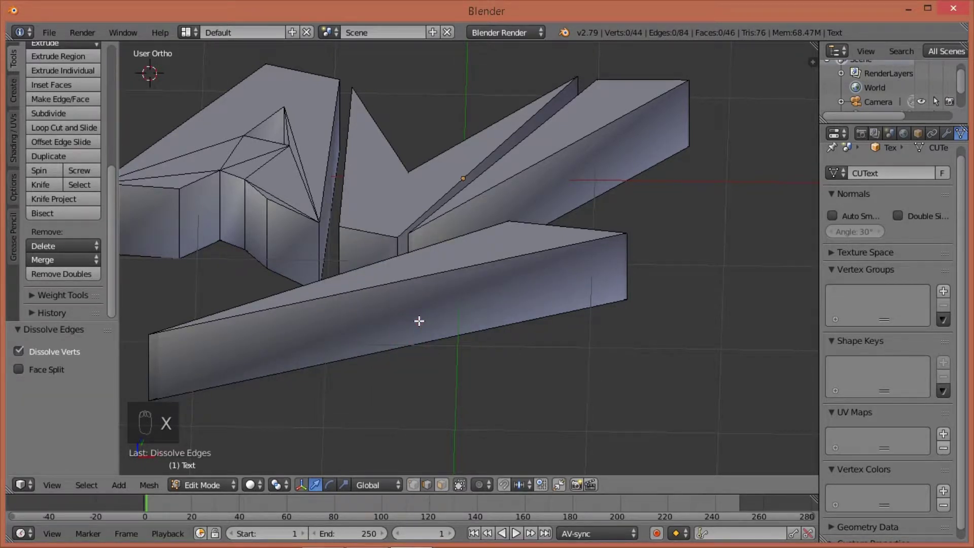
Step: Loop cut the lower swoosh's long outer side once, sliding the new depth edge slightly past the middle toward the wide end
key("ctrl+r")
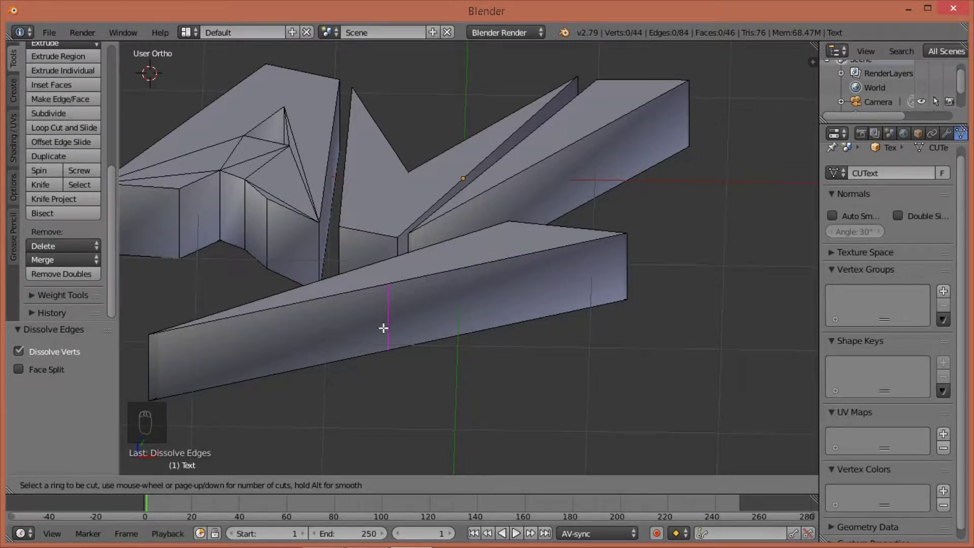
left_click(435, 315)
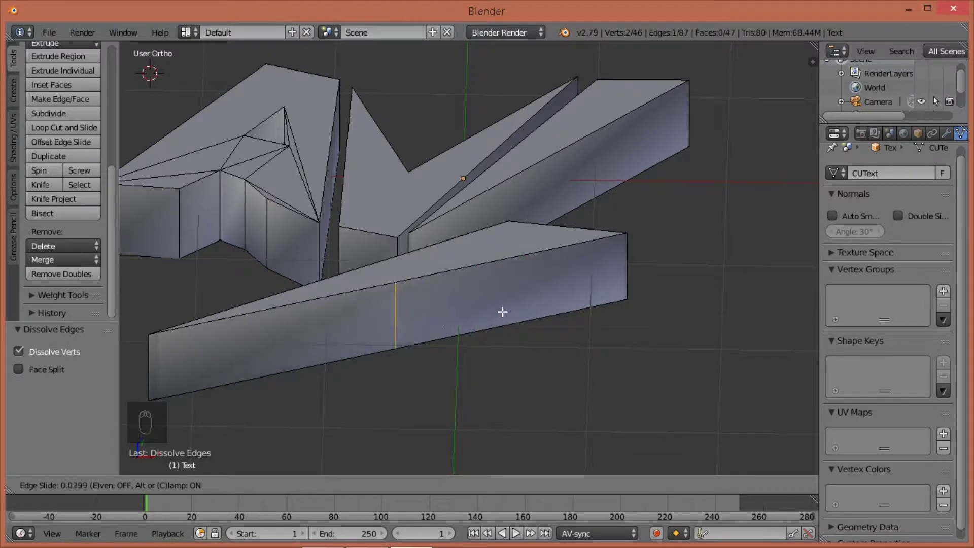
left_click(468, 315)
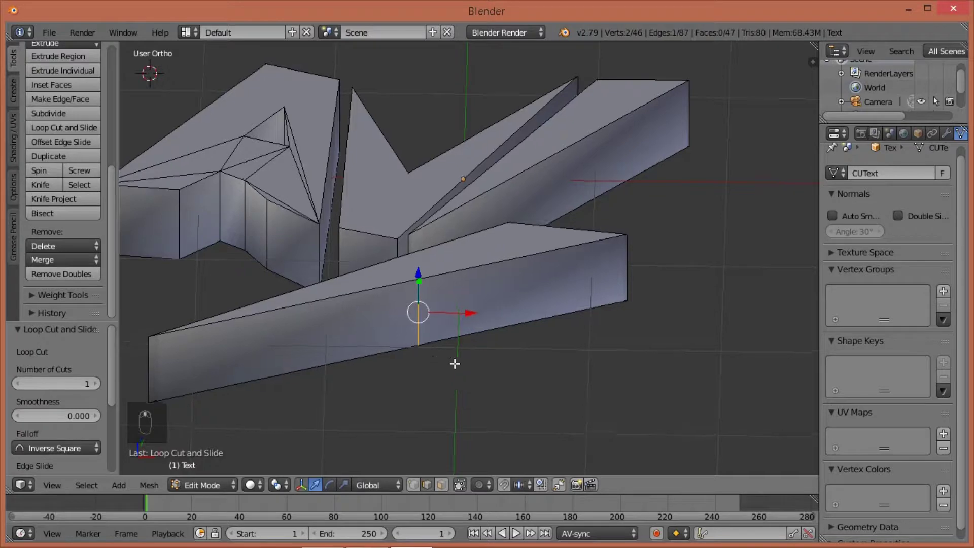
Step: Move the new depth edge 0.234 in X and -0.421 in Y onto the lower swoosh's sketched outer curve in top view
middle_click_drag(454, 363, 559, 380)
key("KP_7")
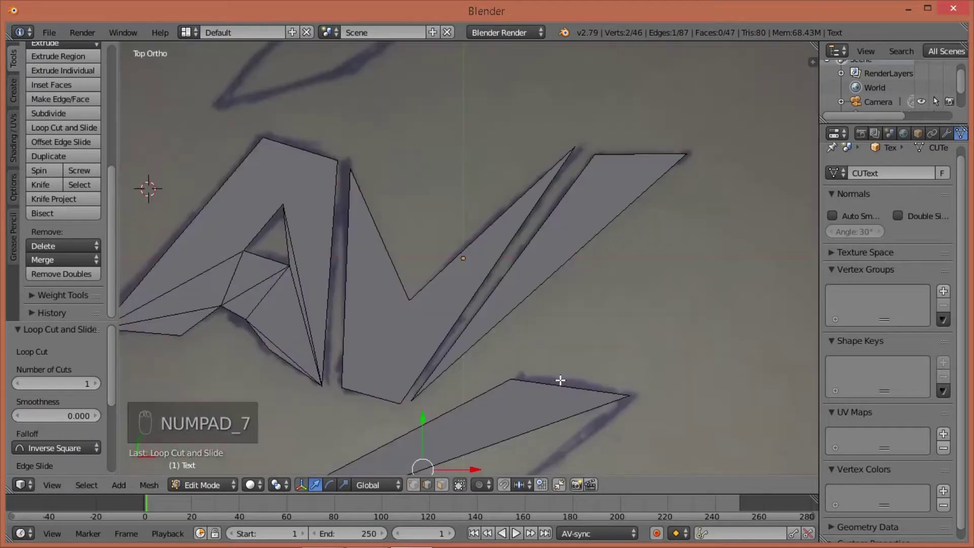
scroll(502, 282, "down", 3)
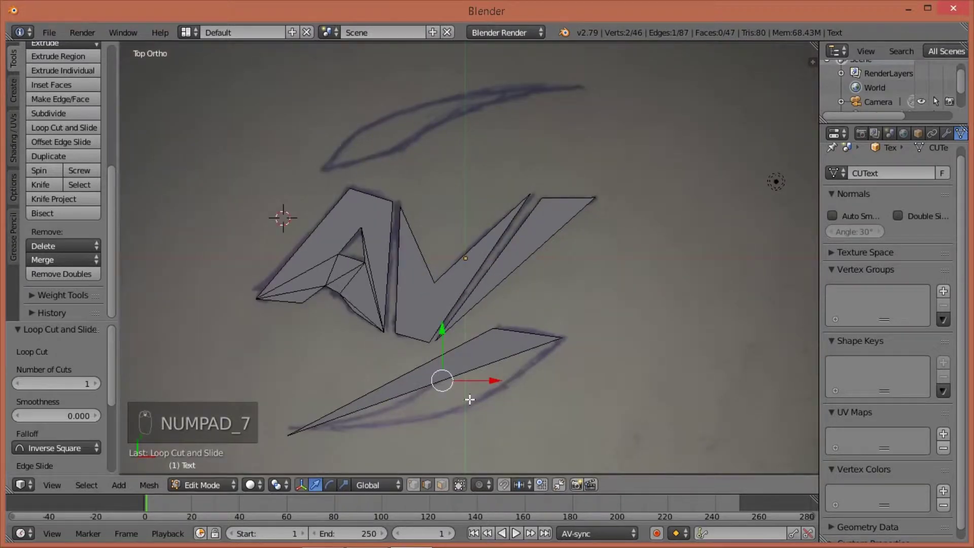
key("g")
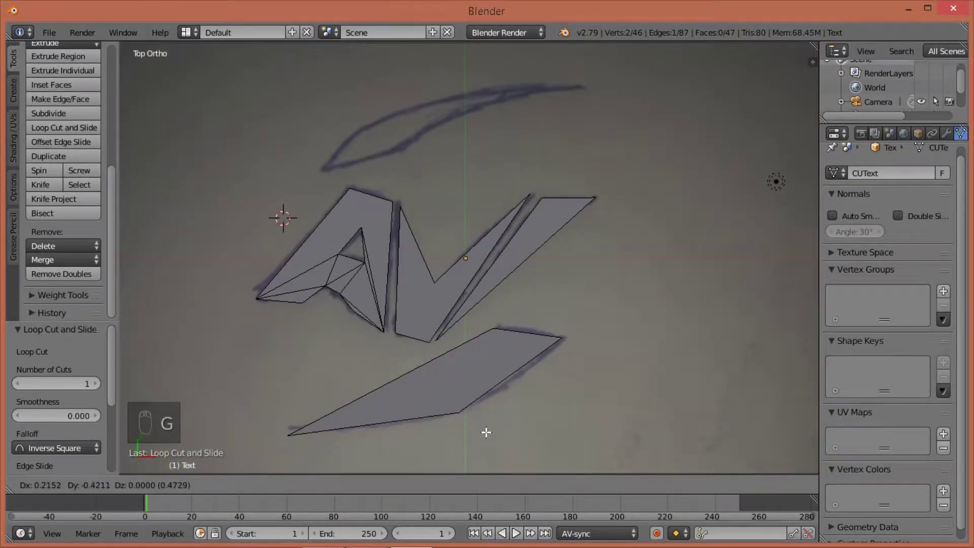
left_click(487, 432)
Step: Add one loop cut across the lower swoosh, running between its inner side and the upper segment of its outer side
middle_click_drag(488, 430, 583, 285)
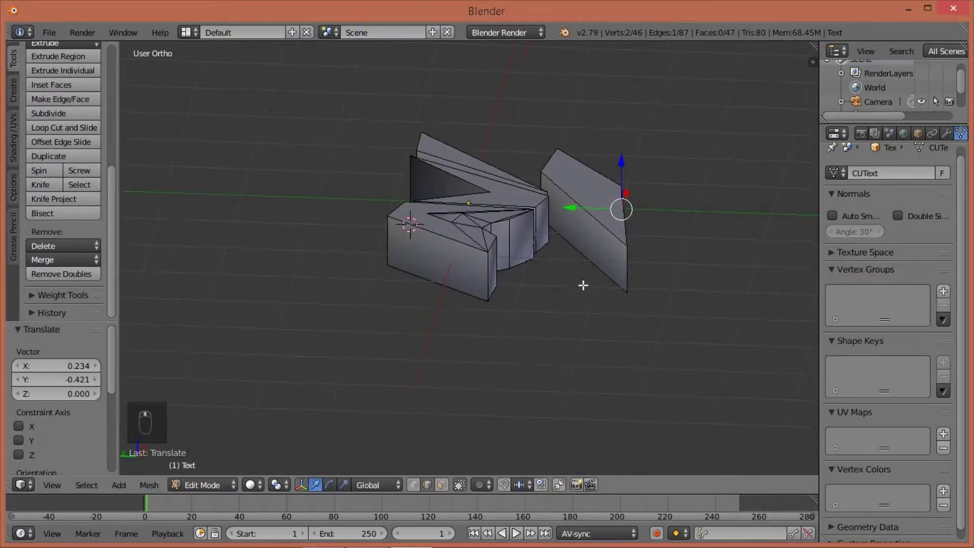
key("ctrl+r")
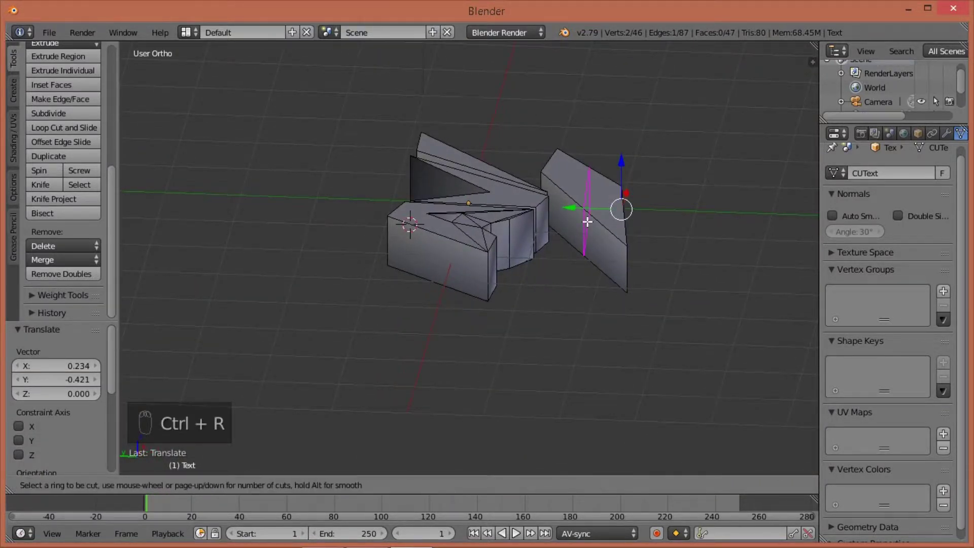
left_click(586, 221)
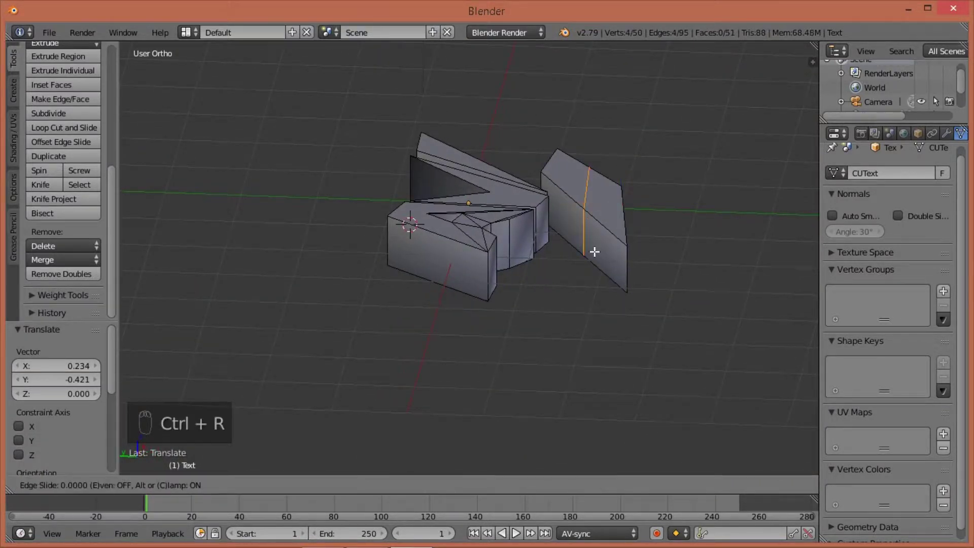
left_click(578, 231)
Step: Move the new cut's depth edge on the swoosh's inner side 0.374 in X and -0.112 in Y to make the inner curve
middle_click_drag(619, 283, 539, 350)
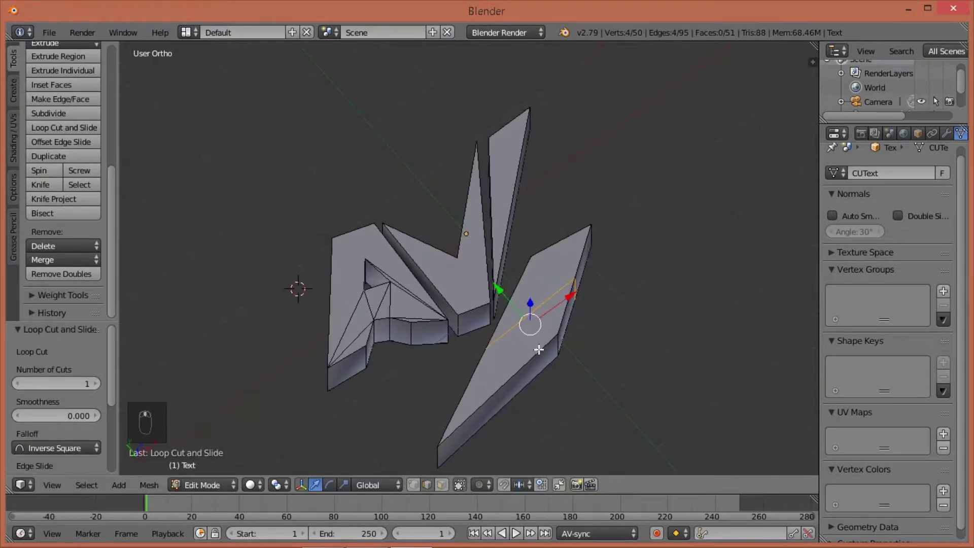
key("KP_7")
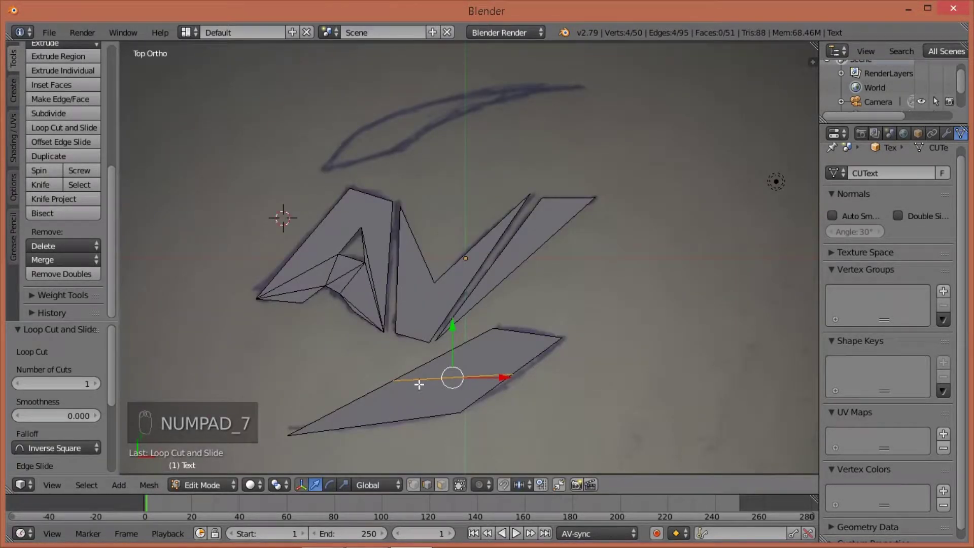
middle_click_drag(419, 385, 582, 283)
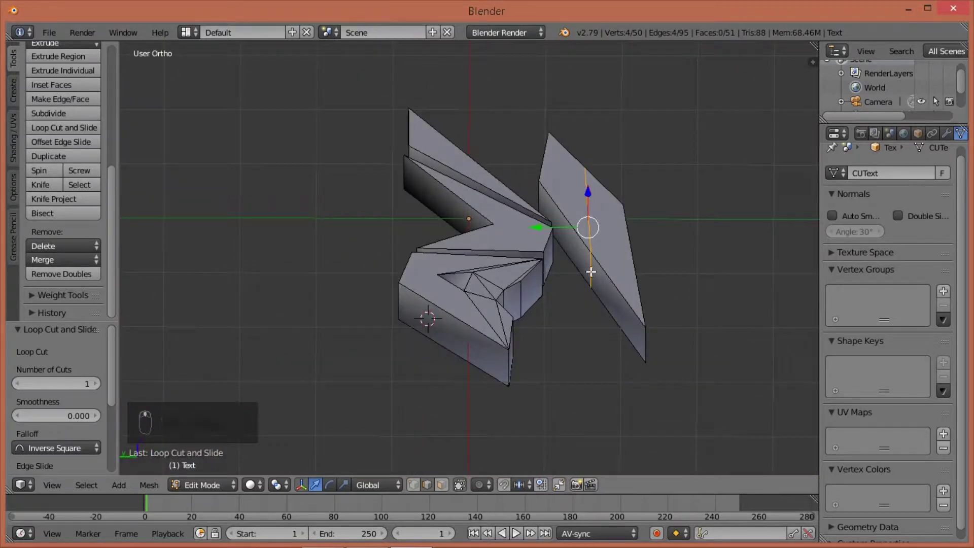
right_click(591, 271)
key("KP_7")
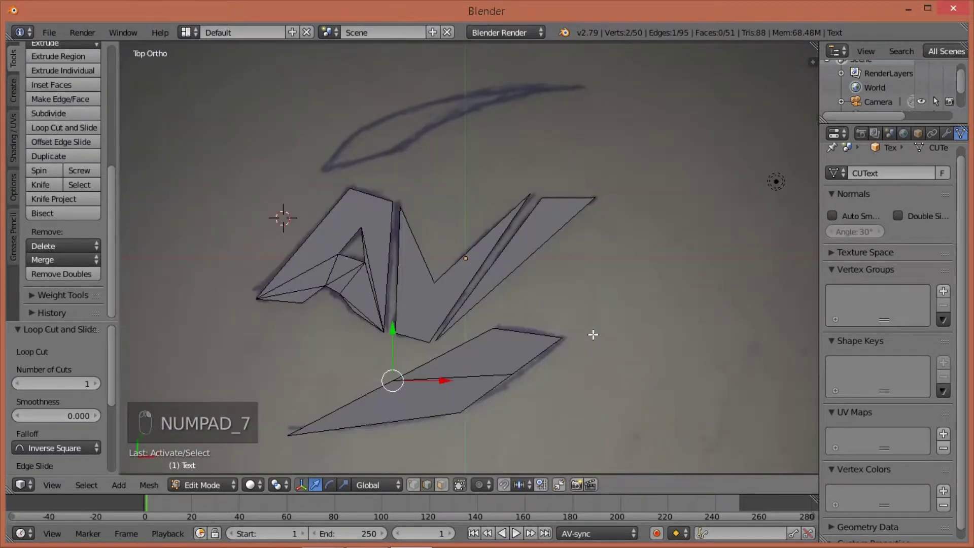
key("g")
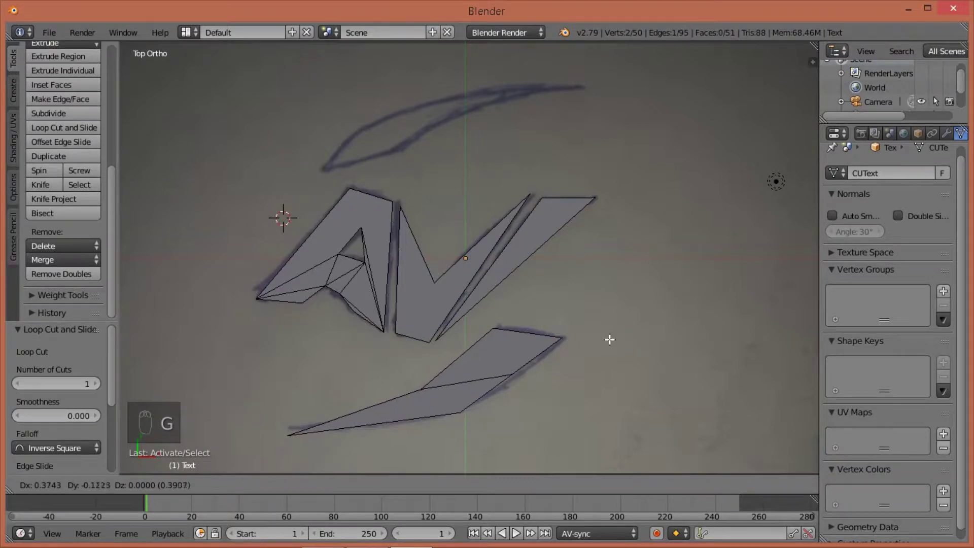
left_click(609, 341)
Step: Move the depth edge at the lower swoosh's left tip 0.037 in X and 0.065 in Y to match the sketch
middle_click_drag(609, 341, 443, 417)
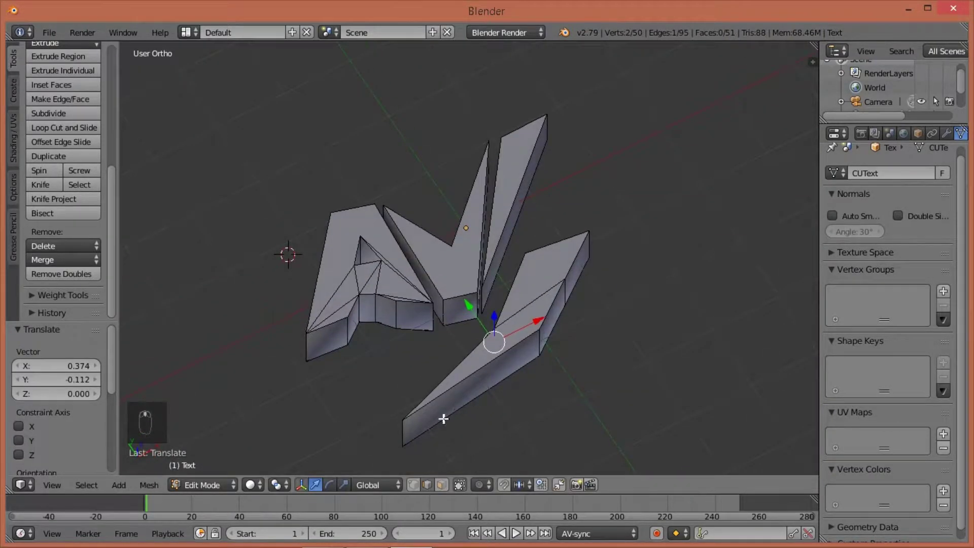
right_click(403, 433)
key("KP_7")
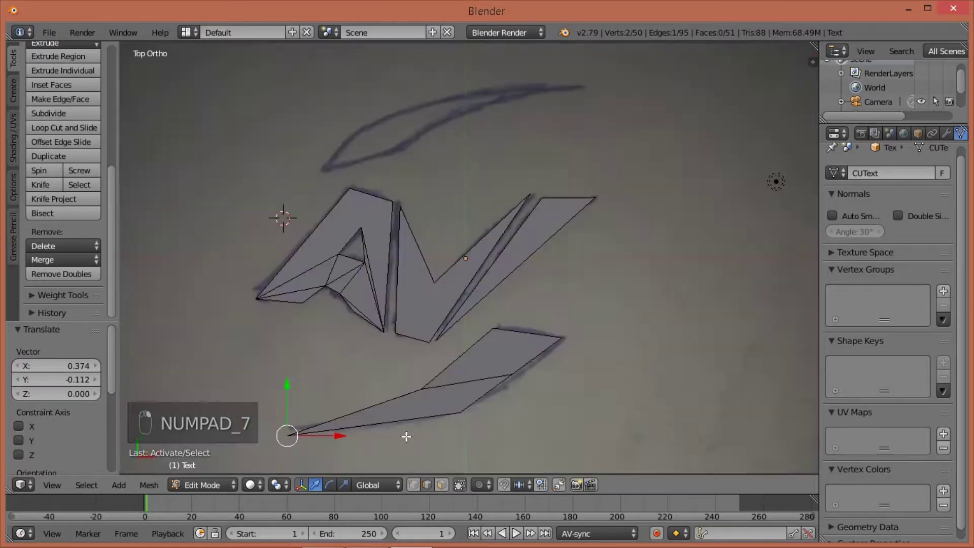
key("g")
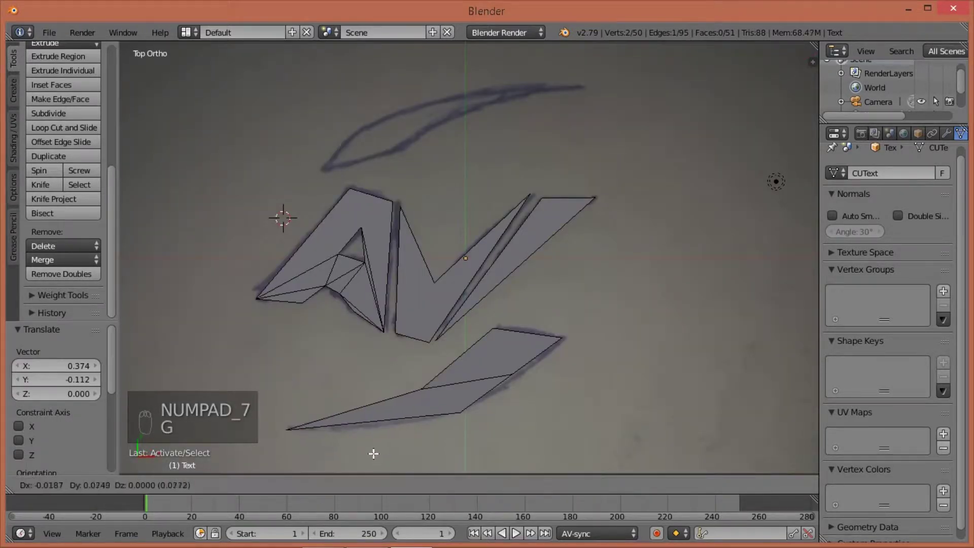
left_click(374, 454)
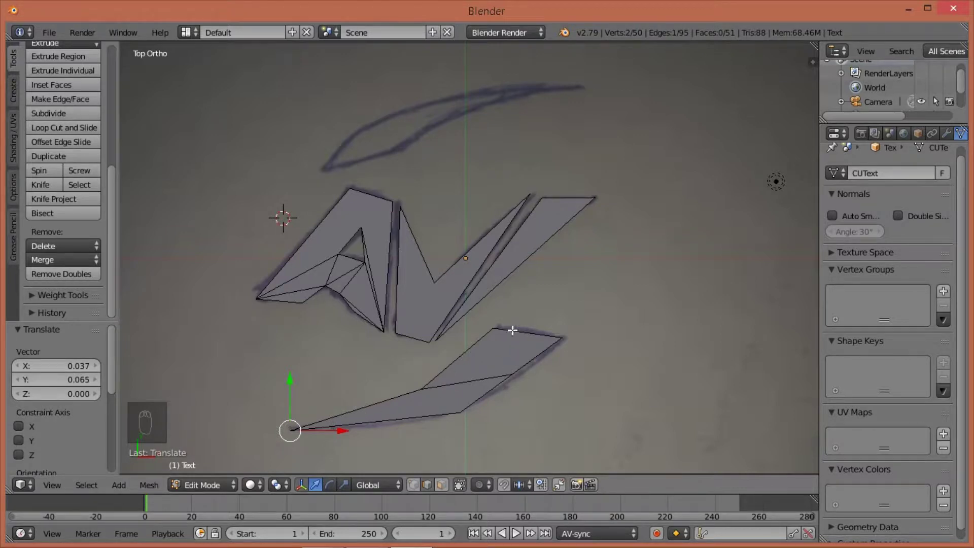
Step: Select the lower swoosh's whole linked mesh, starting from one of its edges
middle_click_drag(528, 378, 510, 318)
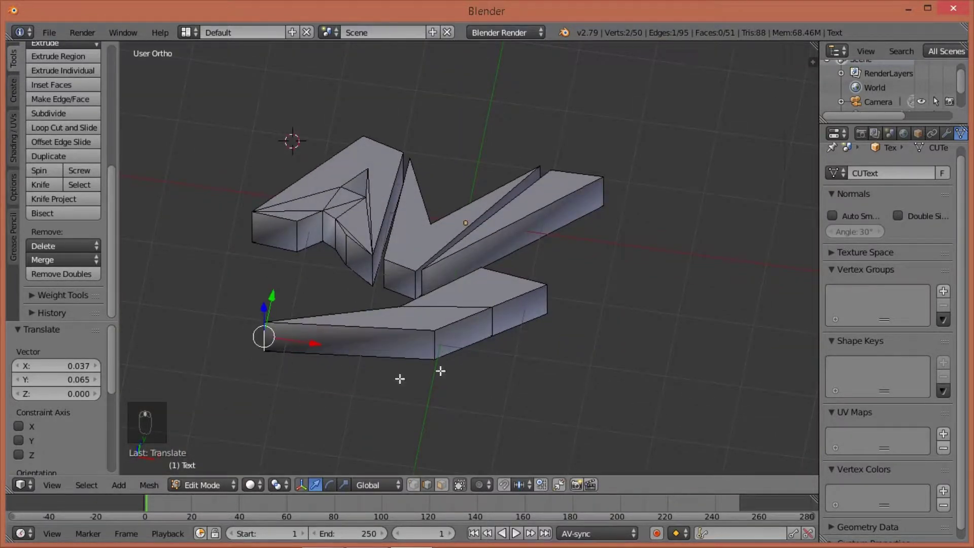
left_click(437, 323)
left_click(491, 319)
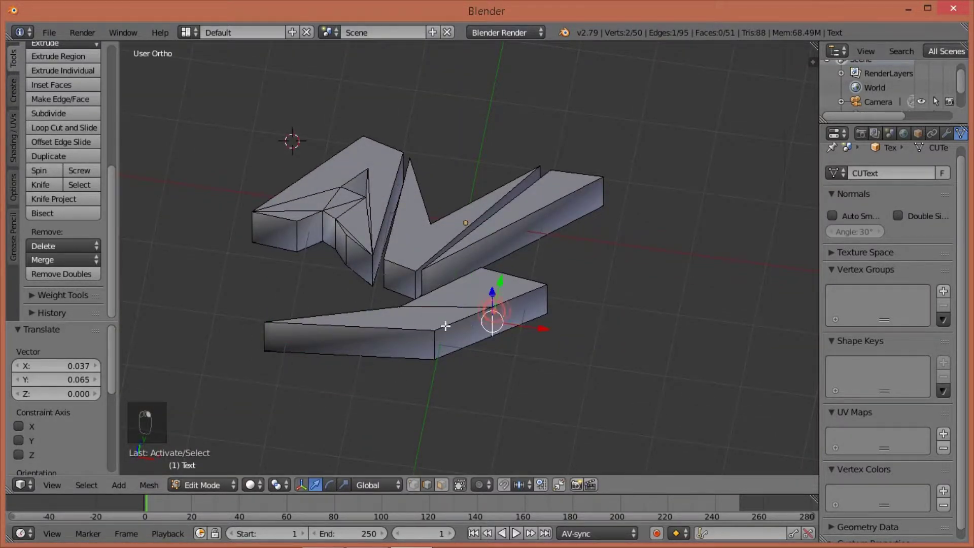
left_click(411, 329)
left_click(495, 305)
left_click(436, 327)
left_click(461, 321)
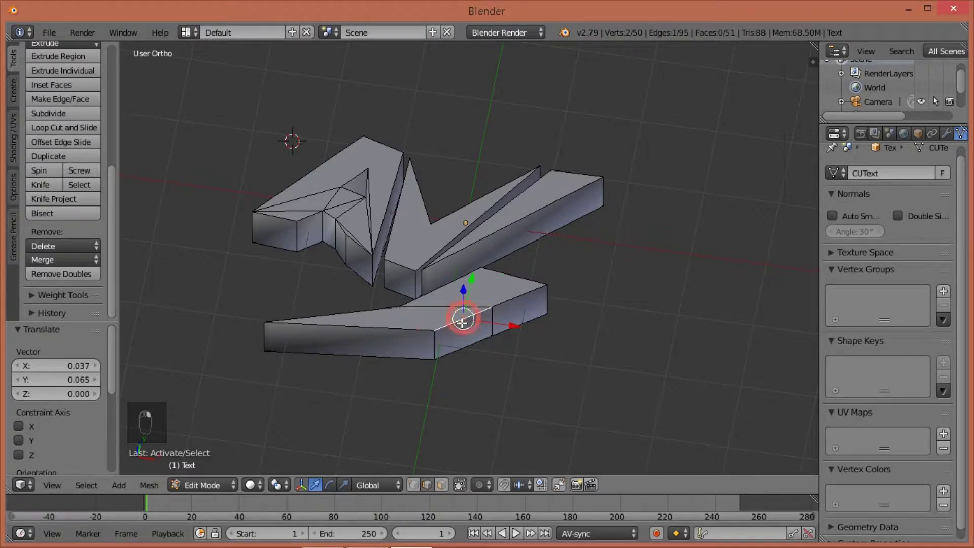
key("l")
middle_click_drag(462, 334, 505, 374)
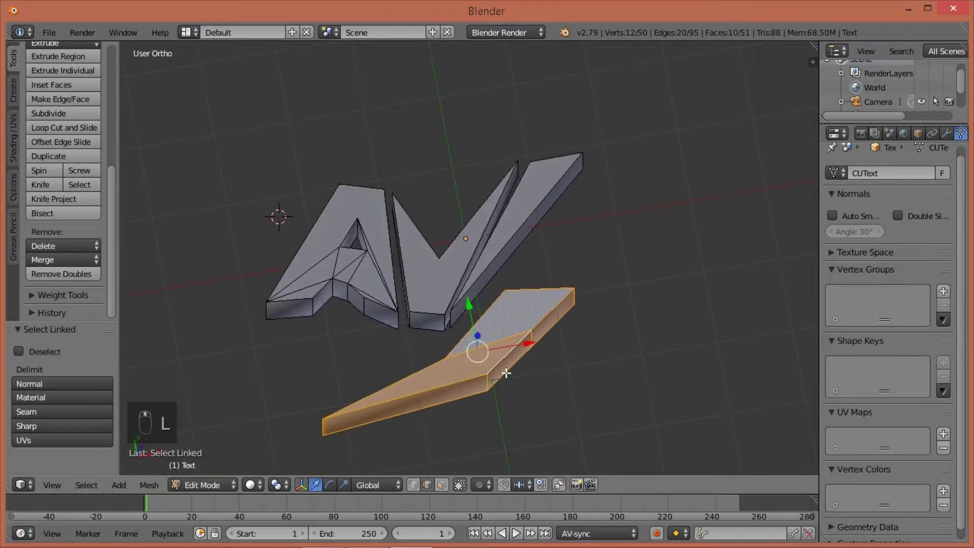
Step: Try to pick a single logo part in Object Mode, and return to Edit Mode
left_click(229, 485)
left_click(233, 481)
left_click(227, 463)
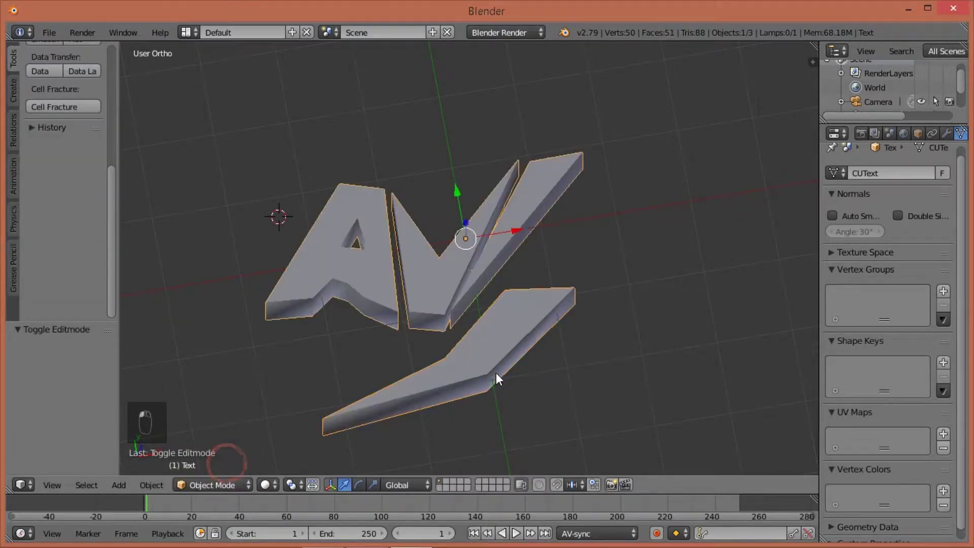
right_click(352, 264)
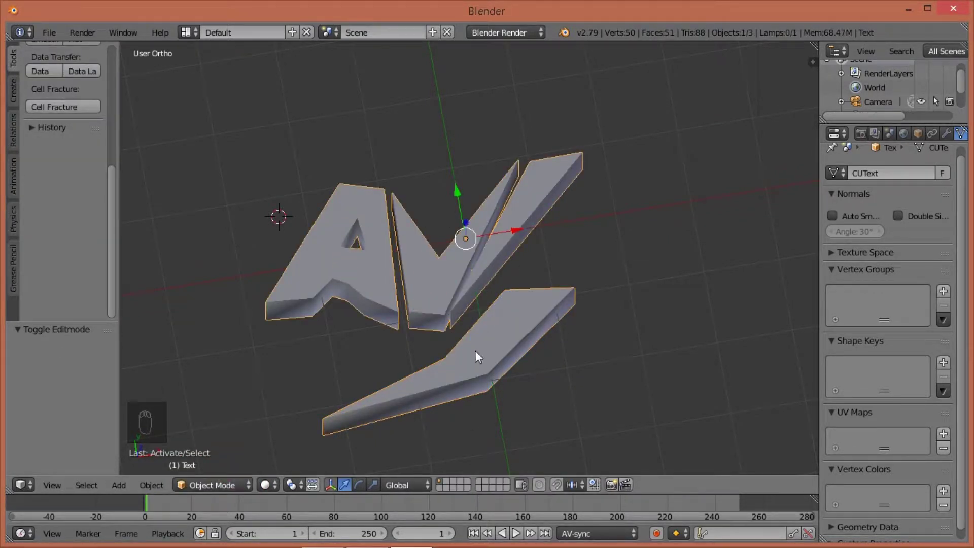
middle_click_drag(499, 341, 537, 173)
left_click(244, 485)
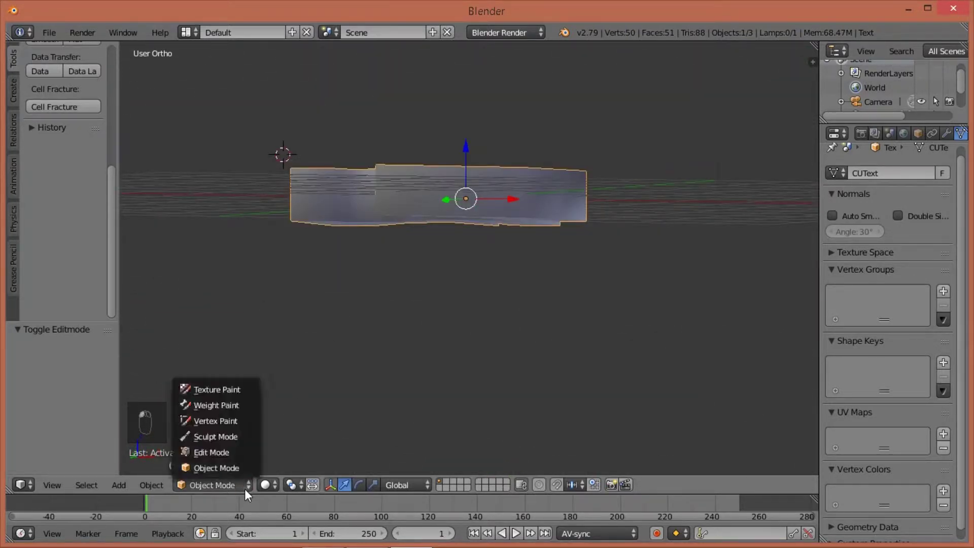
left_click(233, 452)
middle_click_drag(413, 330, 424, 348)
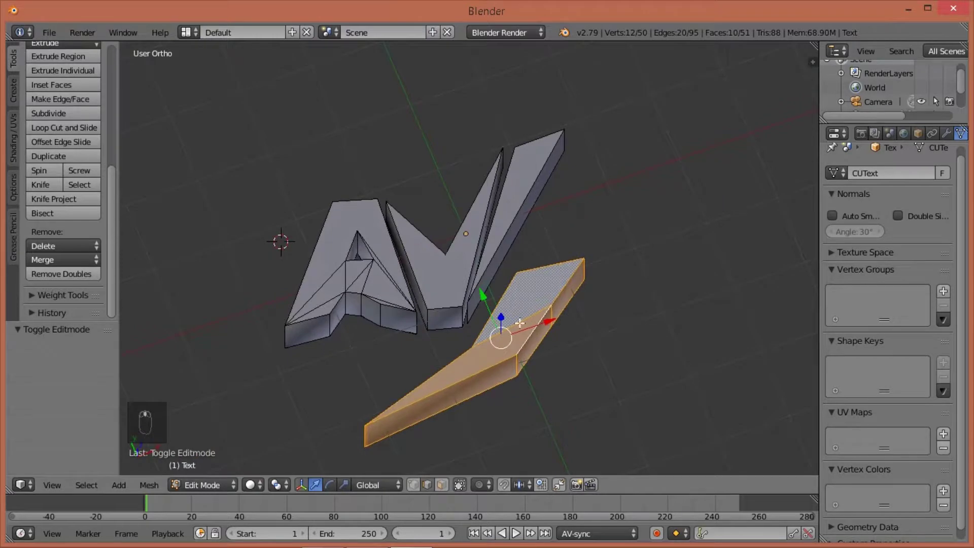
Step: Replace the current selection with all geometry linked to an outer edge of the lower swoosh
right_click(464, 274)
right_click(492, 241)
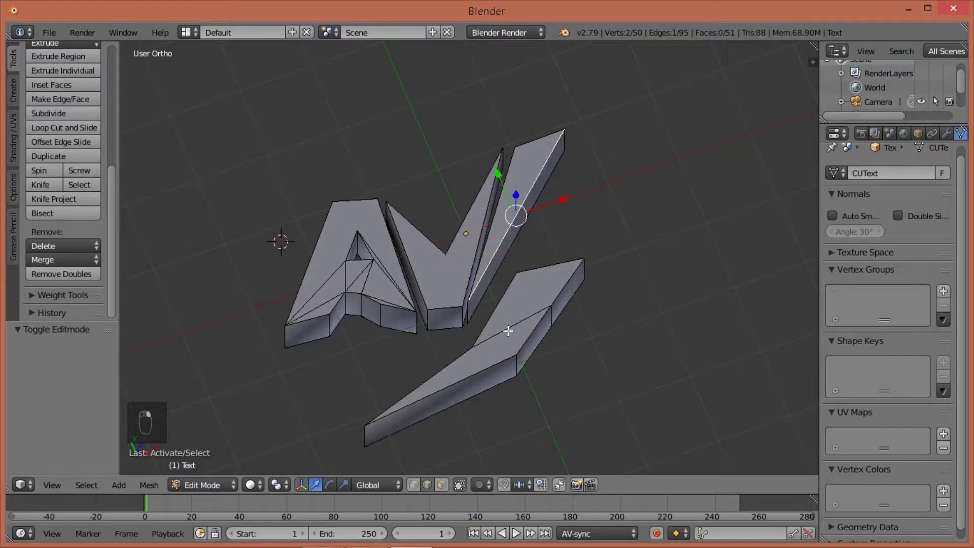
right_click(516, 310)
right_click(493, 309)
right_click(532, 332)
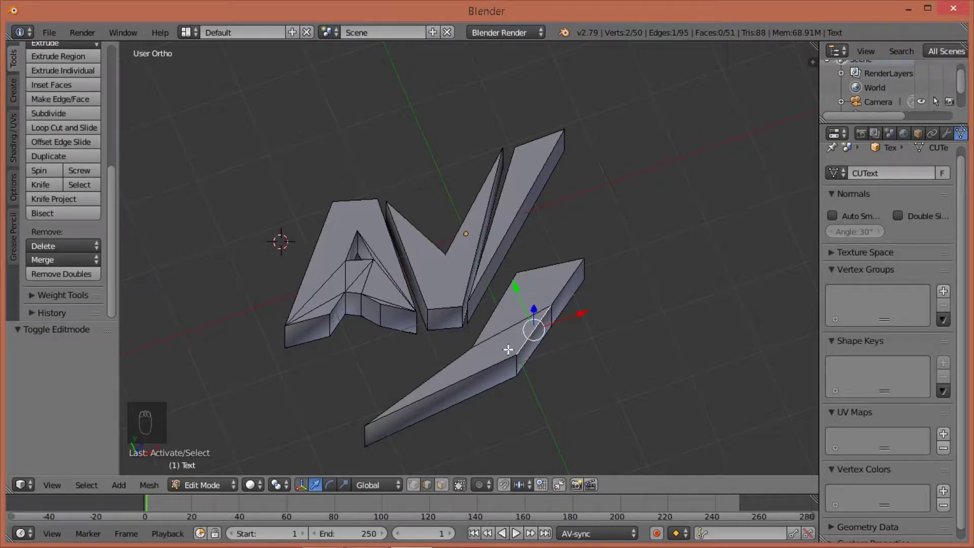
key("l")
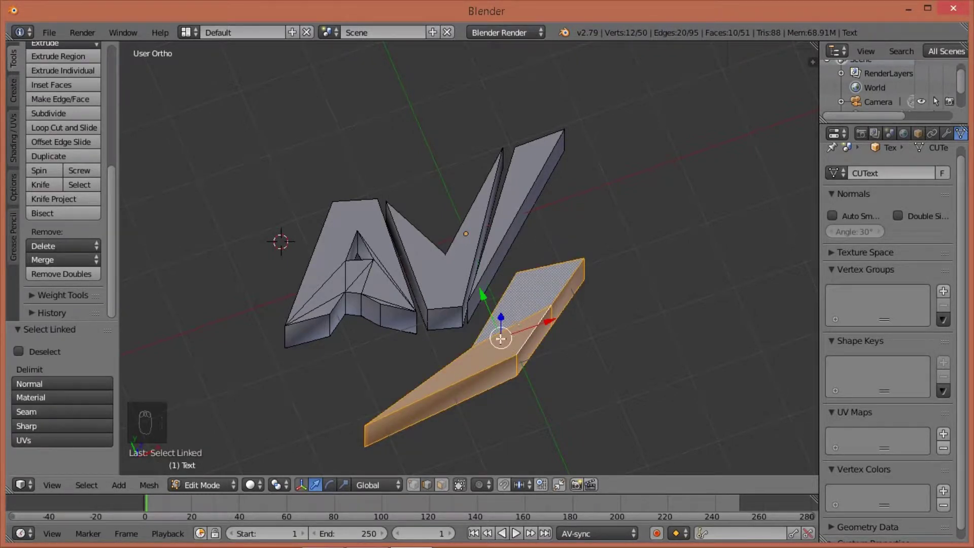
key("l")
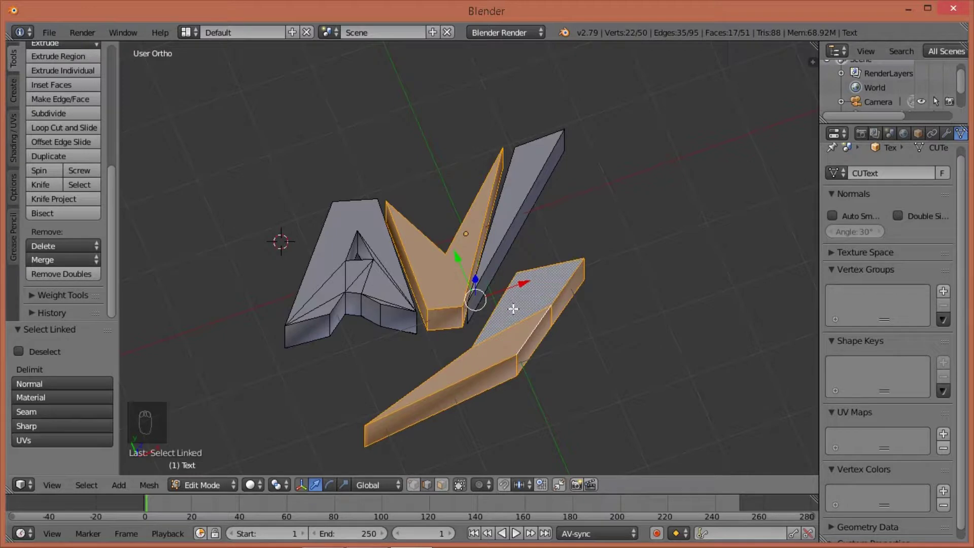
middle_click_drag(525, 333, 474, 281)
key("a")
key("a")
key("a")
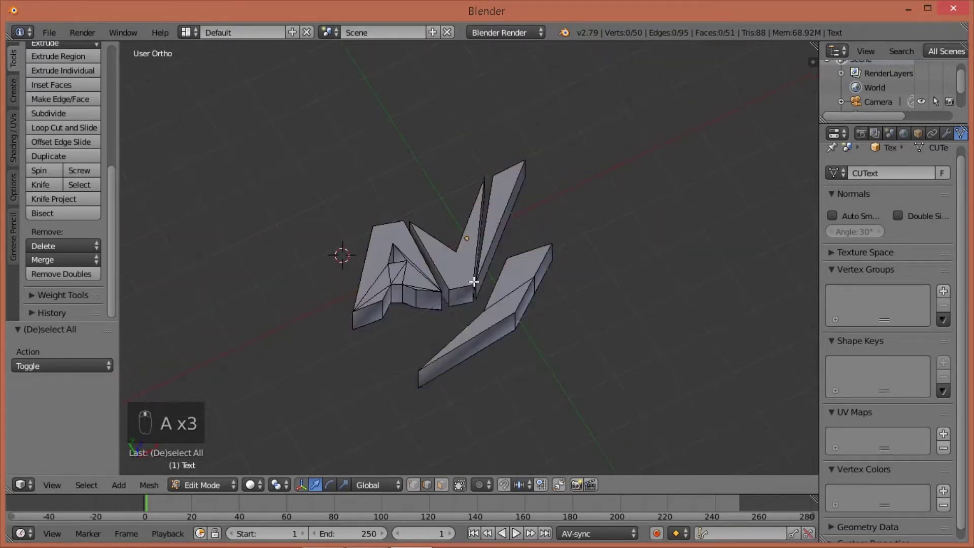
Step: Duplicate the lower swoosh's whole linked mesh in top view, offsetting the copy -0.081 in X and 3.638 in Y onto the upper swoosh sketch
key("l")
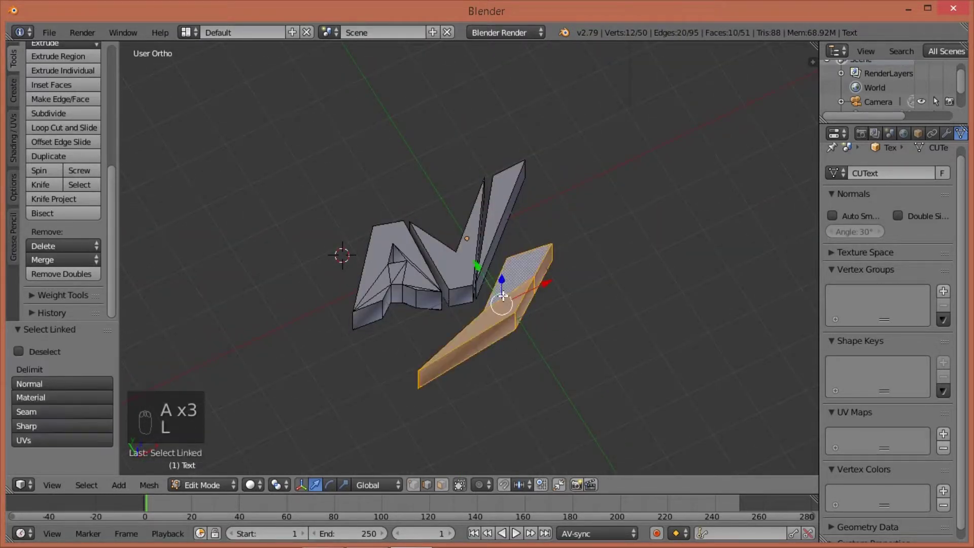
key("KP_7")
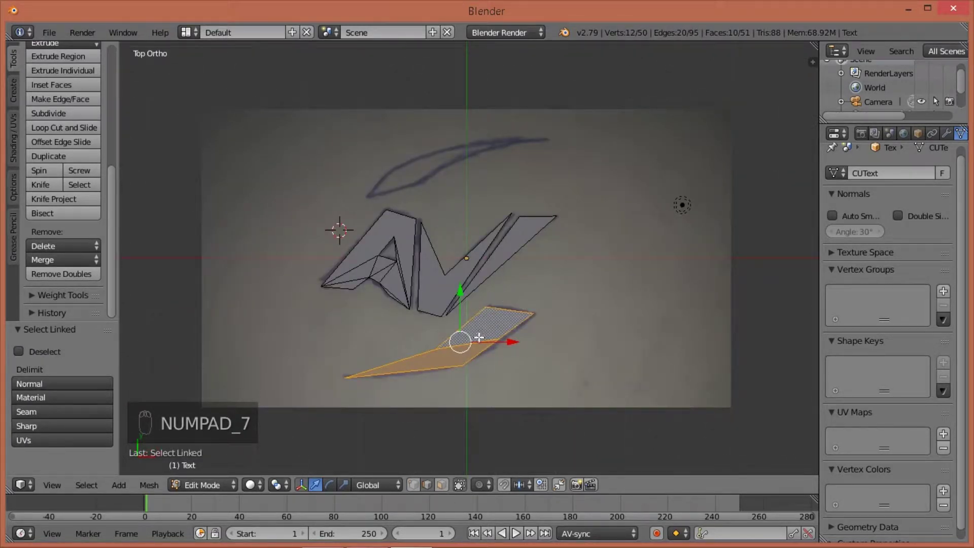
key("shift+d")
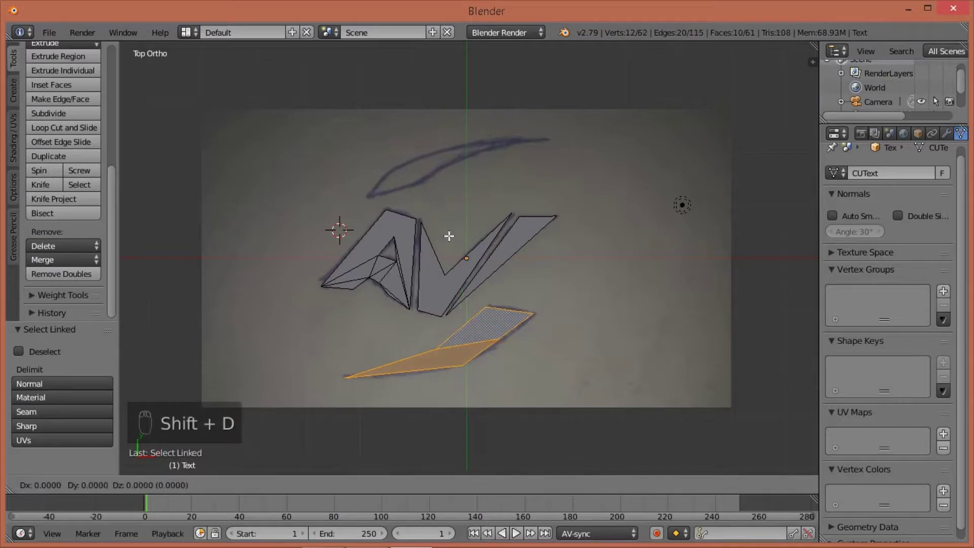
left_click(445, 44)
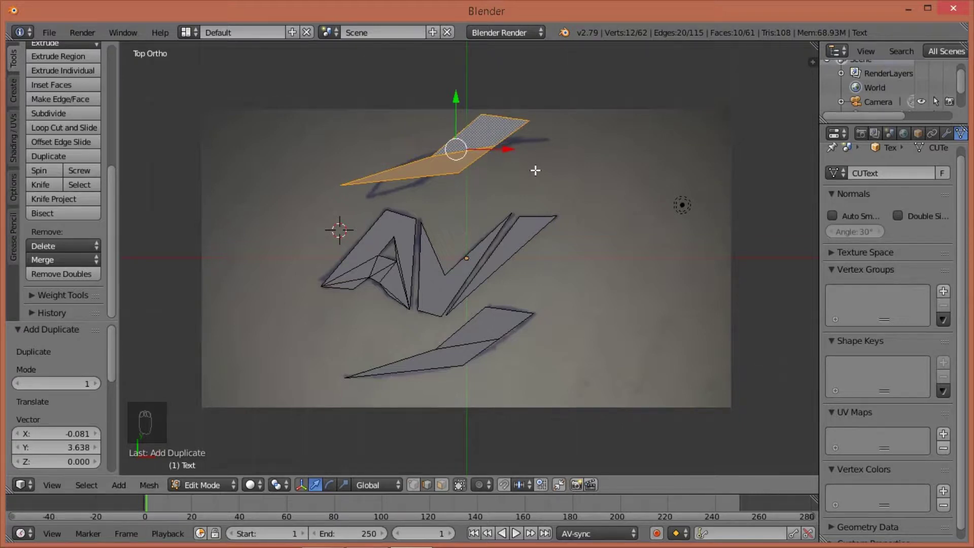
Step: Rotate the duplicated swoosh 186° and move it -0.431 in X and -0.283 in Y over the upper sketched swoosh
key("r")
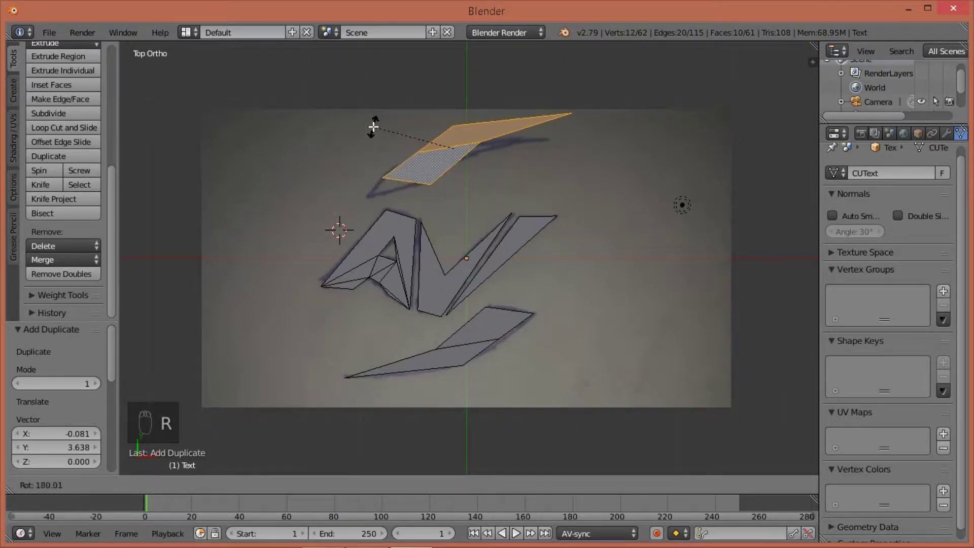
left_click(379, 121)
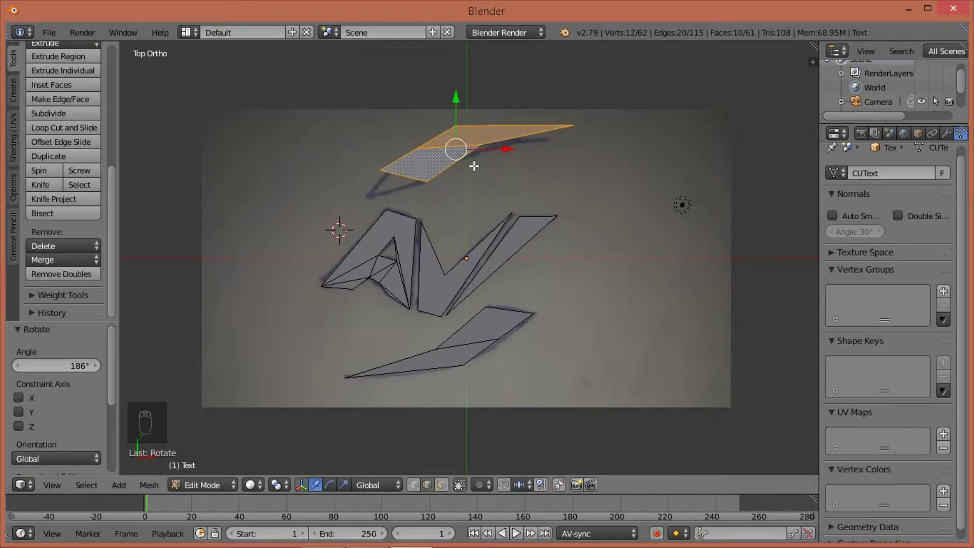
key("g")
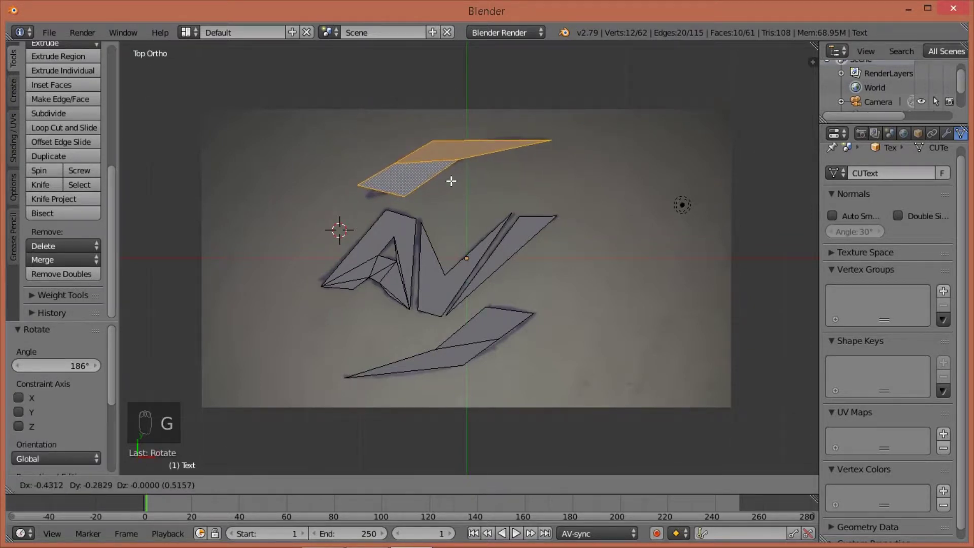
left_click(451, 181)
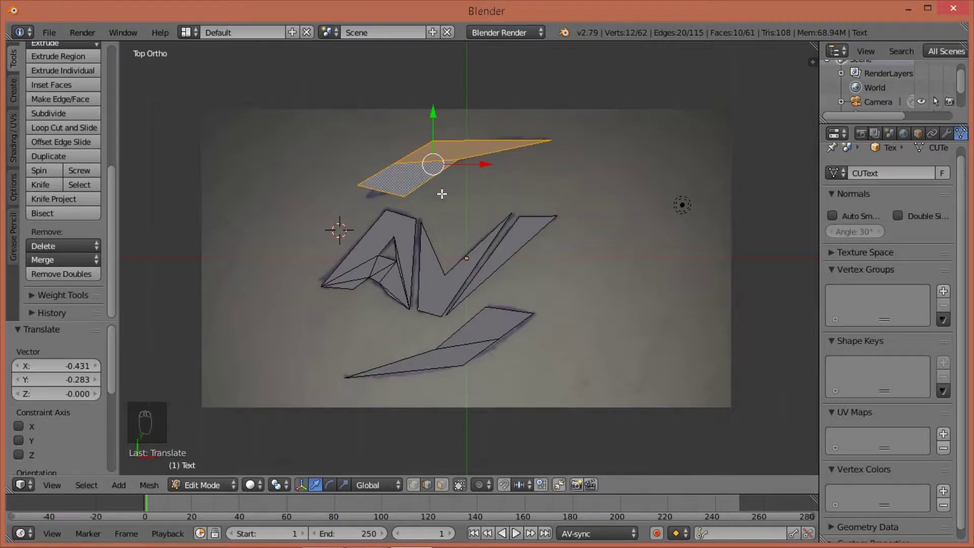
middle_click_drag(531, 289, 498, 274)
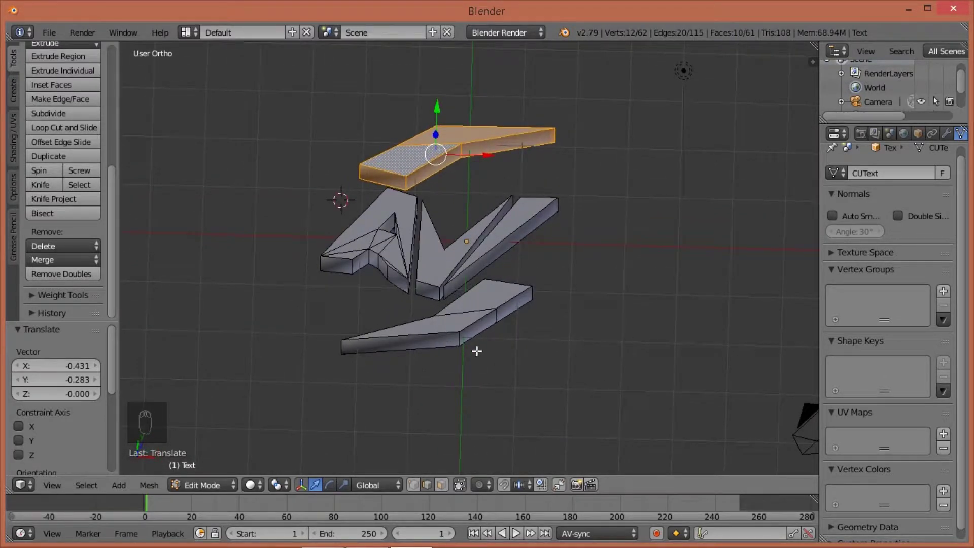
key("KP_7")
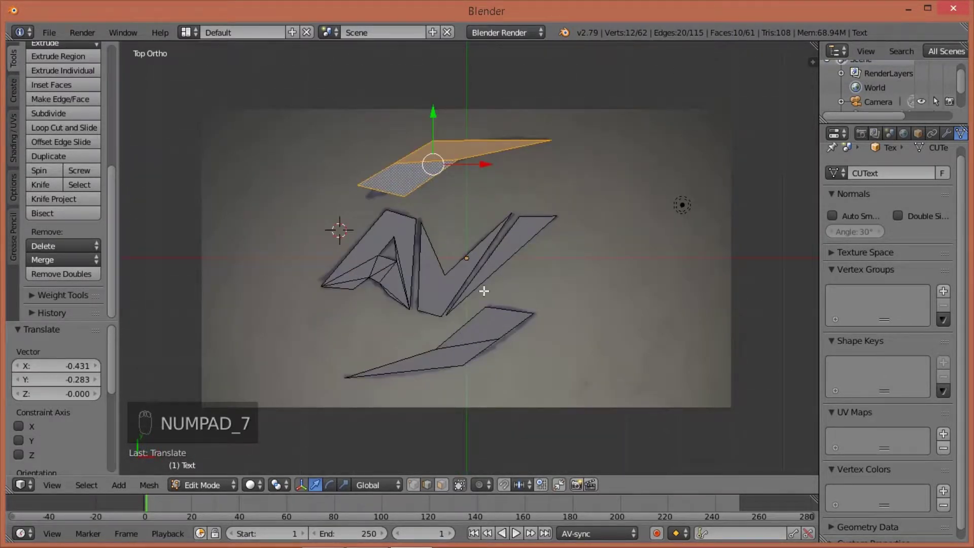
Step: Add a new text object in Object Mode and move it 2.937 in X and -2.978 in Y, below the logo
key("Tab")
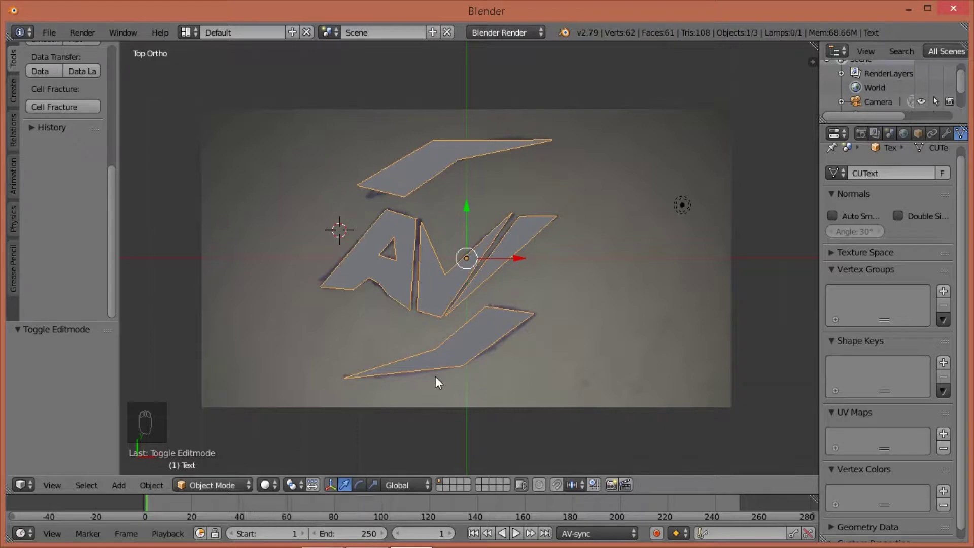
key("shift+a")
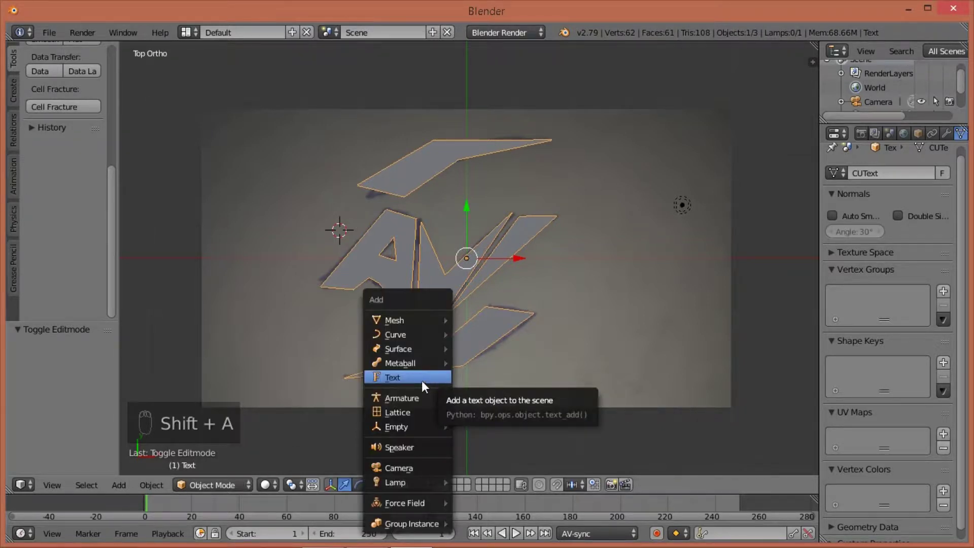
left_click(421, 380)
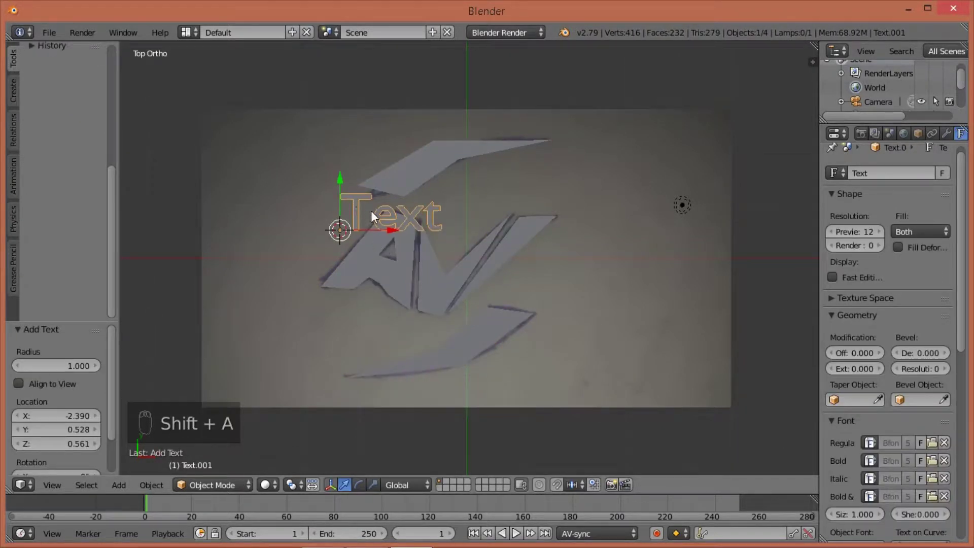
key("g")
left_click(527, 368)
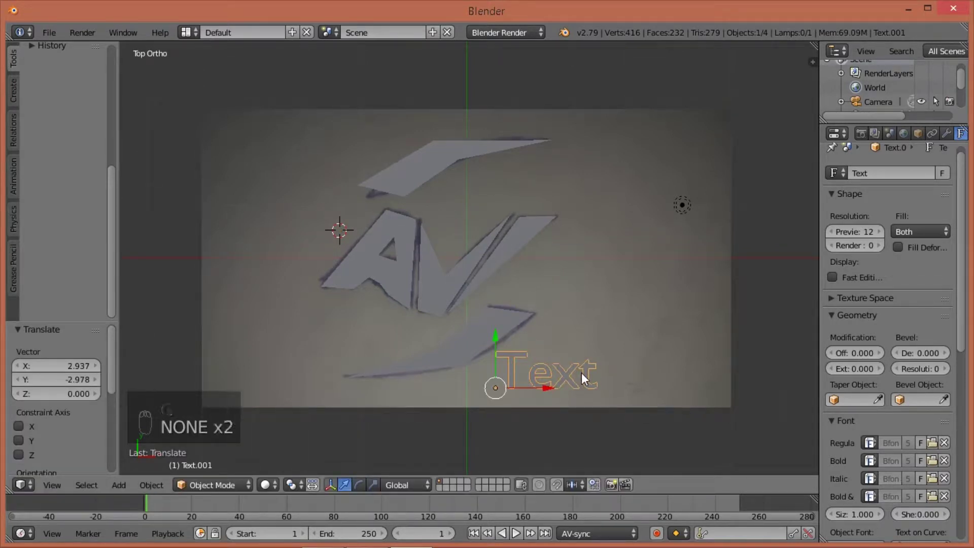
Step: Replace the new text object's default wording with "subscribe" and return to Object Mode
key("Tab")
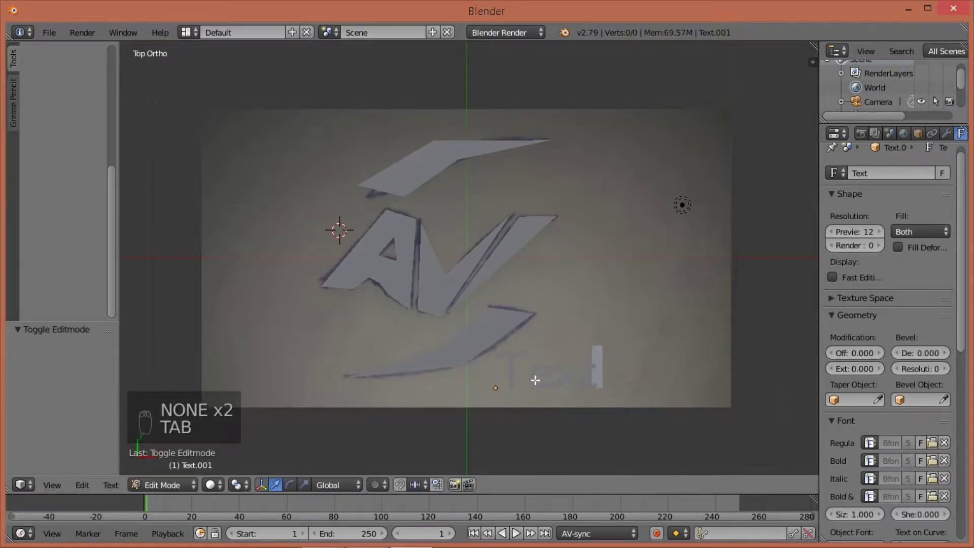
key("BackSpace")
key("BackSpace")
key("BackSpace")
key("BackSpace")
key("BackSpace")
key("BackSpace")
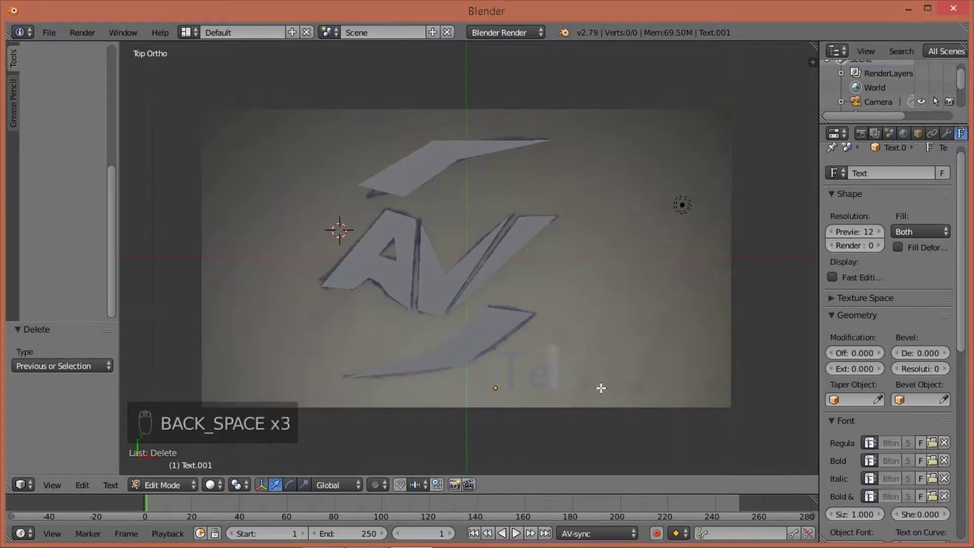
type("subs")
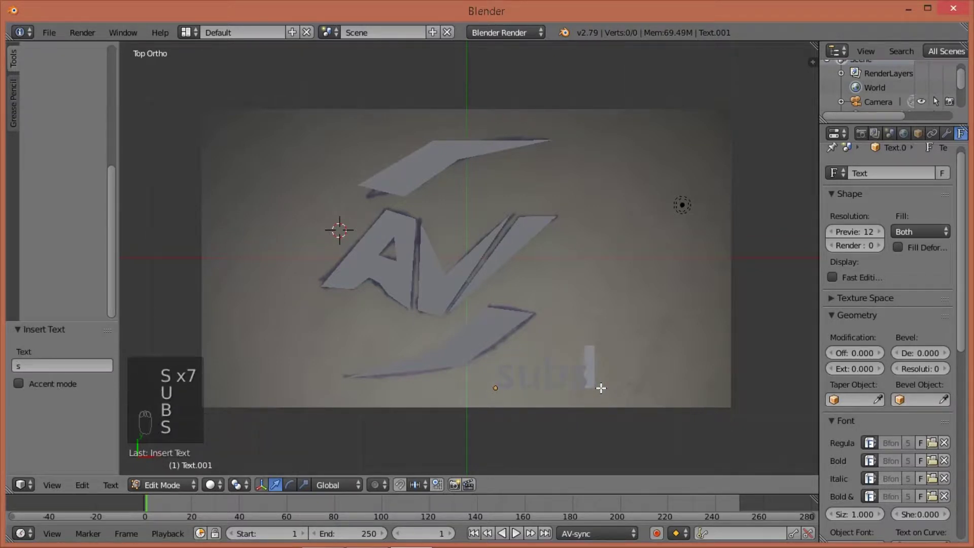
type("cribe")
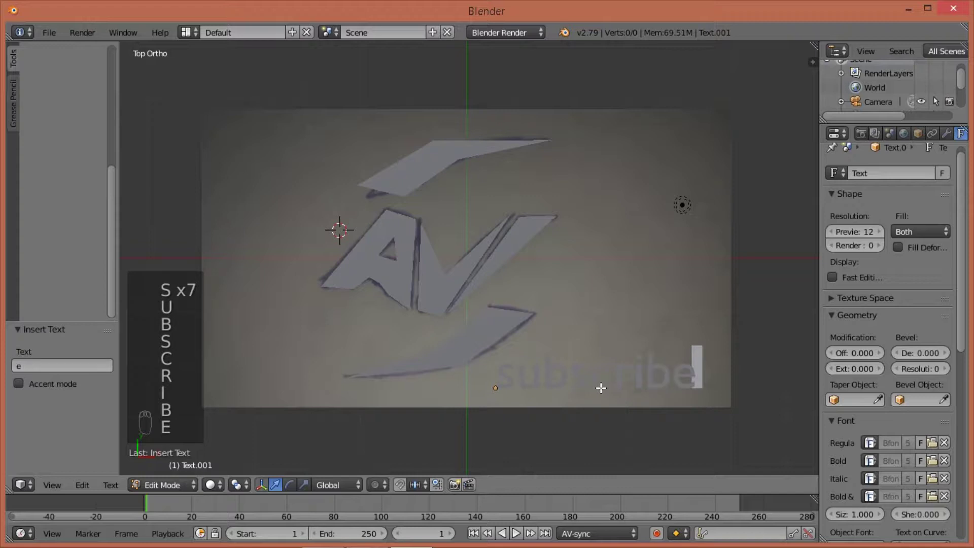
key("Tab")
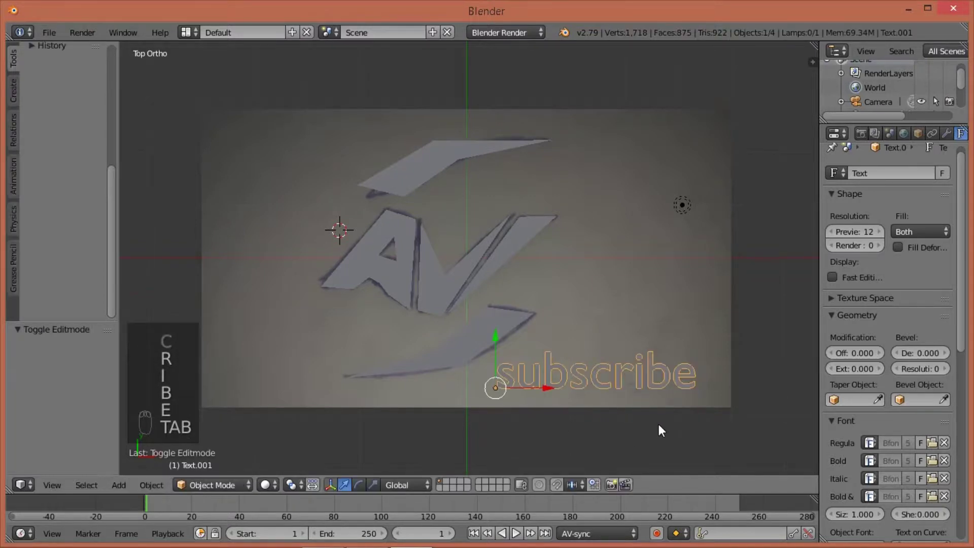
Step: Set the "subscribe" text's Extrude value to 0.254 so its thickness roughly matches the logo
middle_click_drag(658, 430, 619, 219)
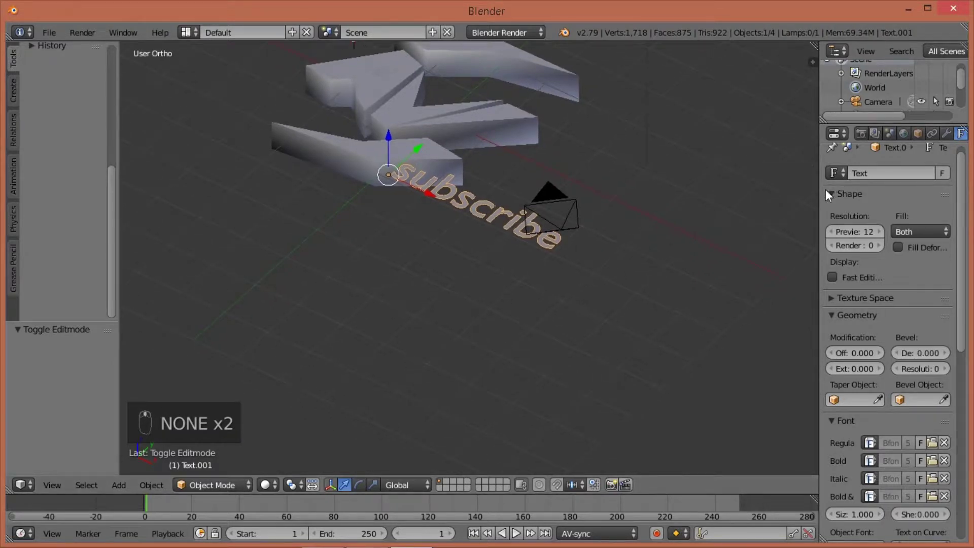
left_click_drag(818, 196, 669, 200)
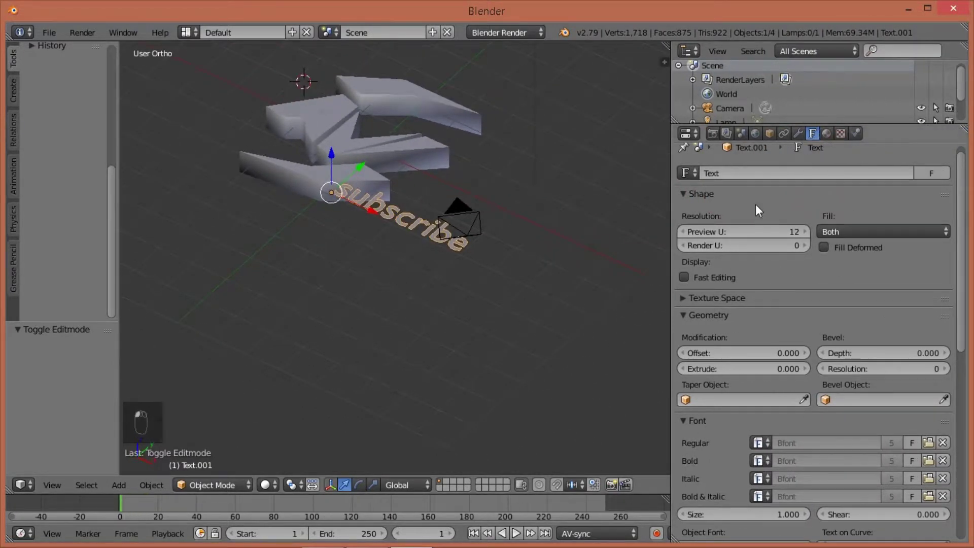
scroll(729, 292, "down", 3)
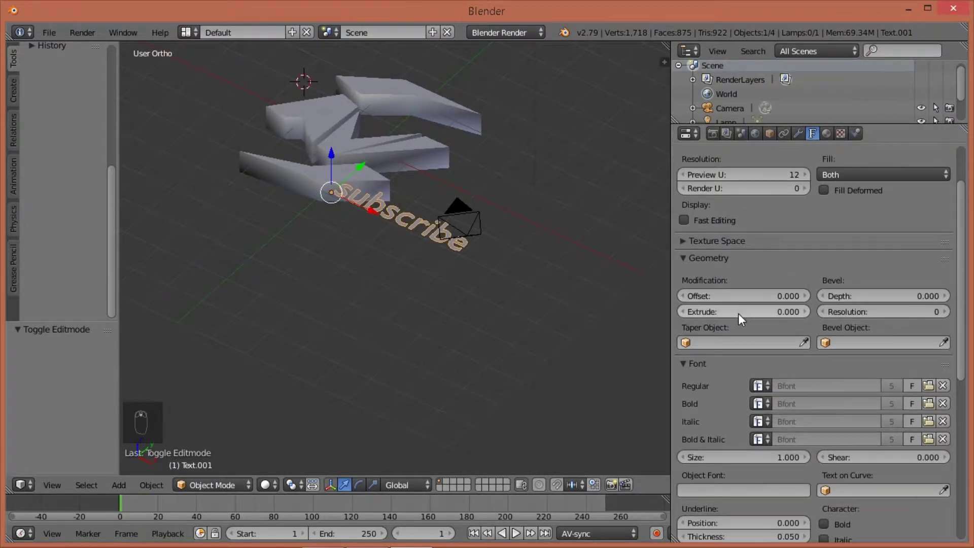
mouse_move(738, 312)
left_mouse_down()
mouse_move(784, 312)
mouse_move(735, 312)
left_mouse_up()
middle_click_drag(587, 295, 527, 168)
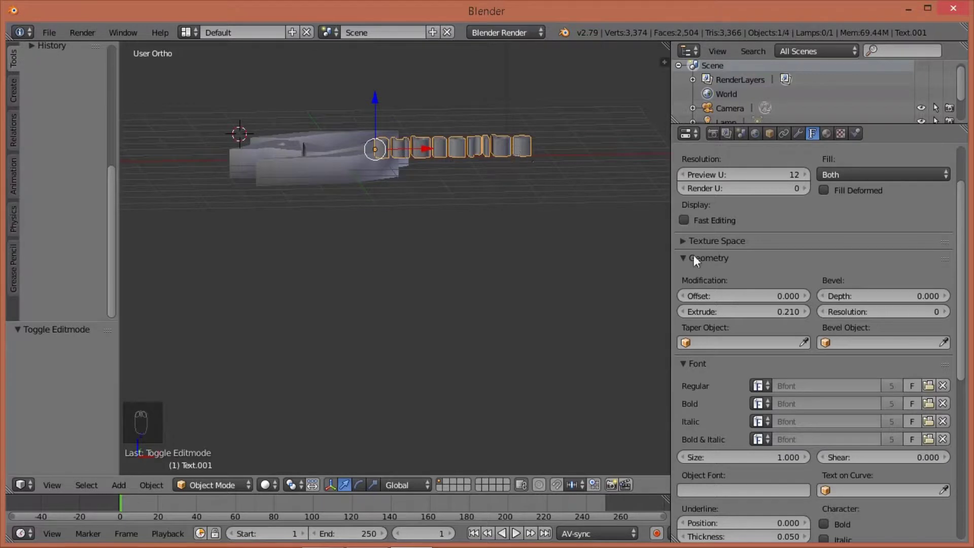
mouse_move(752, 312)
left_mouse_down()
mouse_move(776, 312)
mouse_move(765, 312)
left_mouse_up()
middle_click_drag(536, 217, 449, 210)
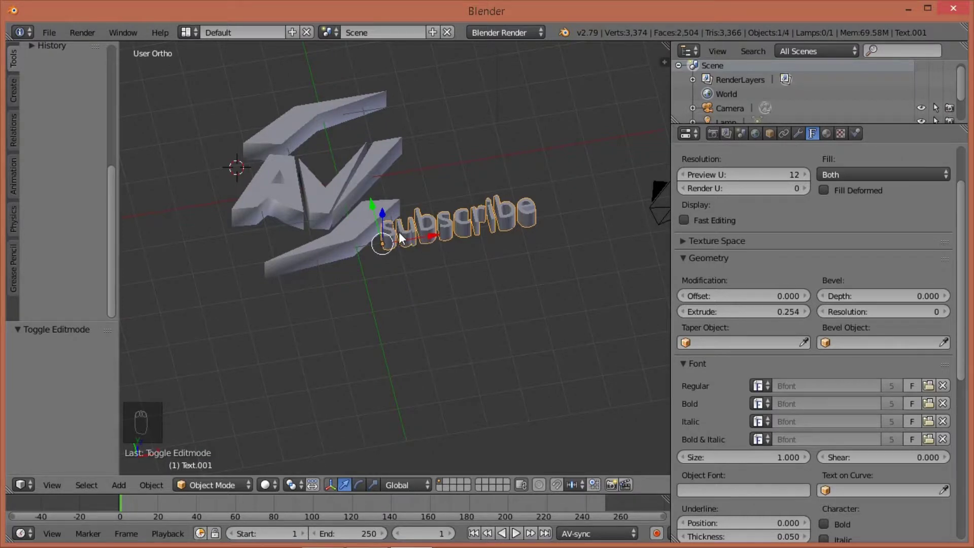
middle_click_drag(400, 238, 479, 239)
scroll(811, 304, "down", 12)
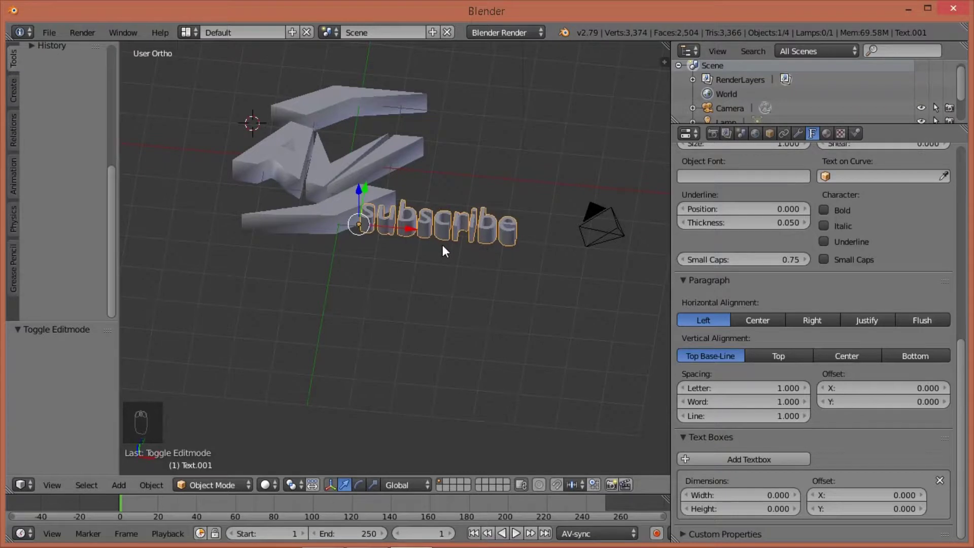
key("Tab")
key("Tab")
key("Tab")
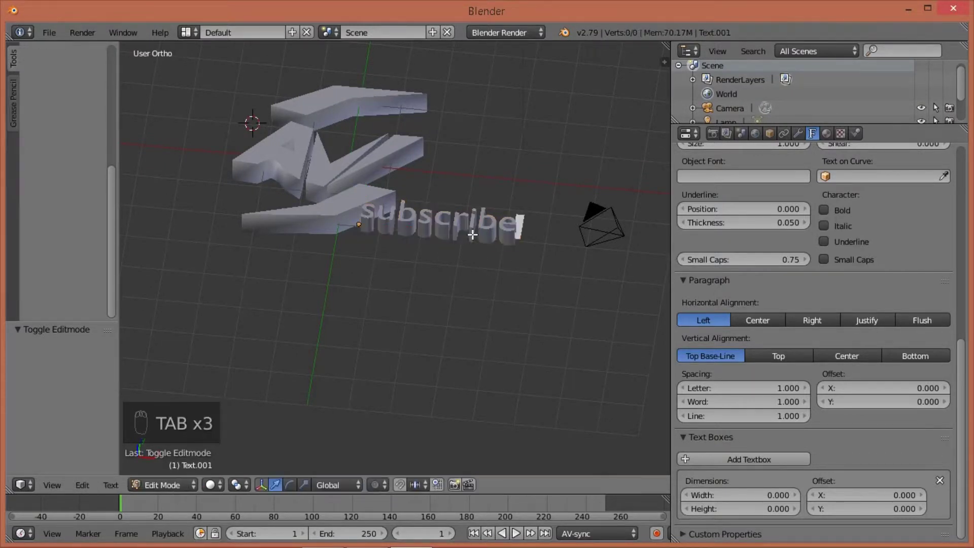
key("Tab")
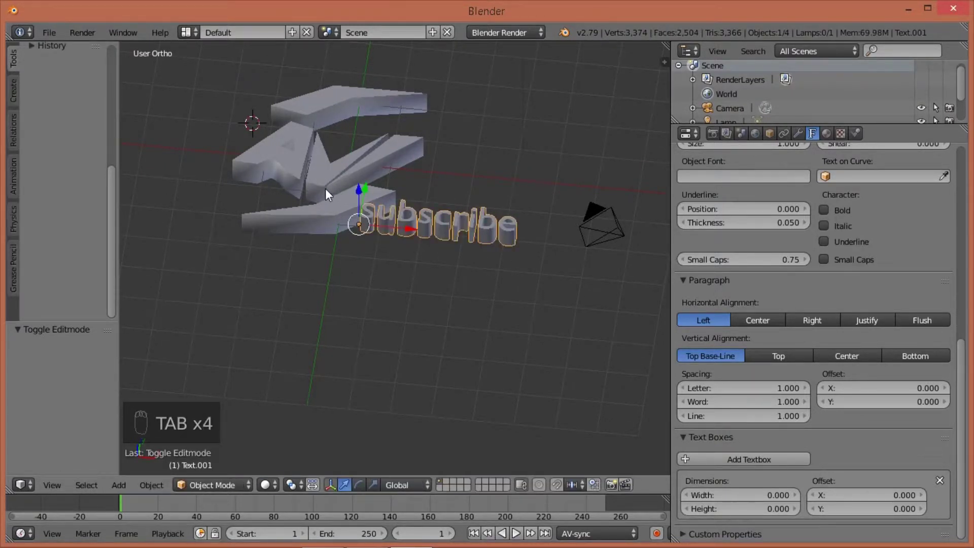
key("Tab")
right_click(444, 231)
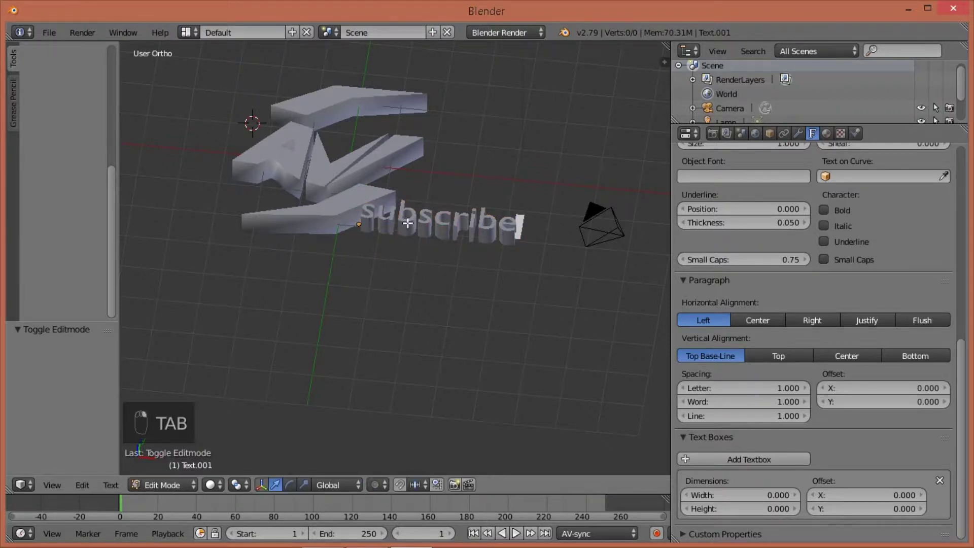
key("Tab")
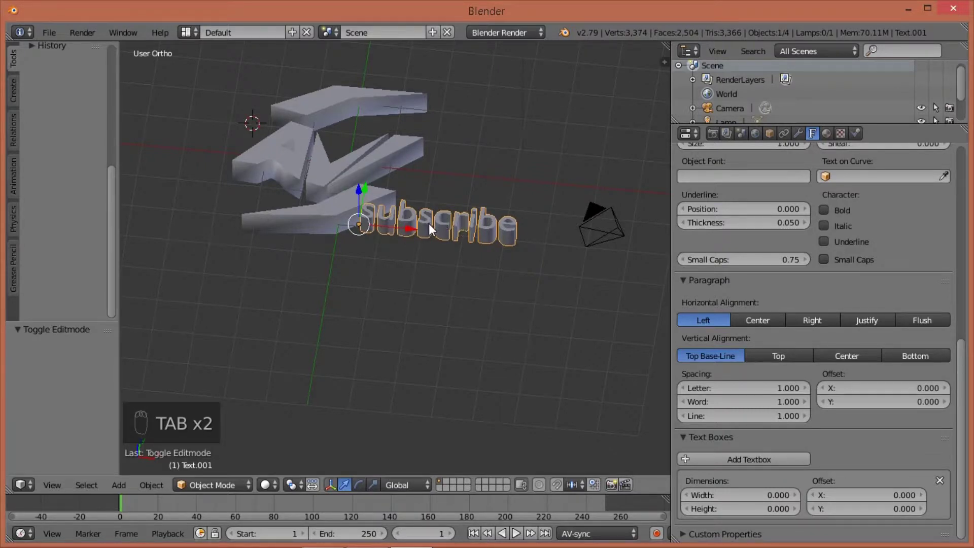
Step: Convert the extruded "subscribe" text to a mesh and open it in Edit Mode
key("alt+c")
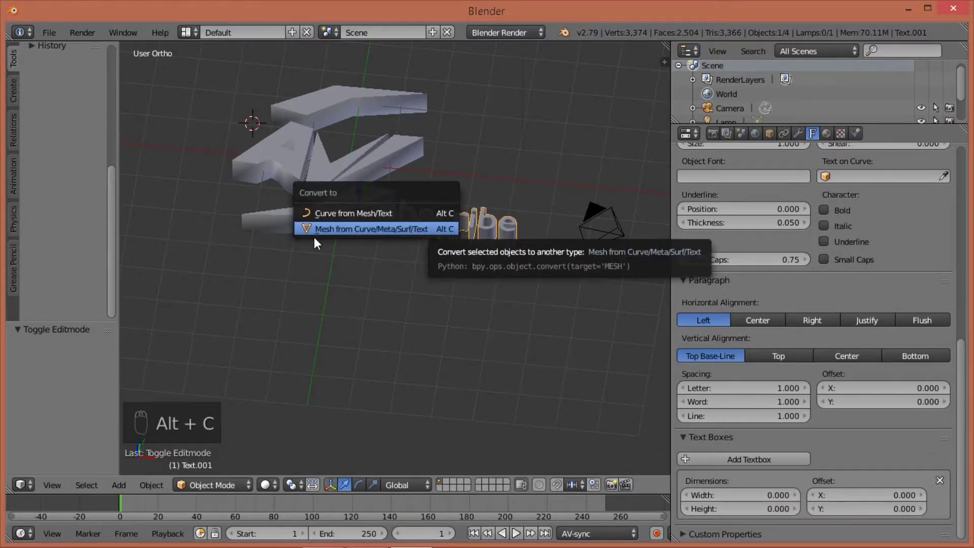
left_click(412, 229)
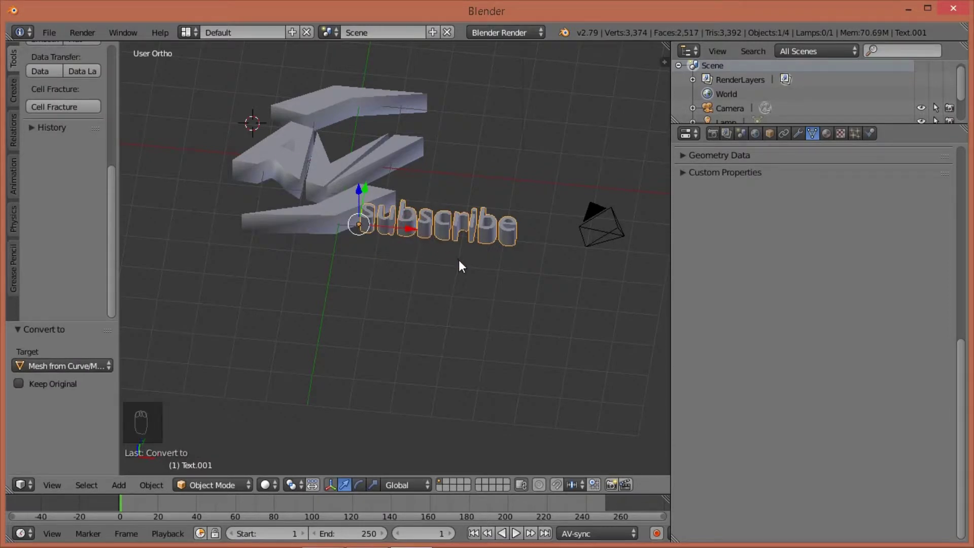
middle_click_drag(459, 262, 427, 263)
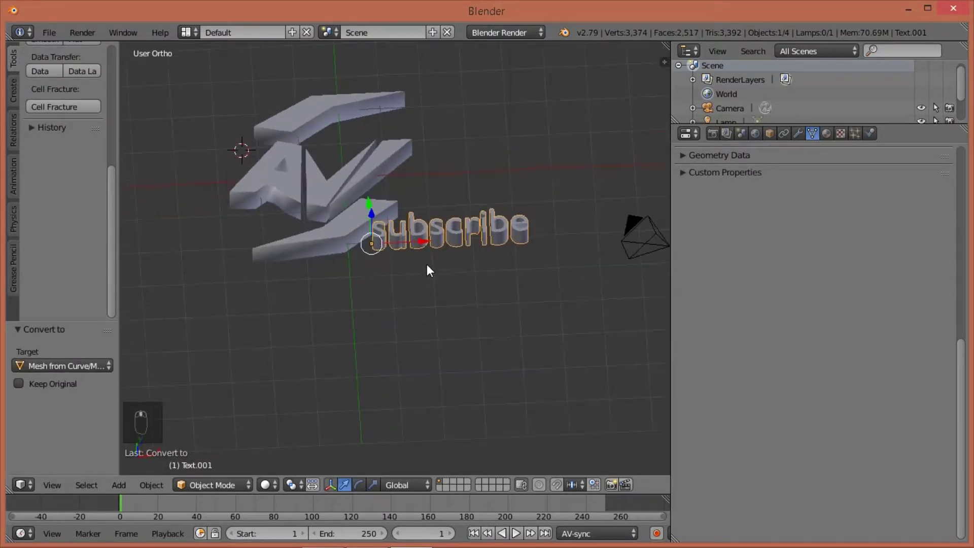
key("Tab")
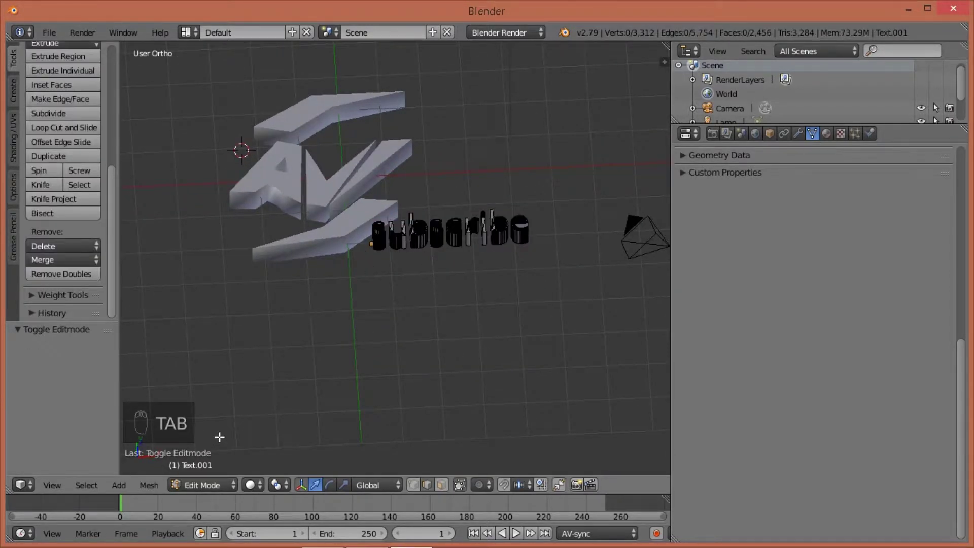
Step: Select the vertical edge at the lower corner of the "subscribe" mesh's first "b" stem and move it -0.125 along X
scroll(456, 253, "up", 3)
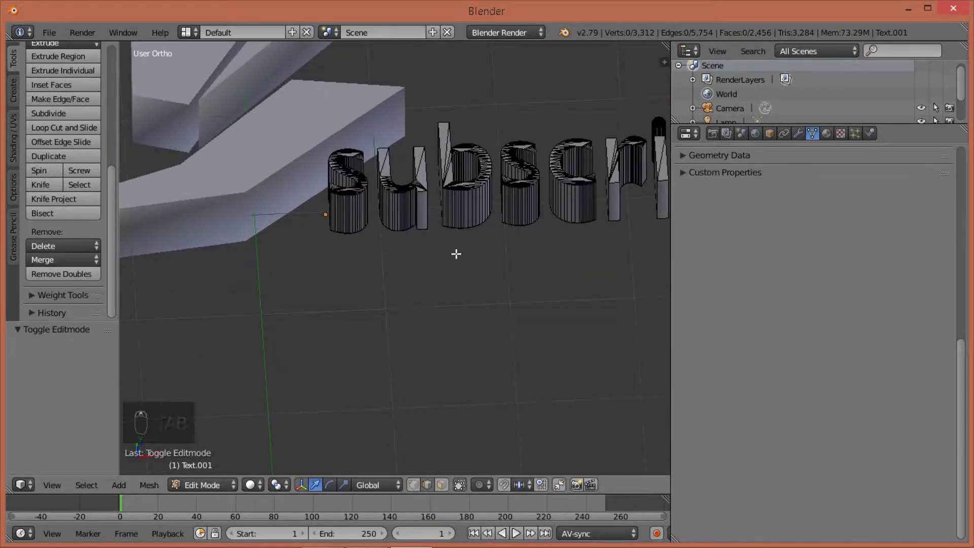
middle_click_drag(456, 245, 291, 291, "shift")
middle_click_drag(460, 245, 456, 273)
middle_click_drag(405, 330, 322, 348)
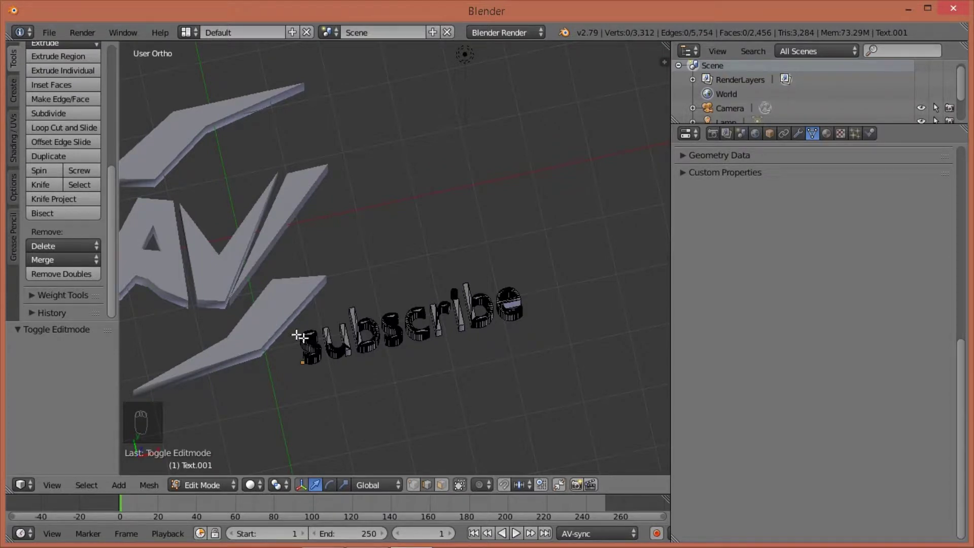
middle_click_drag(332, 380, 355, 253)
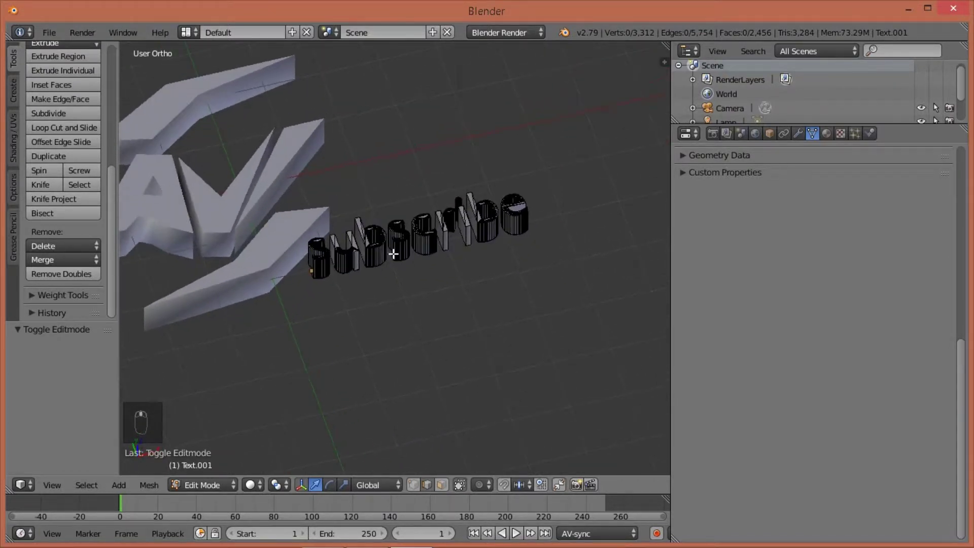
scroll(409, 278, "up", 5)
scroll(332, 248, "up", 5)
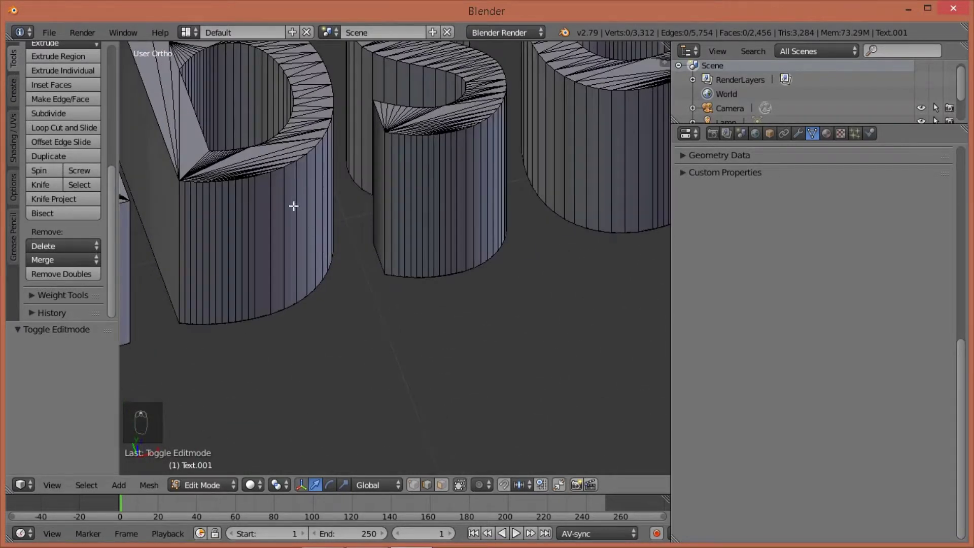
right_click(180, 181)
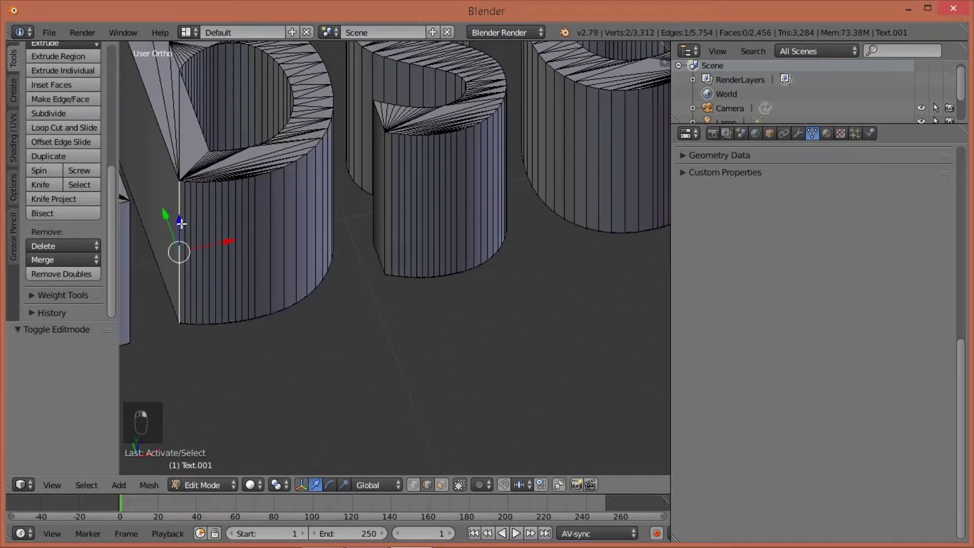
key("g")
key("z")
left_click_drag(245, 229, 183, 213)
right_click(184, 213)
left_click_drag(224, 243, 170, 254)
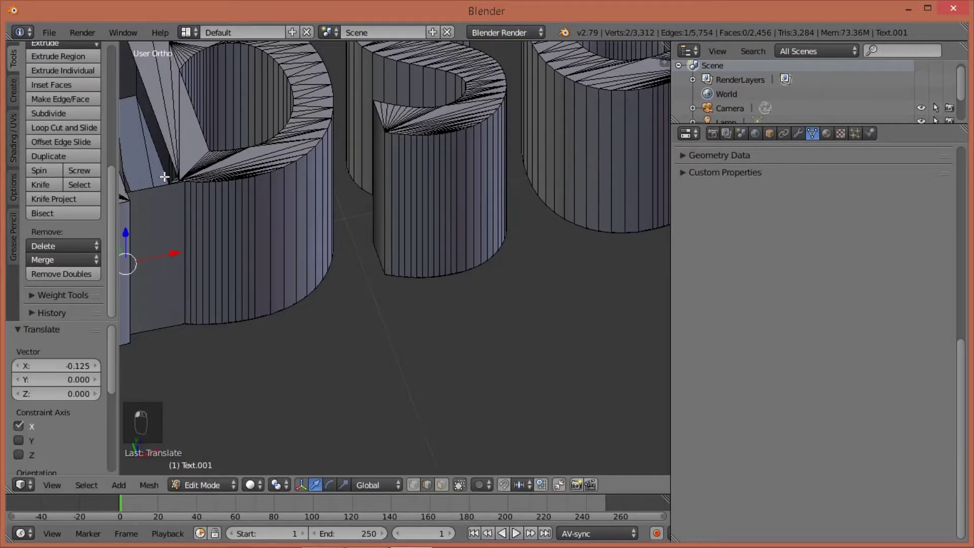
middle_click_drag(163, 174, 217, 190)
scroll(396, 323, "down", 2)
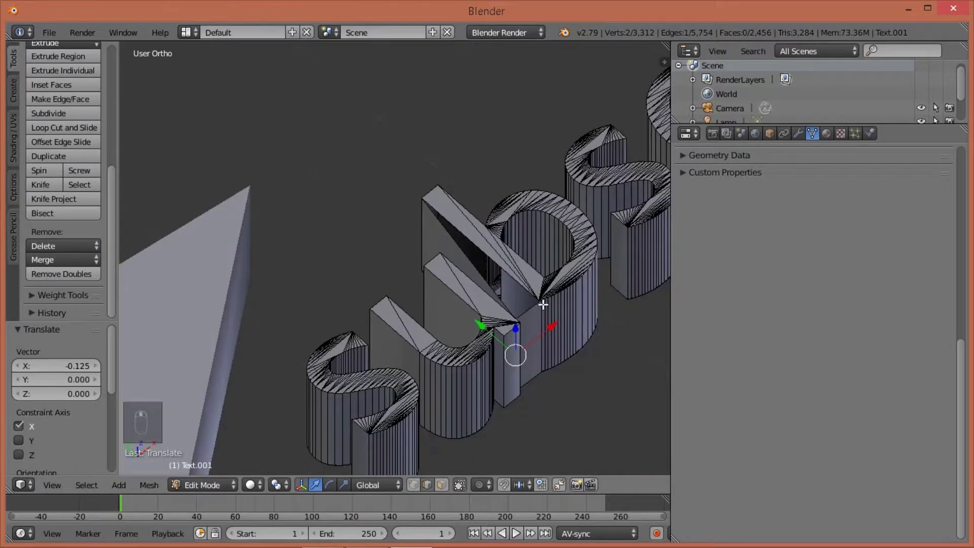
middle_click_drag(538, 336, 474, 330, "shift")
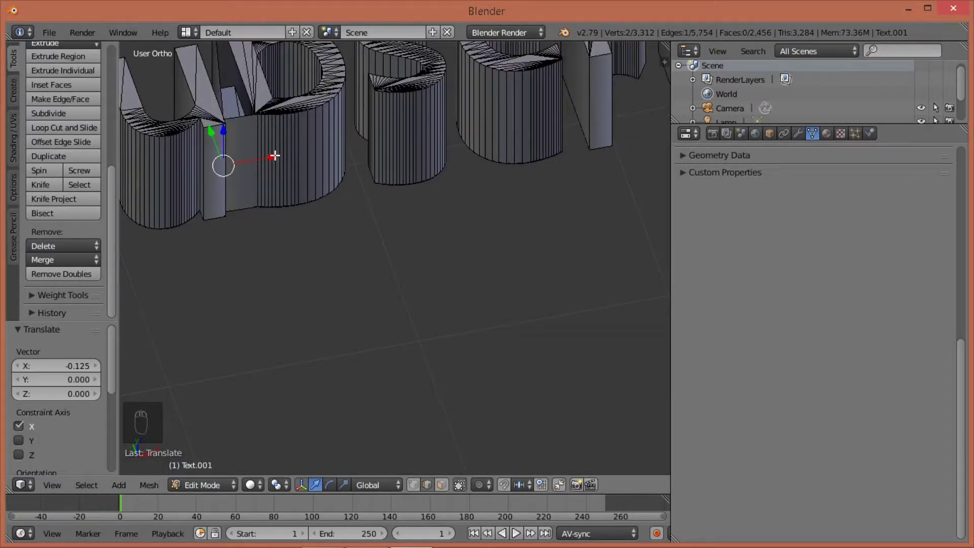
Step: Undo the X-axis move of the lower vertical edge on the letter b
left_click_drag(274, 155, 304, 153)
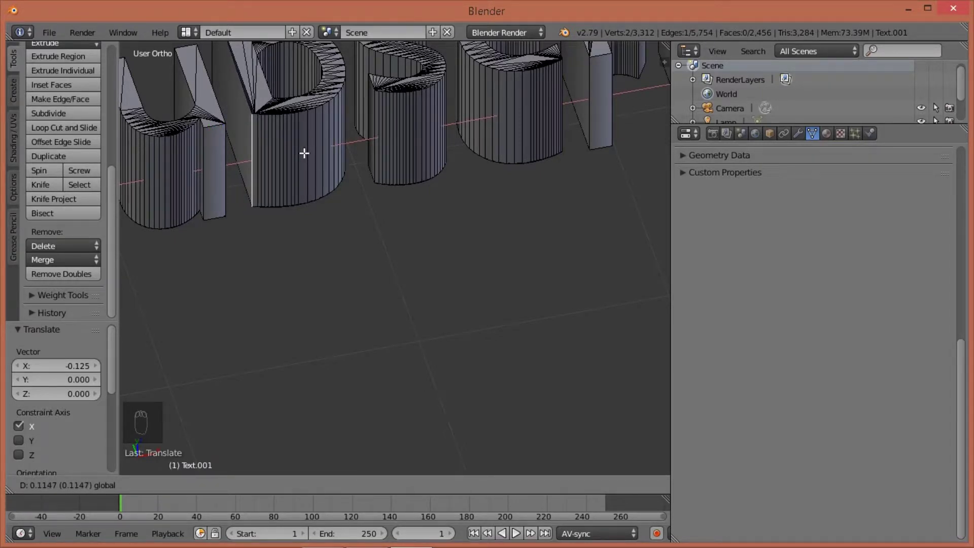
right_click(304, 153)
key("ctrl+z")
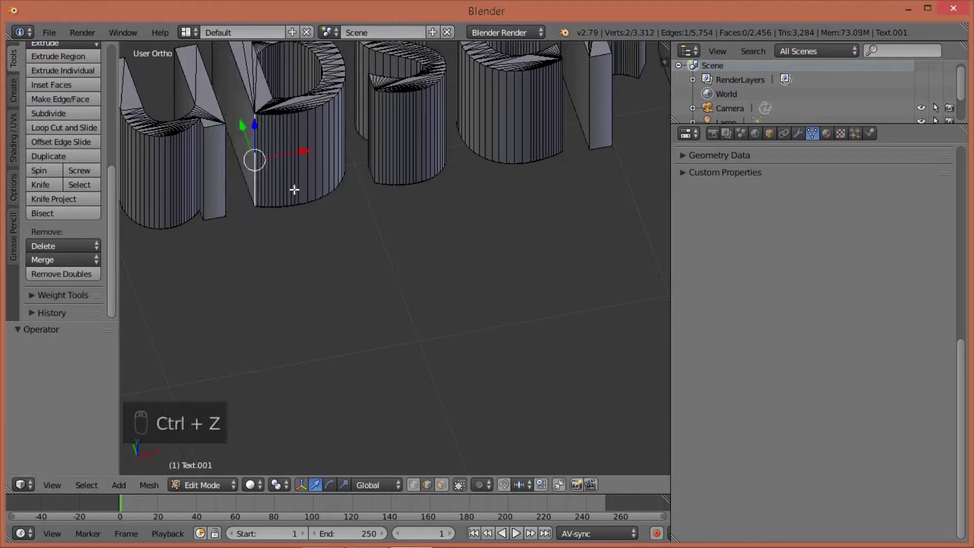
Step: Select the entire subscribe text mesh and remove its duplicate vertices
scroll(309, 218, "down", 6)
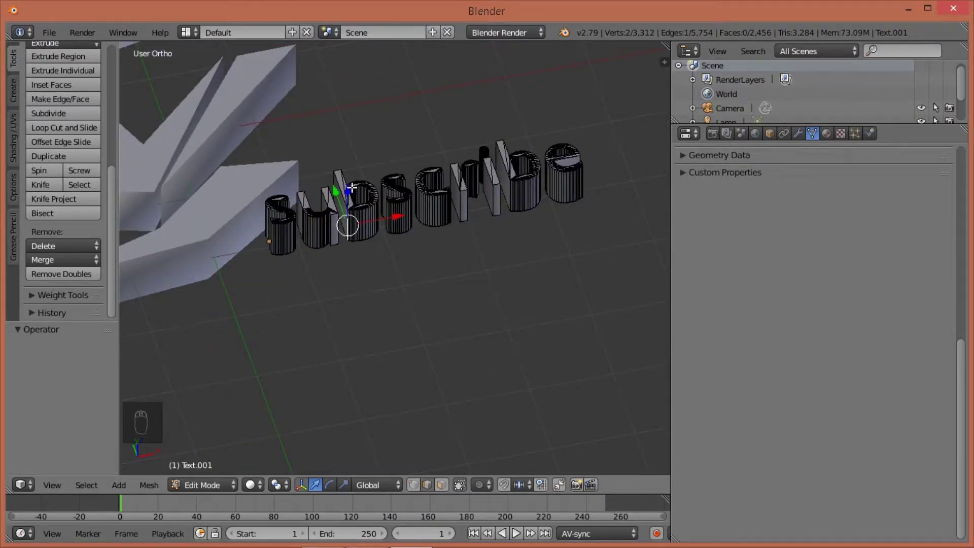
key("a")
key("a")
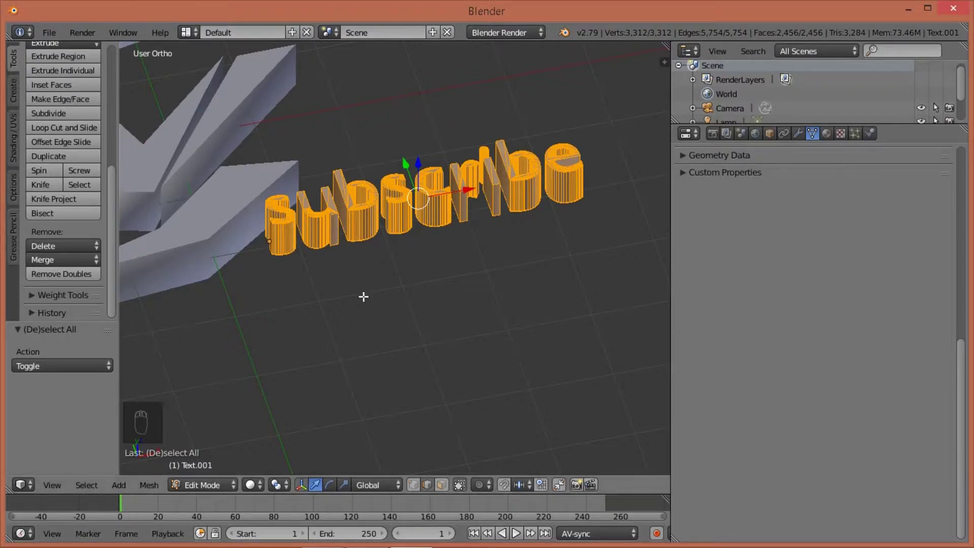
scroll(59, 108, "up", 8)
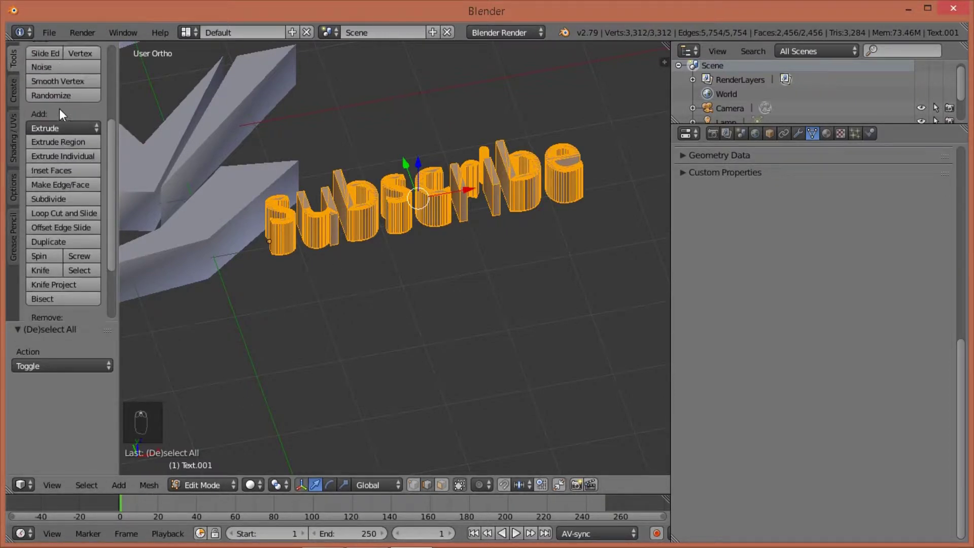
scroll(53, 263, "down", 8)
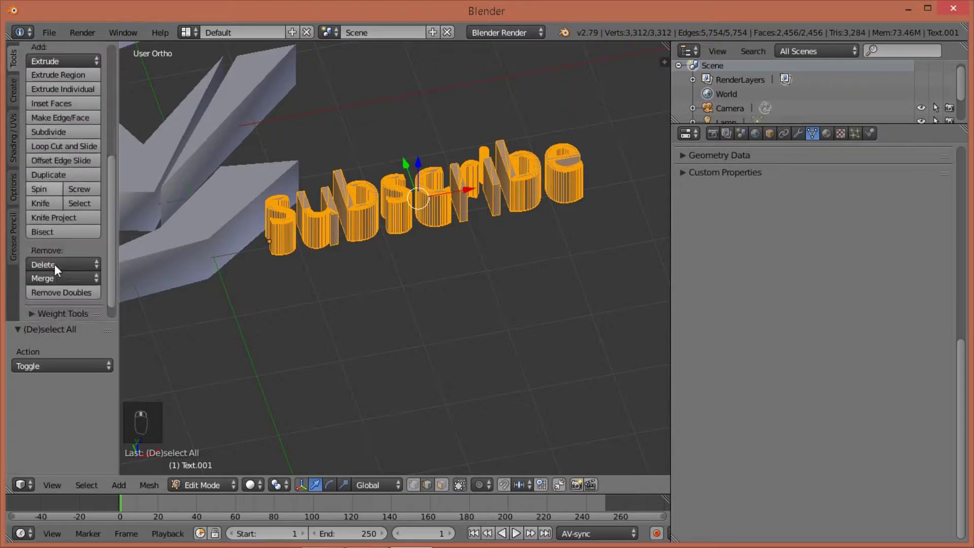
left_click(67, 277)
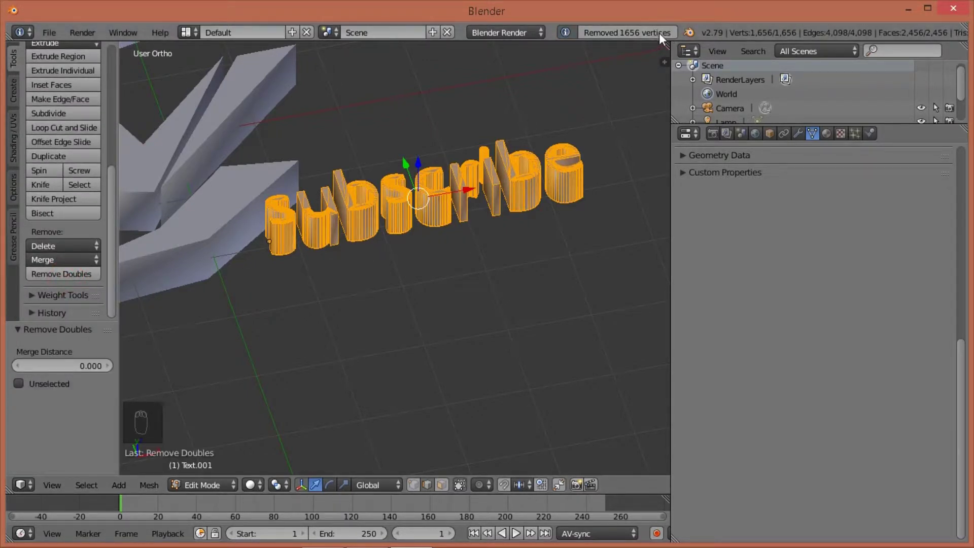
Step: Try moving the lower vertical edge of the letter b along the X axis
scroll(434, 230, "up", 3)
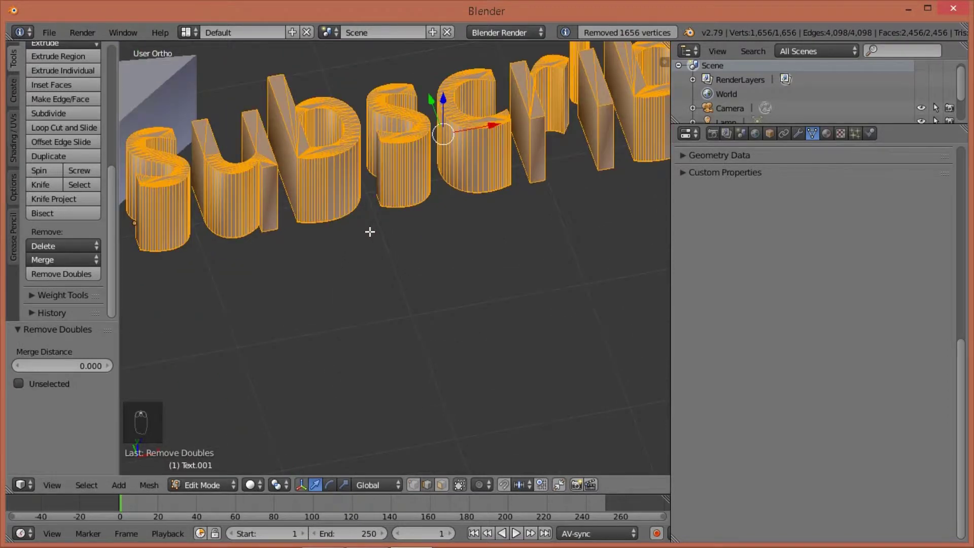
right_click(300, 180)
key("g")
key("x")
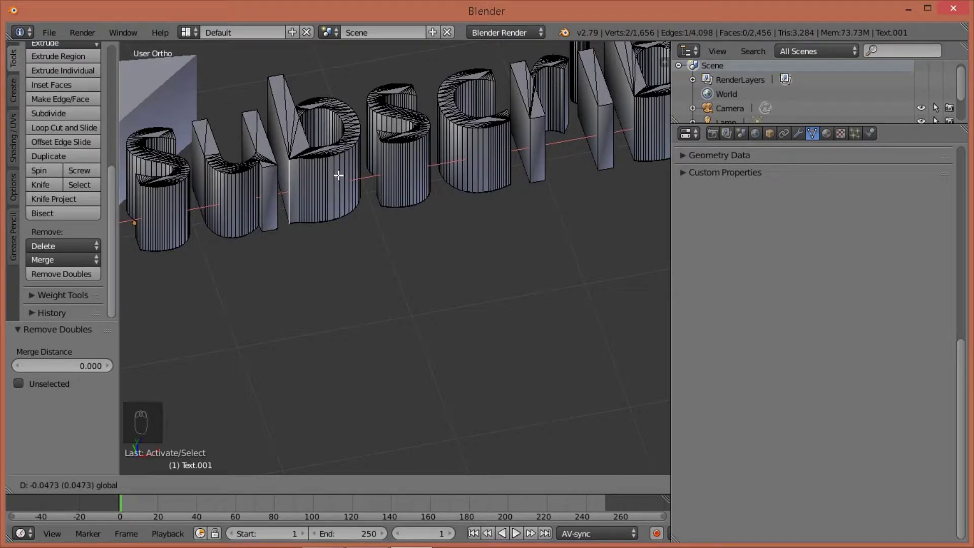
key("Escape")
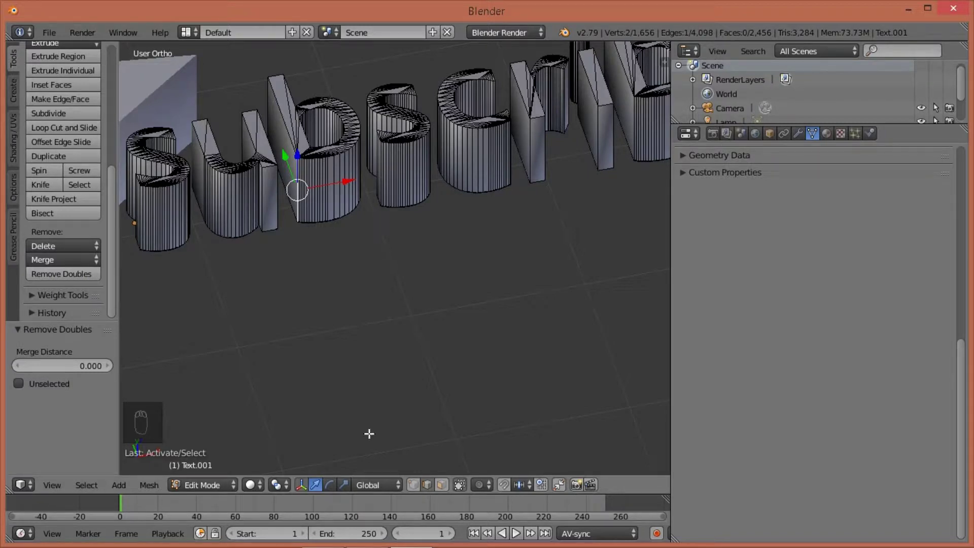
Step: Box-select the whole word subscribe from the top view
scroll(408, 231, "down", 4)
middle_click_drag(402, 282, 440, 305)
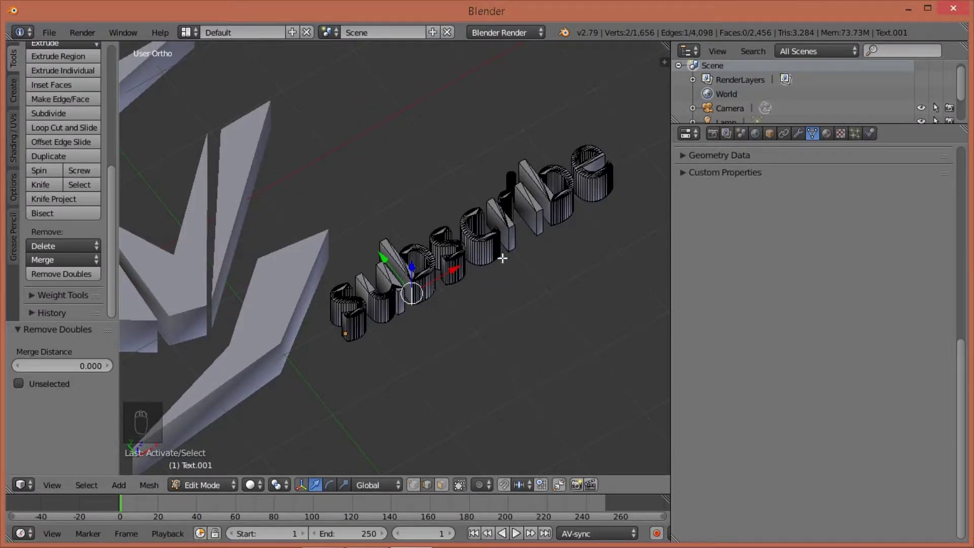
scroll(508, 262, "down", 3)
middle_click_drag(486, 269, 384, 265)
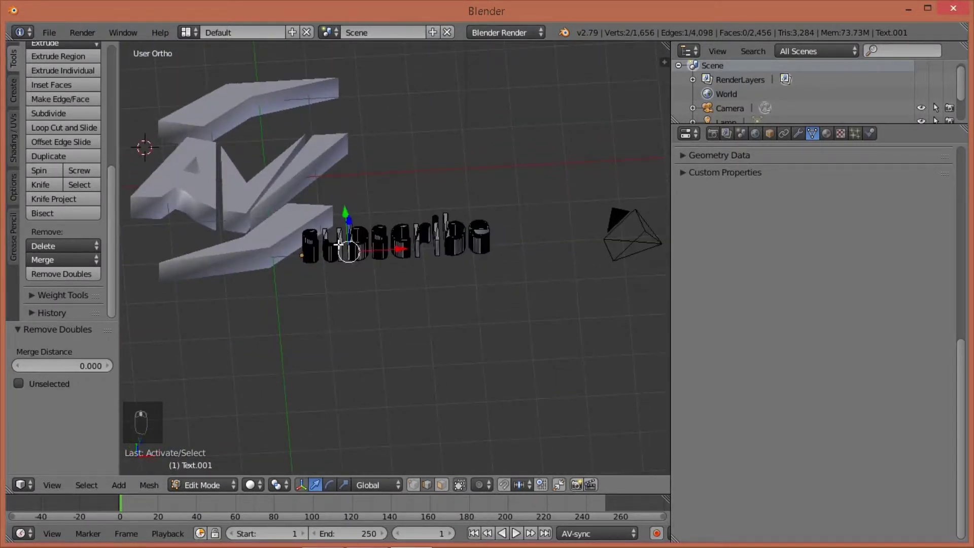
scroll(338, 246, "up", 3)
key("KP_7")
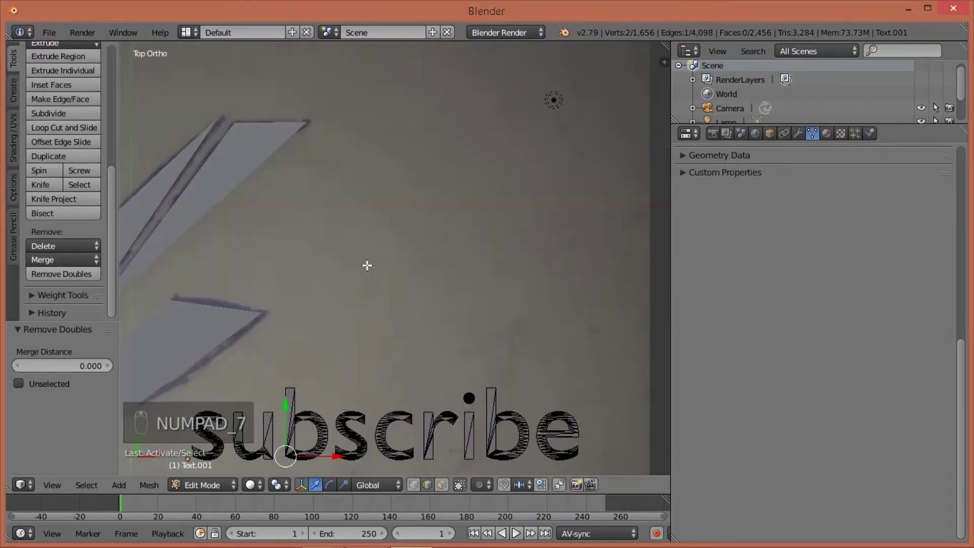
scroll(342, 294, "down", 5)
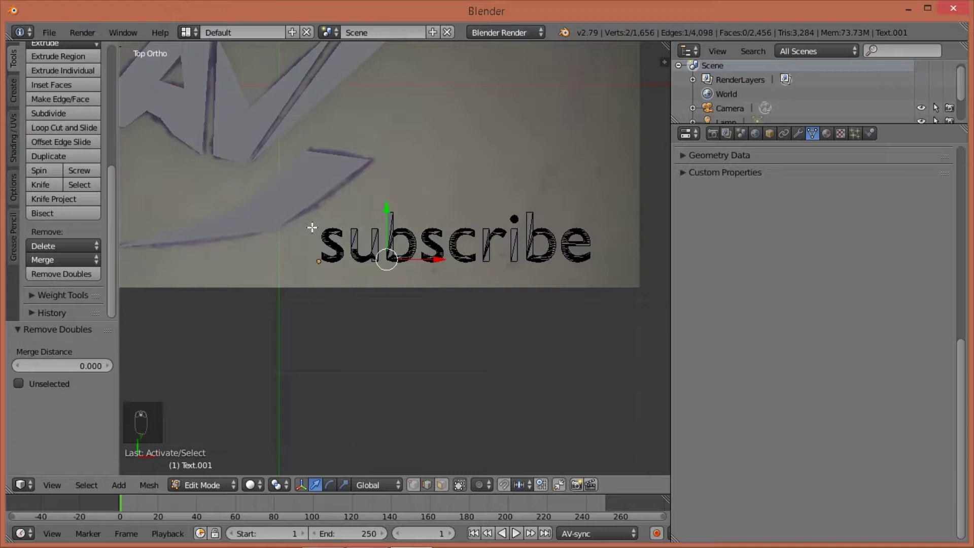
key("b")
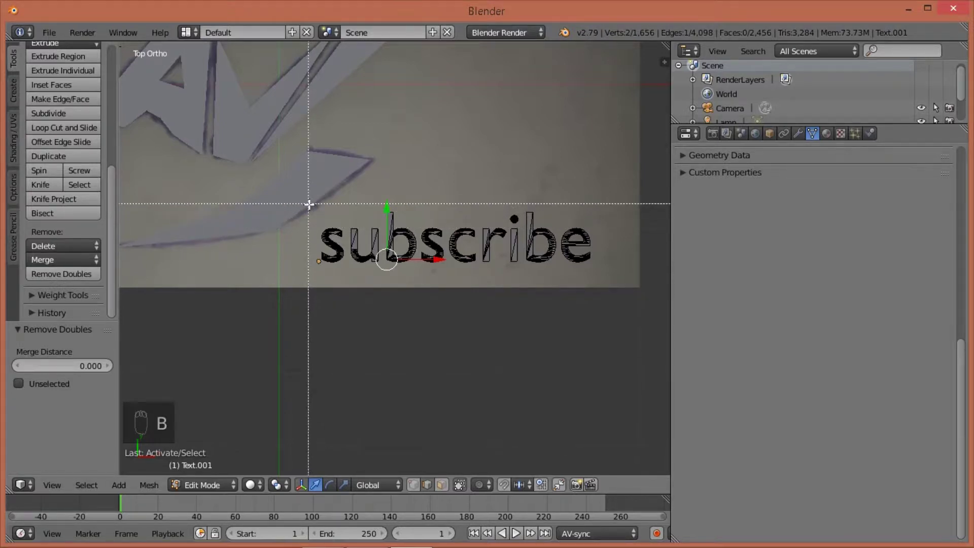
left_click_drag(308, 205, 637, 289)
middle_click_drag(544, 324, 525, 195)
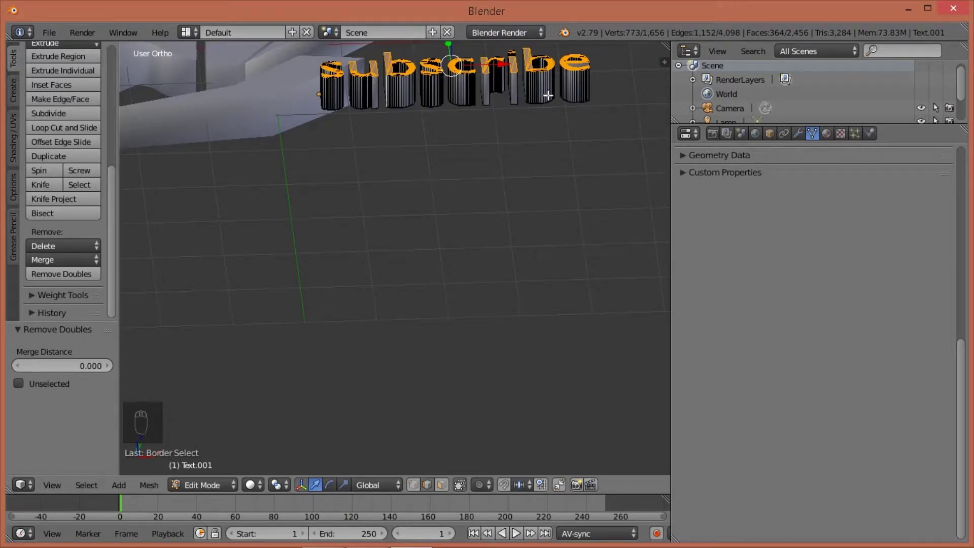
Step: Turn off limiting the selection to visible geometry so hidden parts of the letters can be selected
key("KP_7")
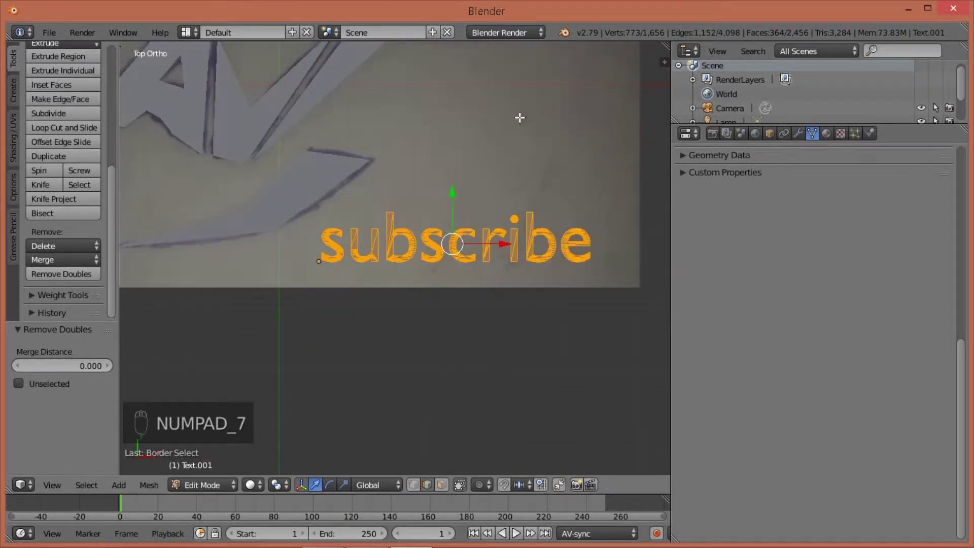
left_click(458, 484)
middle_click_drag(426, 452, 370, 218)
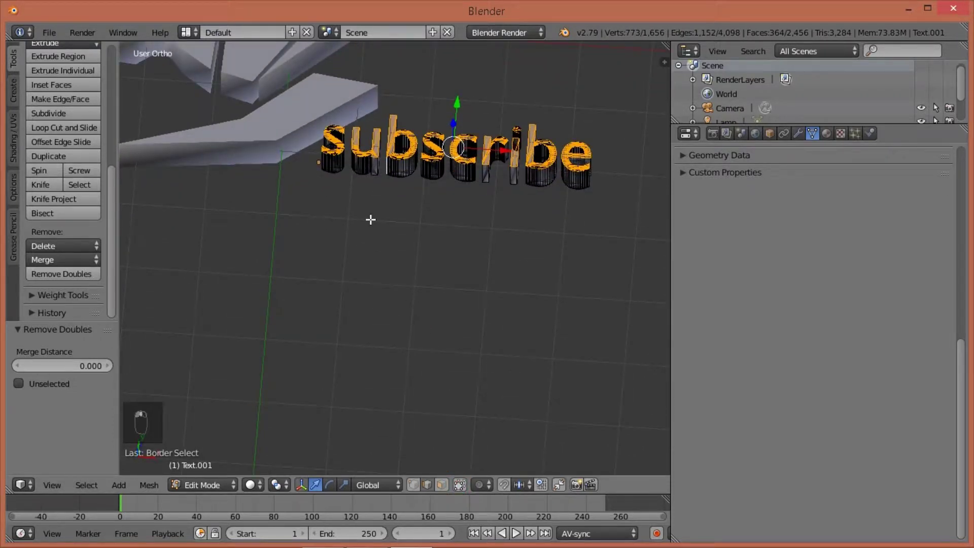
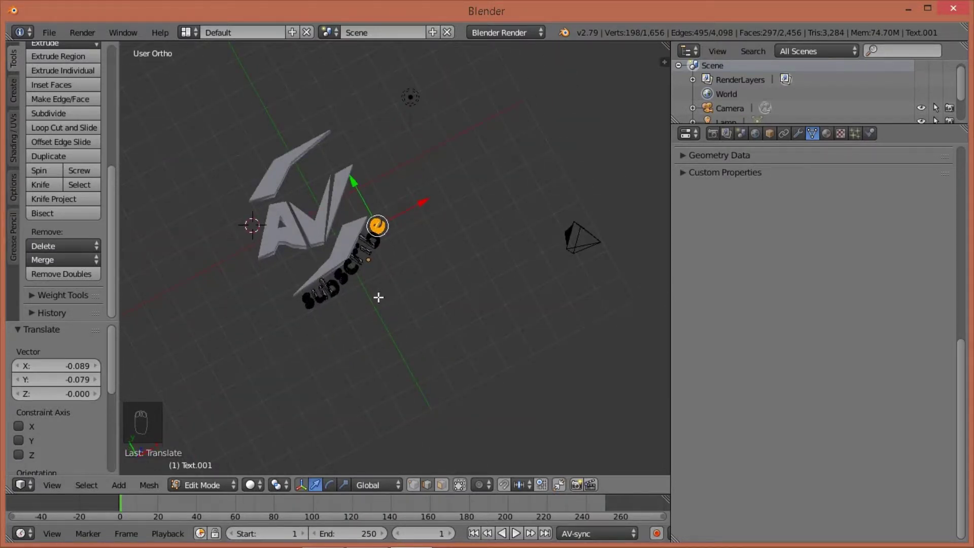
Step: Examine the curved subscribe lettering against the AV logo and reference image, at an angle and from the top
middle_click_drag(603, 261, 596, 162)
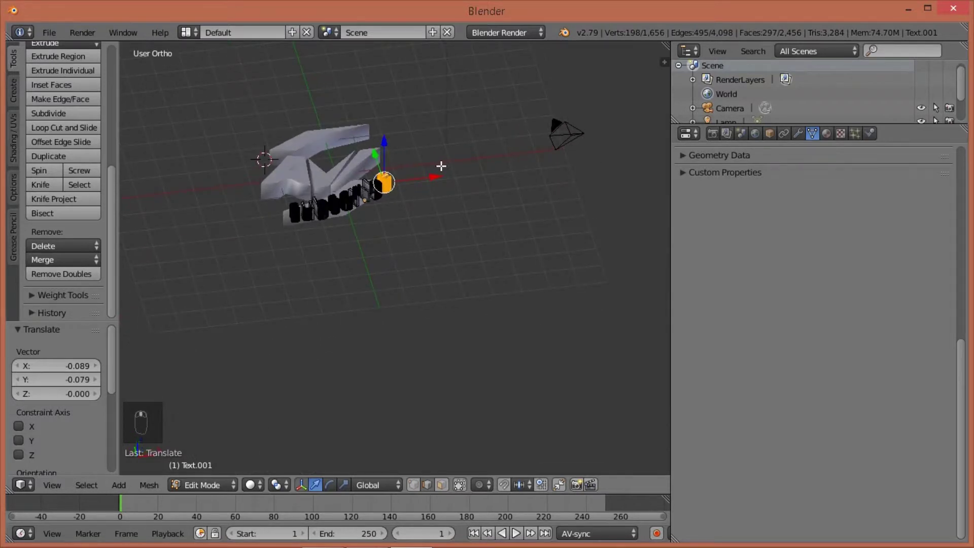
middle_click_drag(435, 246, 507, 202)
key("KP_7")
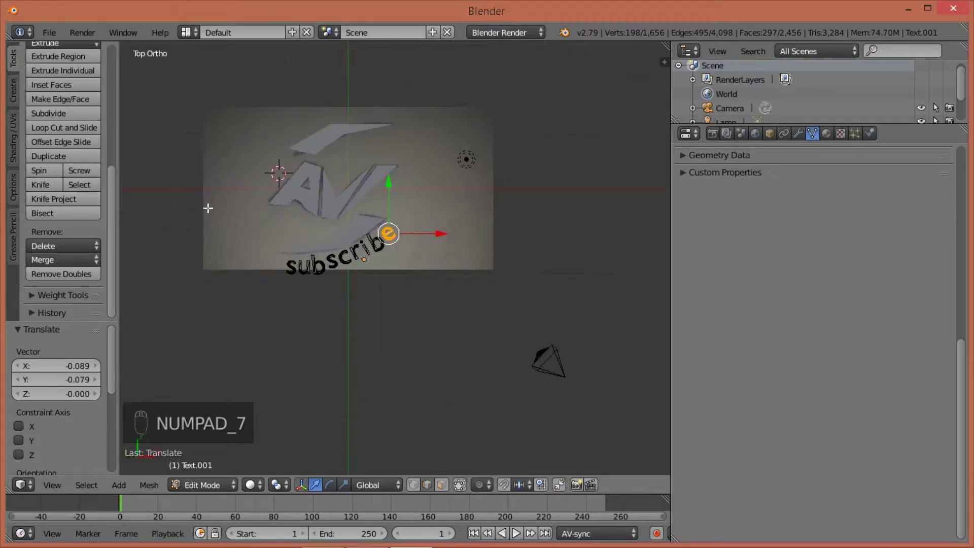
scroll(333, 263, "up", 4)
scroll(337, 248, "down", 2)
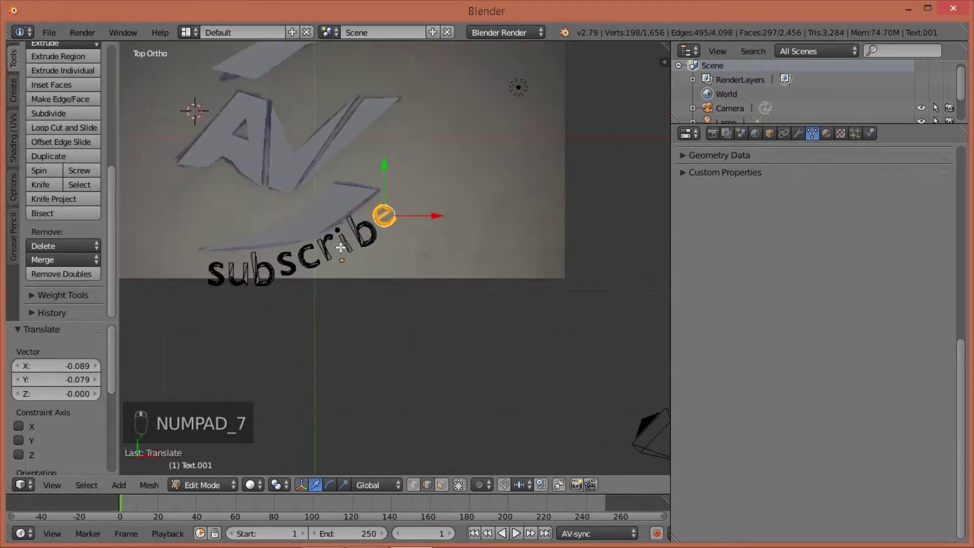
middle_click_drag(319, 158, 414, 242, "shift")
scroll(408, 215, "up", 2)
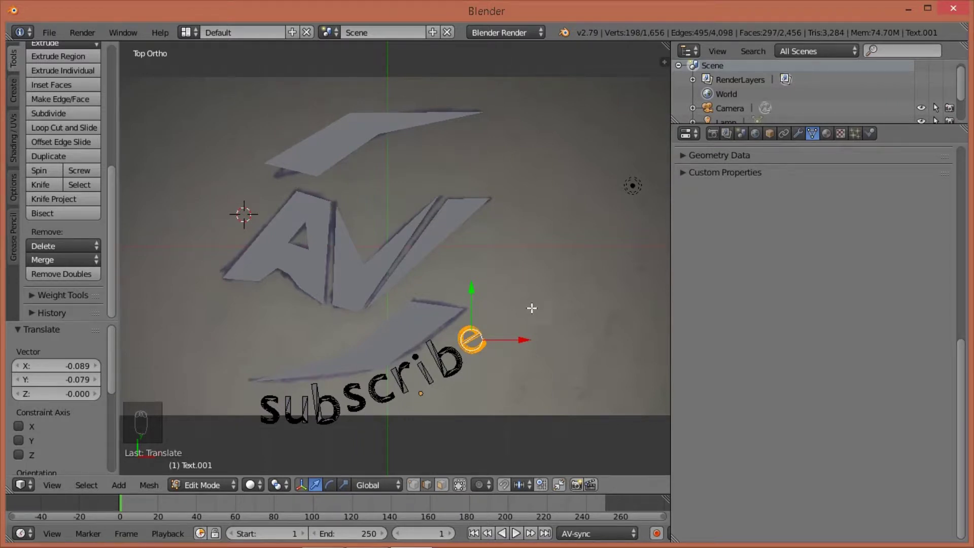
scroll(526, 222, "down", 6)
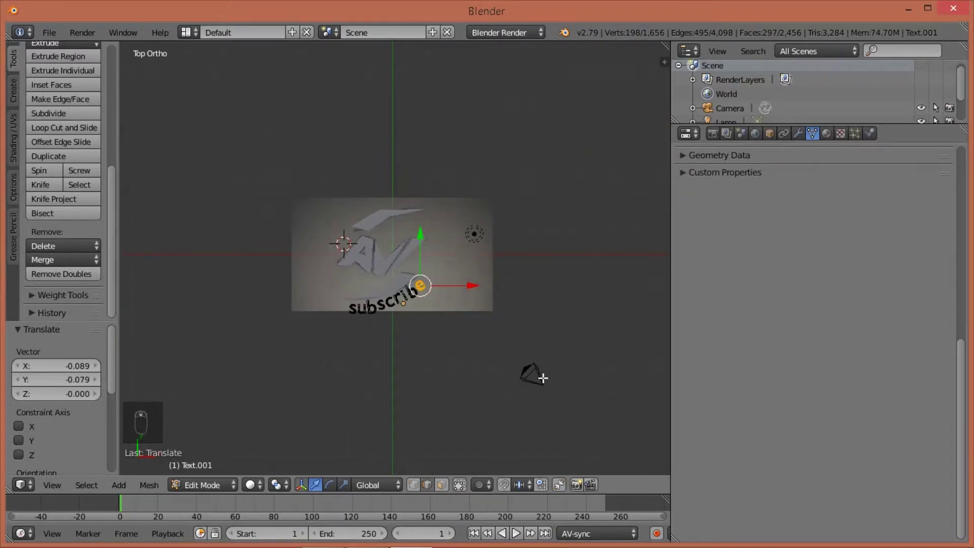
scroll(475, 345, "down", 2)
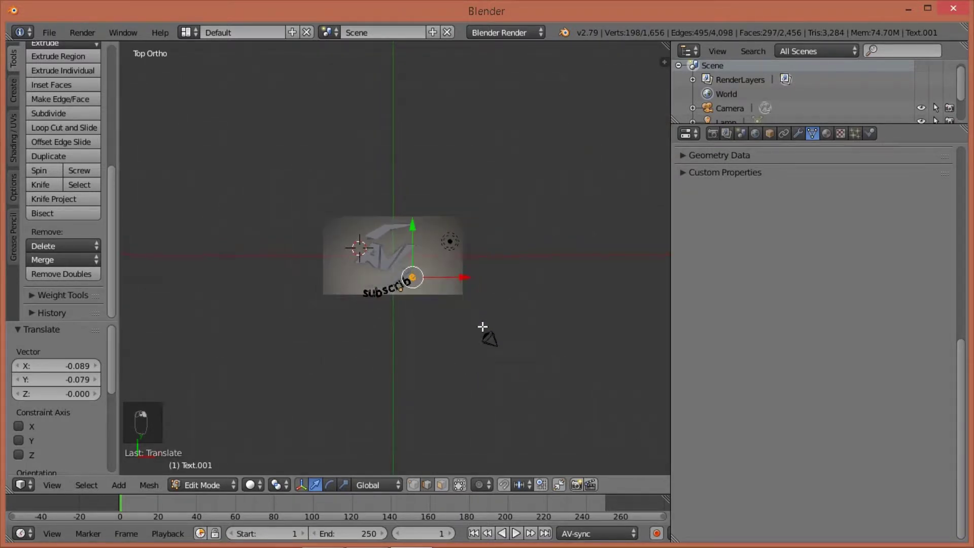
Step: Leave Edit Mode for Object Mode and select the camera
left_click(235, 485)
left_click(226, 467)
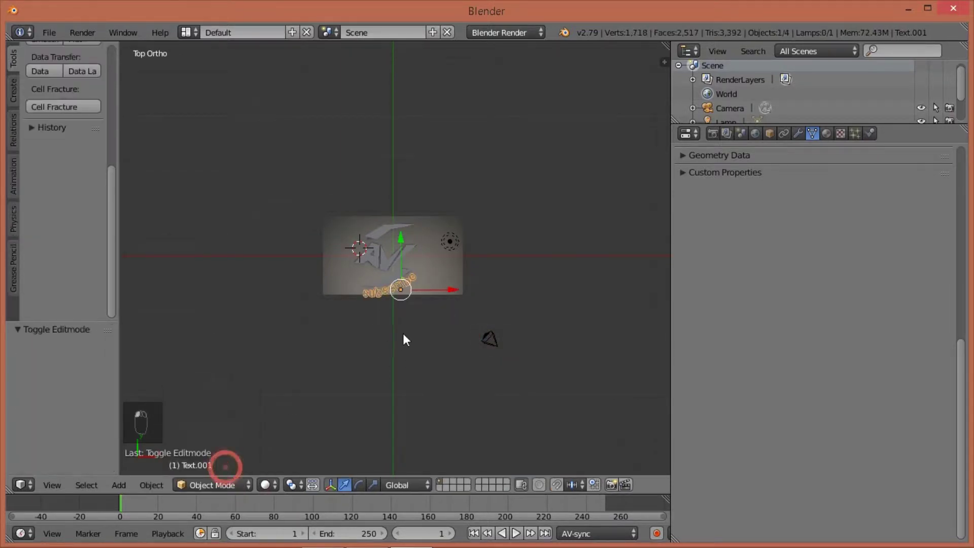
right_click(399, 259)
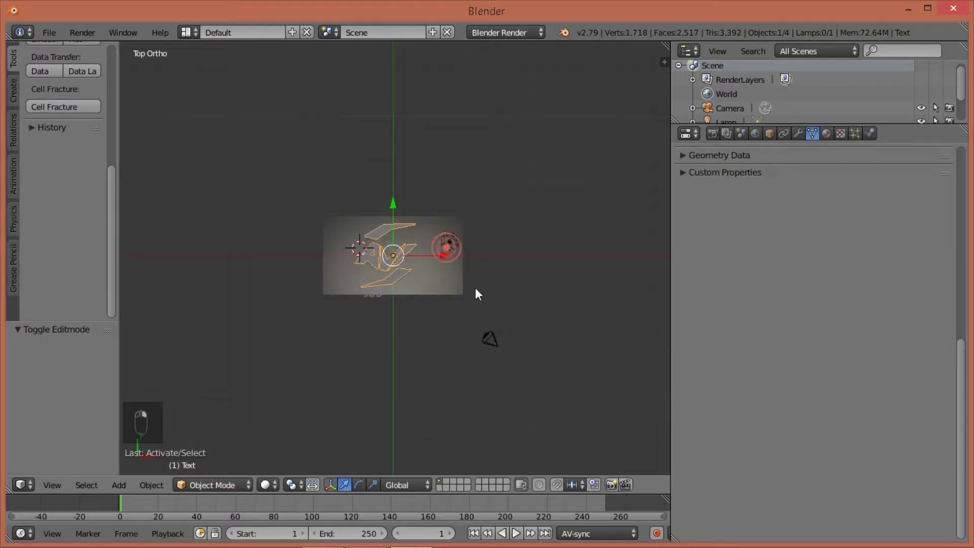
right_click(447, 247)
right_click(493, 344)
middle_click_drag(434, 358, 515, 223)
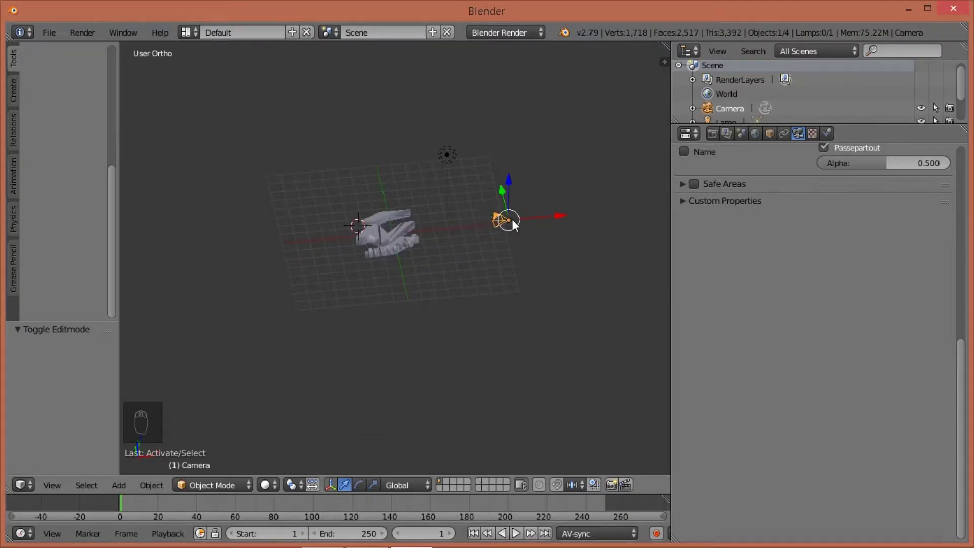
Step: Move the camera about 1.05 units along the X axis
mouse_move(537, 217)
left_mouse_down()
mouse_move(563, 218)
mouse_move(507, 222)
mouse_move(529, 219)
mouse_move(520, 218)
left_mouse_up()
scroll(431, 245, "up", 5)
middle_click_drag(520, 217, 444, 257)
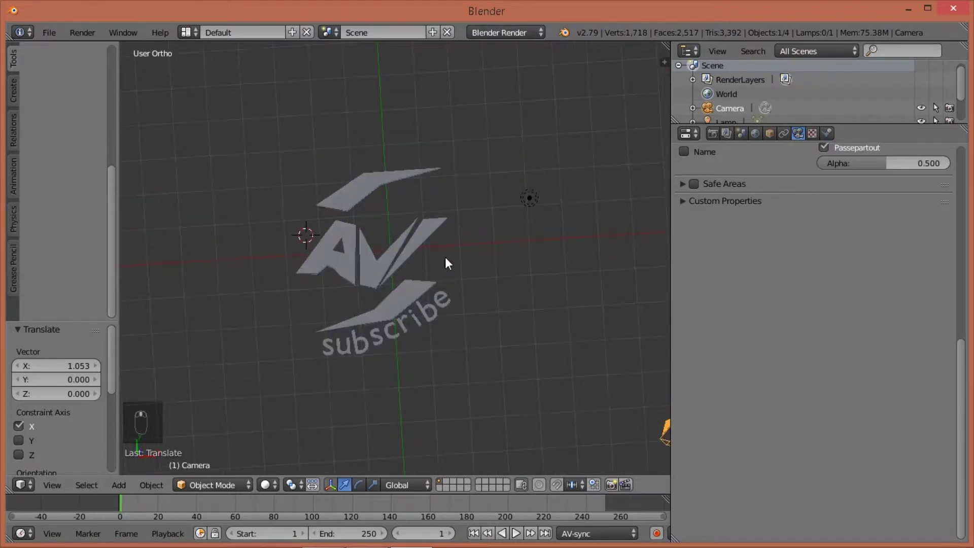
Step: Align the camera to the top view of the logo and check its framing
key("KP_7")
scroll(392, 263, "up", 4)
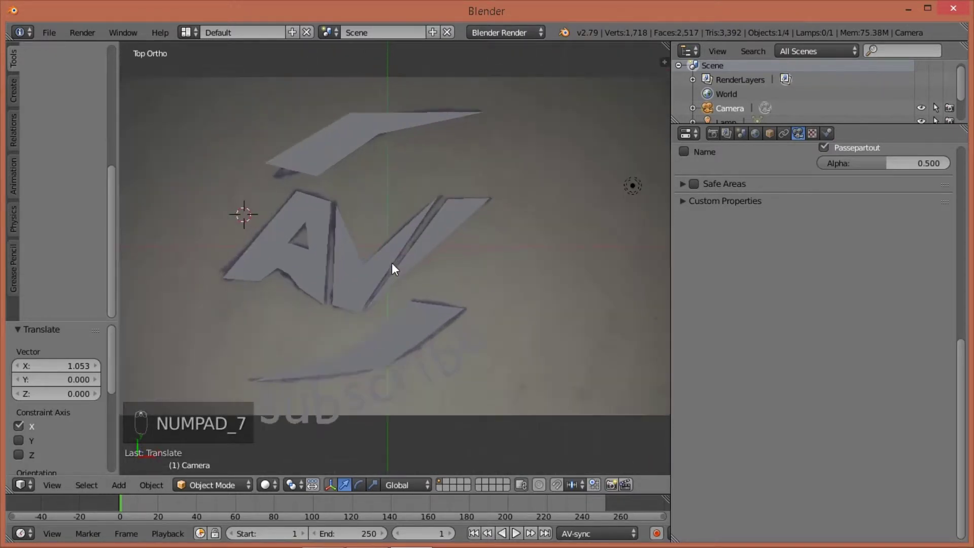
scroll(394, 265, "down", 1)
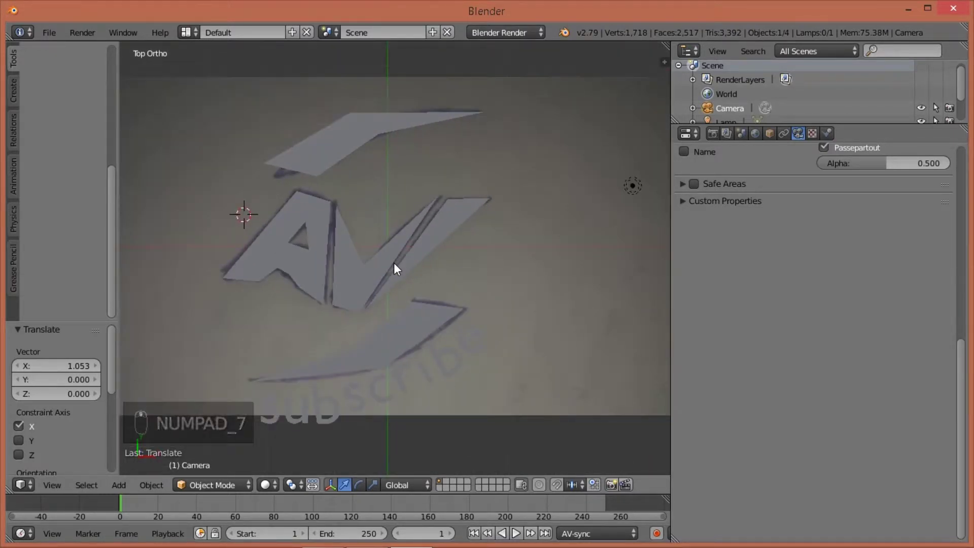
key("ctrl+alt+KP_0")
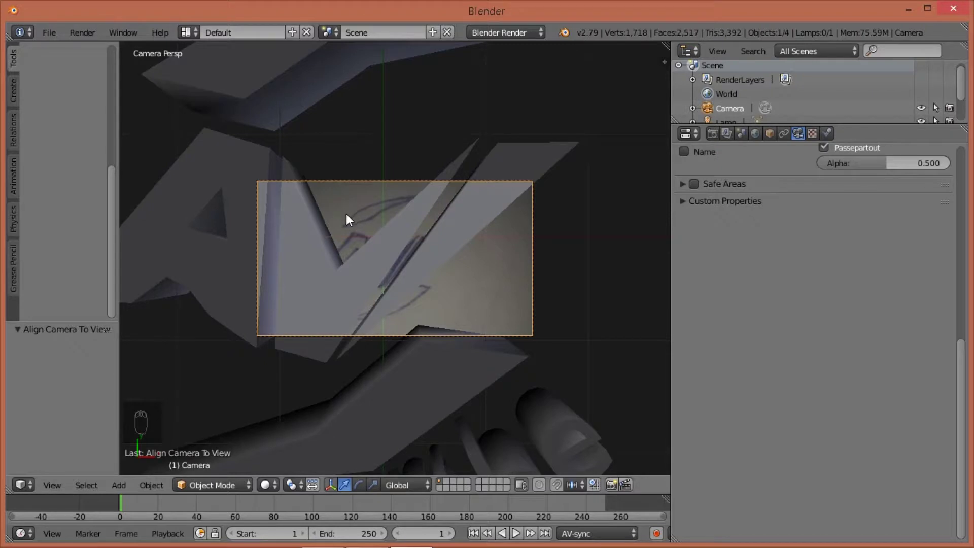
scroll(347, 219, "down", 5)
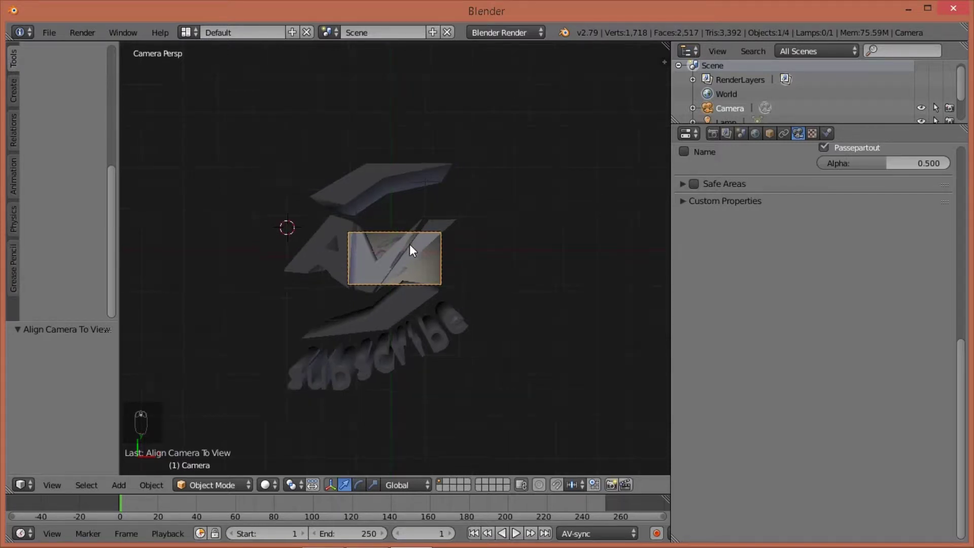
scroll(410, 247, "up", 2)
scroll(412, 244, "down", 1)
scroll(413, 244, "up", 1)
scroll(404, 250, "down", 1)
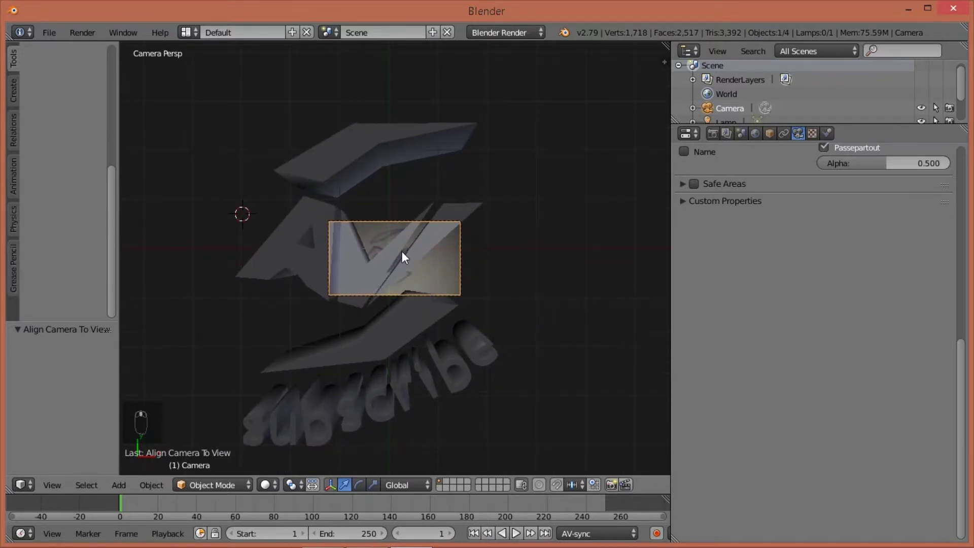
scroll(402, 253, "down", 1)
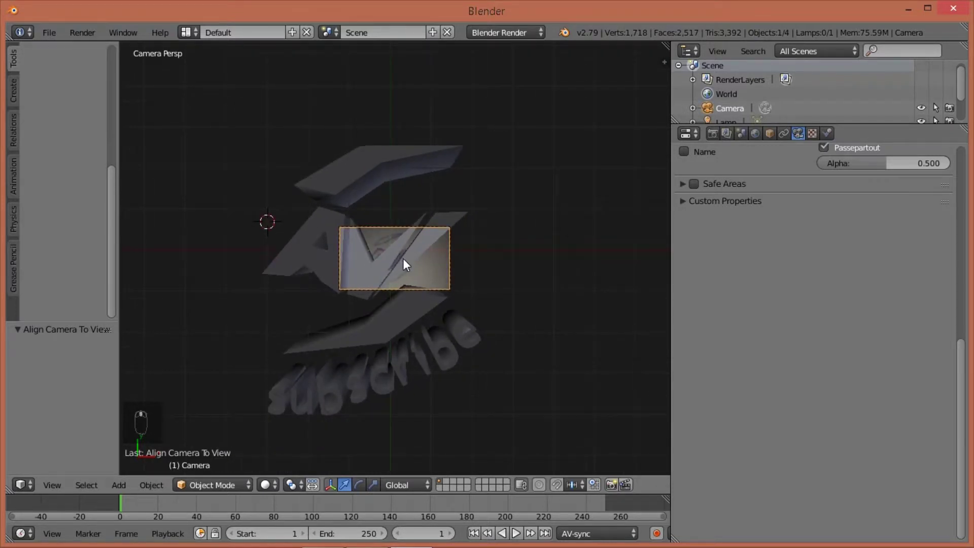
Step: Enable Lock Camera to View so that viewport navigation moves the camera
scroll(395, 259, "up", 2)
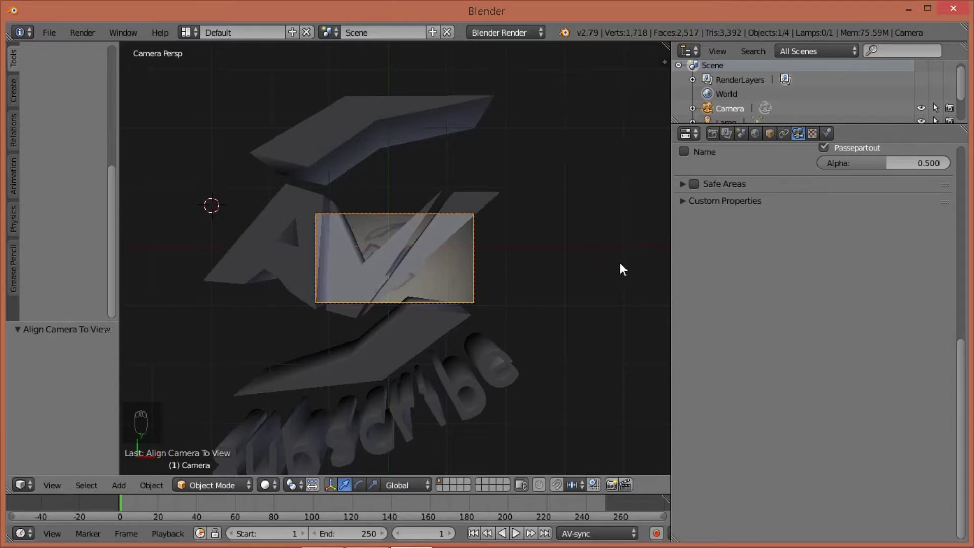
key("n")
scroll(607, 342, "down", 5)
scroll(562, 243, "down", 3)
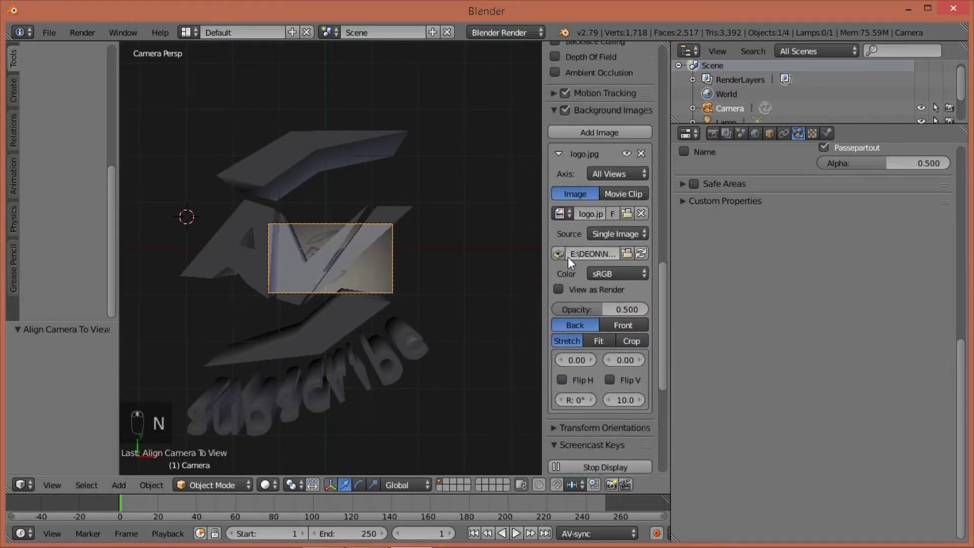
scroll(567, 257, "down", 10)
scroll(578, 258, "up", 5)
scroll(586, 255, "up", 12)
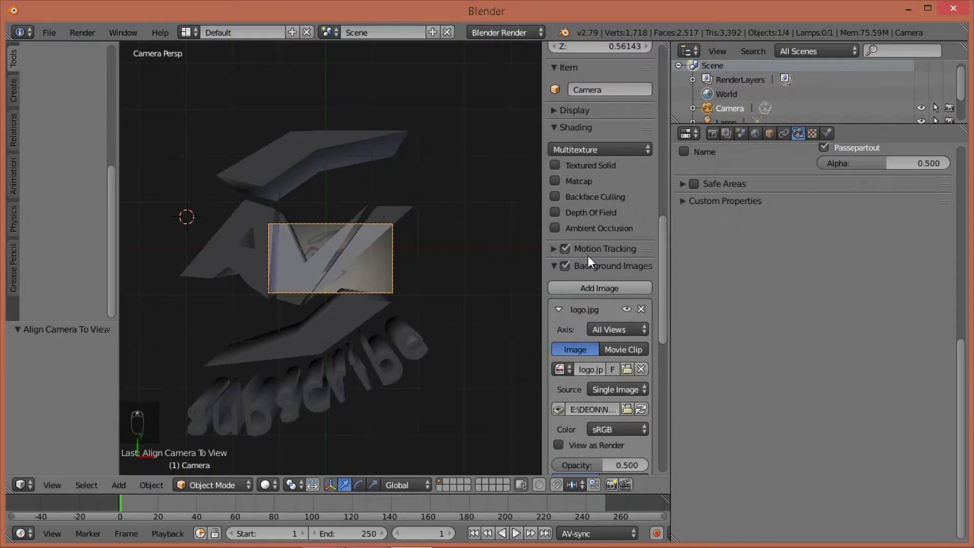
scroll(585, 214, "up", 10)
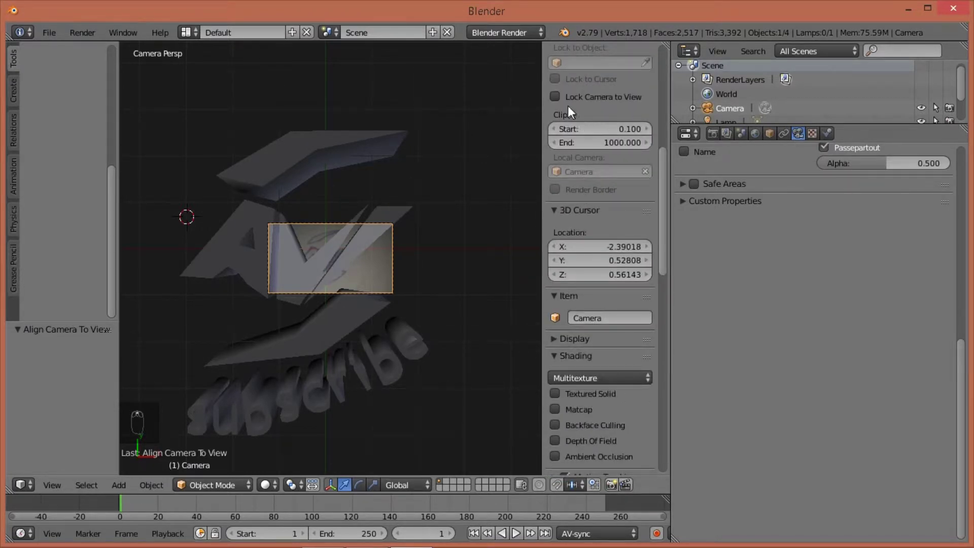
left_click(556, 97)
Step: Tilt the locked camera slightly and pull it back until the whole AV logo and subscribe text fit inside its frame
mouse_move(321, 260)
middle_mouse_down()
mouse_move(344, 246)
mouse_move(321, 259)
mouse_move(357, 269)
mouse_move(321, 243)
mouse_move(333, 258)
middle_mouse_up()
key("KP_7")
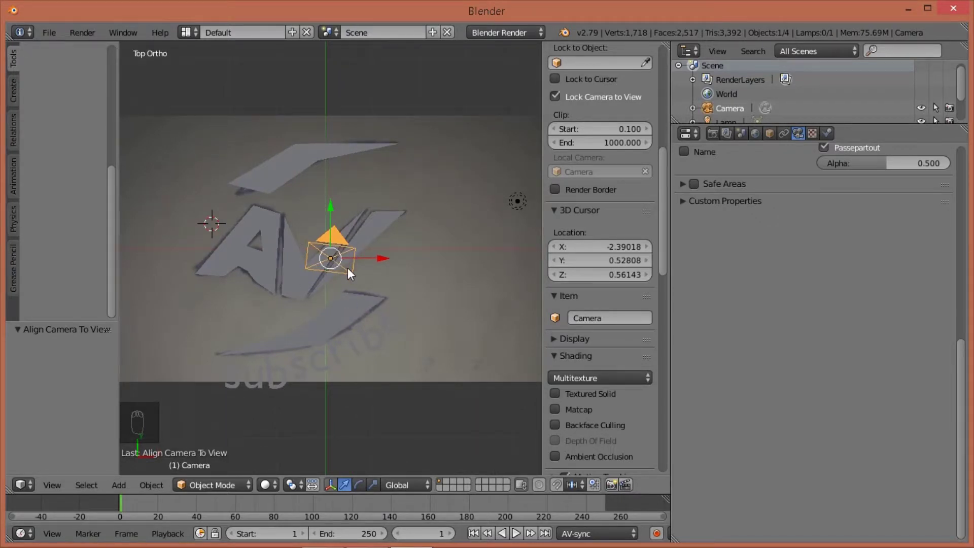
key("KP_0")
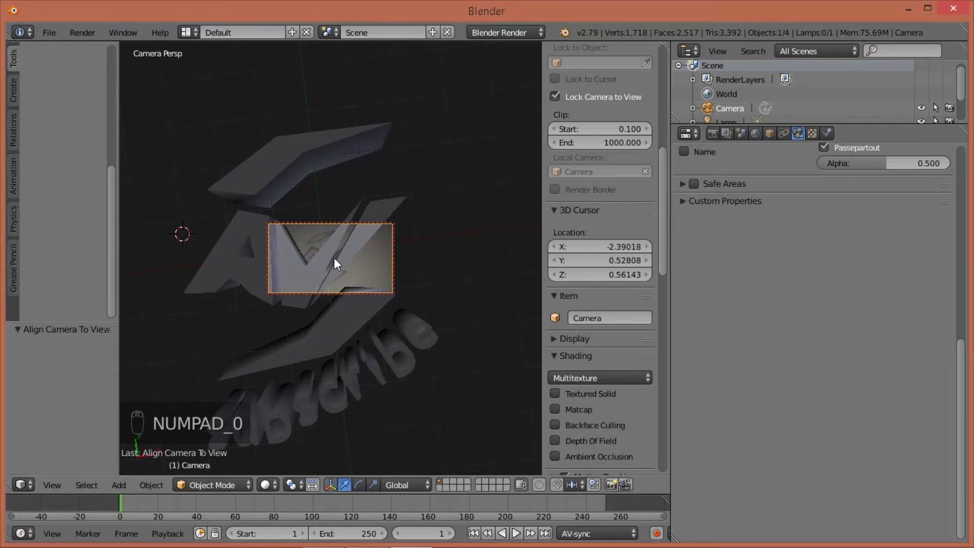
scroll(334, 257, "down", 6)
middle_click_drag(334, 256, 334, 257)
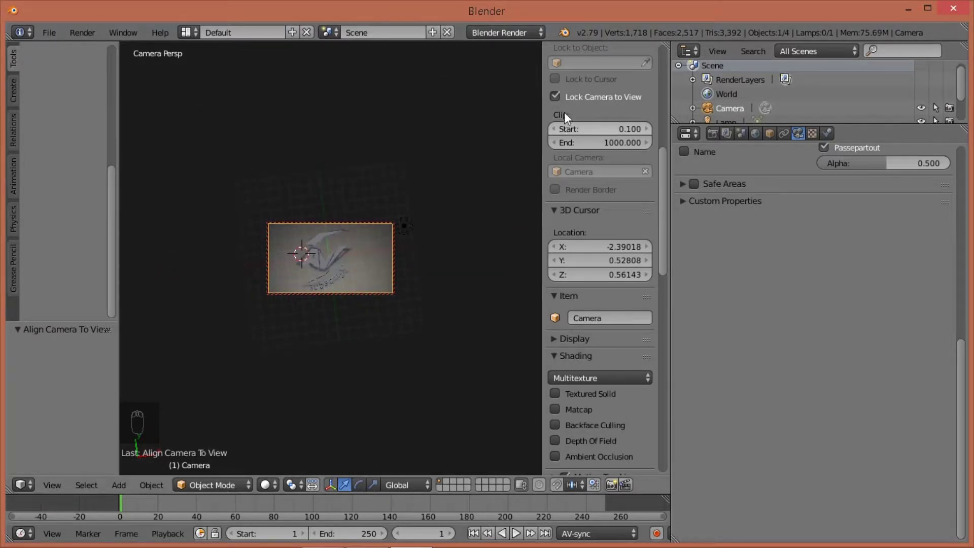
Step: Unlock the camera from the view, enlarge the camera frame in the viewport, and turn Lock Camera to View back on
left_click(557, 95)
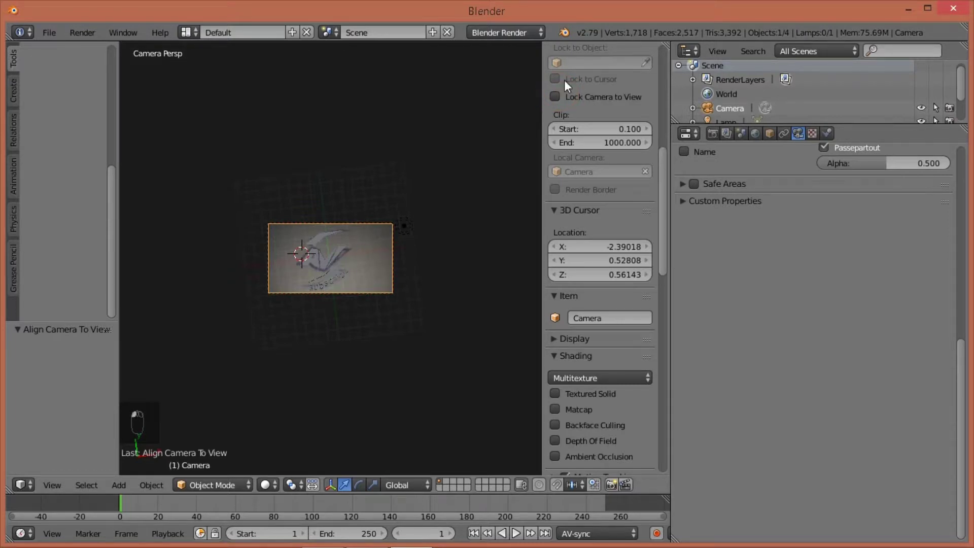
scroll(341, 253, "up", 7)
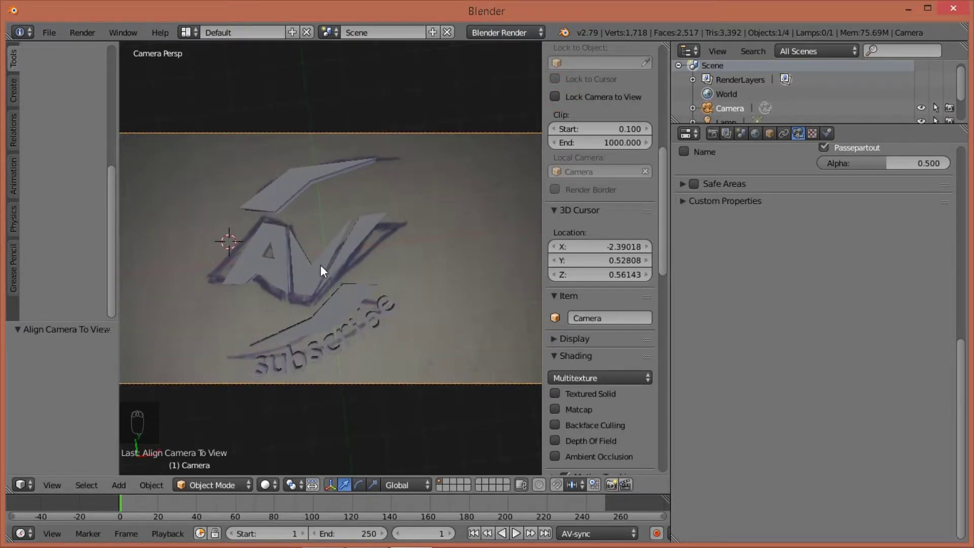
scroll(323, 261, "down", 2)
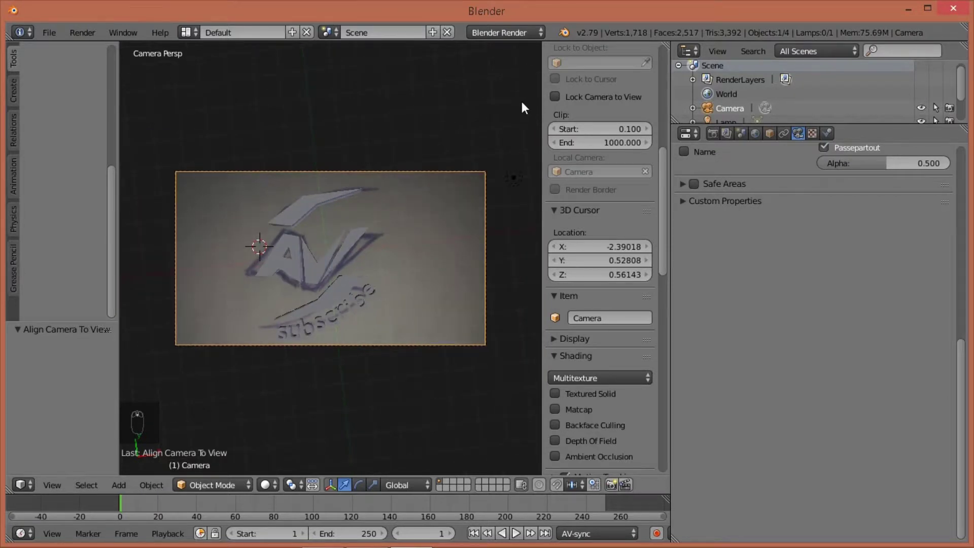
left_click(556, 97)
key("n")
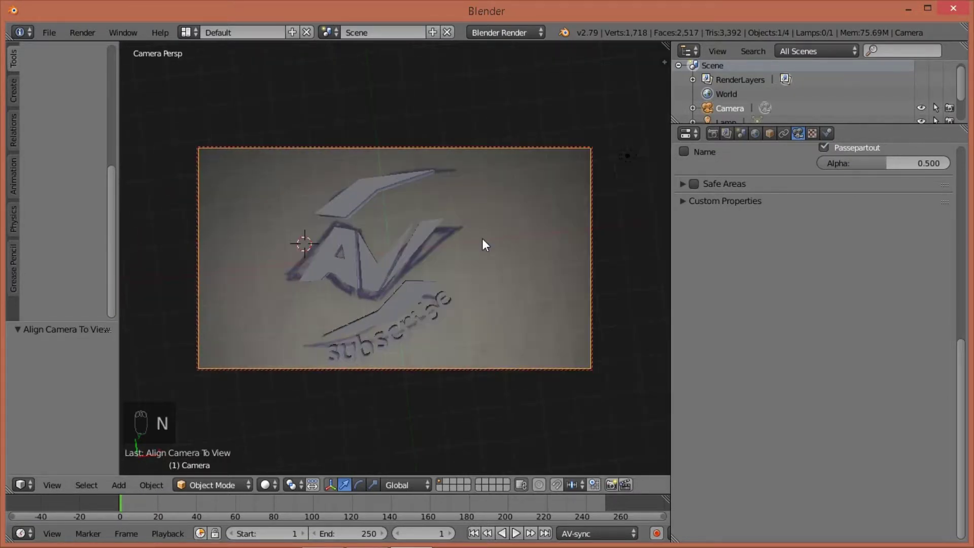
Step: Check the camera shot in rendered shading, and view the logo from an angle outside the camera view
key("shift+z")
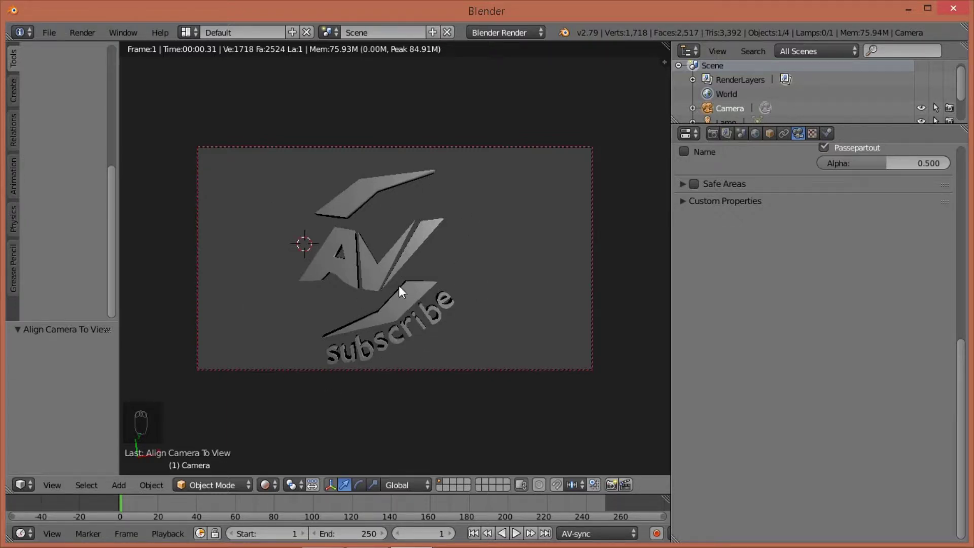
key("shift+z")
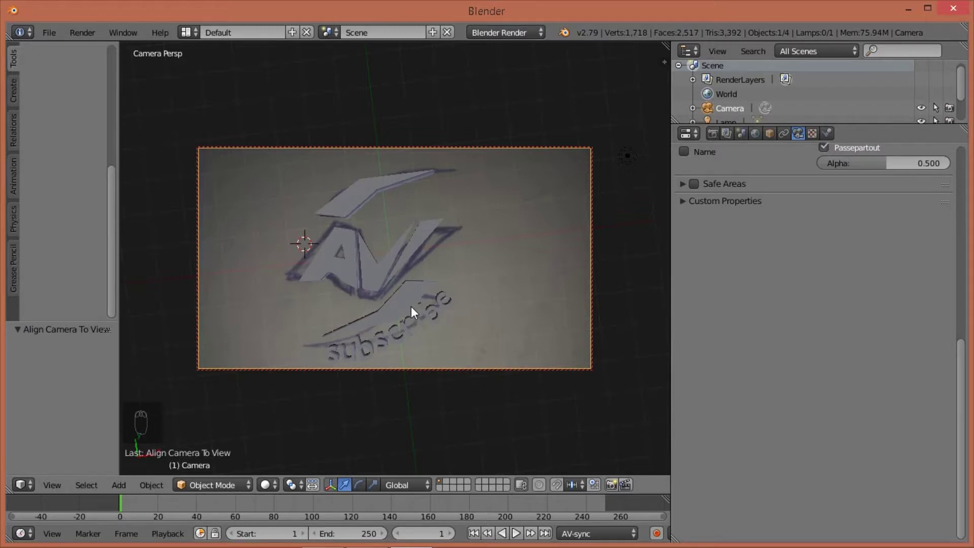
key("KP_0")
middle_click_drag(406, 301, 370, 236)
scroll(369, 235, "up", 7)
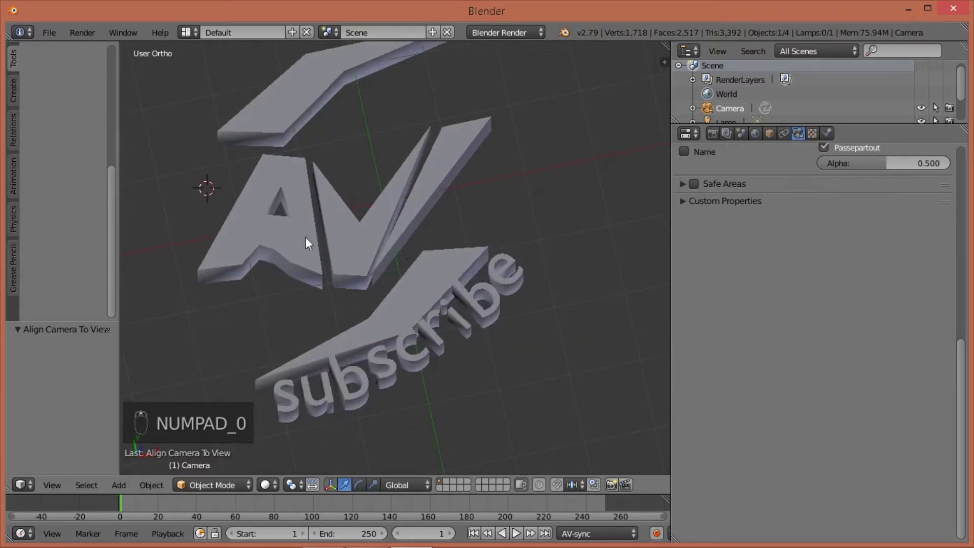
Step: Select the AV logo together with the subscribe text as the active object and add a new material
right_click(305, 237)
scroll(366, 141, "down", 2)
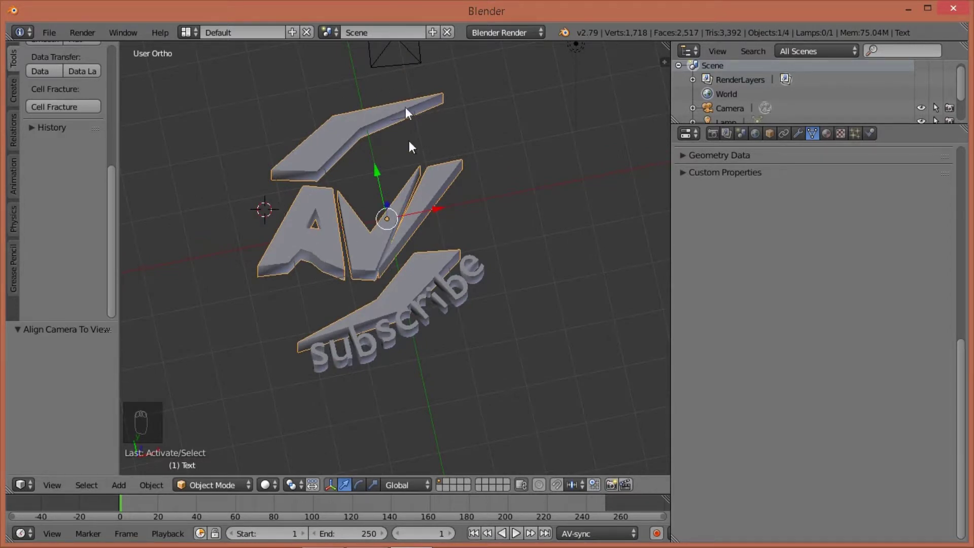
right_click(389, 333)
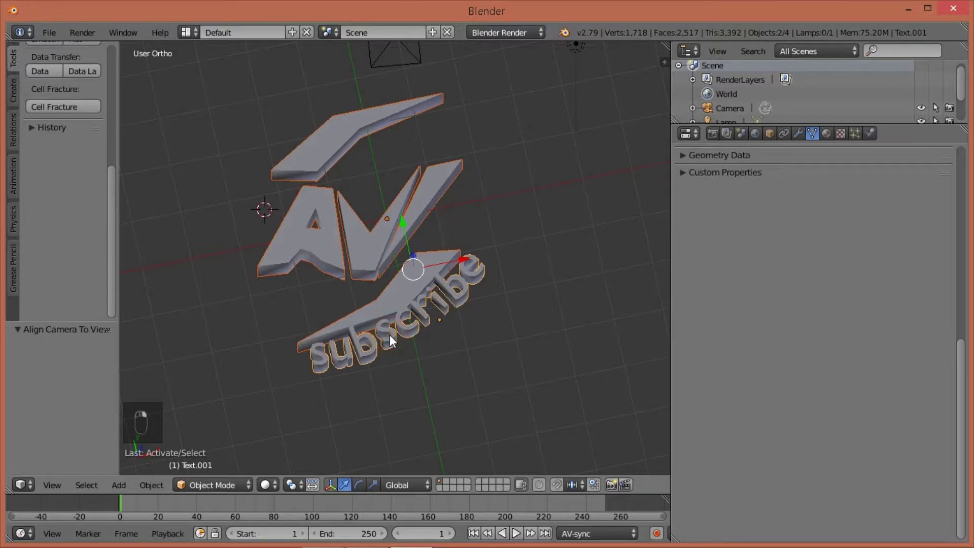
right_click(358, 255)
right_click(390, 320)
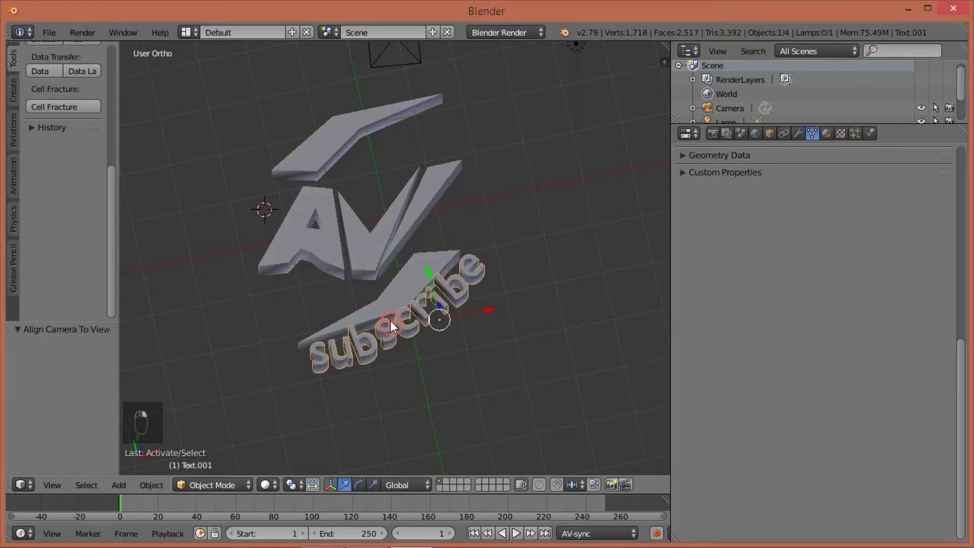
right_click(373, 251)
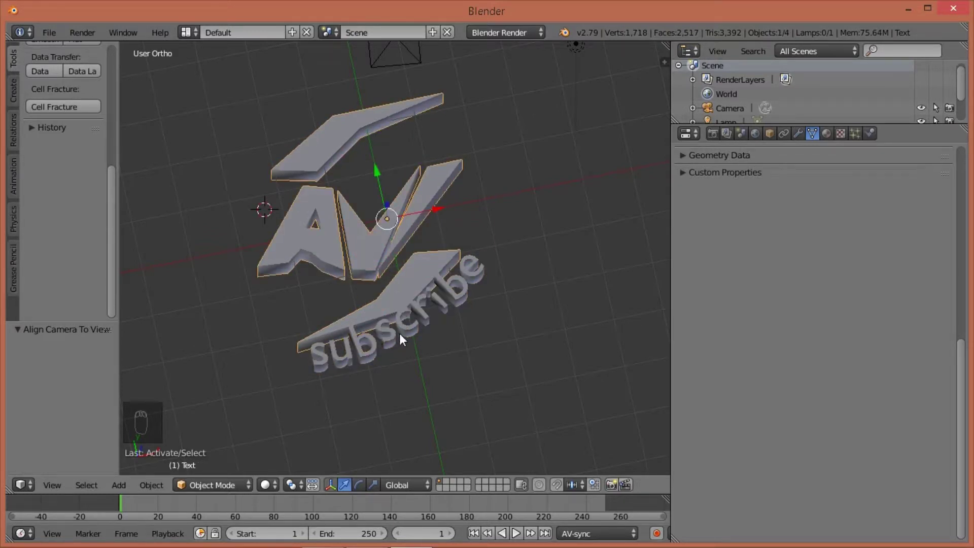
right_click(407, 327, "shift")
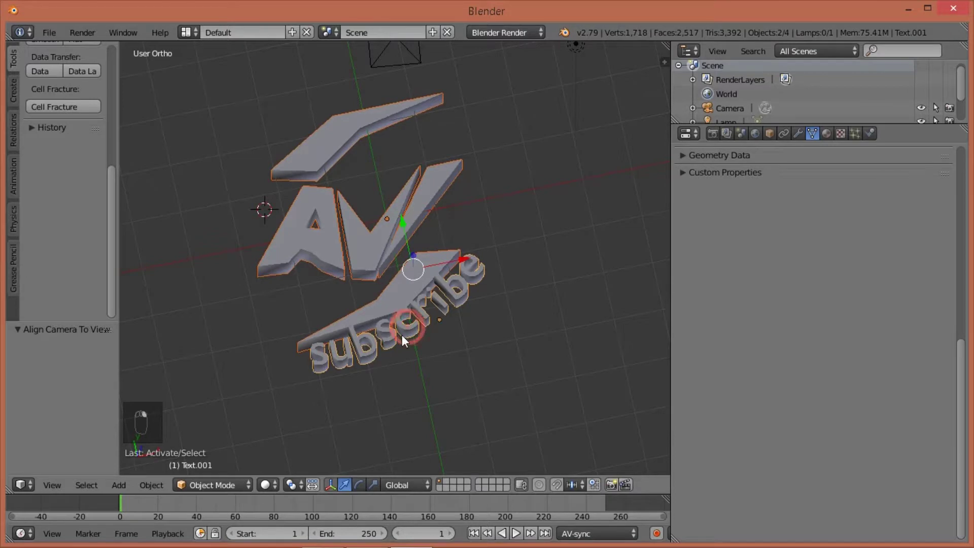
left_click(825, 133)
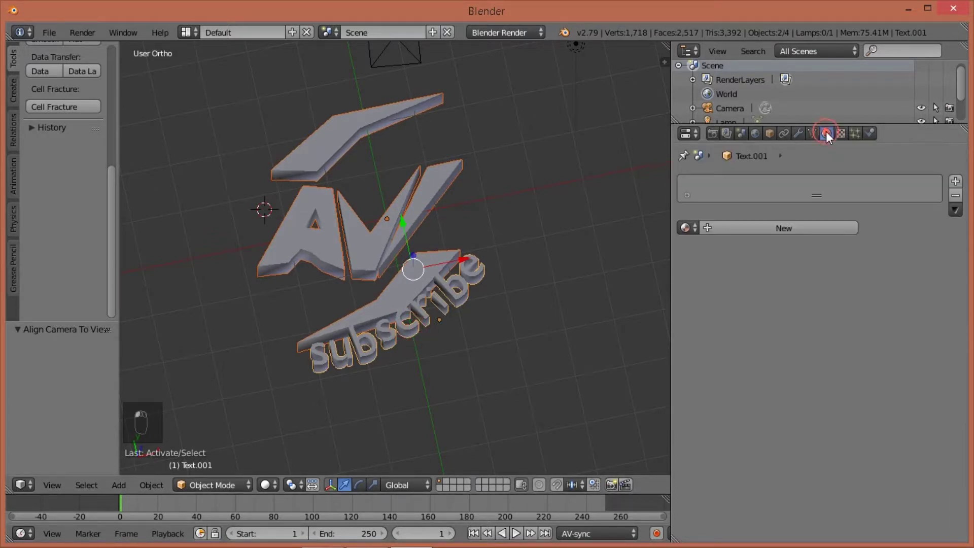
left_click(782, 229)
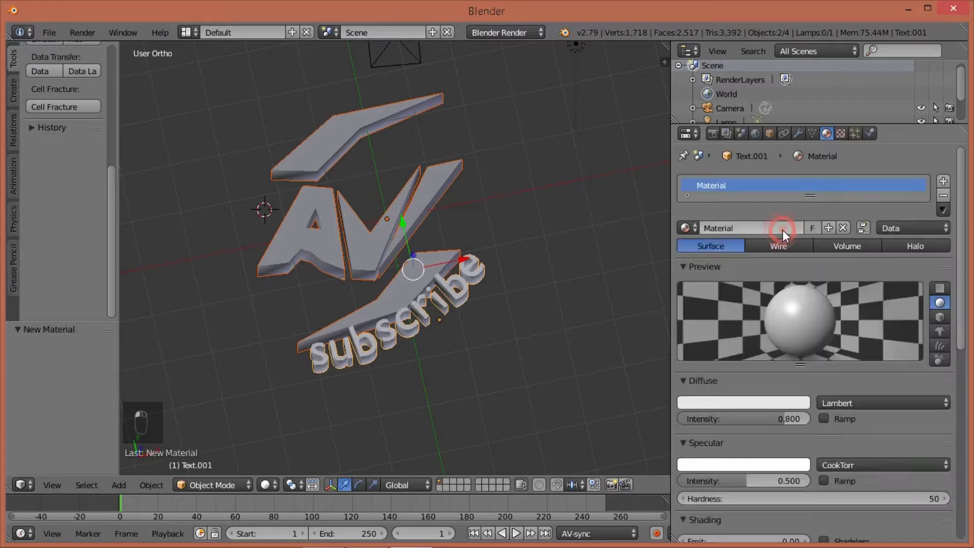
Step: Switch the render engine to Cycles Render and set the material's diffuse colour to red with RGB 0.800, 0.130, 0.107
left_click(541, 35)
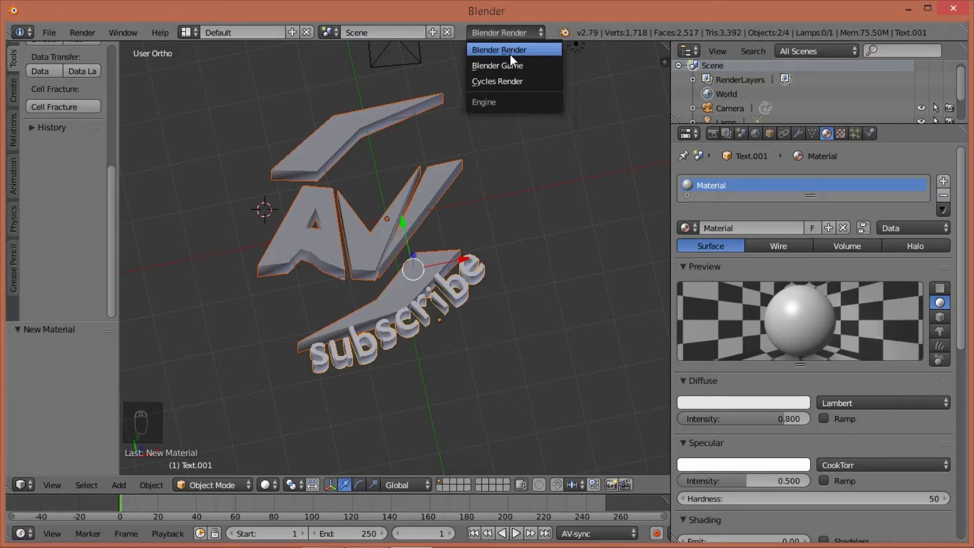
left_click(510, 84)
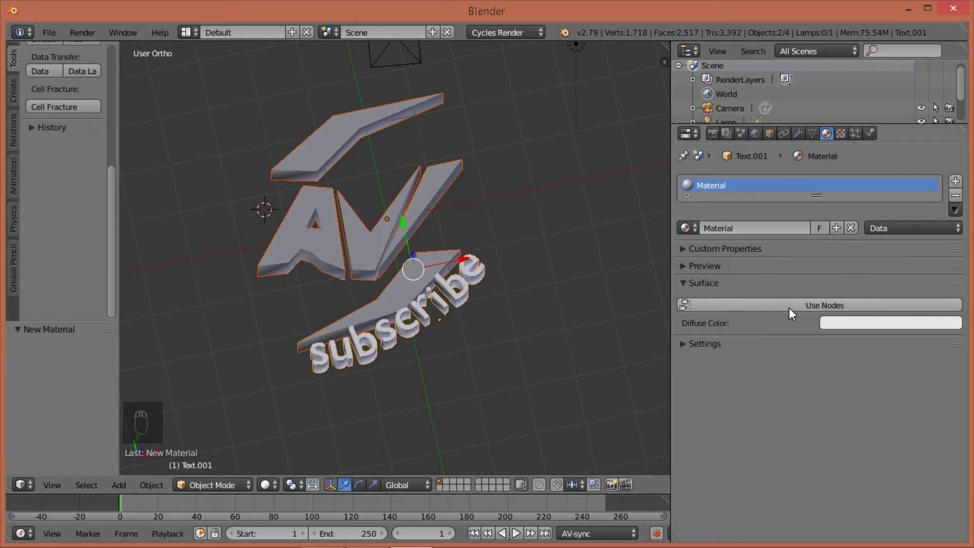
left_click(867, 323)
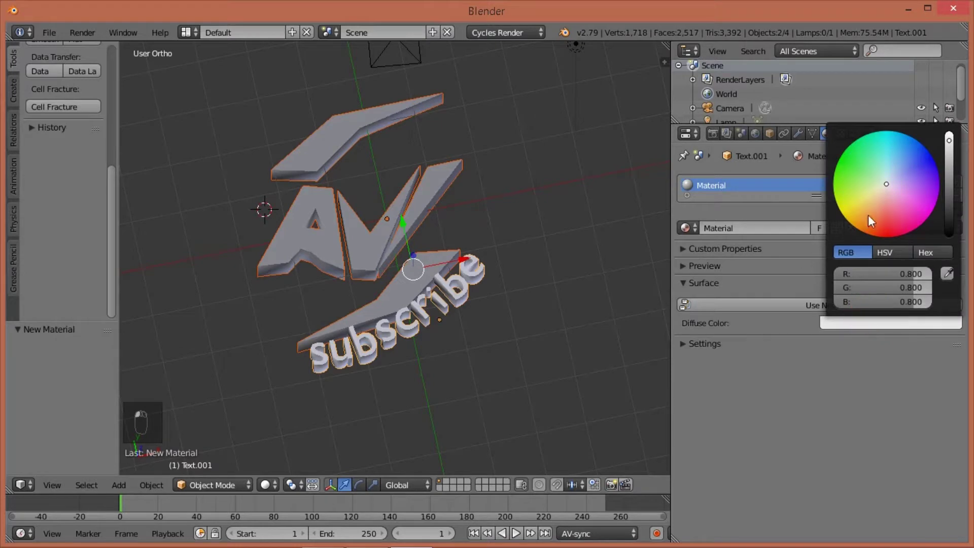
left_click_drag(884, 186, 884, 216)
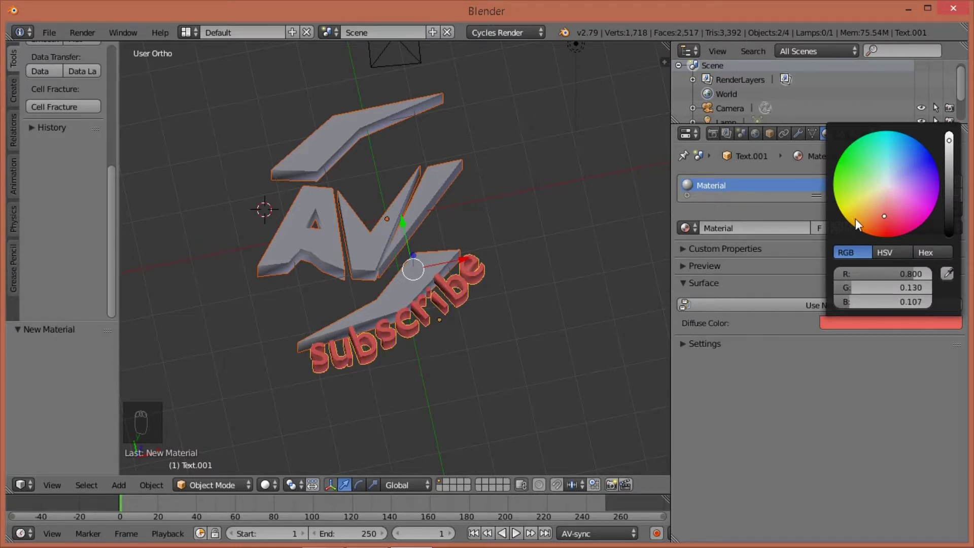
left_click(621, 272)
Step: Reselect the AV logo and subscribe text, and add a second material slot with a new red Diffuse BSDF material
right_click(367, 237)
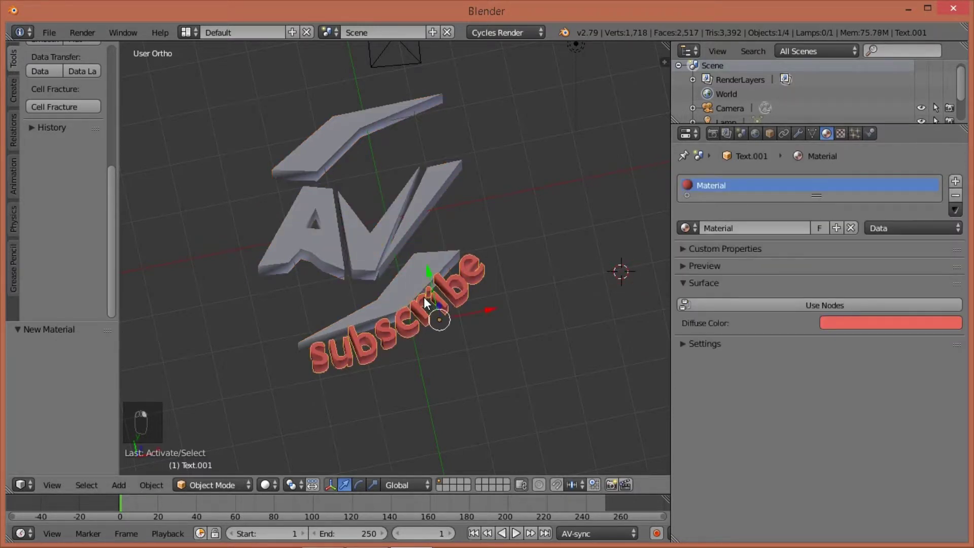
right_click(382, 240, "shift")
right_click(440, 295, "shift")
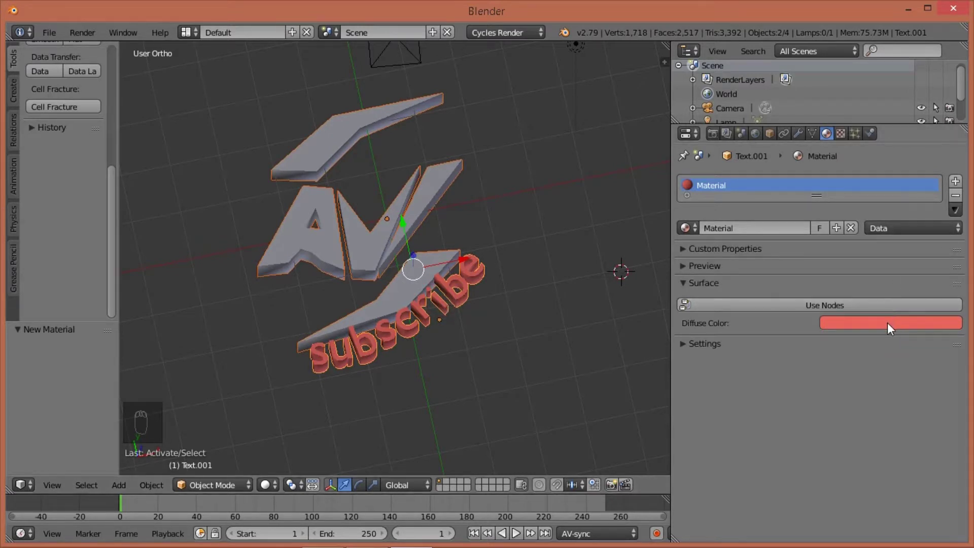
left_click(955, 181)
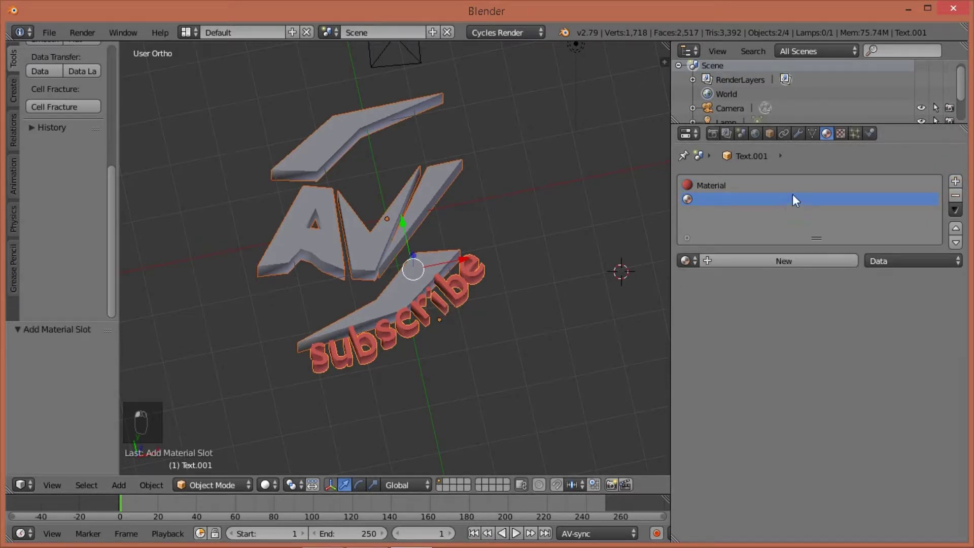
left_click(775, 260)
left_click(810, 362)
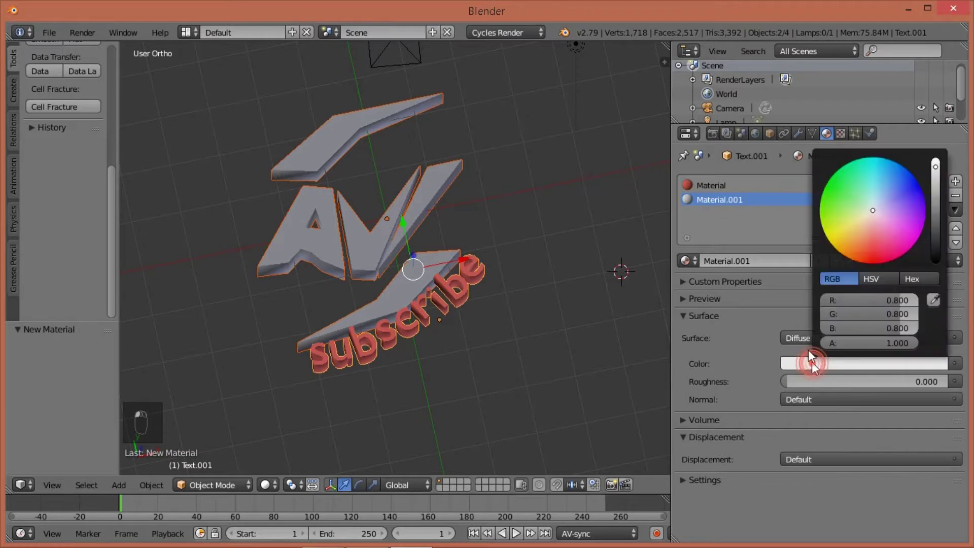
left_click(872, 252)
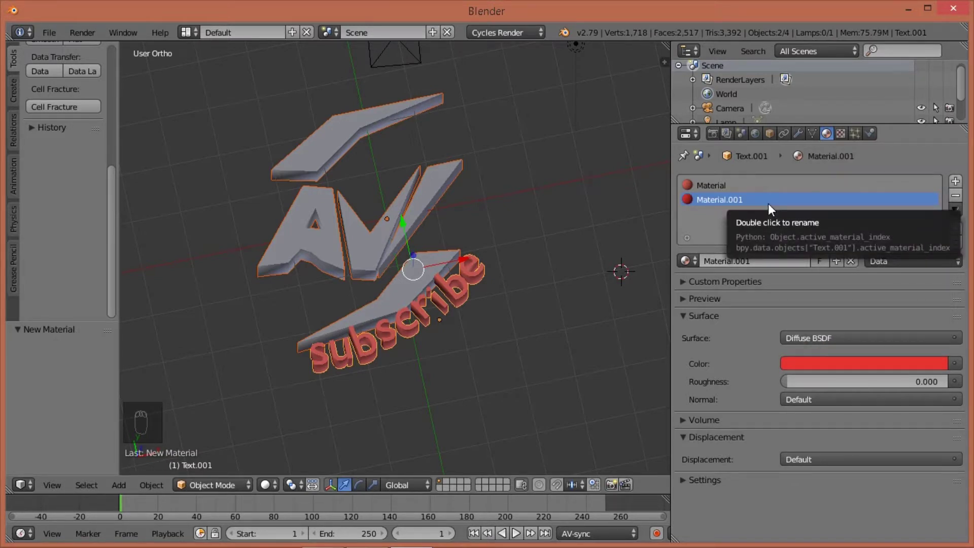
Step: Undo the second material slot, the red diffuse colour and the switch to Cycles Render
key("ctrl+z")
key("ctrl+z")
key("ctrl+z")
key("ctrl+z")
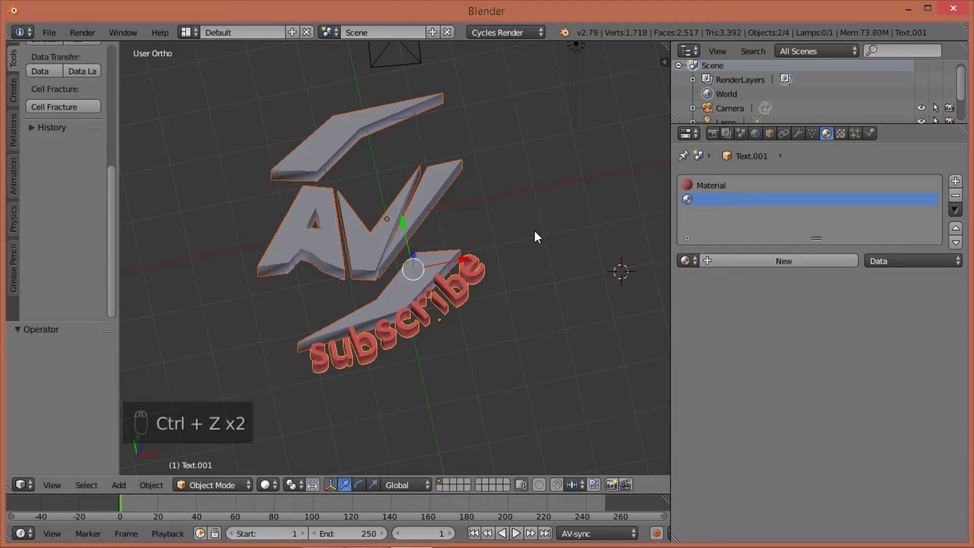
key("ctrl+z")
key("ctrl+z")
key("ctrl+z")
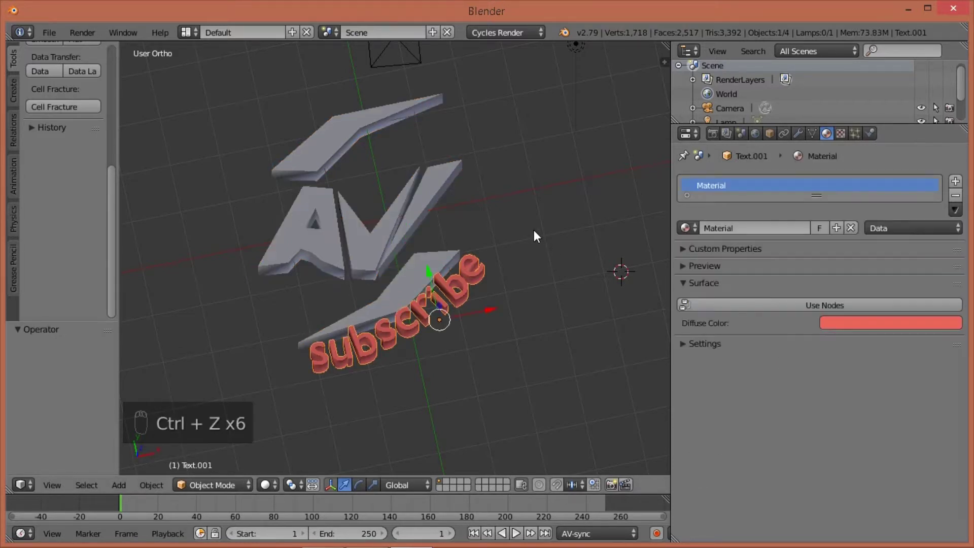
key("ctrl+z")
key("ctrl+z")
key("ctrl+z")
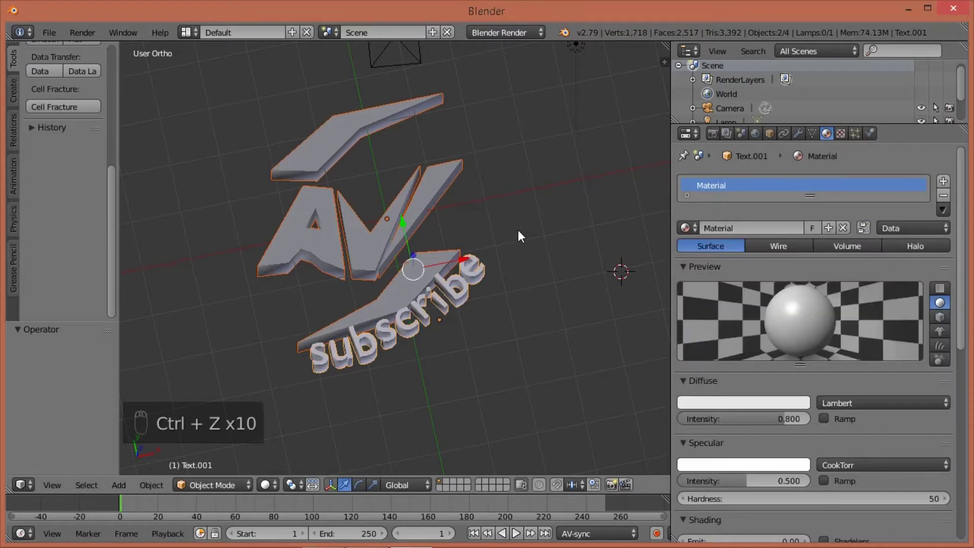
Step: Select only the AV logo and set the render engine to Cycles Render
right_click(400, 220)
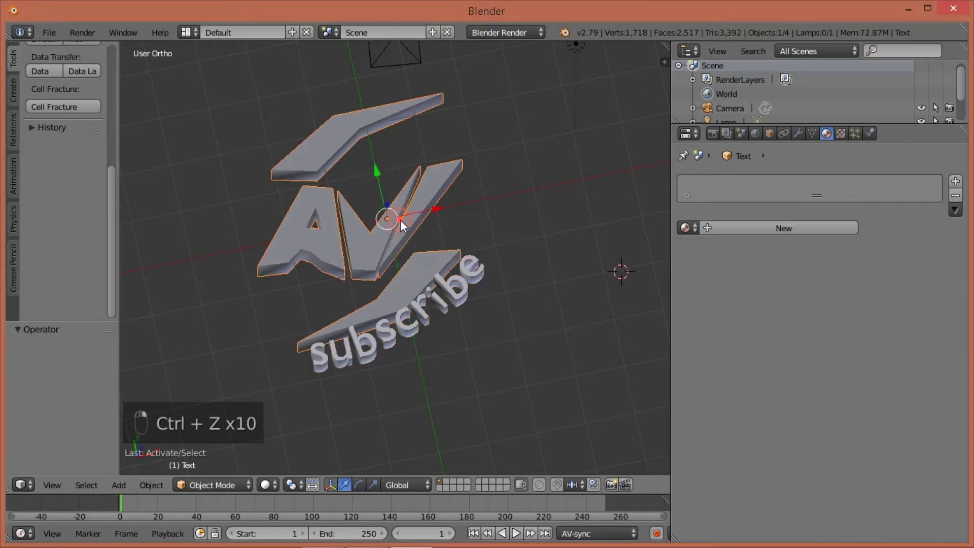
left_click(520, 34)
left_click(503, 77)
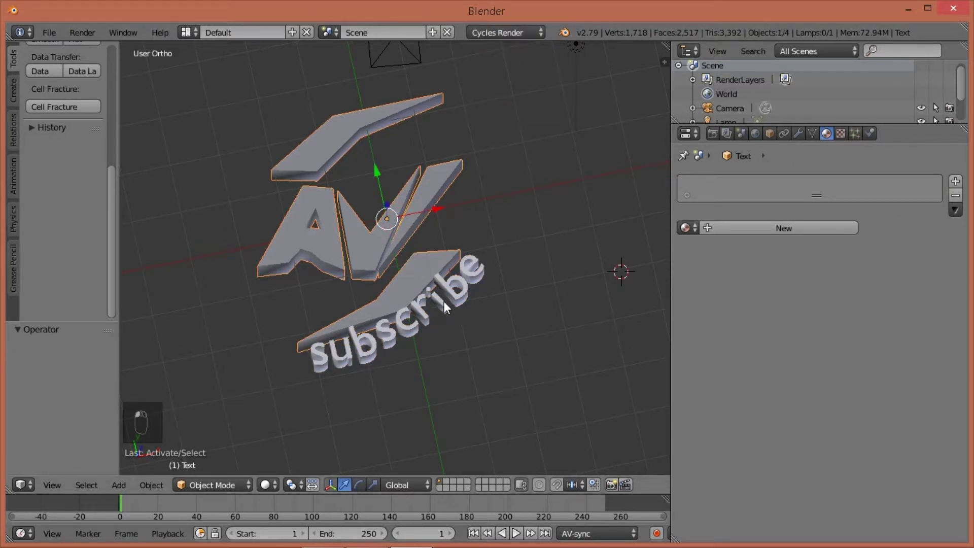
Step: Add the subscribe text to the selection, enable nodes on its material and give it a dark red Diffuse BSDF surface
right_click(442, 301, "shift")
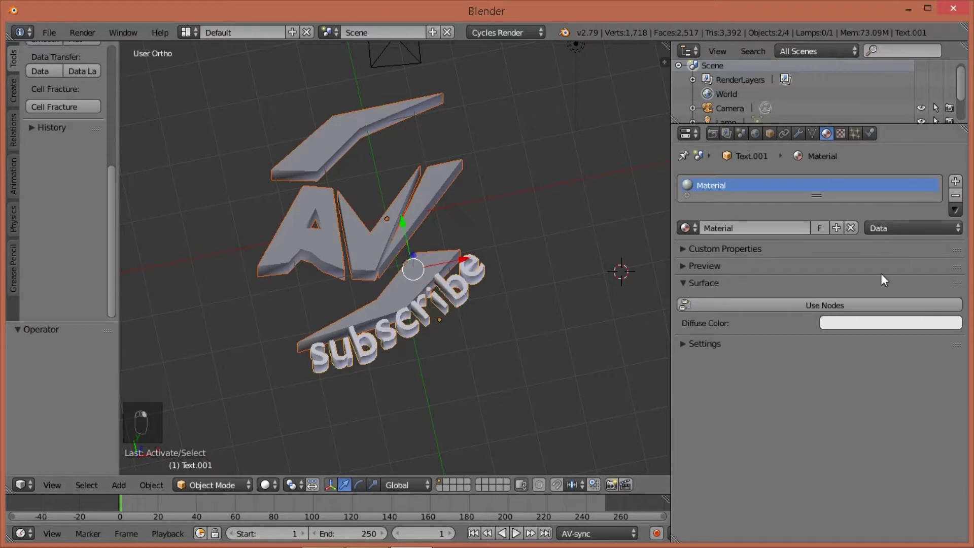
left_click(857, 303)
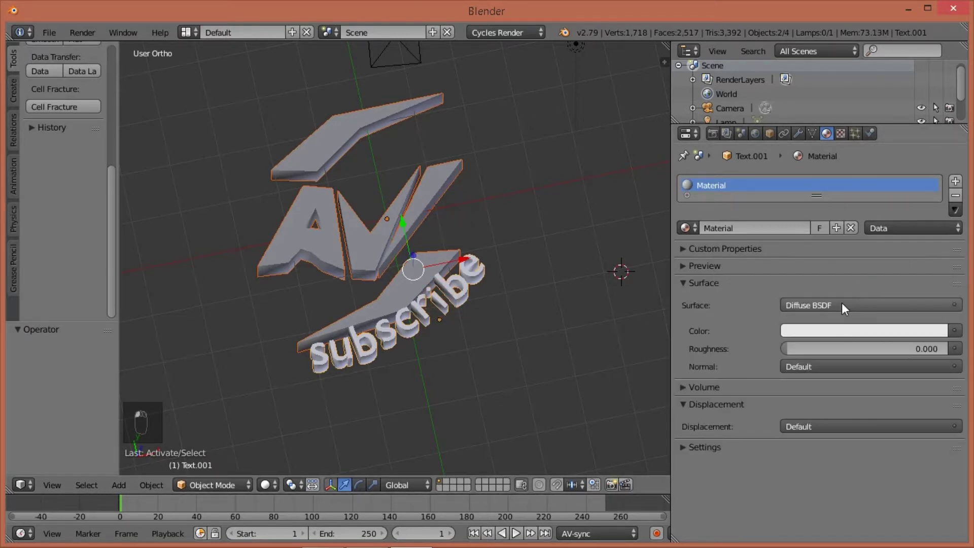
left_click(842, 304)
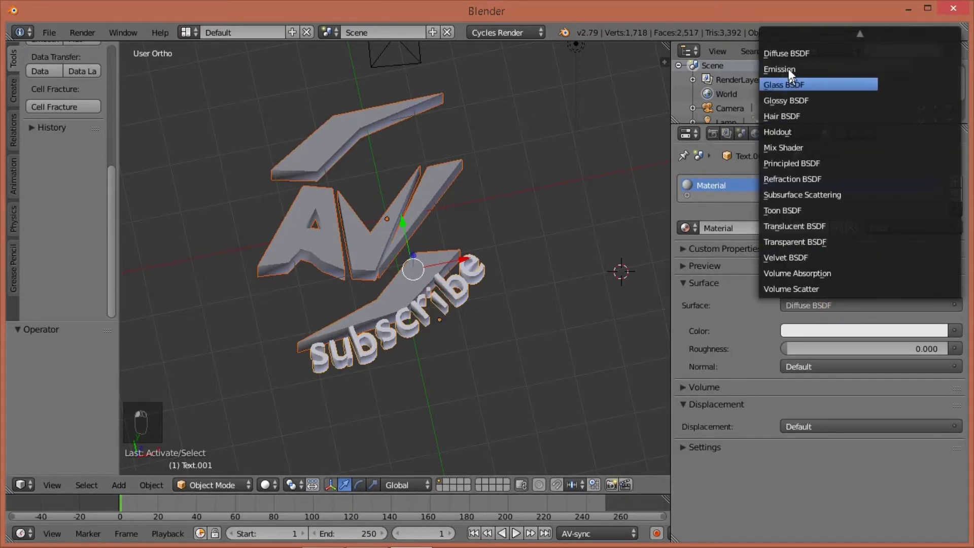
left_click(782, 52)
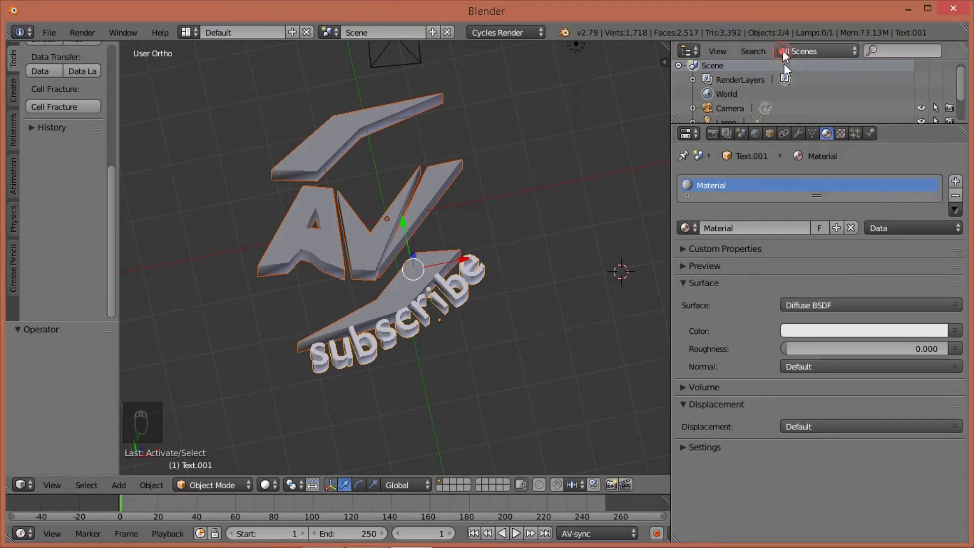
left_click(860, 330)
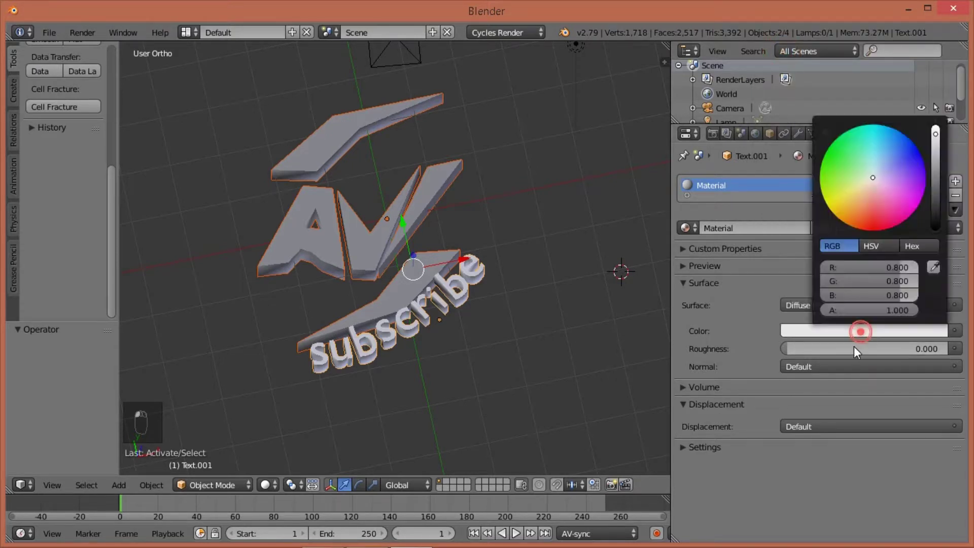
left_click(880, 202)
mouse_move(936, 200)
left_mouse_down()
mouse_move(935, 184)
mouse_move(936, 204)
mouse_move(935, 196)
left_mouse_up()
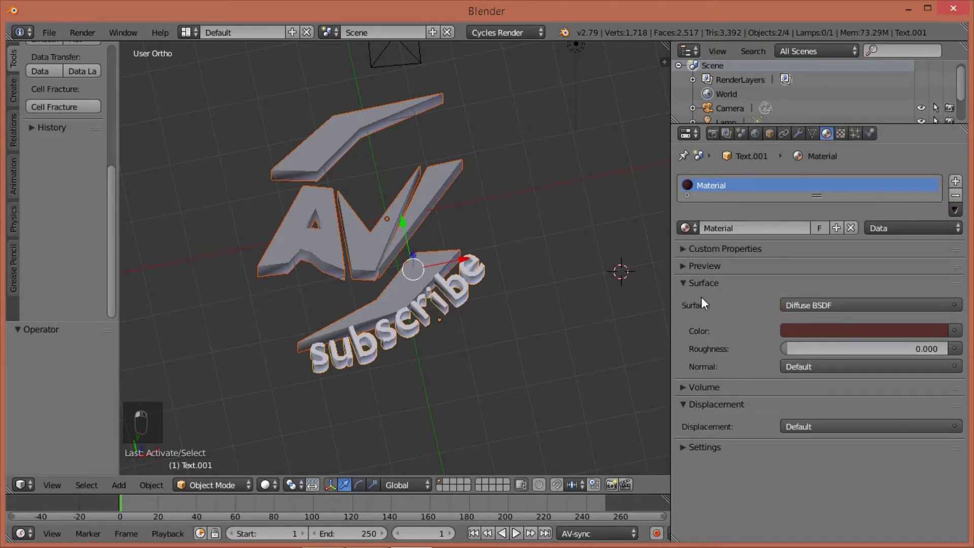
Step: Select only the subscribe text and check its dark red material in a rendered viewport preview
right_click(413, 326)
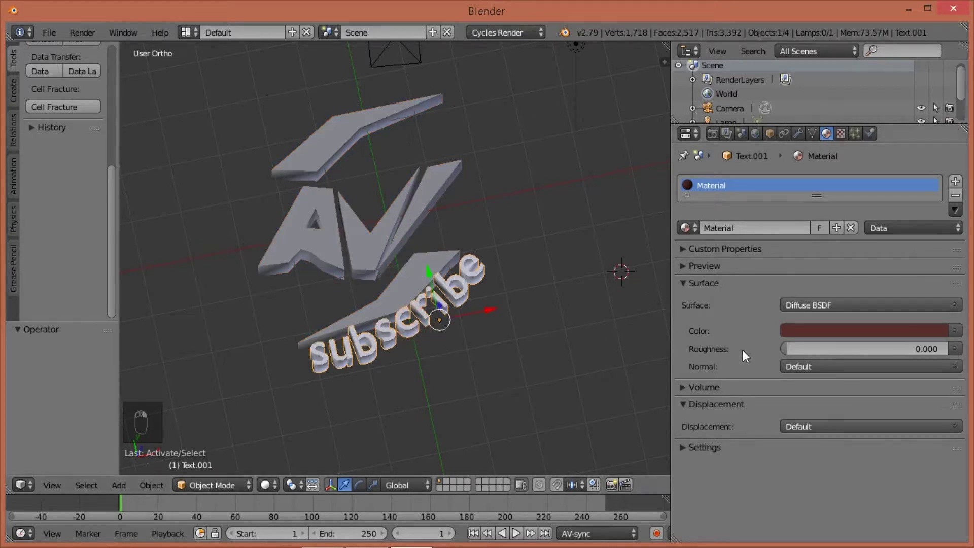
key("shift+z")
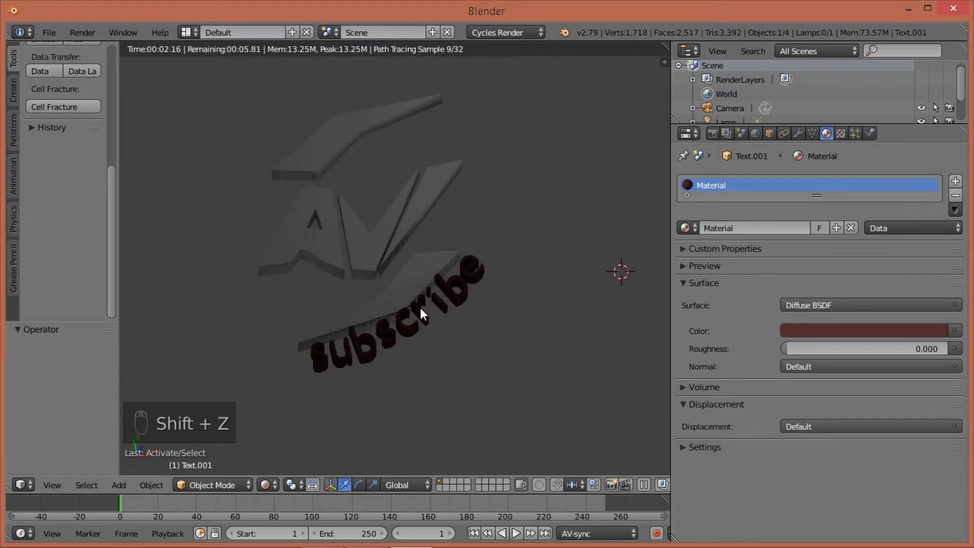
key("shift+z")
Step: Select the AV logo and give it a new Diffuse BSDF material with a dark red colour
right_click(368, 255)
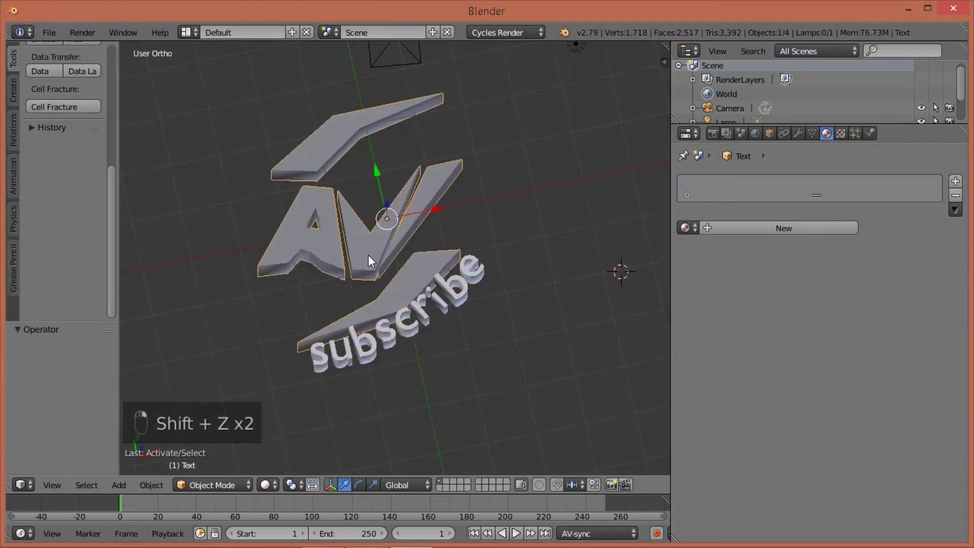
left_click(784, 230)
left_click(821, 330)
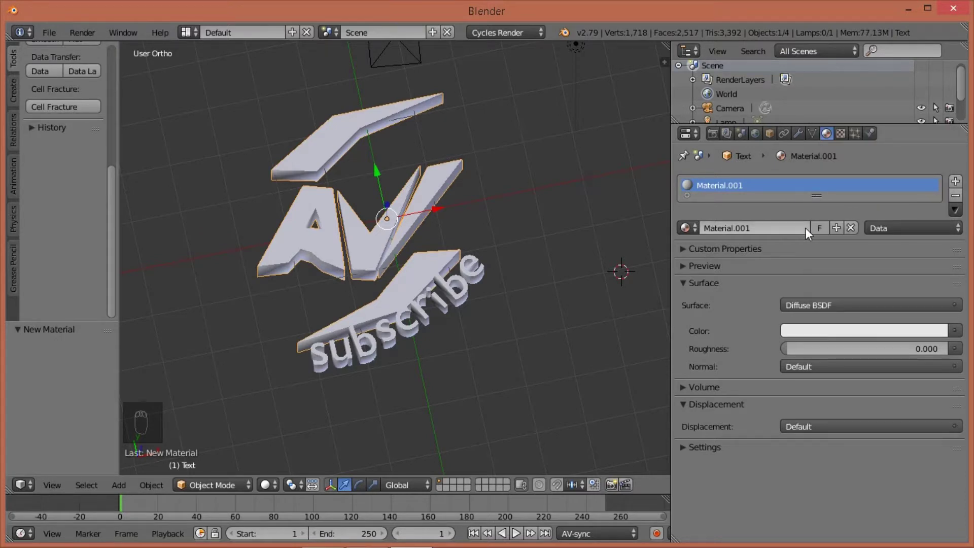
left_click(816, 331)
left_click_drag(860, 197, 868, 206)
left_click_drag(933, 185, 935, 195)
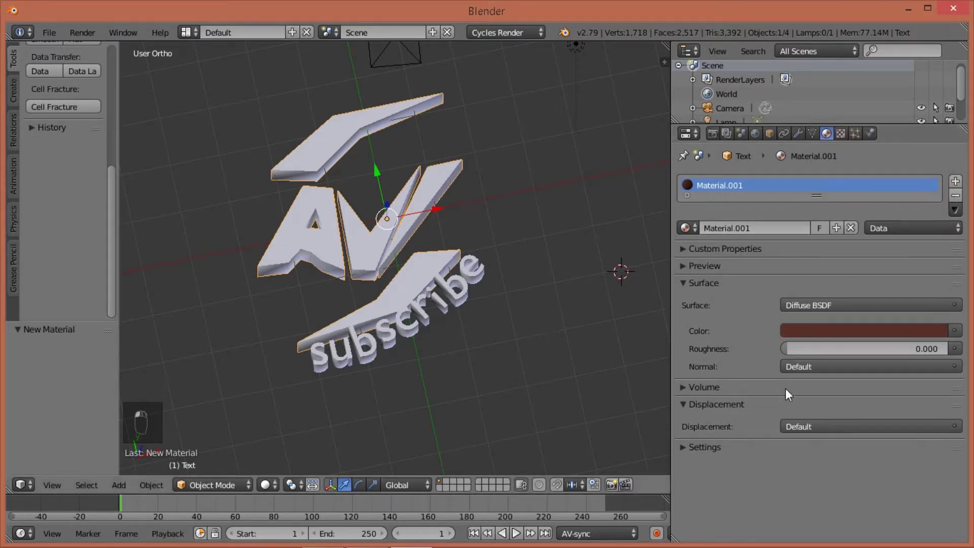
Step: Examine the red materials on the logo and subscribe text in a rendered viewport preview from another angle
key("shift+z")
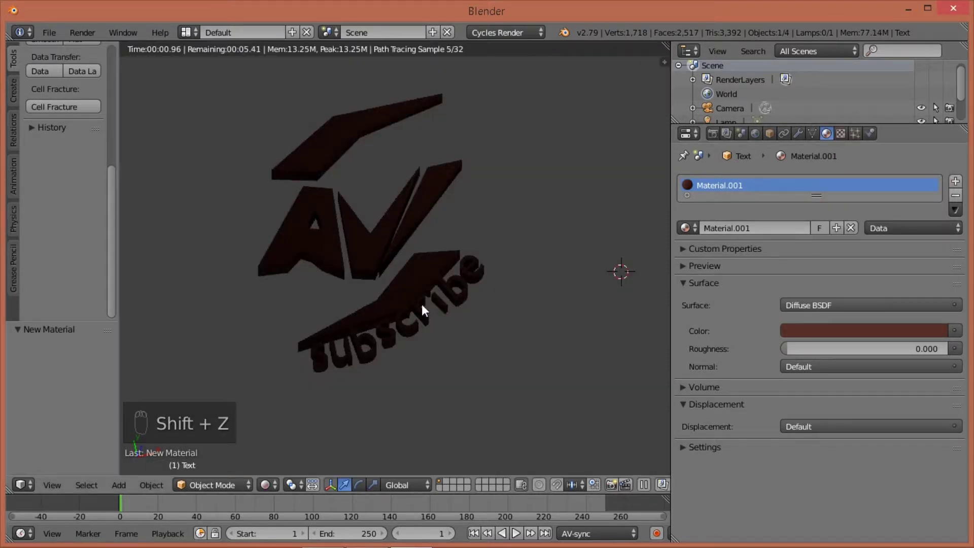
mouse_move(478, 354)
middle_mouse_down()
mouse_move(421, 313)
mouse_move(410, 254)
mouse_move(409, 295)
mouse_move(398, 267)
mouse_move(409, 261)
mouse_move(378, 269)
middle_mouse_up()
key("shift+z")
key("shift+z")
Step: In the camera view, move the subscribe text slightly away from the lower edge of the logo
key("KP_0")
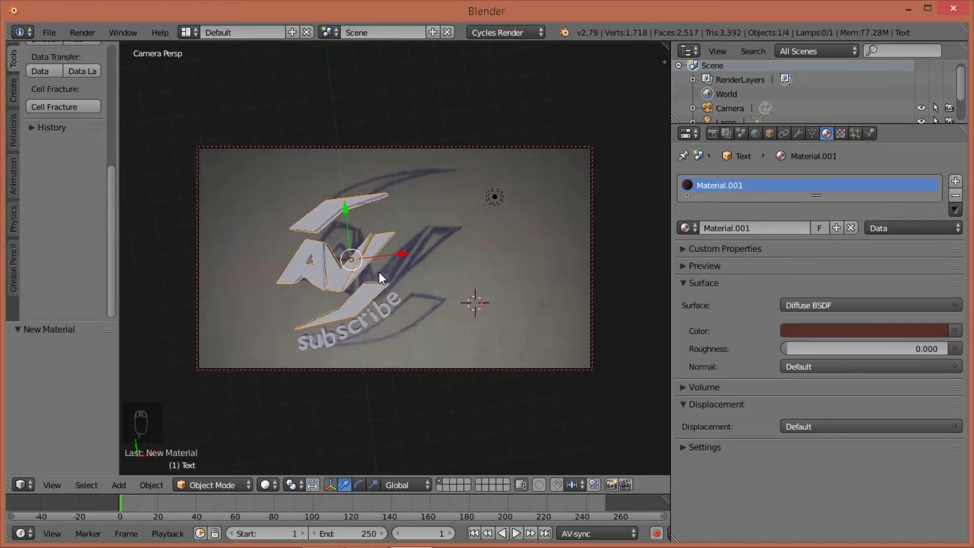
right_click(327, 337)
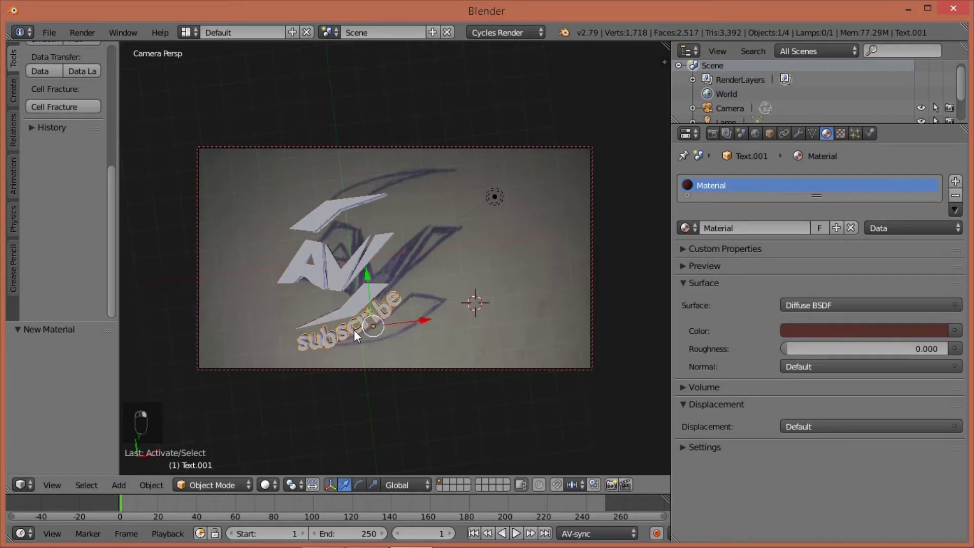
key("g")
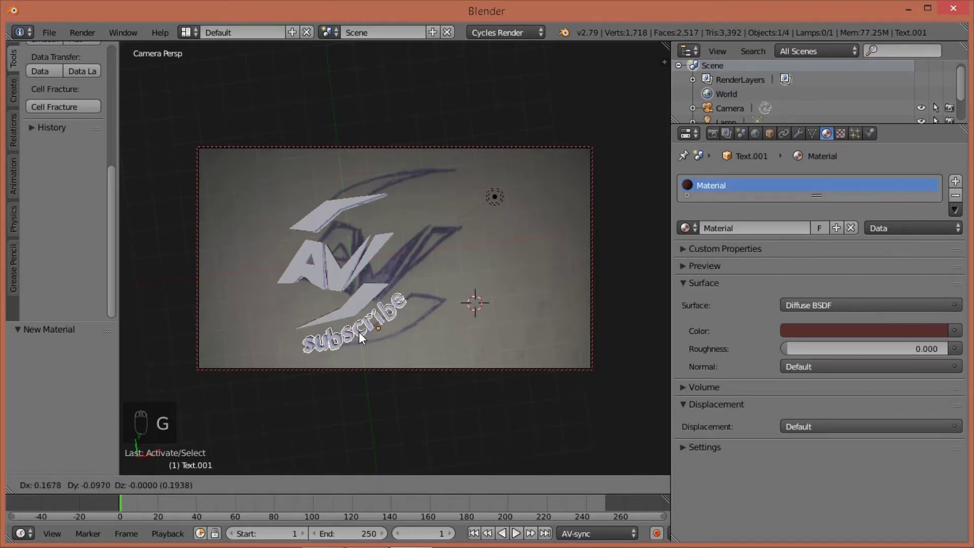
left_click(358, 332)
Step: Orbit the camera framing so the side faces of the logo and subscribe text come into view
scroll(413, 304, "up", 2)
scroll(412, 305, "down", 2)
middle_click_drag(412, 298, 431, 268)
Step: Delete the lamp from the scene
right_click(471, 80)
key("x")
left_click(506, 181)
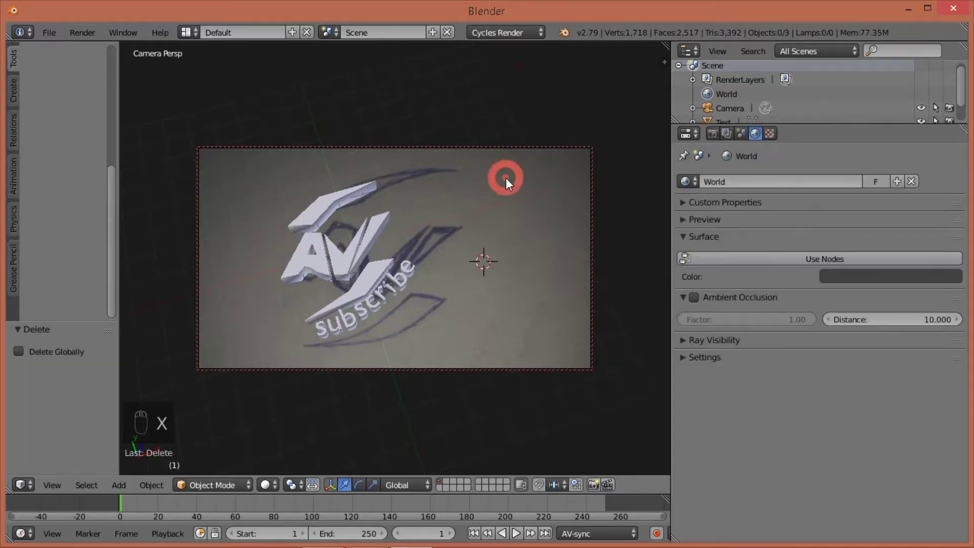
Step: Add a plane mesh at the 3D cursor and raise it about 4.9 units along Z above the logo
key("KP_0")
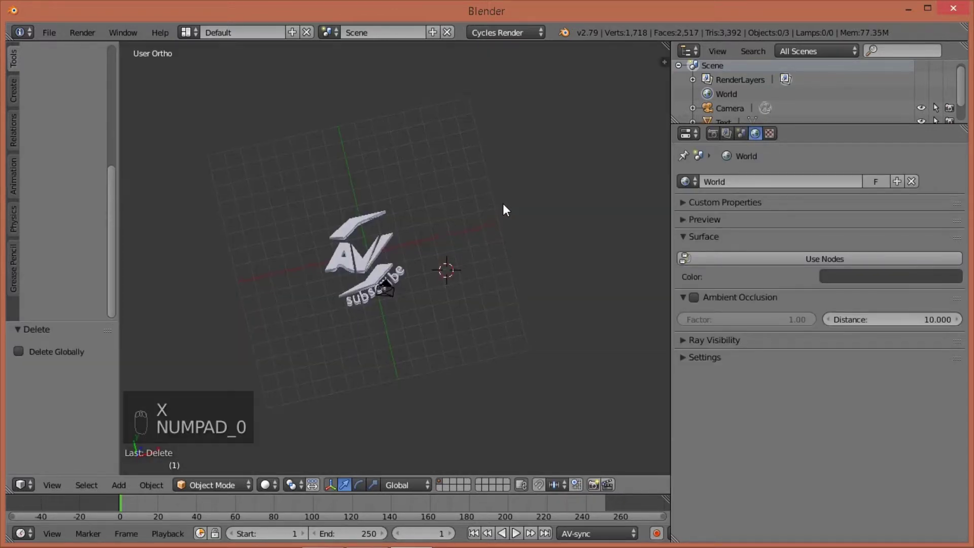
middle_click_drag(464, 239, 476, 258)
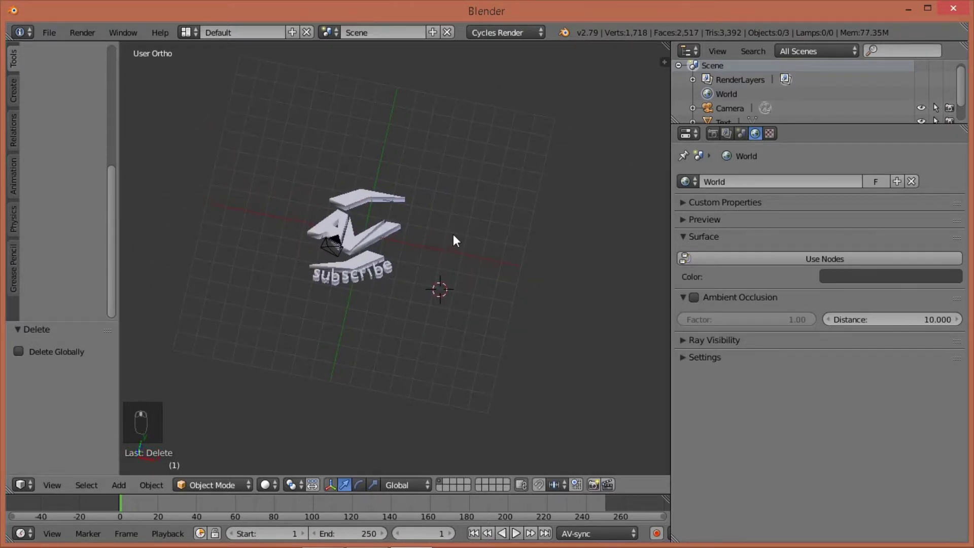
key("shift+a")
mouse_move(412, 179)
left_click(495, 179)
middle_click_drag(495, 179, 467, 221)
left_click_drag(444, 198, 441, 109)
Step: Stretch the plane along X to over three times its width and shift it about 4.07 units in negative X
middle_click_drag(446, 213, 494, 273)
key("s")
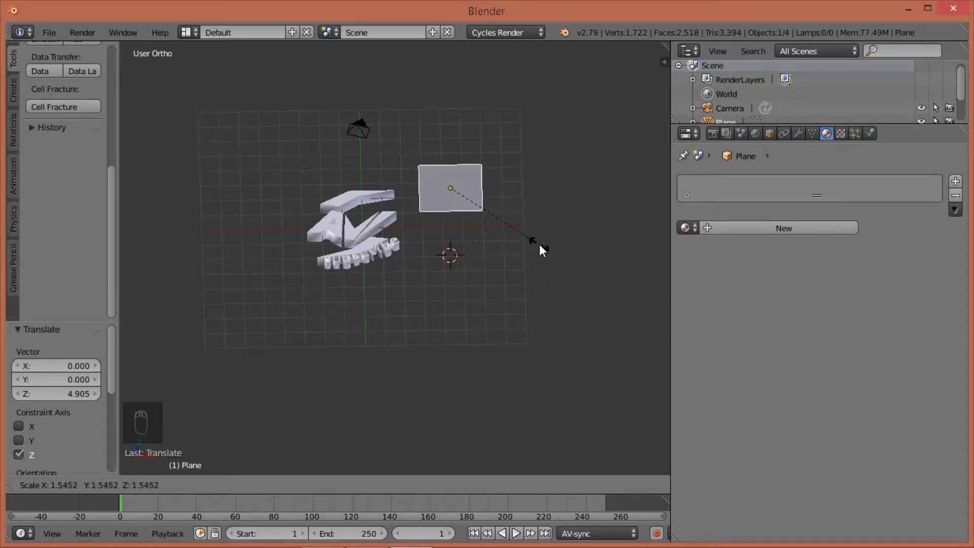
key("x")
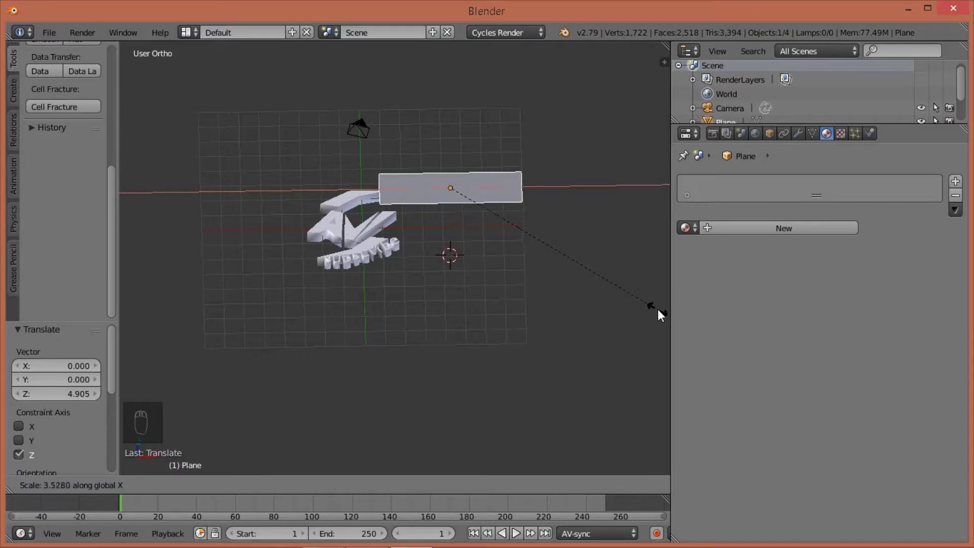
left_click(642, 298)
left_click_drag(494, 185, 411, 174)
Step: From the side, move the plane about 4 units in Y and 0.39 in Z, and tilt it about 31.1° towards the logo
middle_click_drag(367, 203, 288, 185)
key("KP_3")
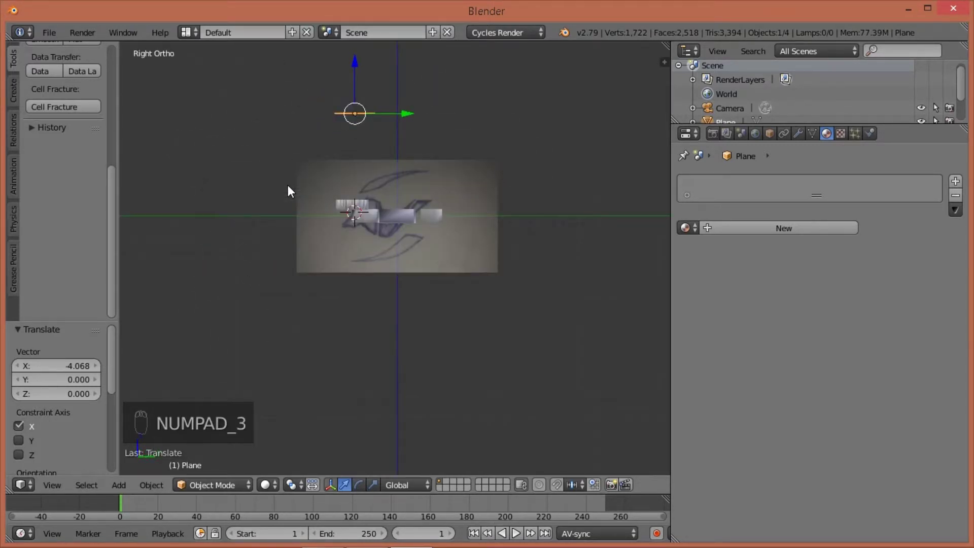
middle_click_drag(434, 142, 441, 227)
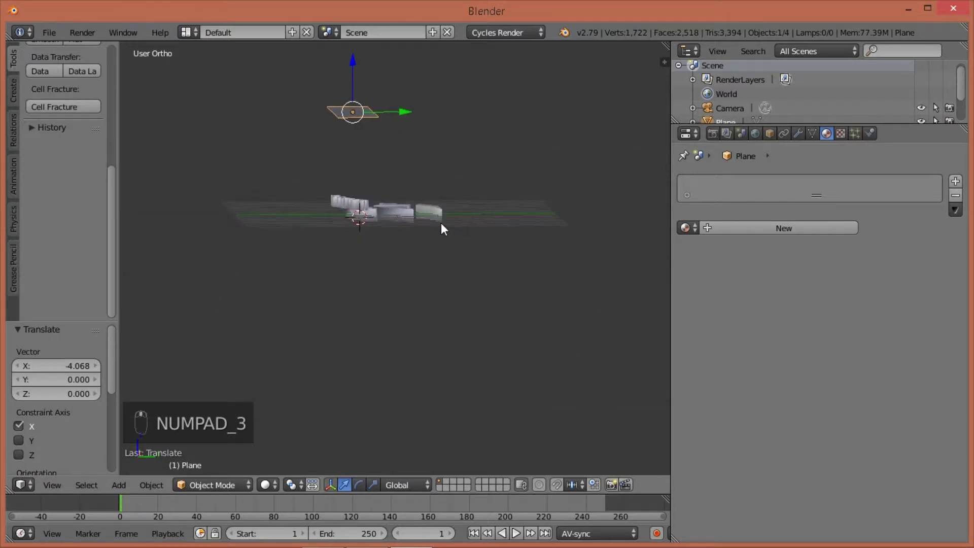
key("g")
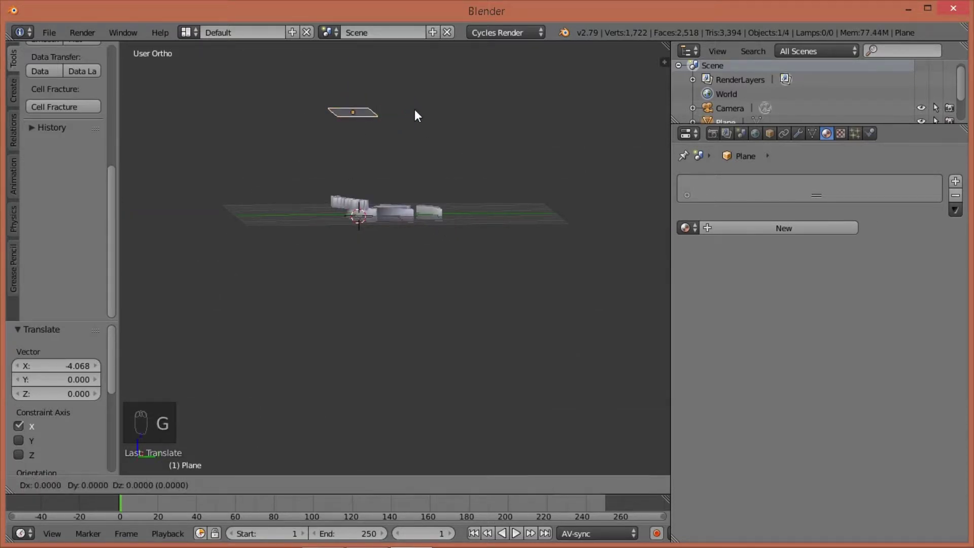
left_click(488, 102)
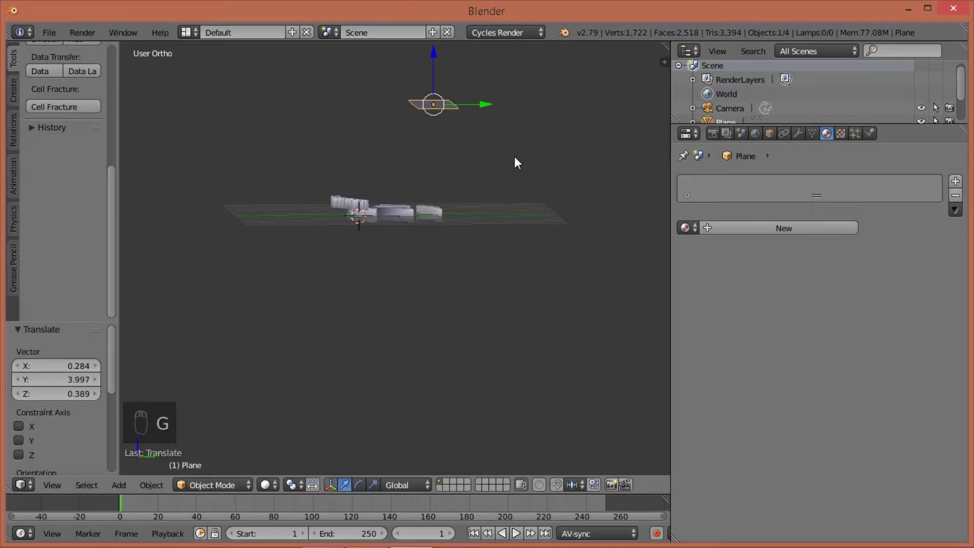
key("r")
left_click(472, 184)
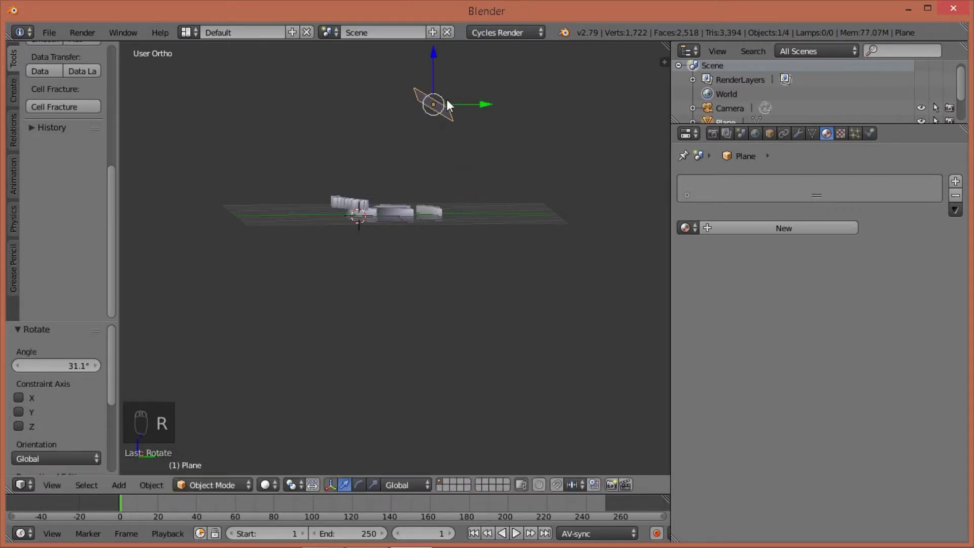
Step: In the camera view, rotate the plane about 12.2° to level it and place it just outside the frame's upper edge
middle_click_drag(464, 152, 452, 217)
key("KP_0")
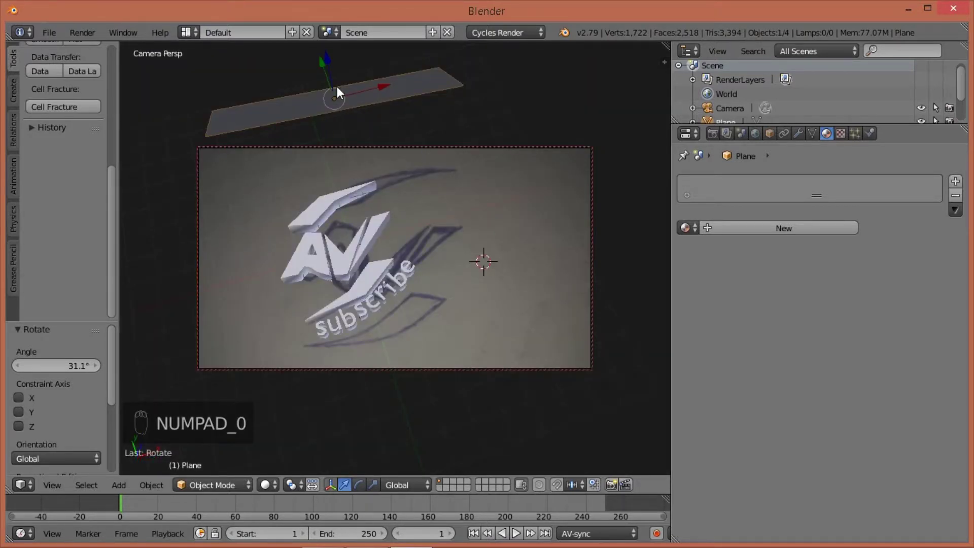
key("g")
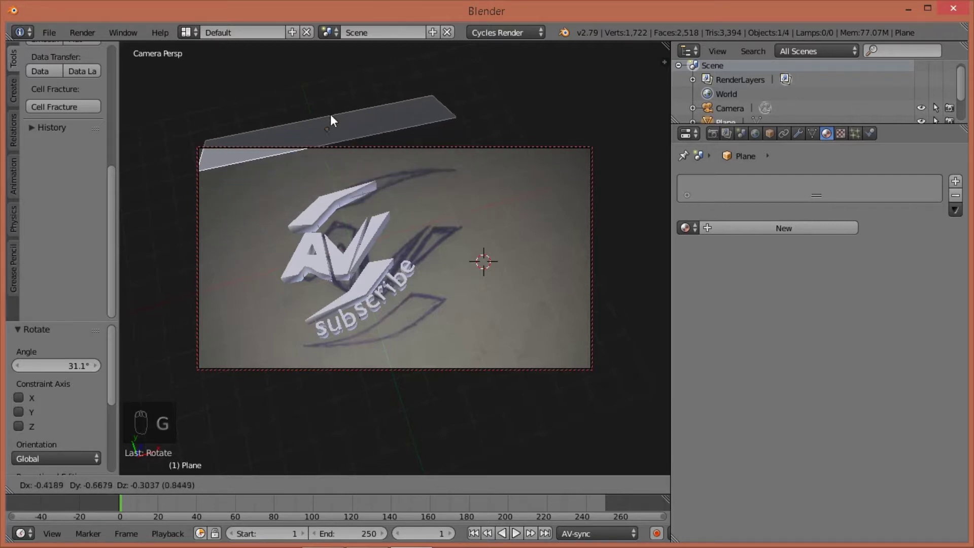
left_click(336, 120)
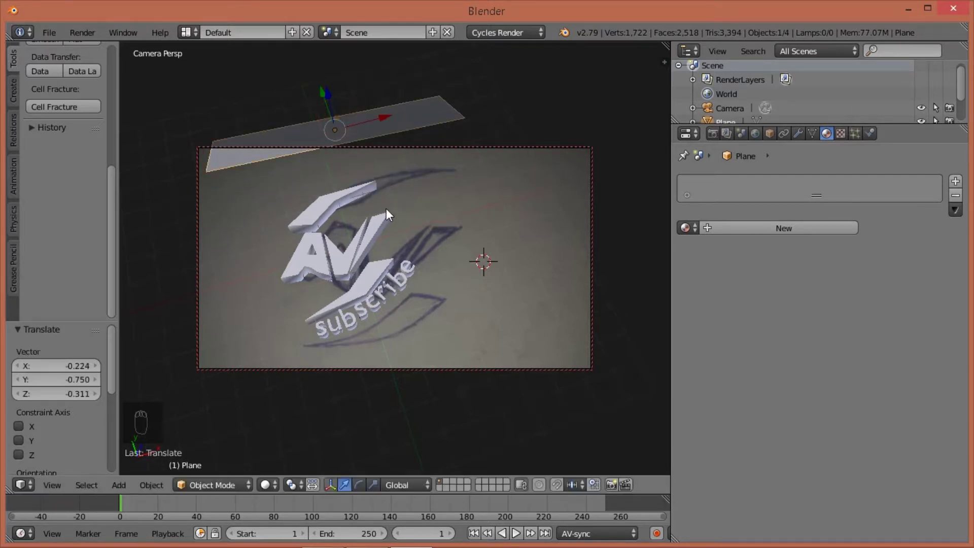
key("r")
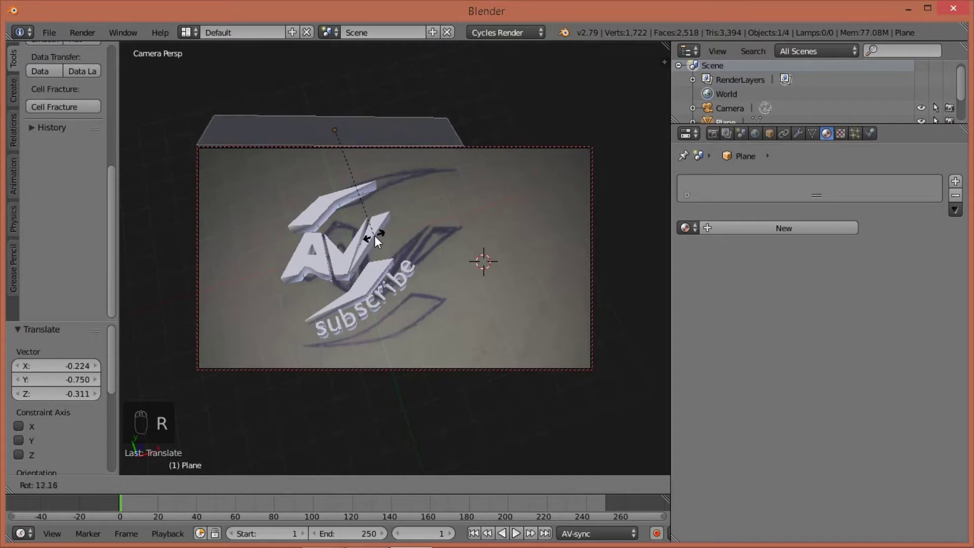
left_click(375, 235)
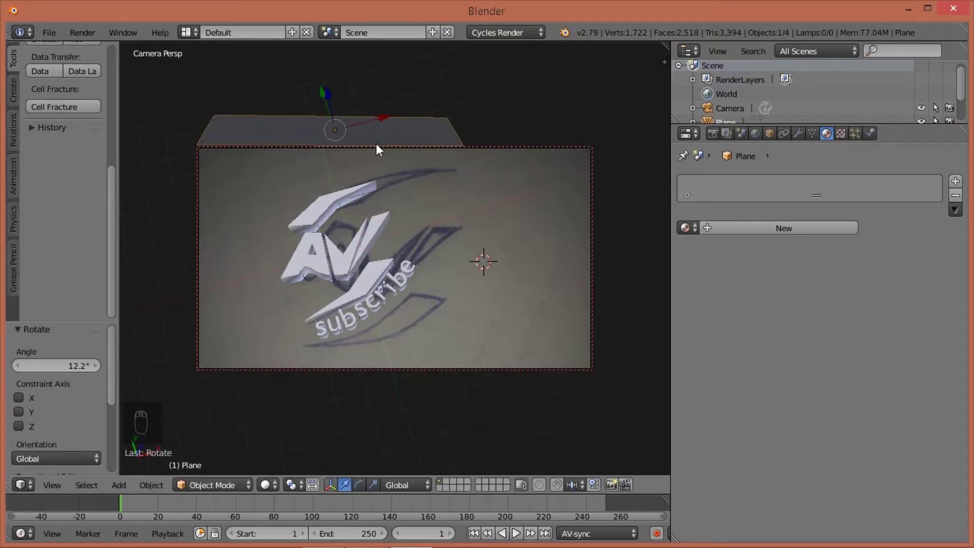
key("g")
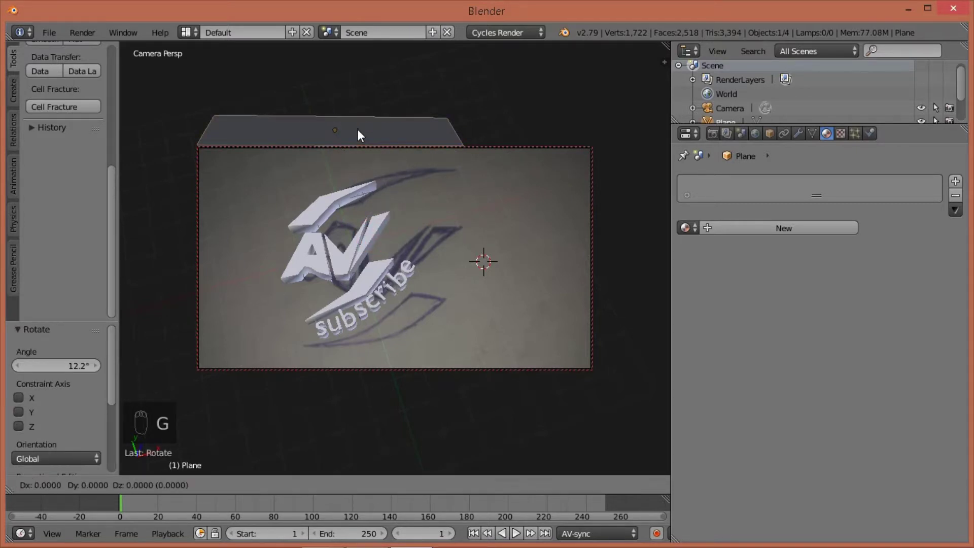
left_click(357, 123)
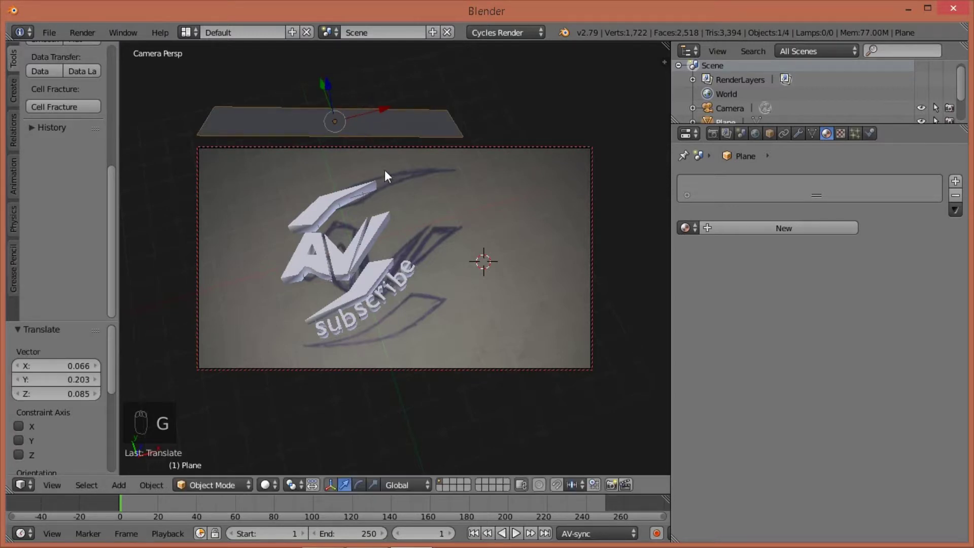
Step: Duplicate the plane and move the copy about 4.28 units in negative Y
key("KP_0")
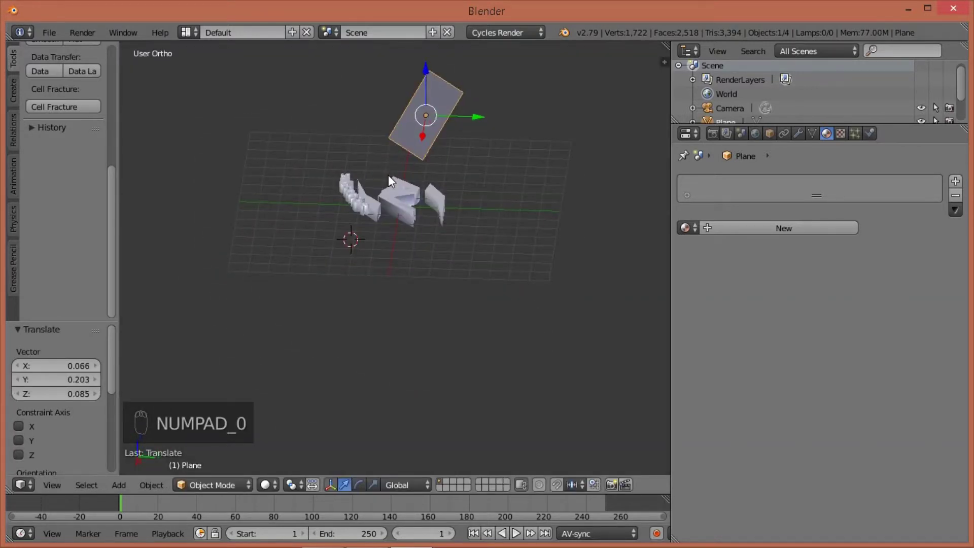
key("shift+d")
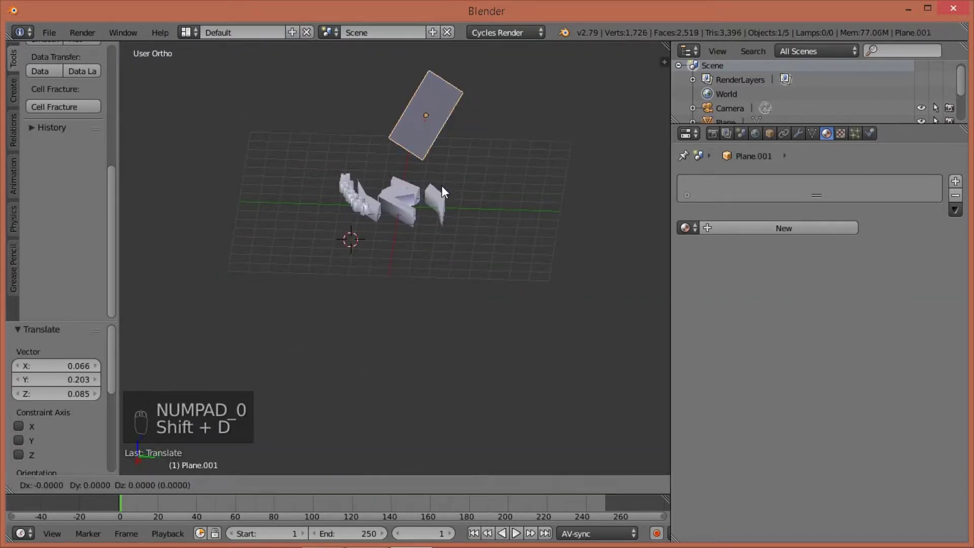
left_click(356, 184)
middle_click_drag(376, 221, 409, 213)
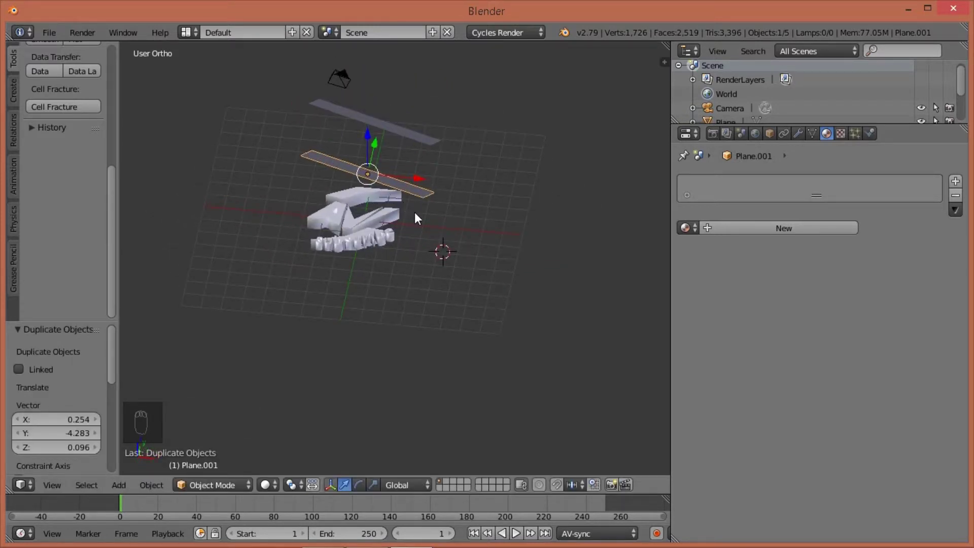
Step: Rotate the duplicated plane about -65.2° and move it about 4.92 units in negative X and 0.66 in negative Y
key("r")
left_click(445, 136)
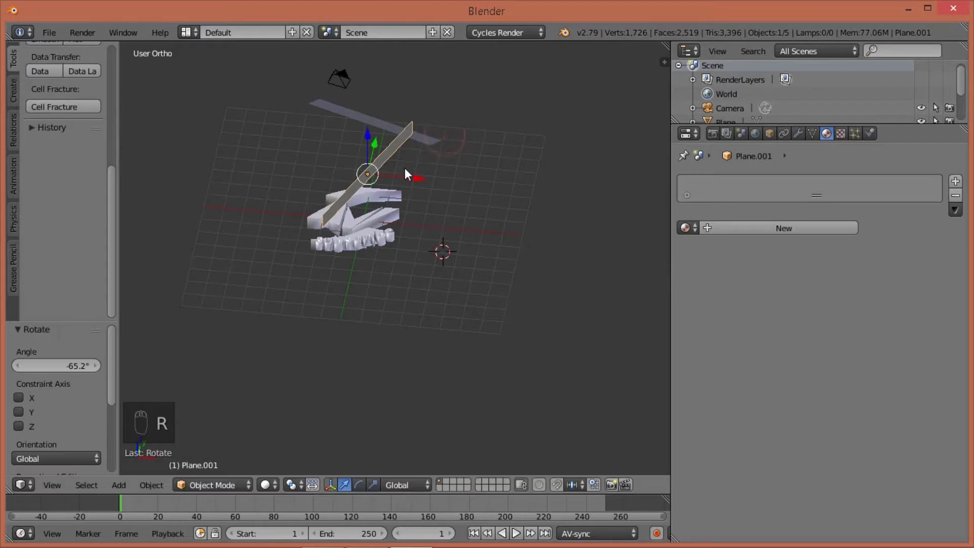
key("g")
left_click(312, 181)
Step: From the top view, rotate the duplicated plane about -69.3° so it runs lengthwise beside the logo
key("KP_7")
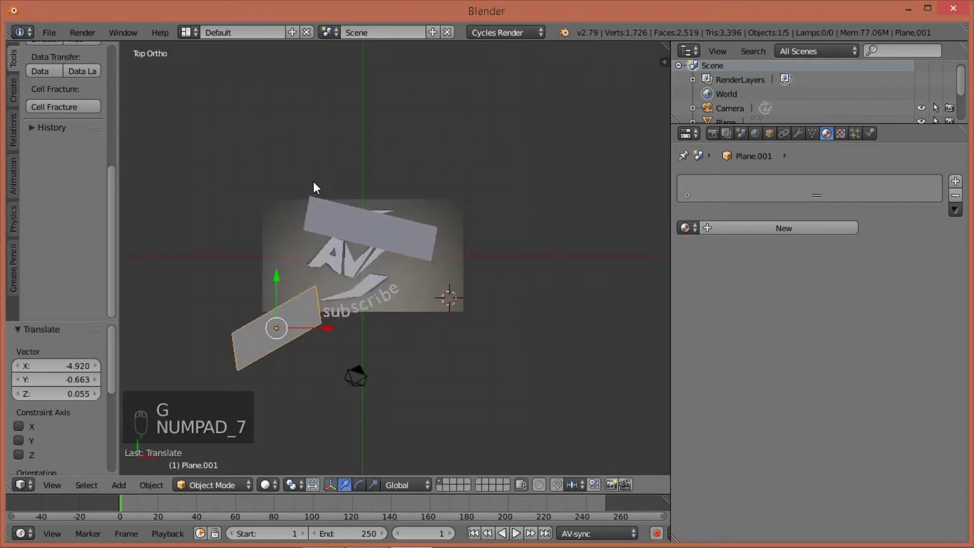
key("r")
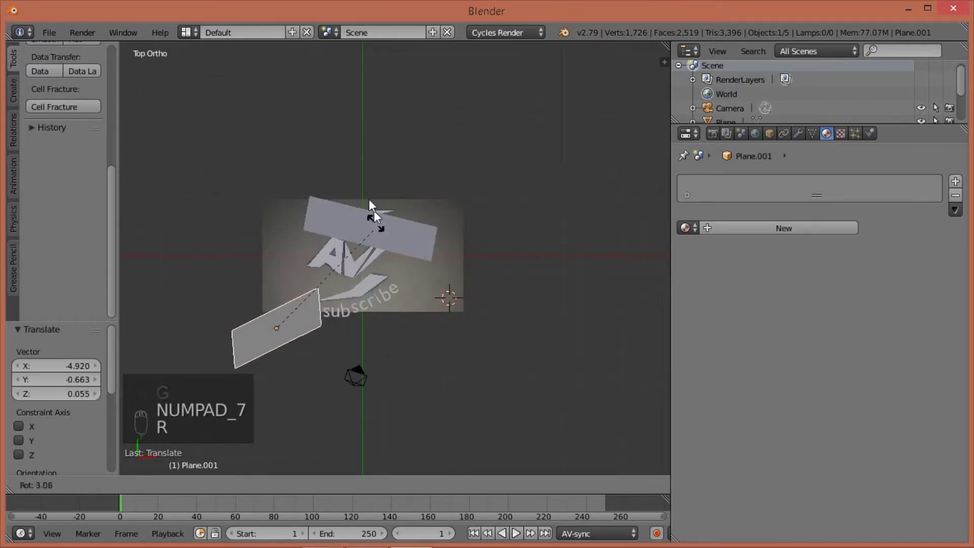
left_click(205, 191)
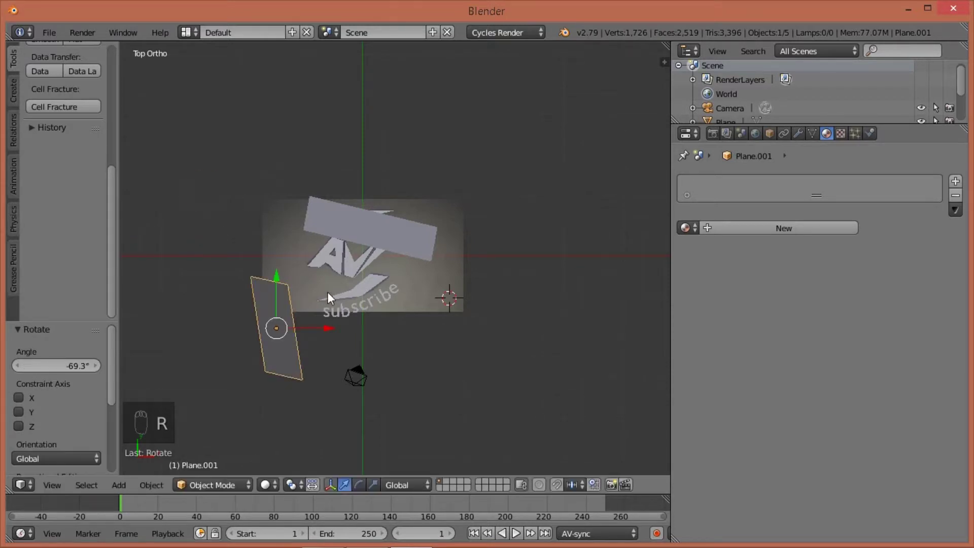
Step: Tilt the duplicated plane around the global X axis by about -393°, followed by a further -9.74°
key("KP_1")
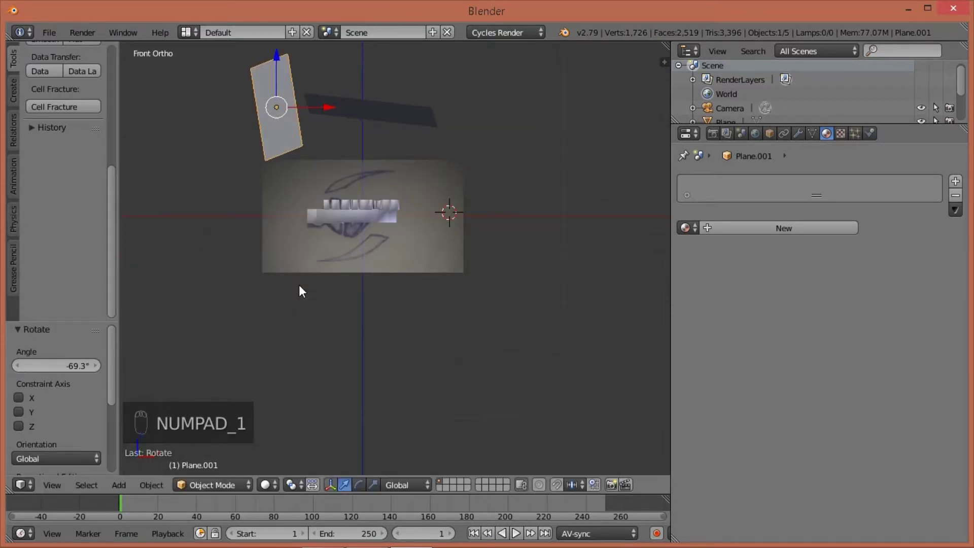
key("r")
key("x")
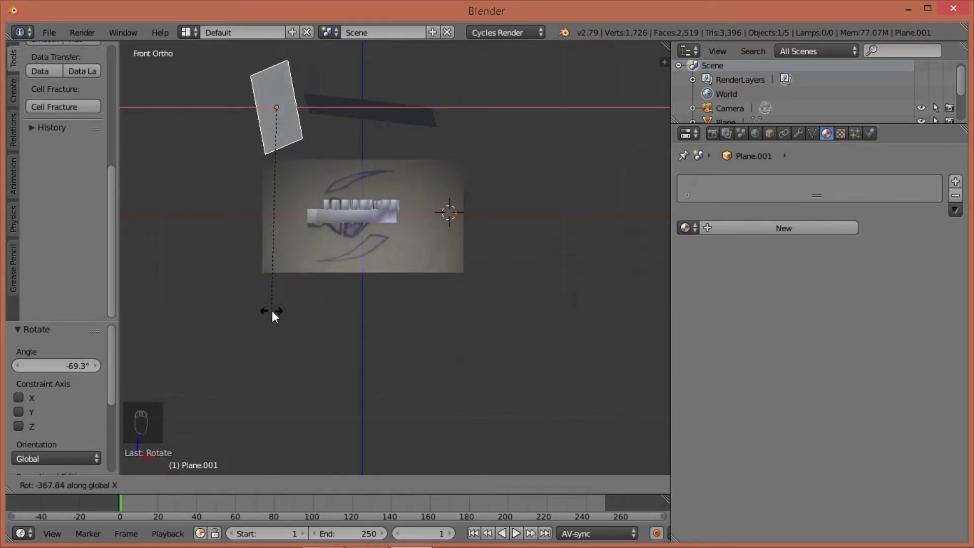
left_click(267, 128)
middle_click_drag(267, 126, 427, 225)
key("x")
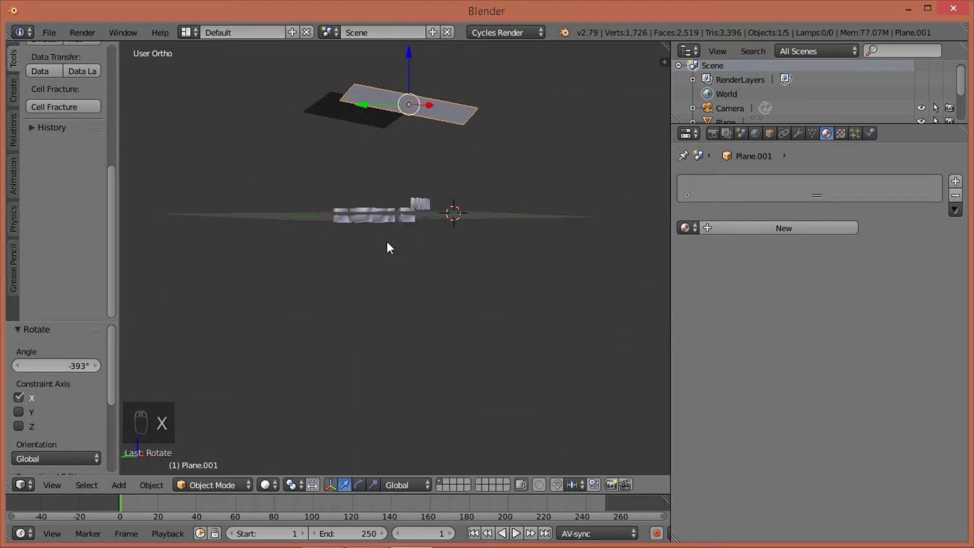
key("r")
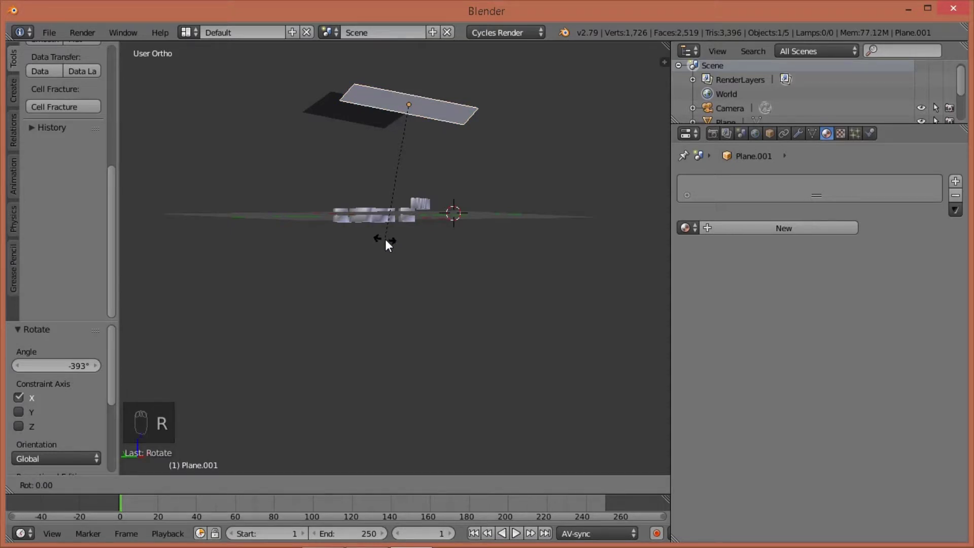
key("x")
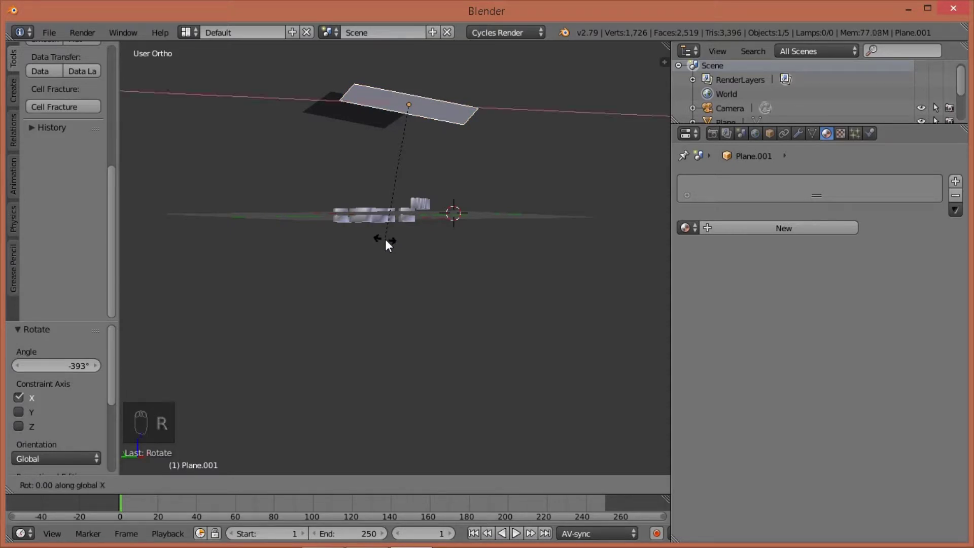
left_click(412, 185)
Step: In the camera view, move the tilted plane about 1.92 units in Y and 0.71 in Z, and rotate it about 18.2°
key("KP_0")
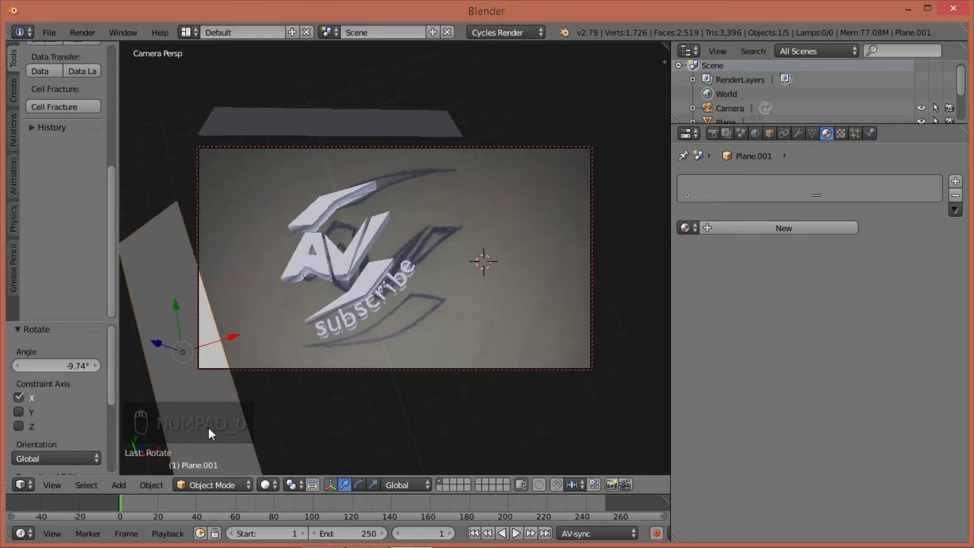
key("g")
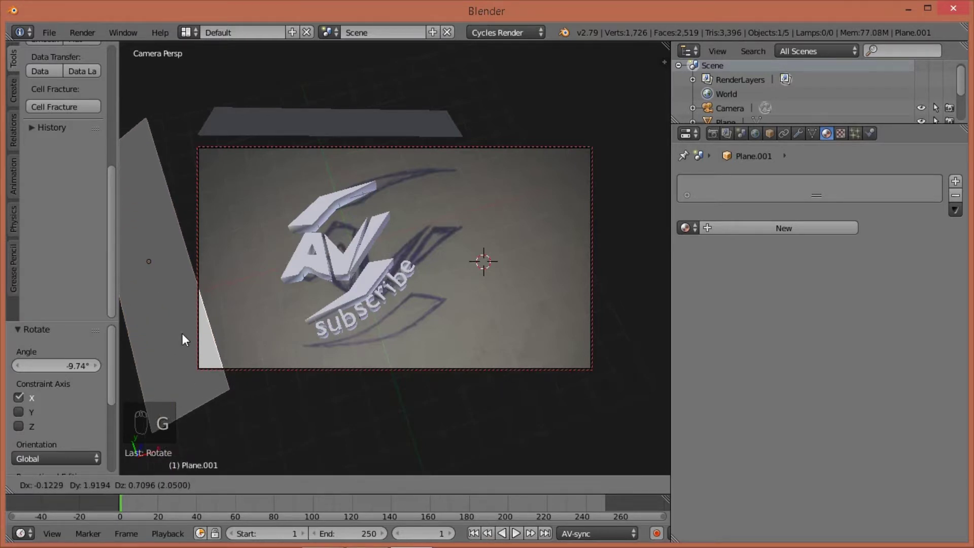
left_click(182, 333)
key("r")
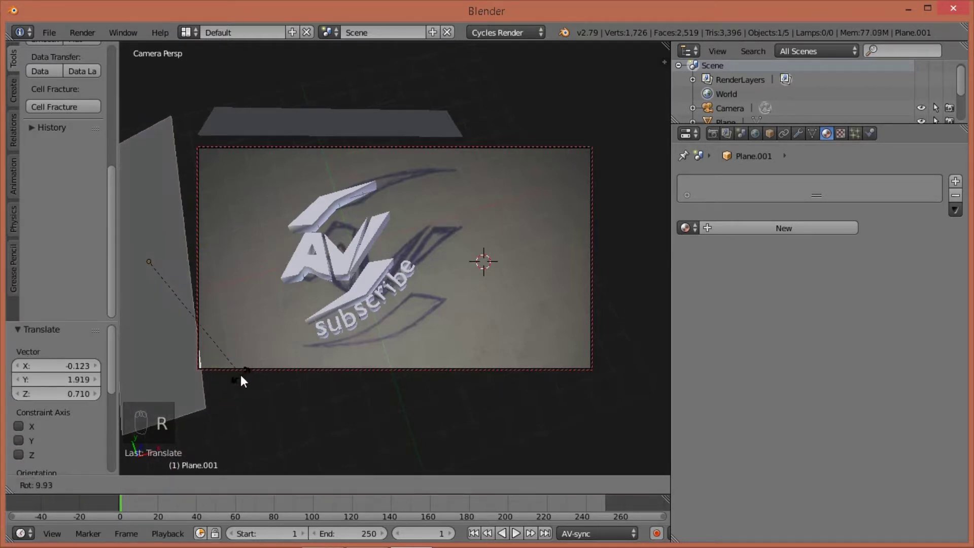
left_click(221, 383)
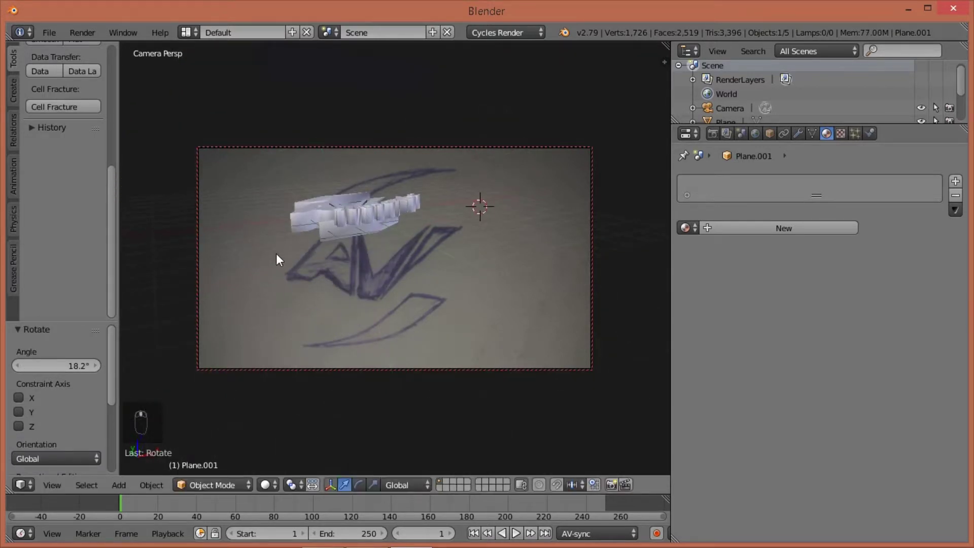
Step: Align the camera to the top view so it looks straight down on the logo
key("KP_0")
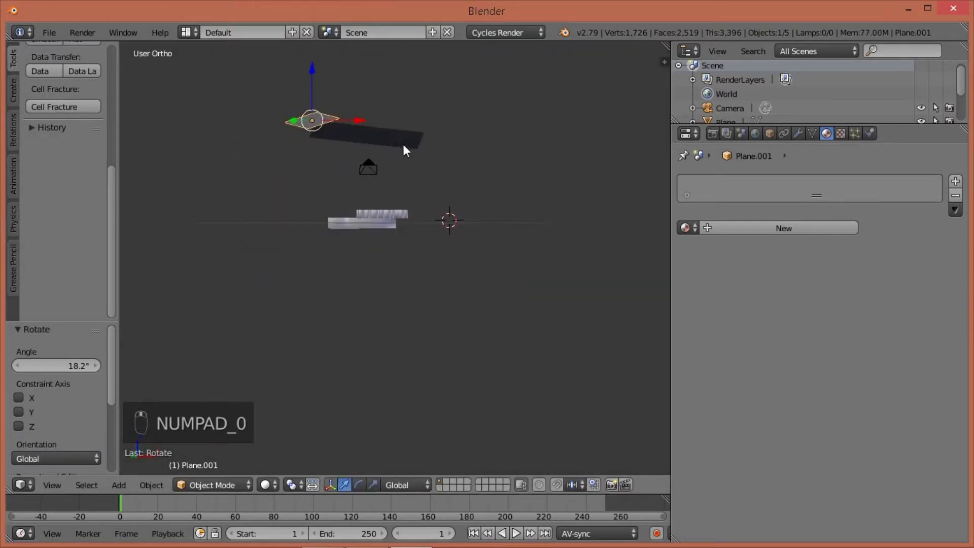
key("KP_0")
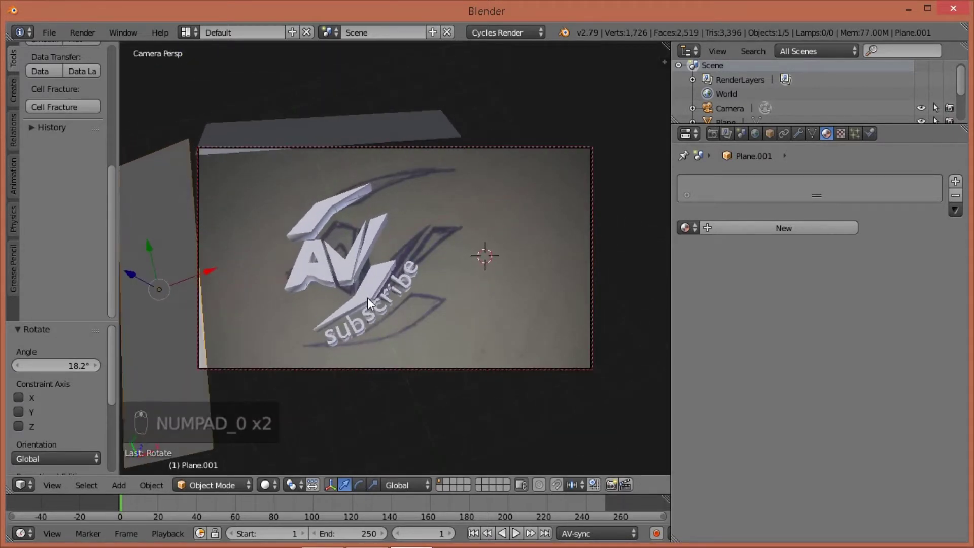
key("KP_7")
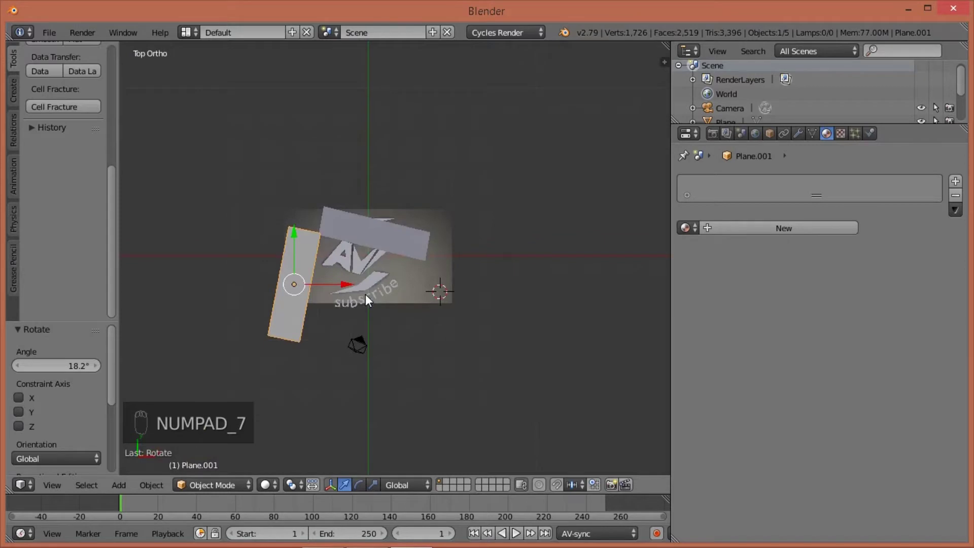
key("ctrl+alt+KP_0")
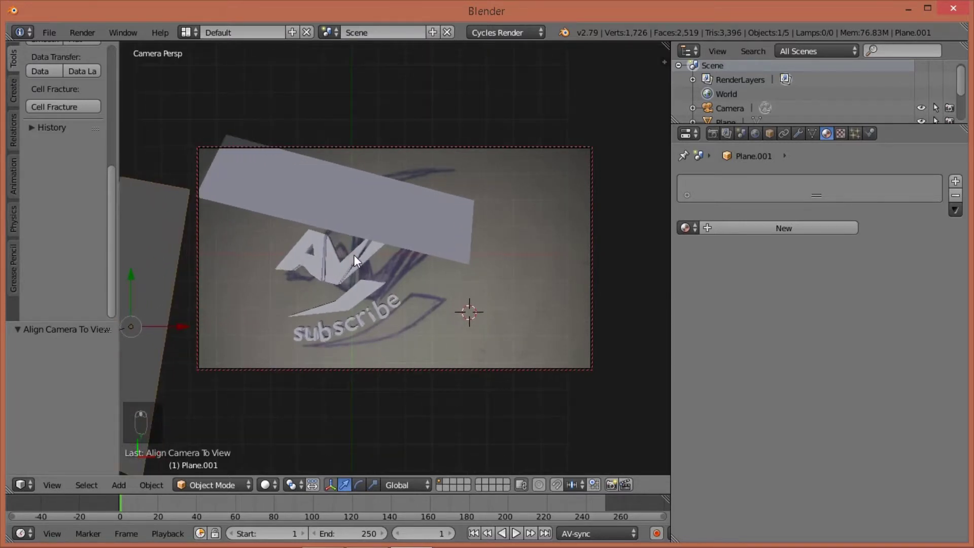
Step: Move the original plane off the logo beyond its upper edge and rotate it about -15.2° to level it
middle_click_drag(355, 253, 361, 223)
right_click(362, 221)
key("g")
key("g")
left_click(423, 225)
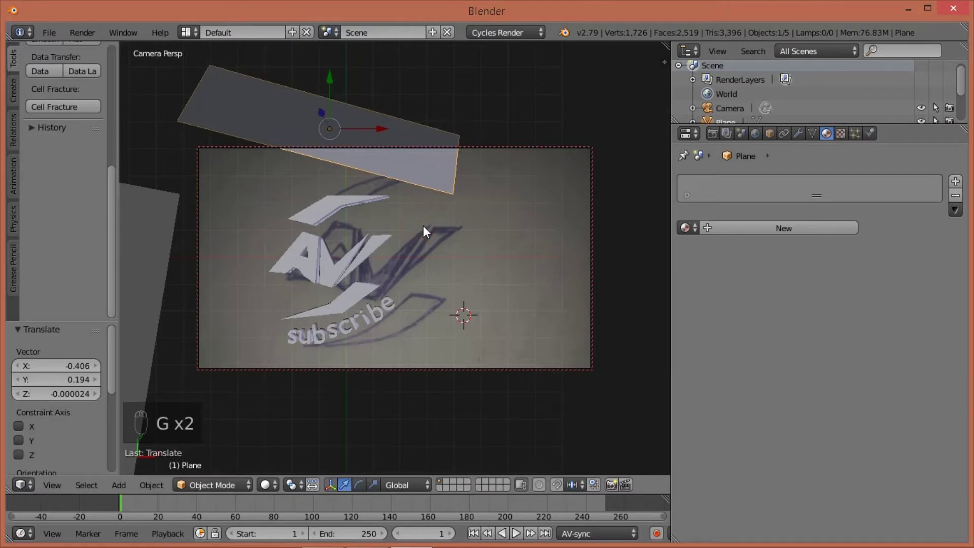
key("r")
left_click(447, 197)
middle_click_drag(445, 197, 372, 233)
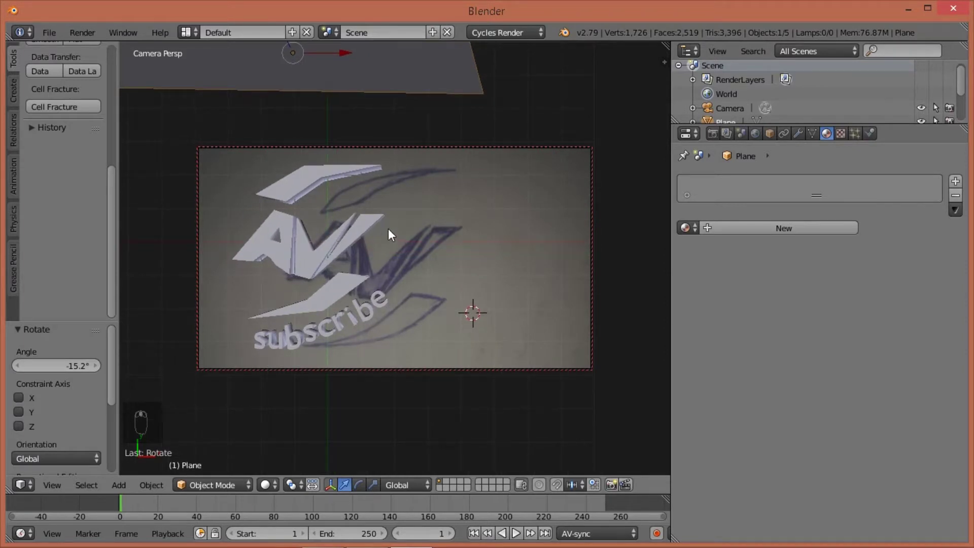
Step: Duplicate the side plane, place the copy about 8.51 units in X and 1.03 in Y across the logo, and rotate it about -12.6°
key("KP_0")
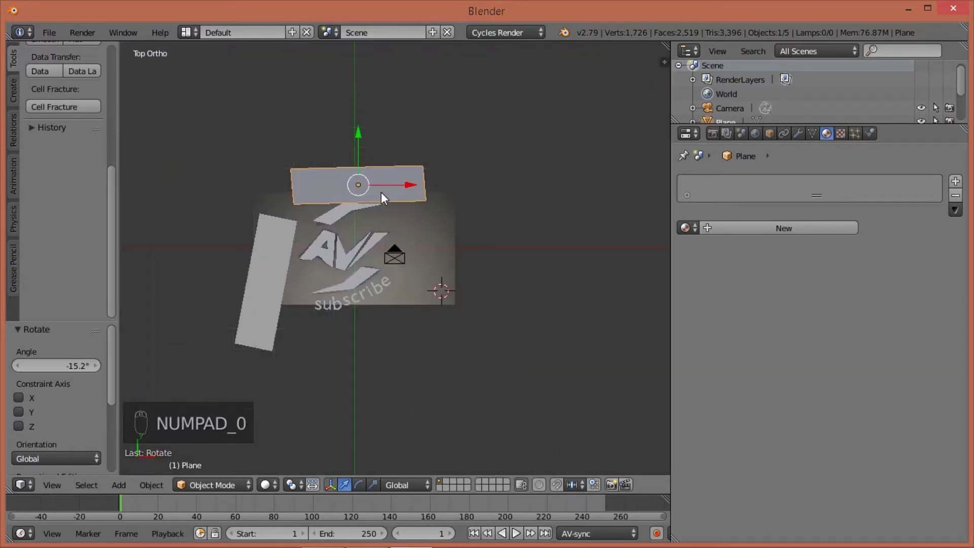
right_click(280, 268)
key("shift+d")
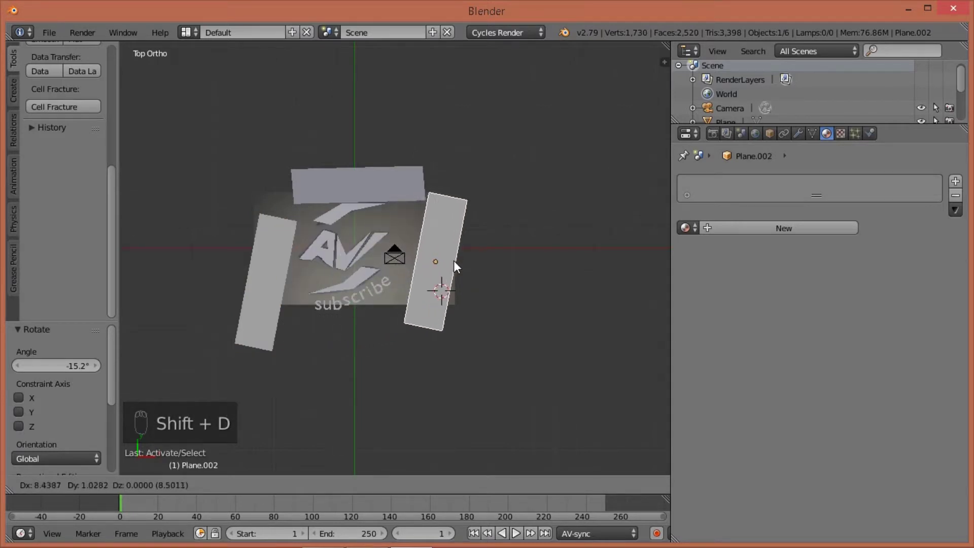
left_click(455, 261)
key("r")
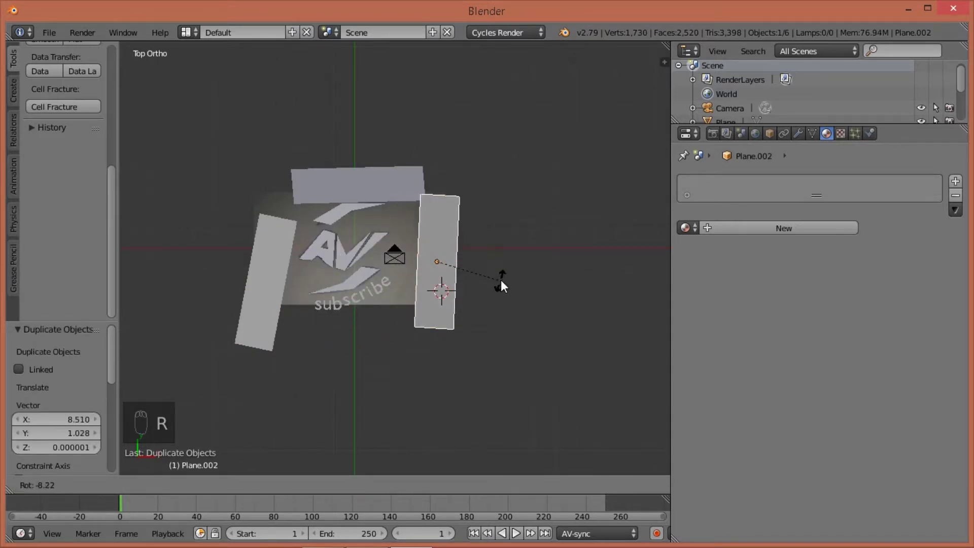
left_click(501, 276)
Step: From the front view, rotate the new copy about 73° around Y and lower it about 4.18 units in Z
middle_click_drag(501, 275, 454, 182)
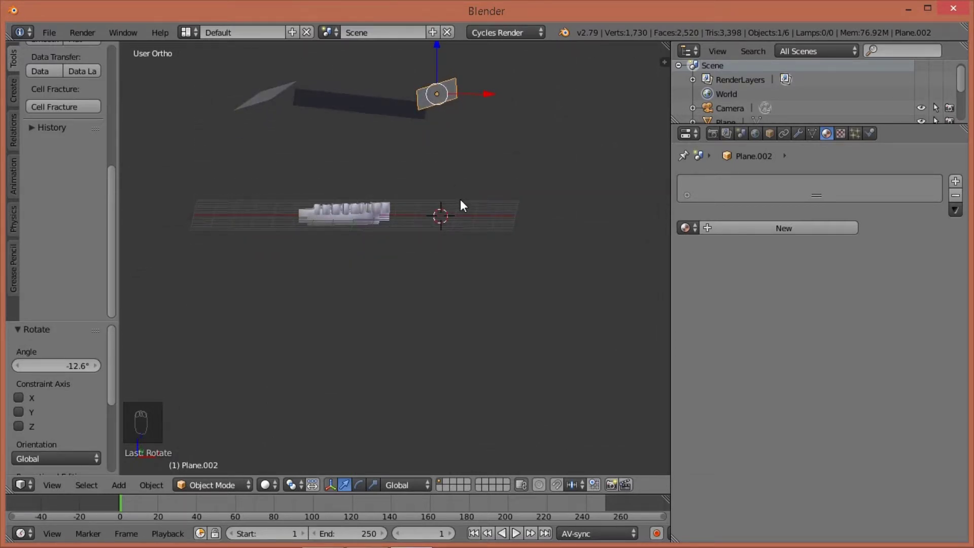
key("KP_1")
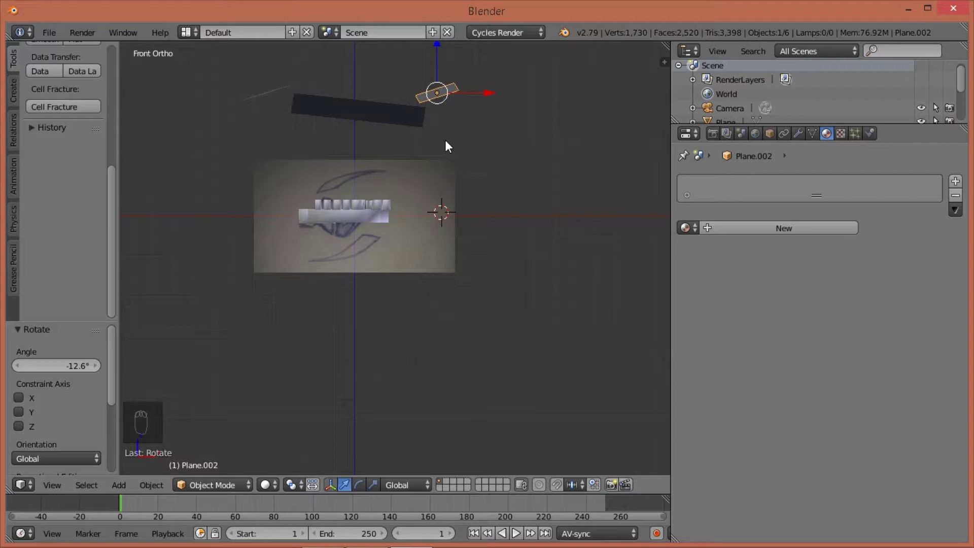
key("r")
key("y")
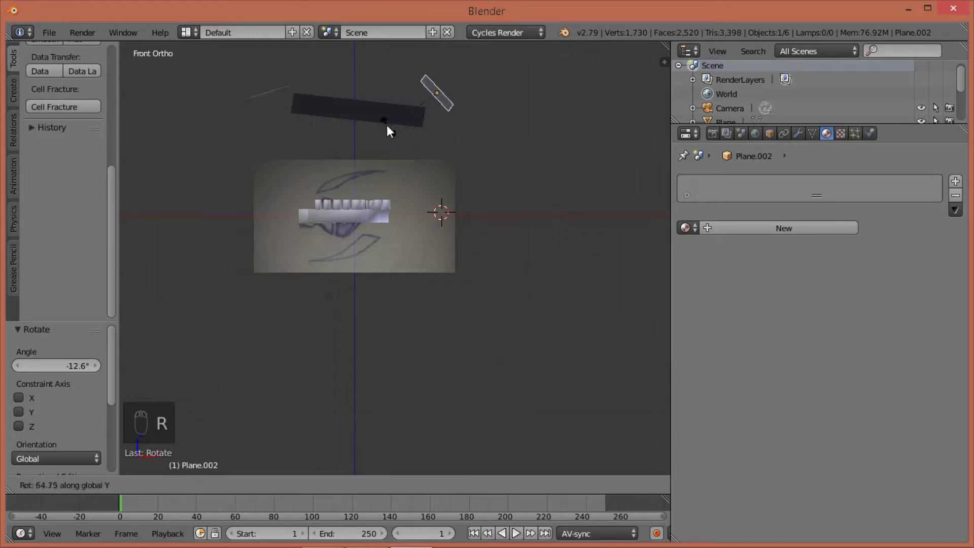
left_click(381, 120)
key("g")
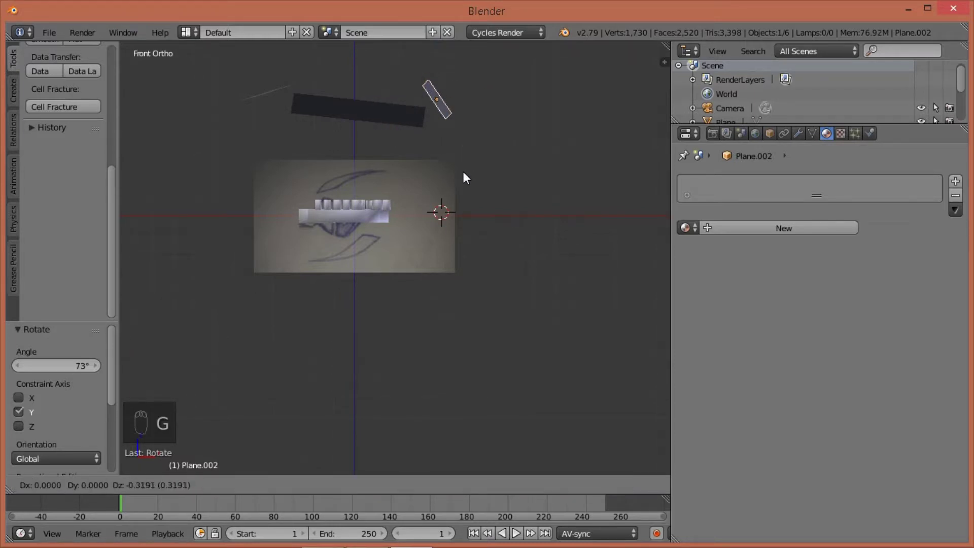
left_click(455, 228)
Step: In the camera view, move the new copy about 3.73 units in X, just outside the frame's side edge
key("KP_0")
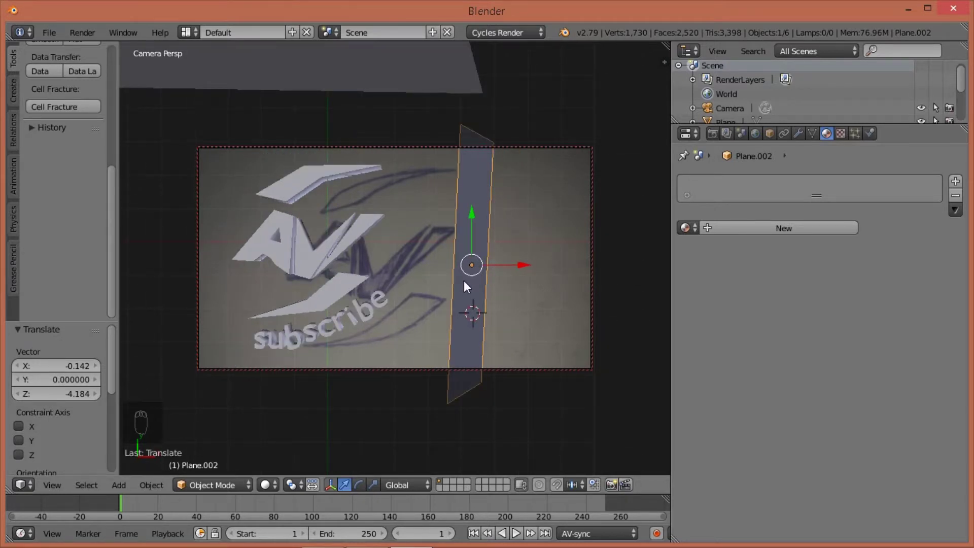
key("g")
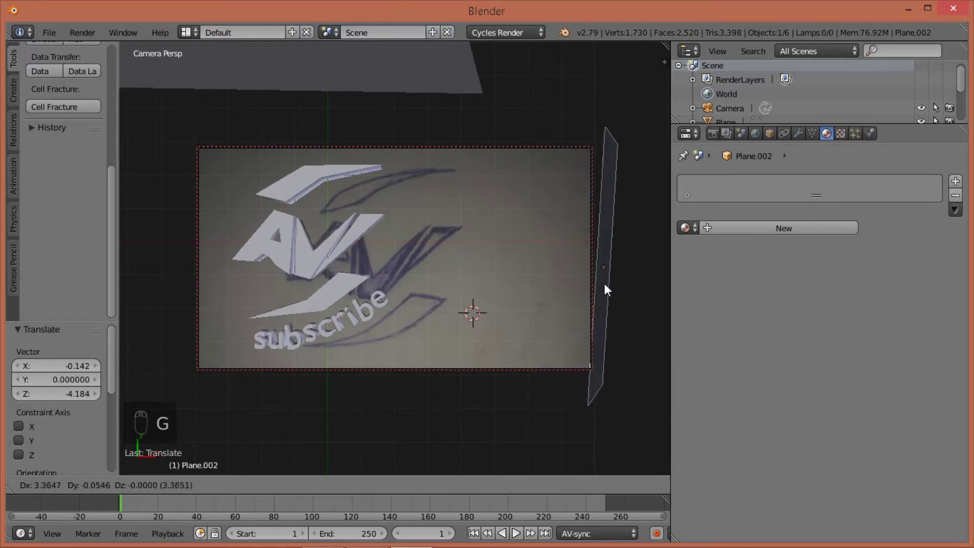
left_click(610, 285)
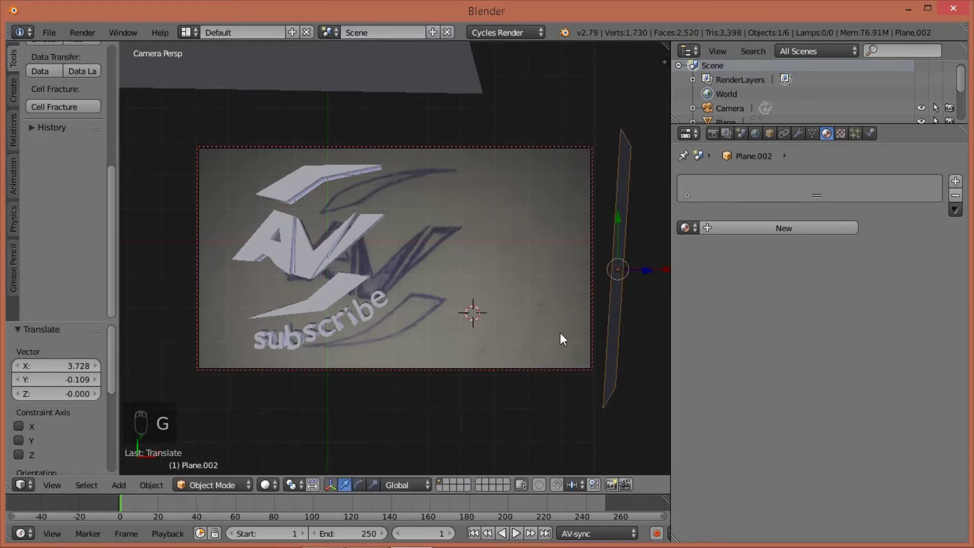
Step: From the front view, rotate the copy about -13.4° and move it about 0.39 units in negative X and 1.14 in Z
key("KP_0")
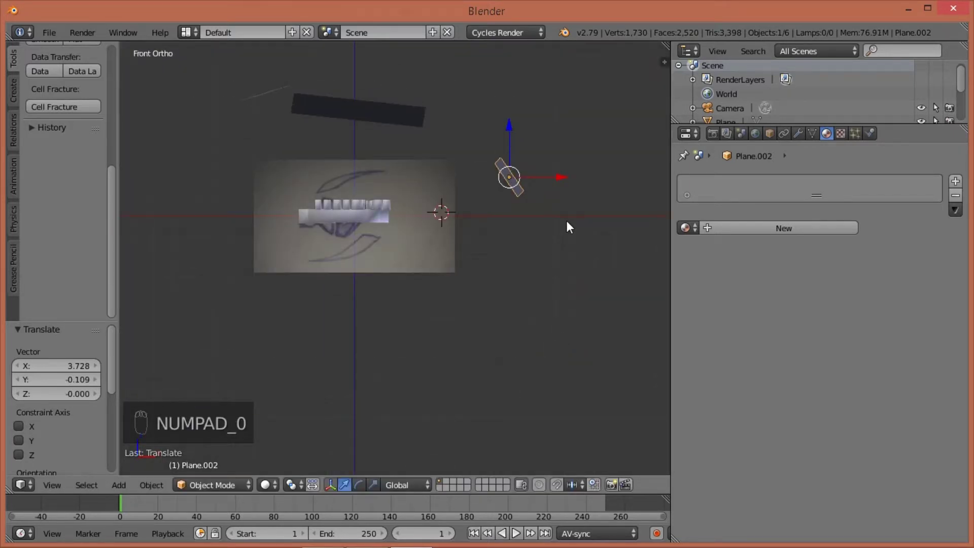
key("r")
left_click(580, 208)
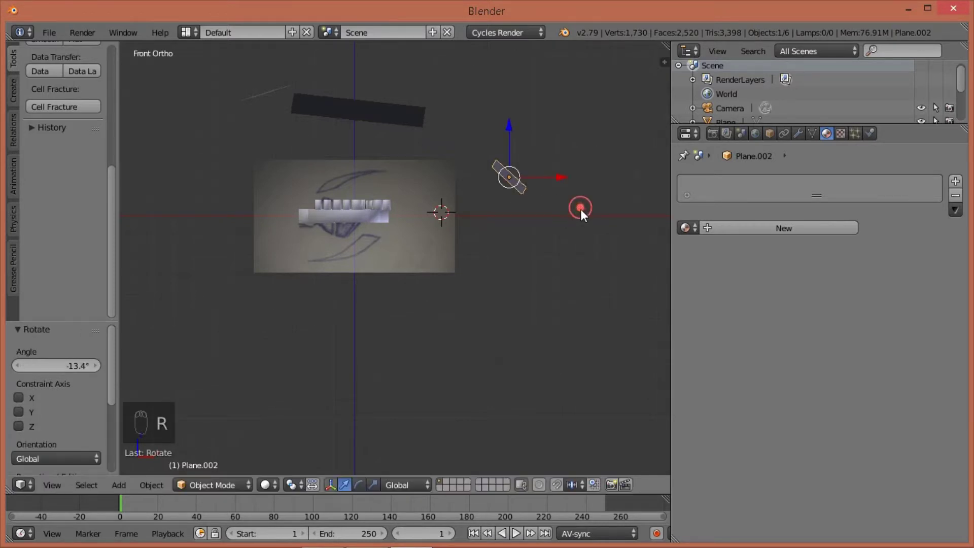
key("g")
left_click(568, 196)
Step: Select all three planes around the logo, with the newest copy active, and create a new material
middle_click_drag(480, 199, 501, 341)
right_click(323, 117)
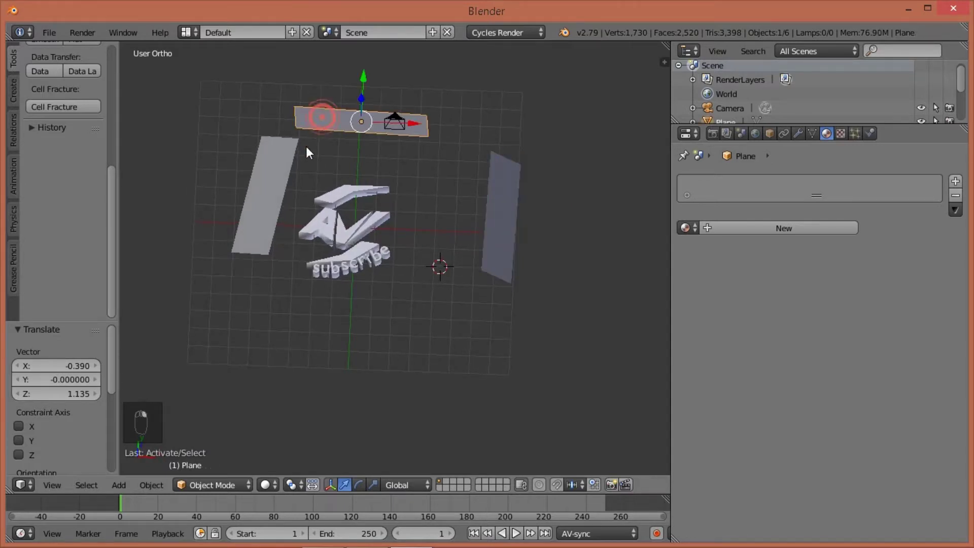
right_click(258, 188, "shift")
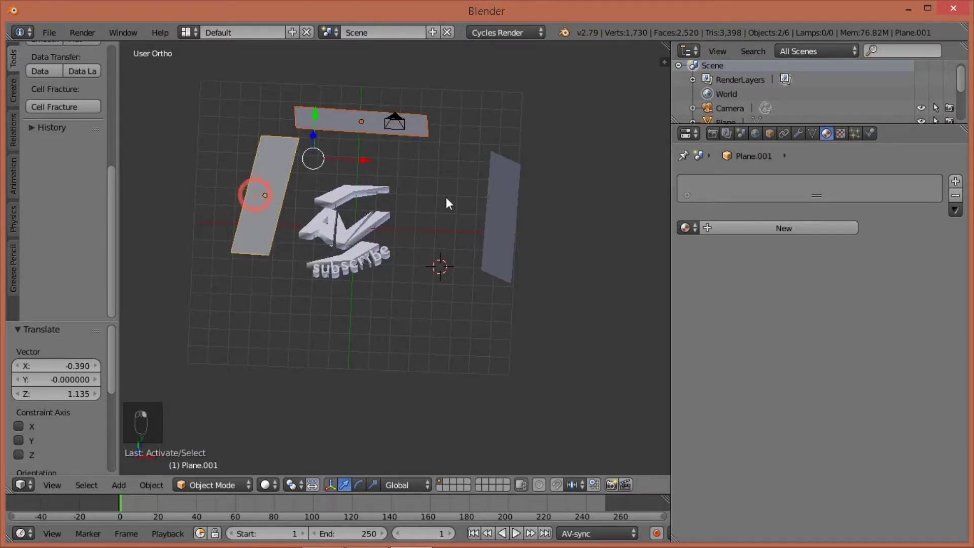
right_click(500, 203, "shift")
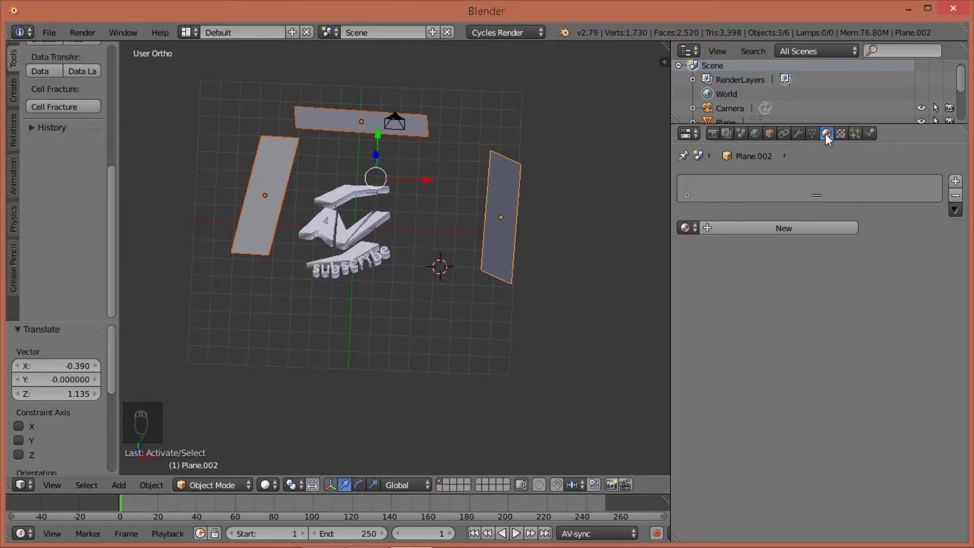
left_click(807, 227)
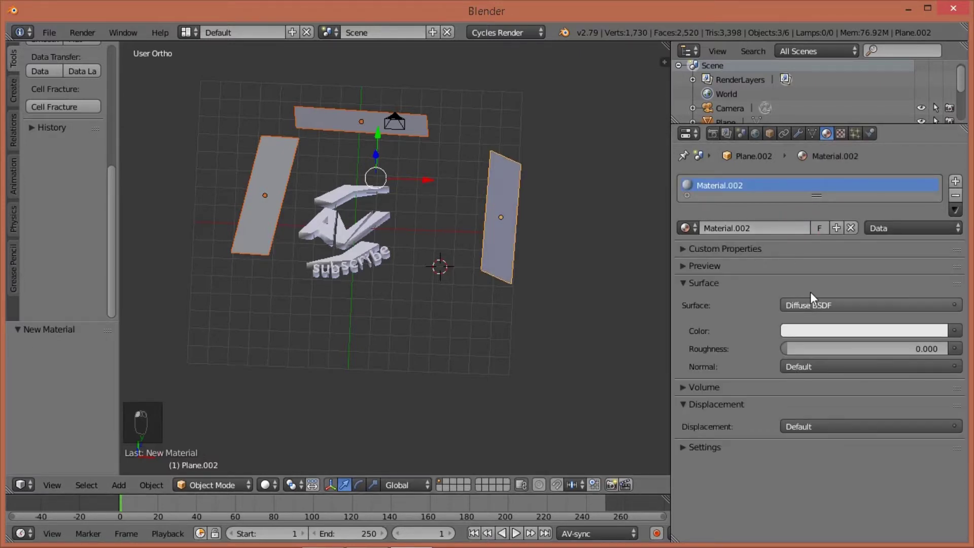
Step: Change the new material's surface to an Emission shader with a strength of 5
left_click(838, 303)
left_click(778, 71)
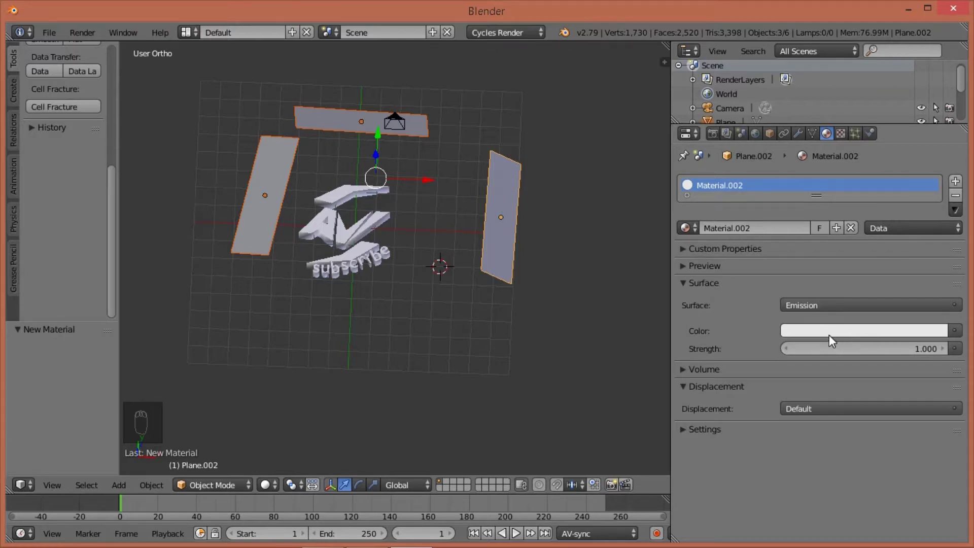
left_click(860, 349)
type("5")
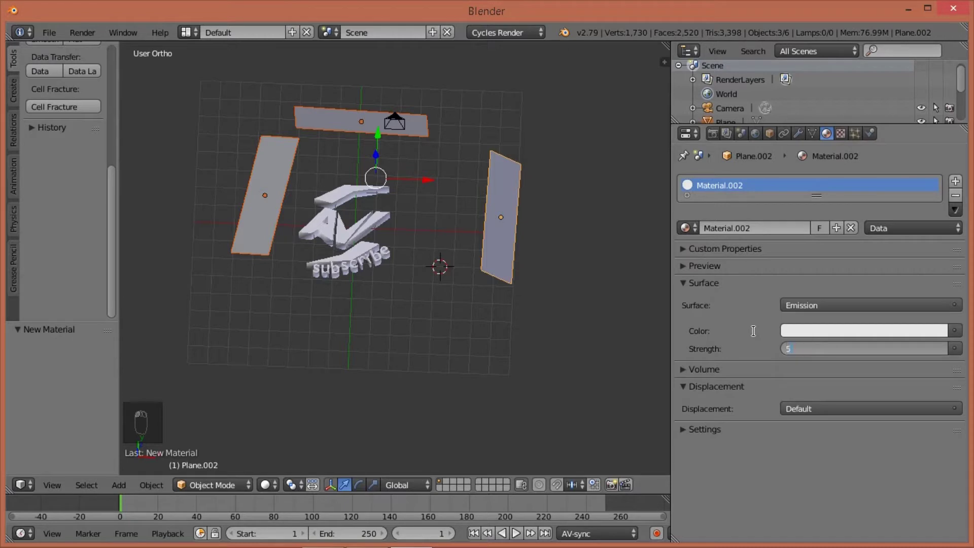
key("Return")
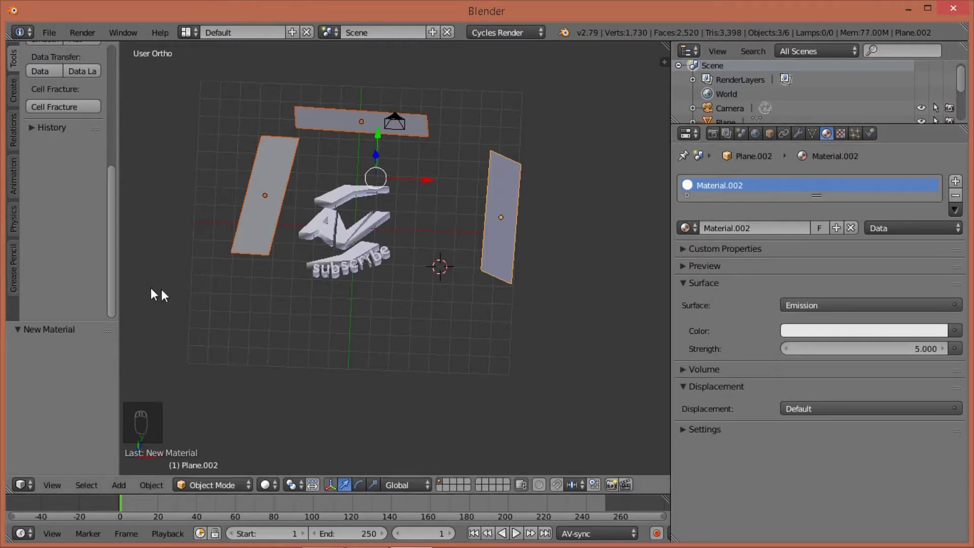
Step: Preview the rendered lighting of the scene, ending in the camera view, and return to solid shading
key("shift+z")
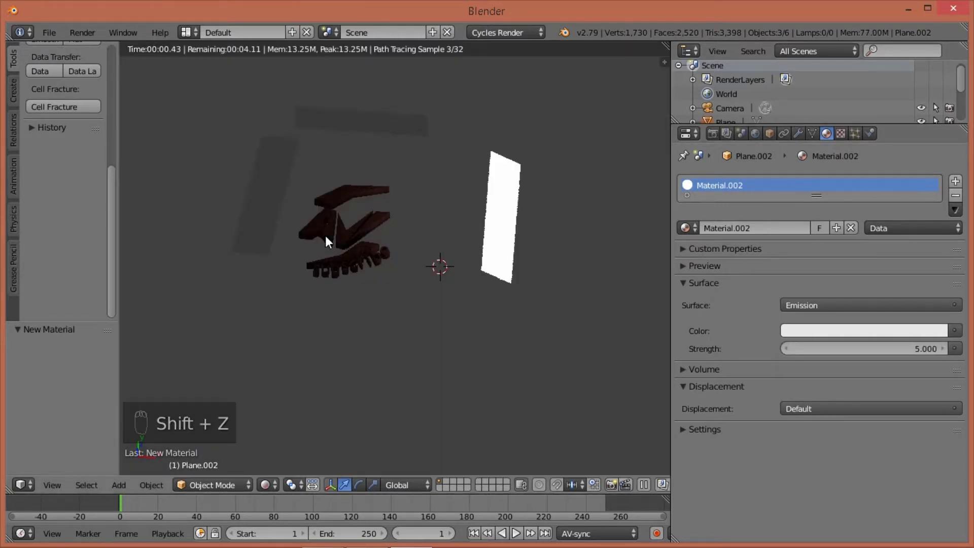
middle_click_drag(379, 262, 373, 252)
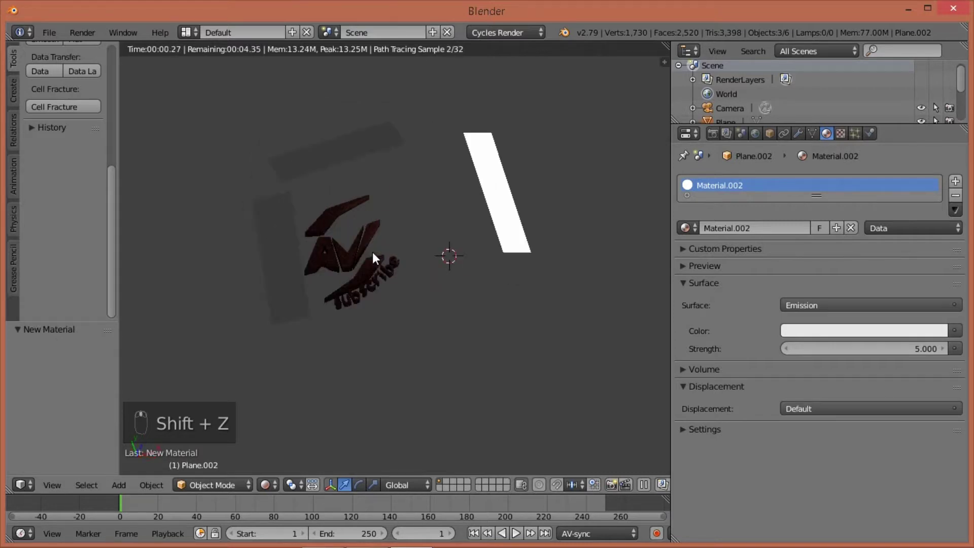
key("KP_0")
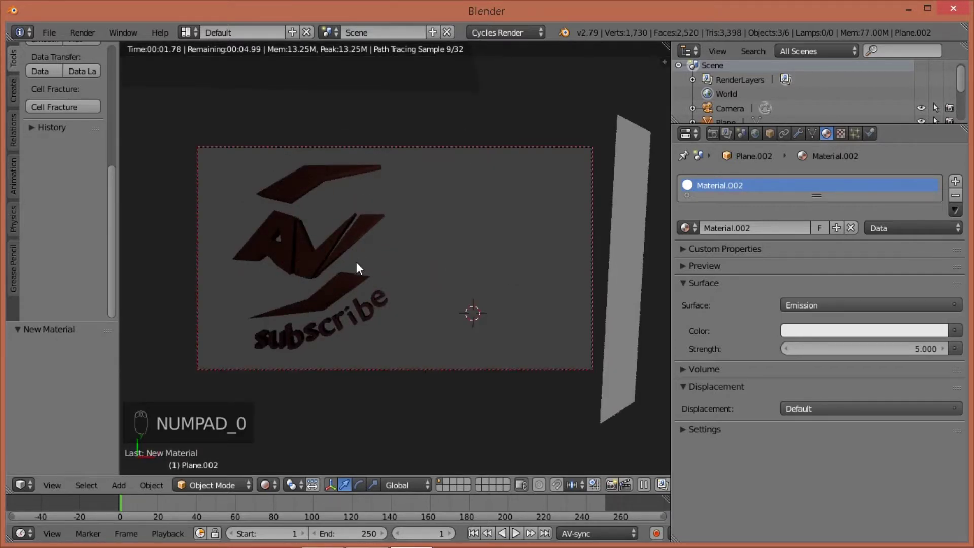
key("shift+z")
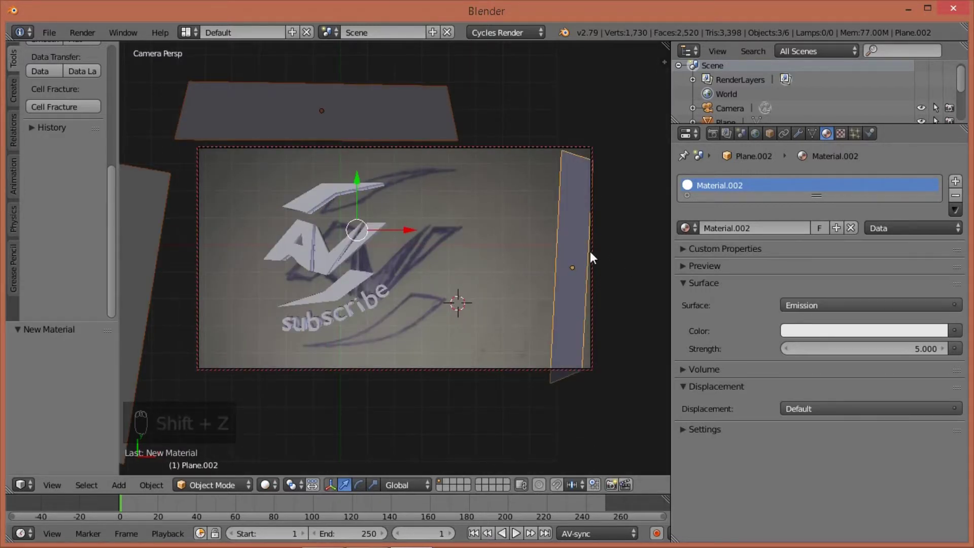
Step: From the top view, move the plane above the logo about 0.17 units in negative X and 0.63 in Y
right_click(358, 127)
middle_click_drag(358, 128, 484, 138)
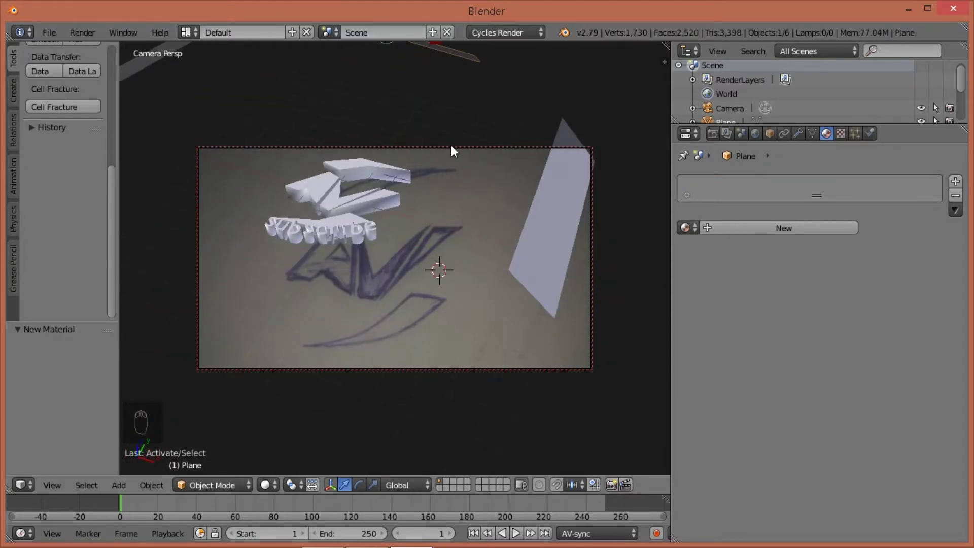
key("KP_0")
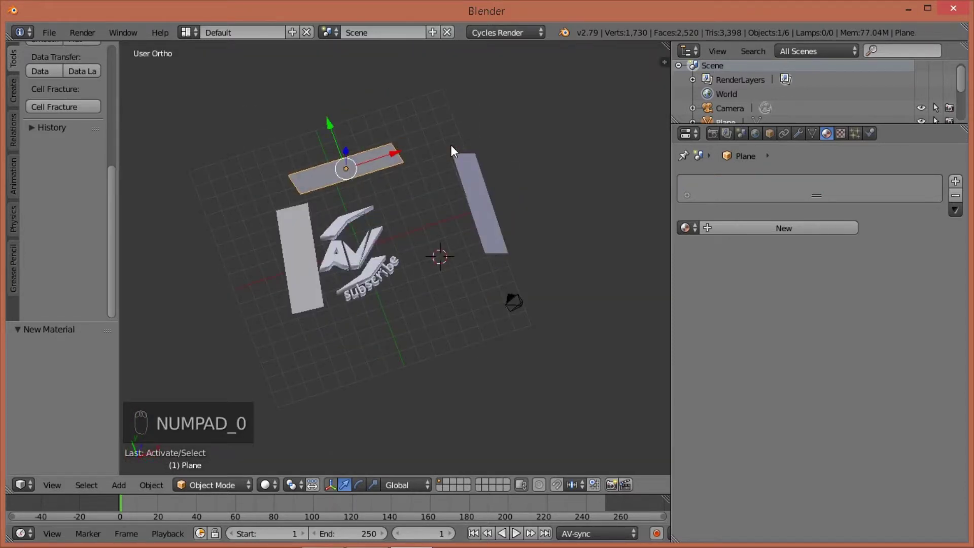
key("KP_0")
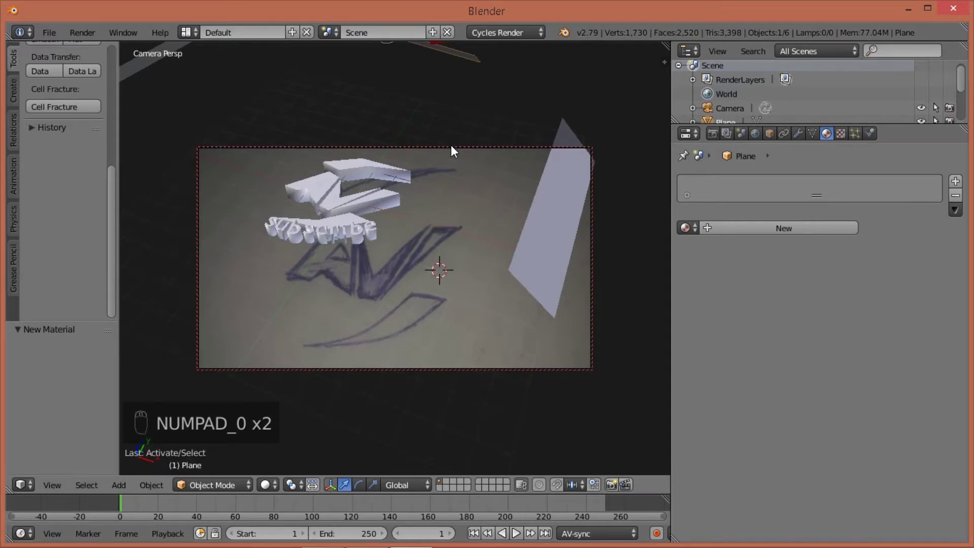
key("KP_0")
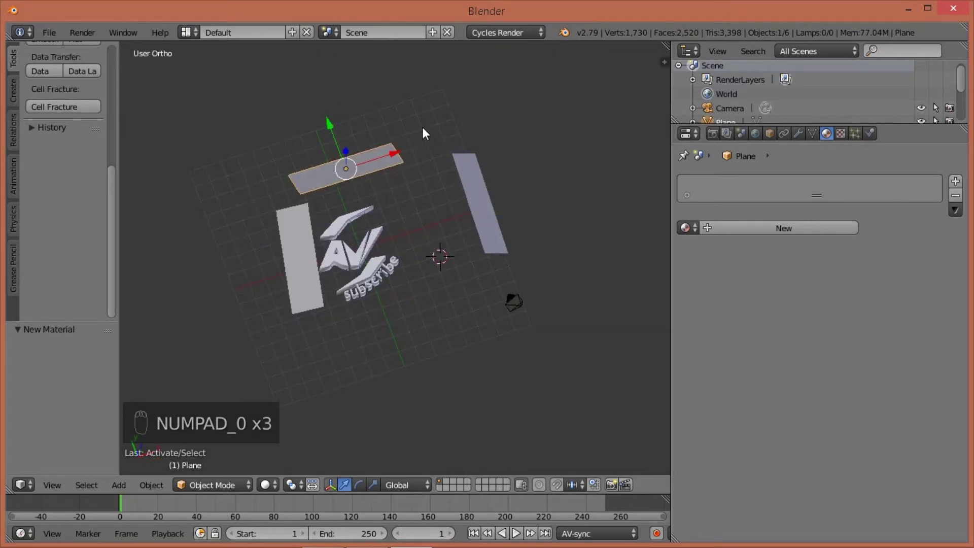
key("KP_7")
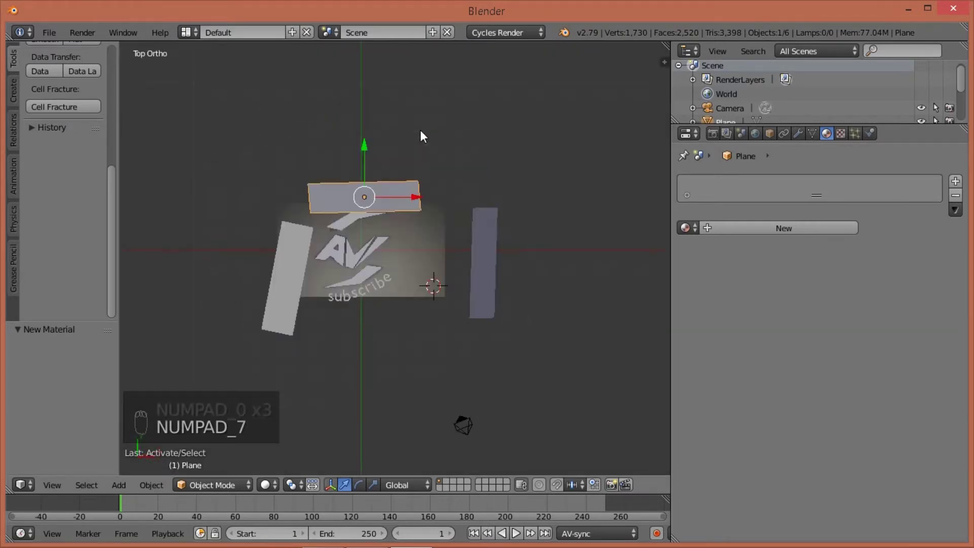
scroll(391, 247, "up", 2)
scroll(392, 248, "up", 4)
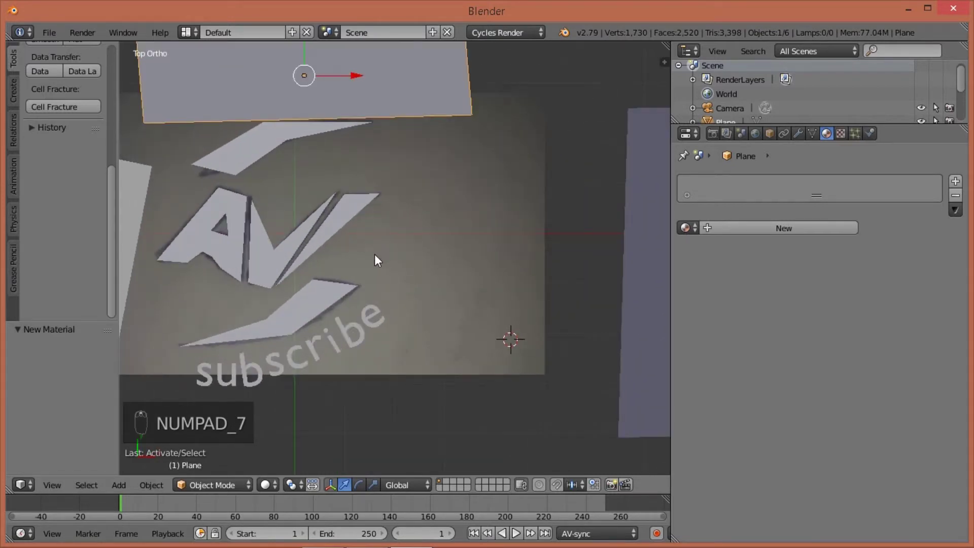
middle_click_drag(371, 254, 416, 273, "shift")
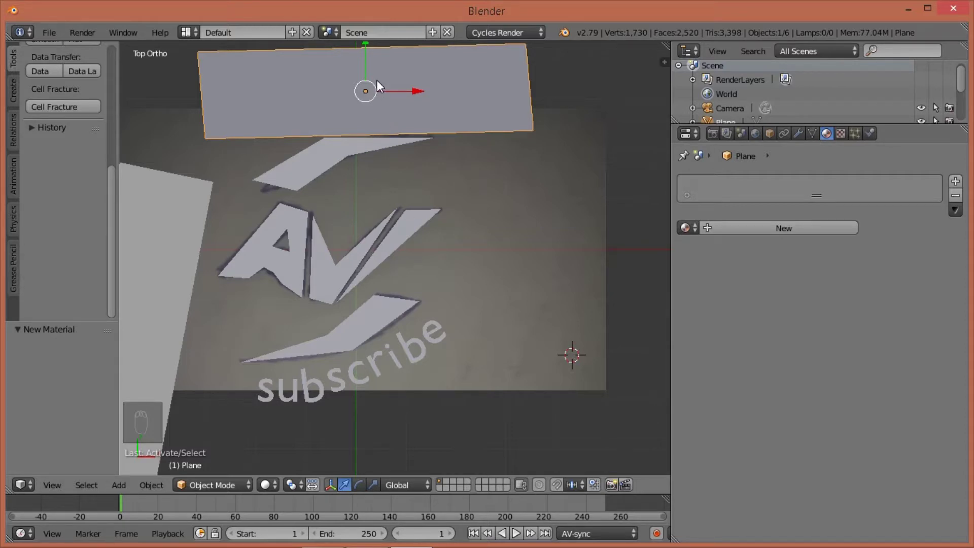
key("g")
left_click(369, 49)
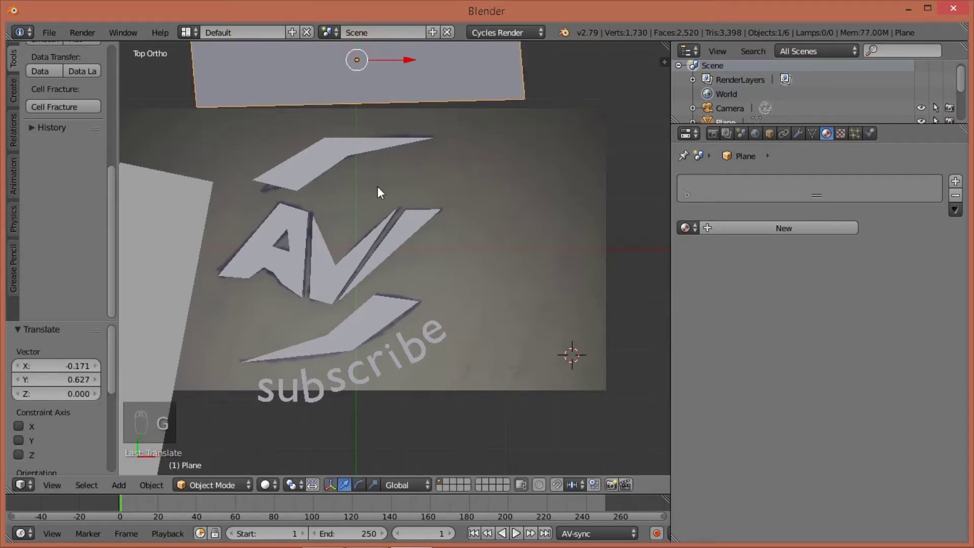
Step: Align the camera to the current top view of the logo and slightly adjust its angle
key("ctrl+alt+KP_0")
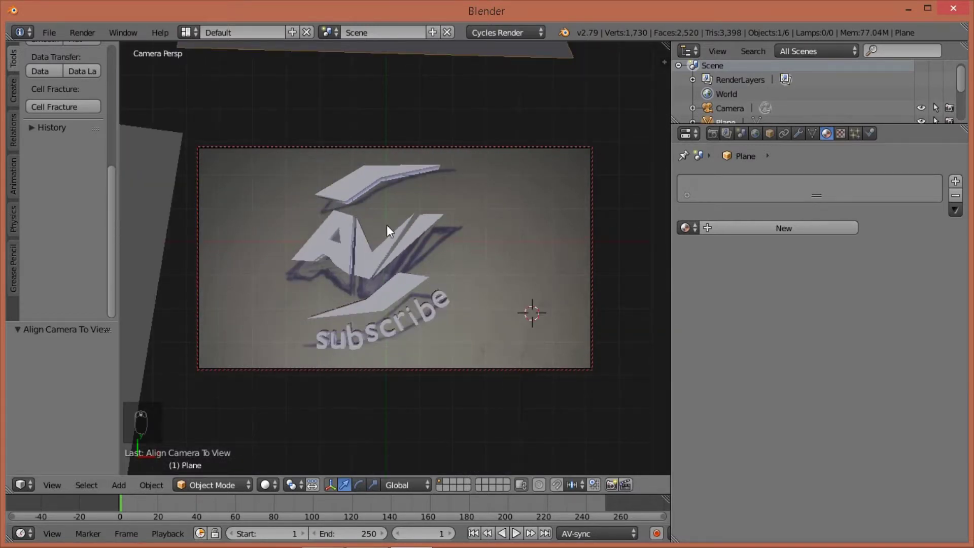
middle_click_drag(386, 224, 376, 227)
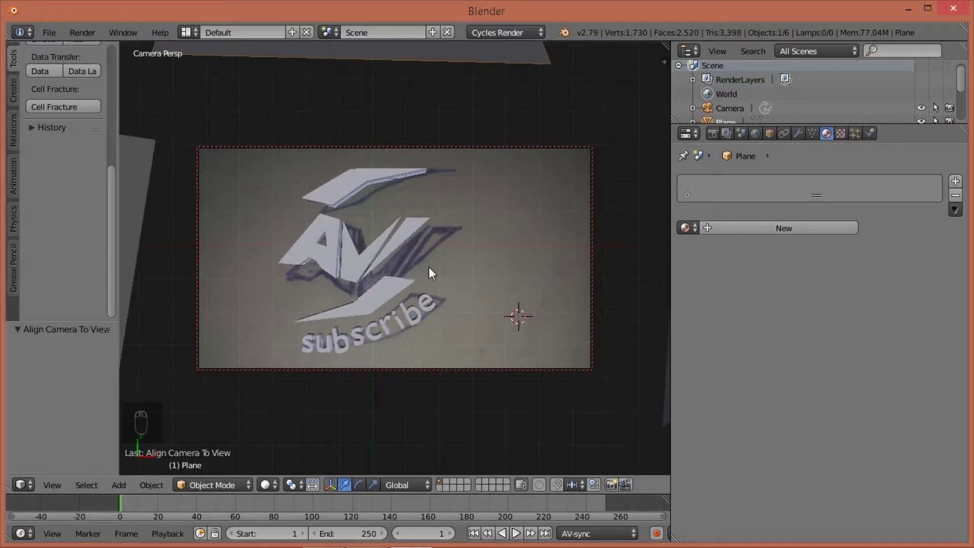
Step: Outside the camera view, lower the plane above the logo about 1.13 units in Z
key("KP_0")
middle_click_drag(439, 294, 369, 161)
left_click_drag(437, 51, 431, 98)
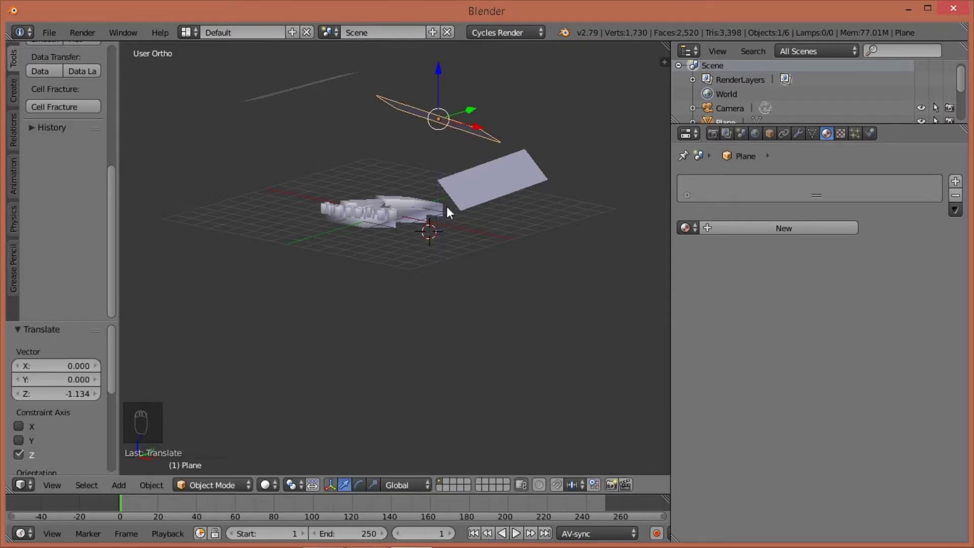
Step: Lower the plane on the logo's left side about 2.99 units in Z and shift it about 0.25 units in X
middle_click_drag(444, 204, 508, 228)
middle_click_drag(475, 197, 457, 246)
right_click(283, 150)
middle_click_drag(336, 200, 296, 90)
left_click_drag(296, 55, 440, 136)
right_click(522, 150)
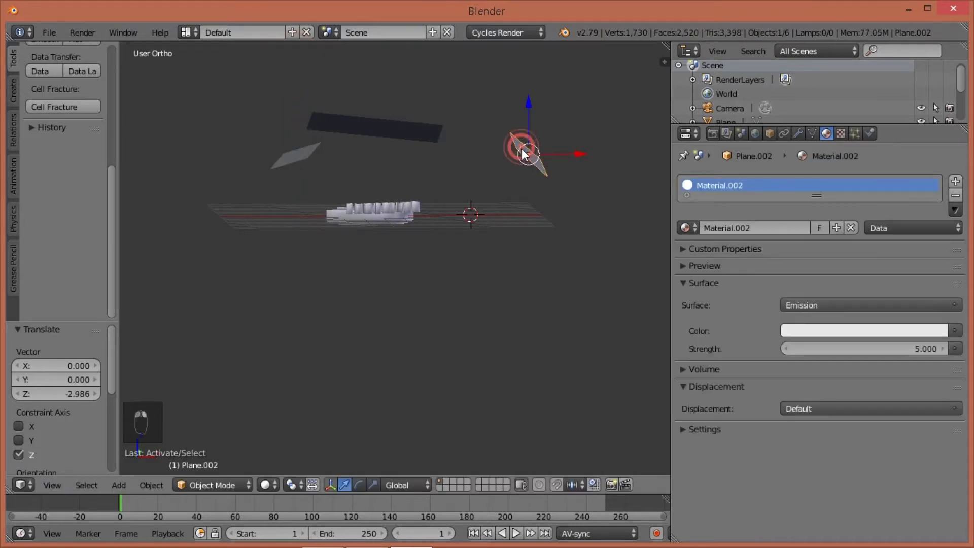
right_click(300, 151)
left_click_drag(317, 148, 331, 154)
Step: In the camera view, rotate the left plane about -9.06° and move it about 0.54 units in negative X and 0.81 in Y, outside the frame
key("KP_0")
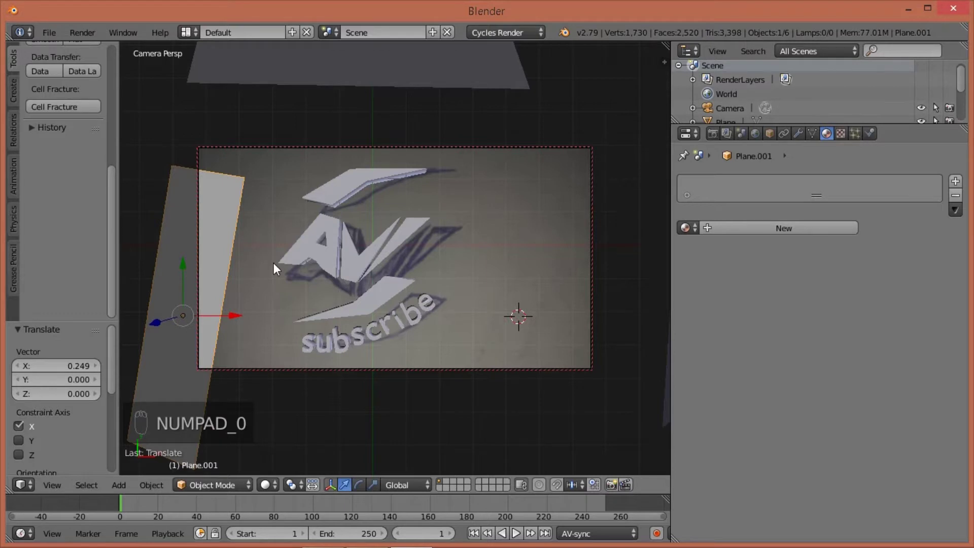
key("r")
left_click(272, 243)
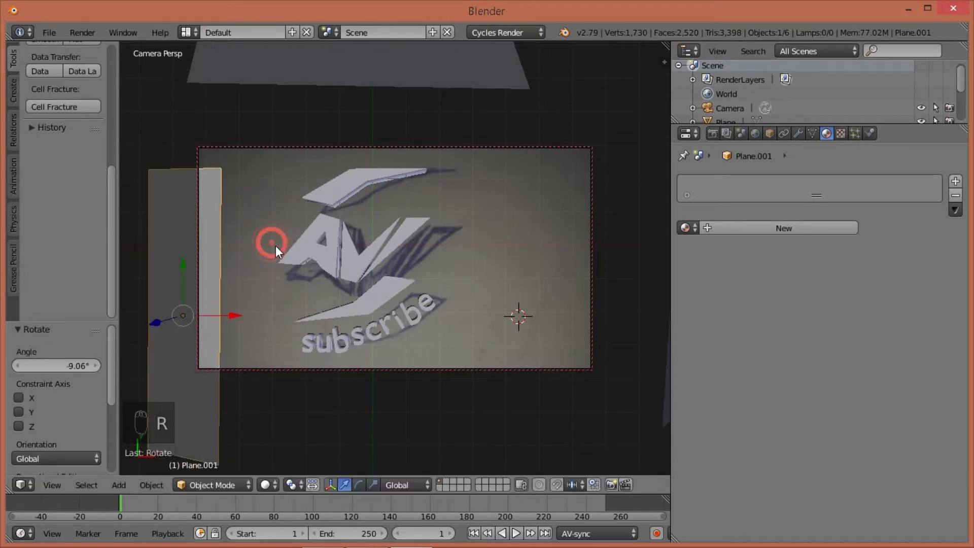
key("g")
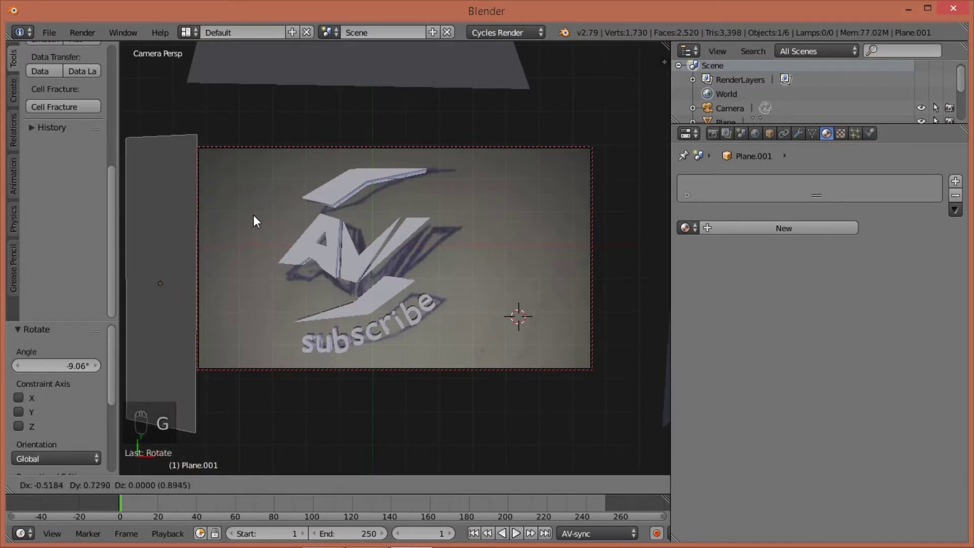
left_click(253, 212)
Step: Move the plane above the logo about 0.31 units in X and 1.05 in negative Y, just outside the camera frame
right_click(319, 67)
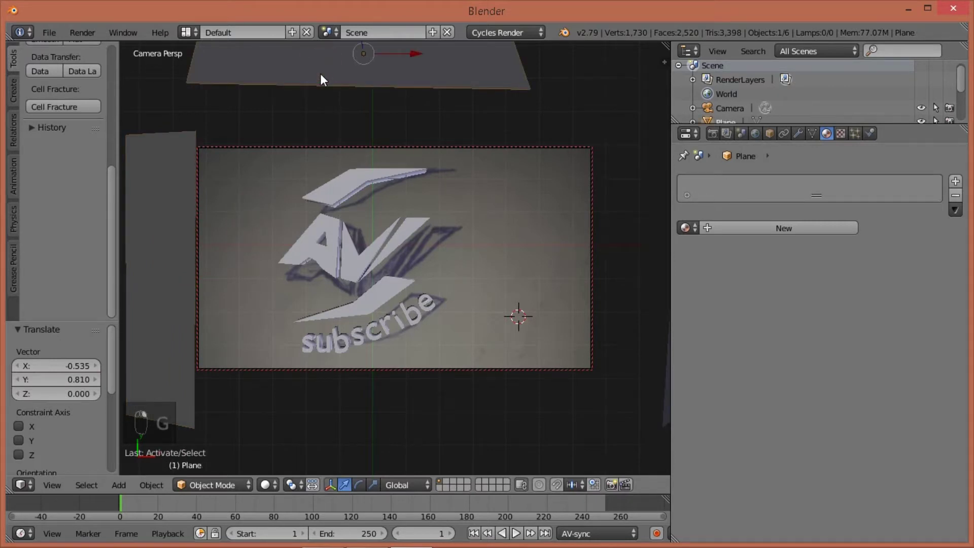
key("g")
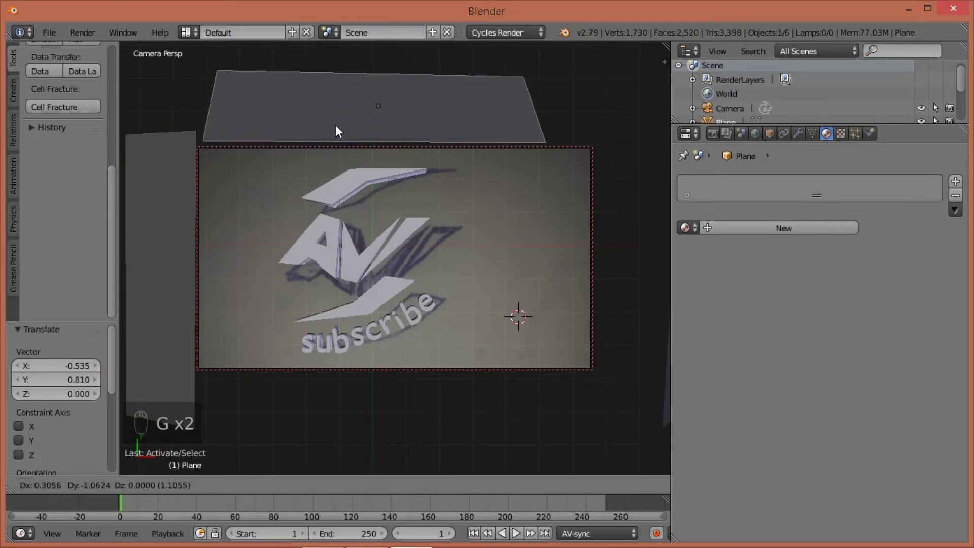
left_click(336, 125)
Step: From a side angle, rotate the plane above the logo about 8.03°
key("KP_0")
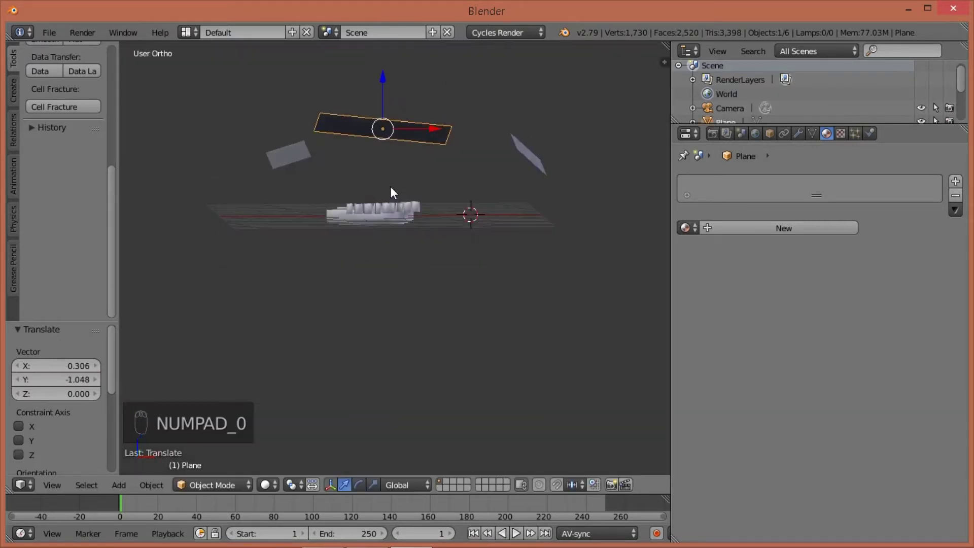
middle_click_drag(375, 170, 290, 191)
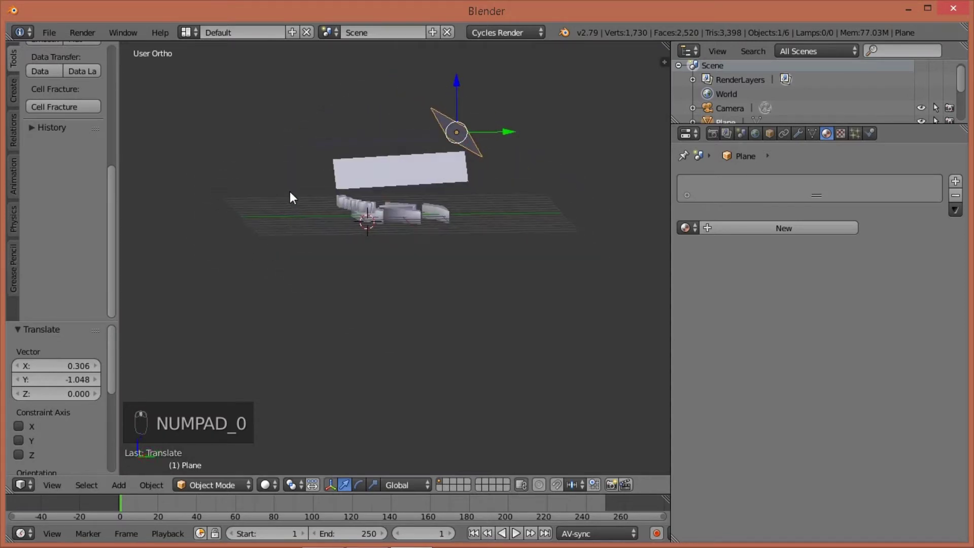
key("r")
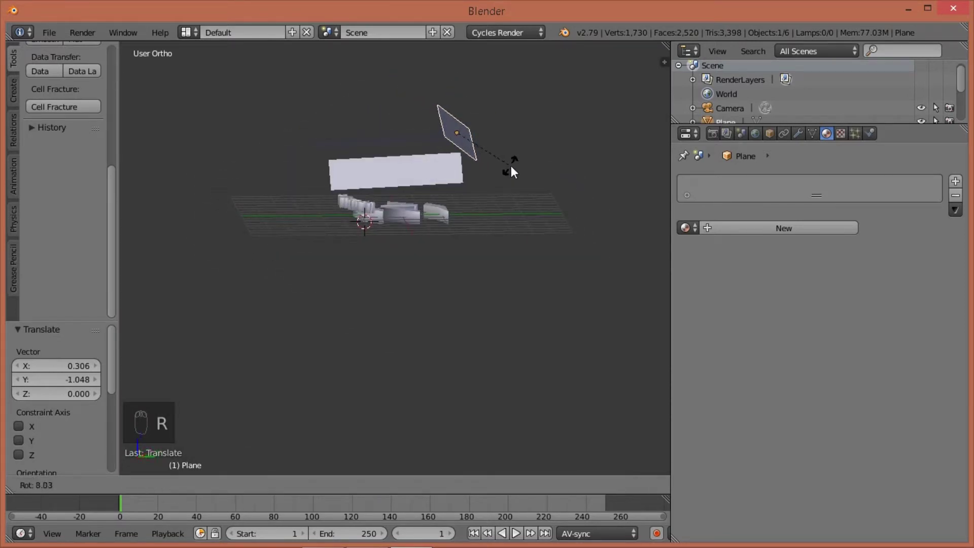
left_click(508, 168)
Step: Preview the rendered logo and text through the camera and return to solid shading
middle_click_drag(483, 181, 515, 216)
key("KP_0")
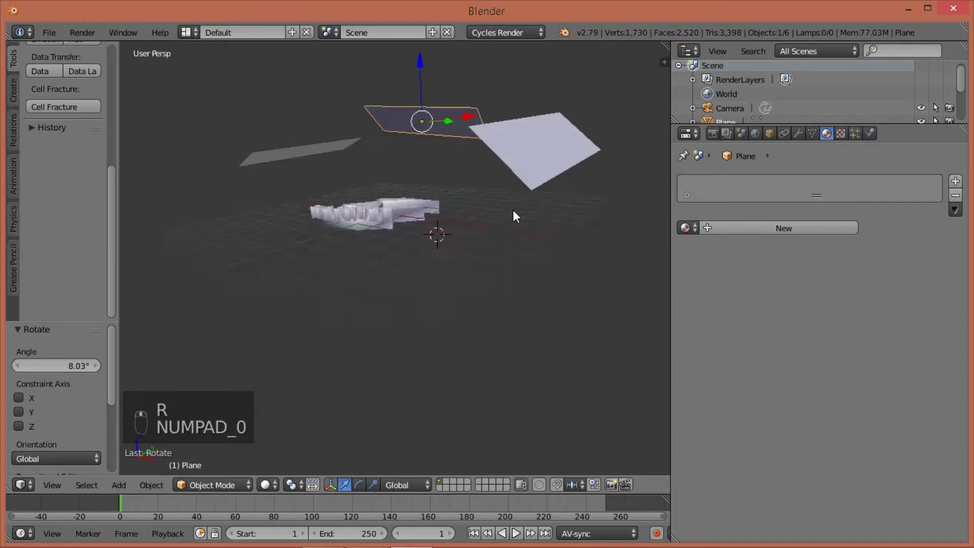
key("shift+z")
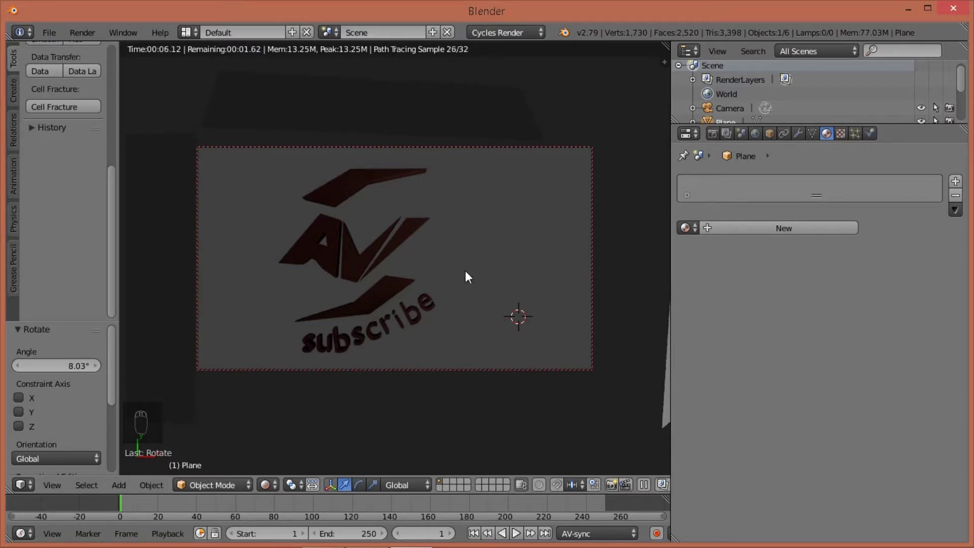
scroll(634, 198, "up", 1)
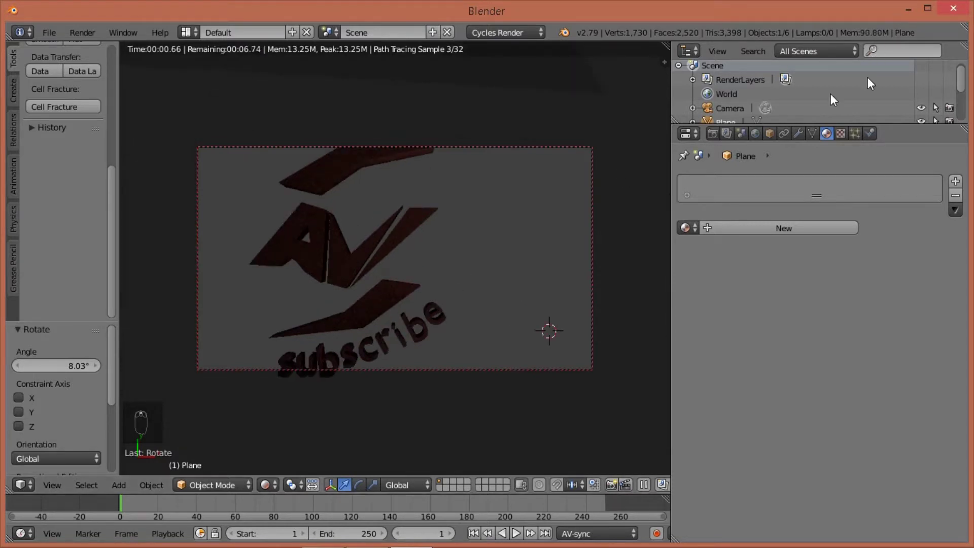
scroll(307, 276, "down", 2)
scroll(306, 275, "up", 2)
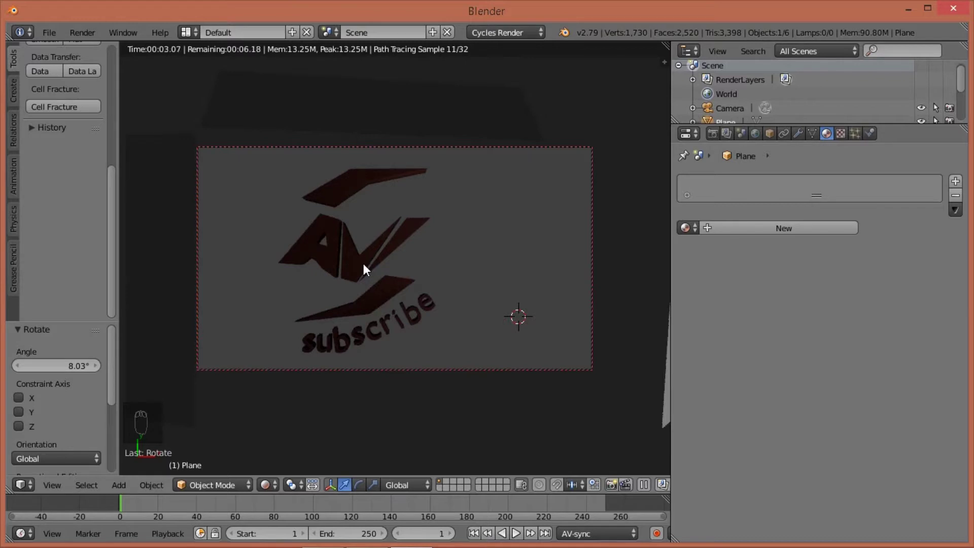
key("shift+z")
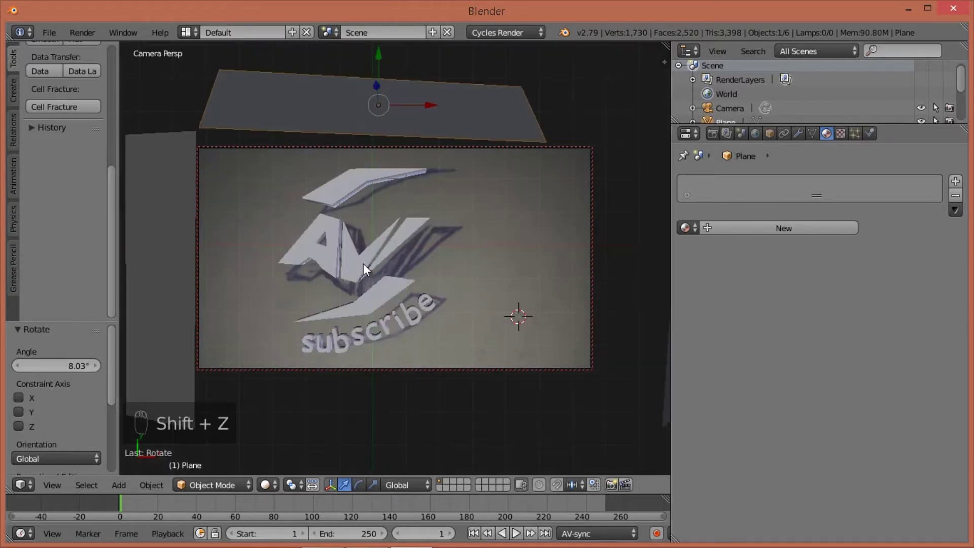
Step: In the render settings, expand the sampling options and set the render samples to 100
left_click(712, 134)
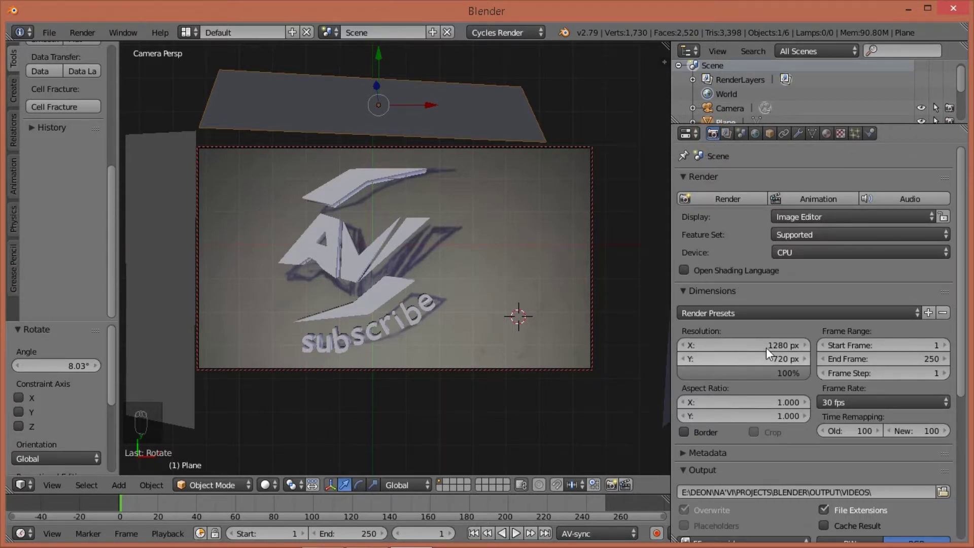
left_click(791, 373)
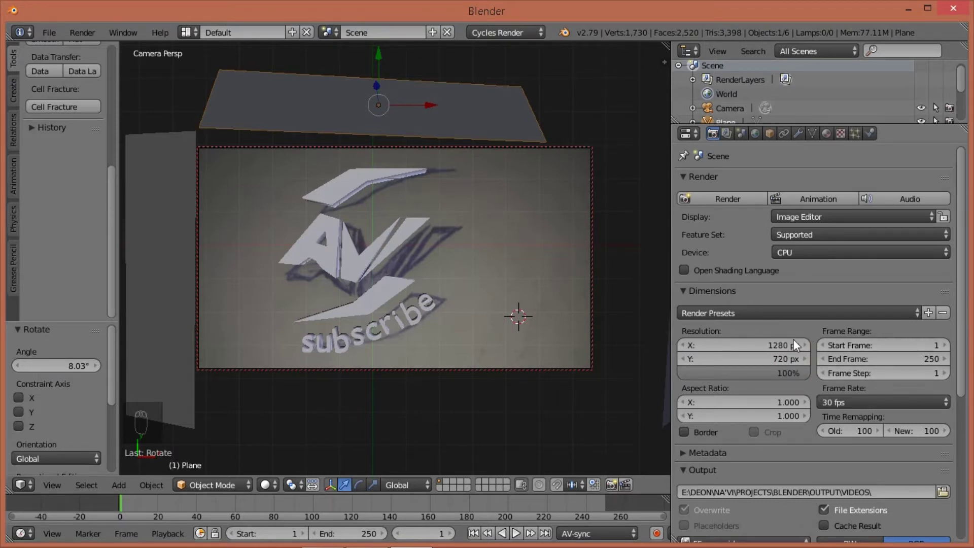
scroll(774, 345, "down", 9)
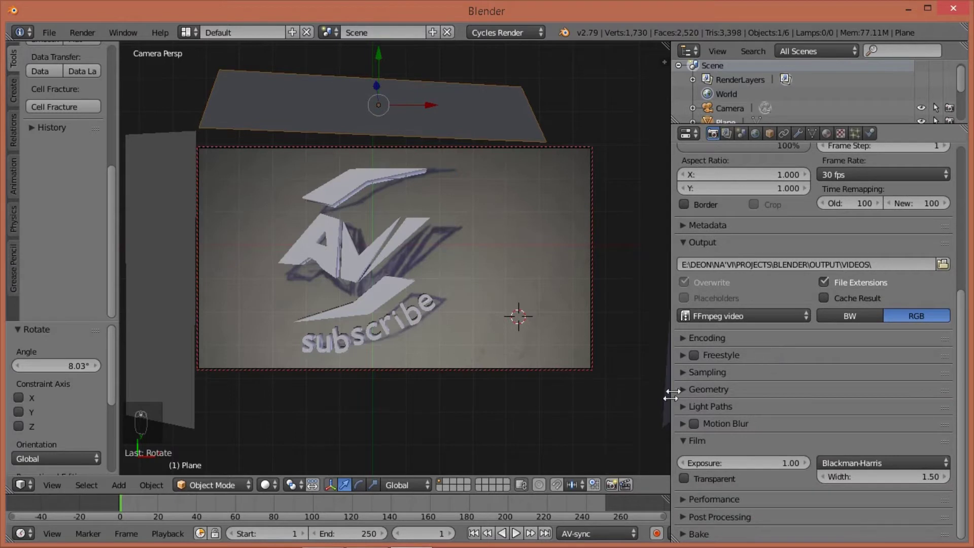
left_click(683, 373)
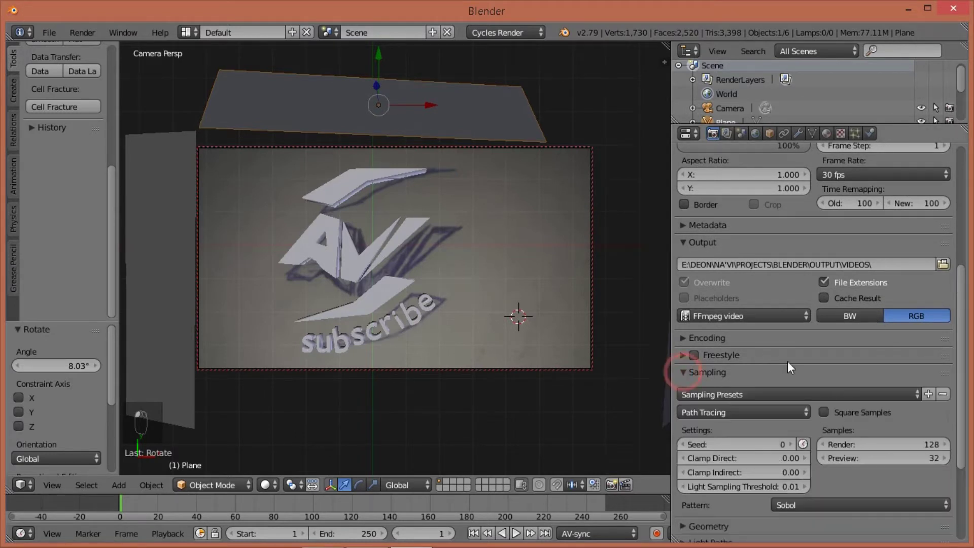
scroll(826, 407, "down", 5)
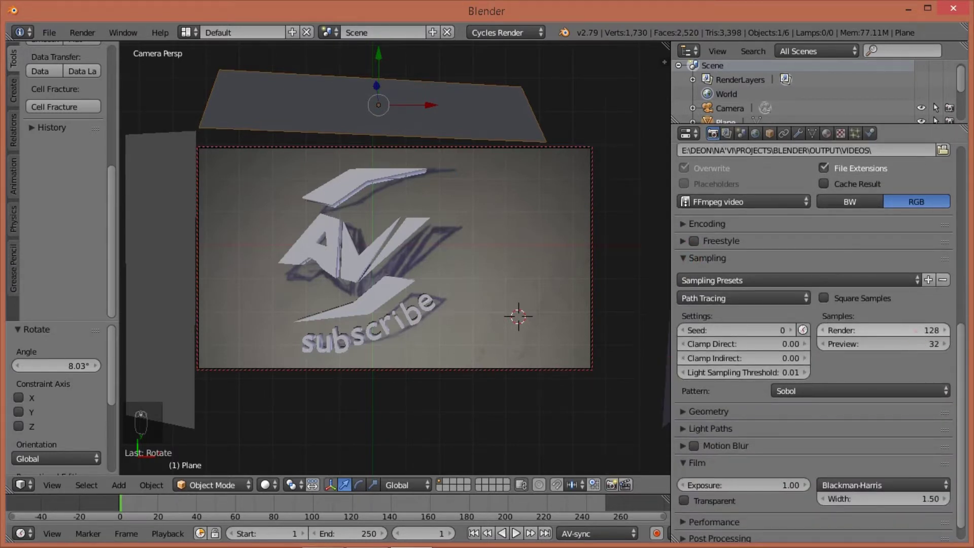
left_click_drag(917, 331, 938, 332)
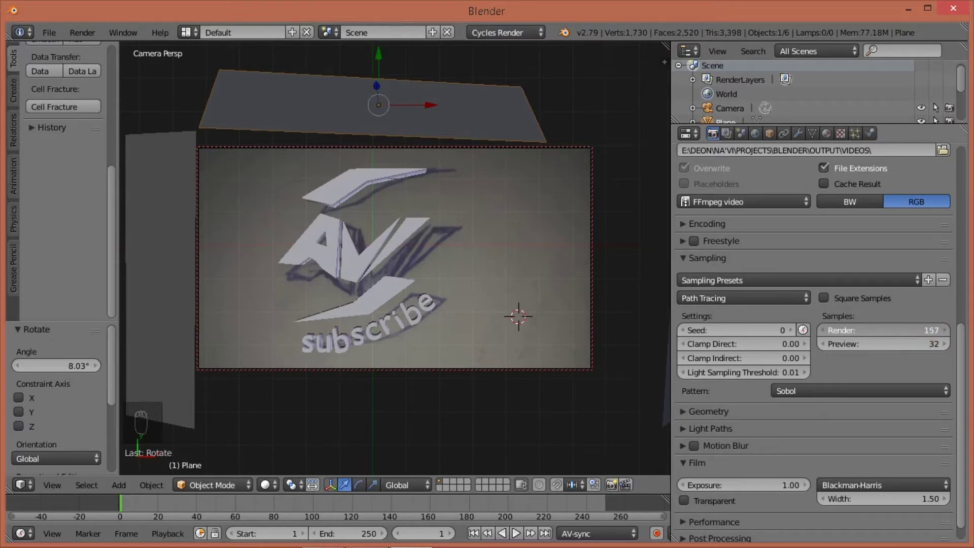
left_click(904, 331)
left_click(877, 330)
type("100")
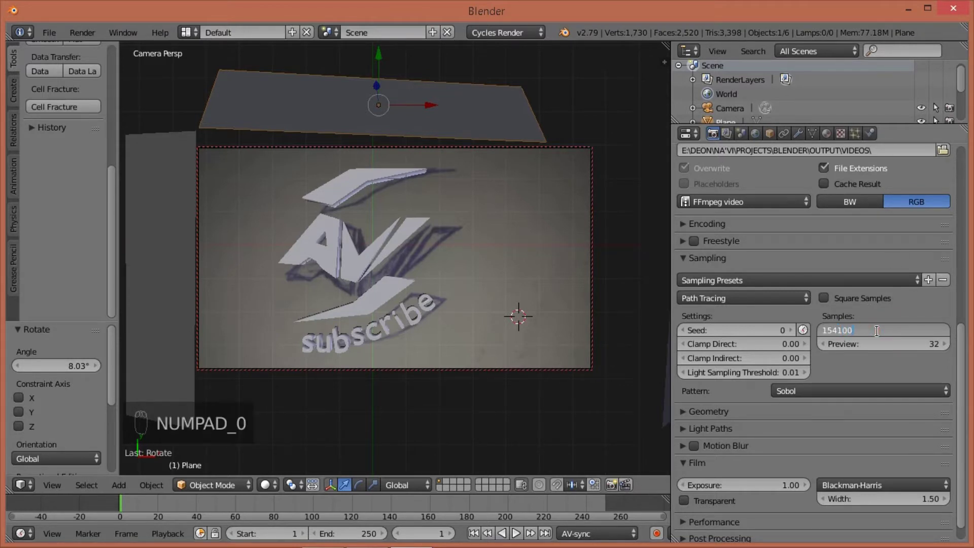
key("BackSpace")
key("BackSpace")
key("BackSpace")
key("BackSpace")
key("BackSpace")
type("1000")
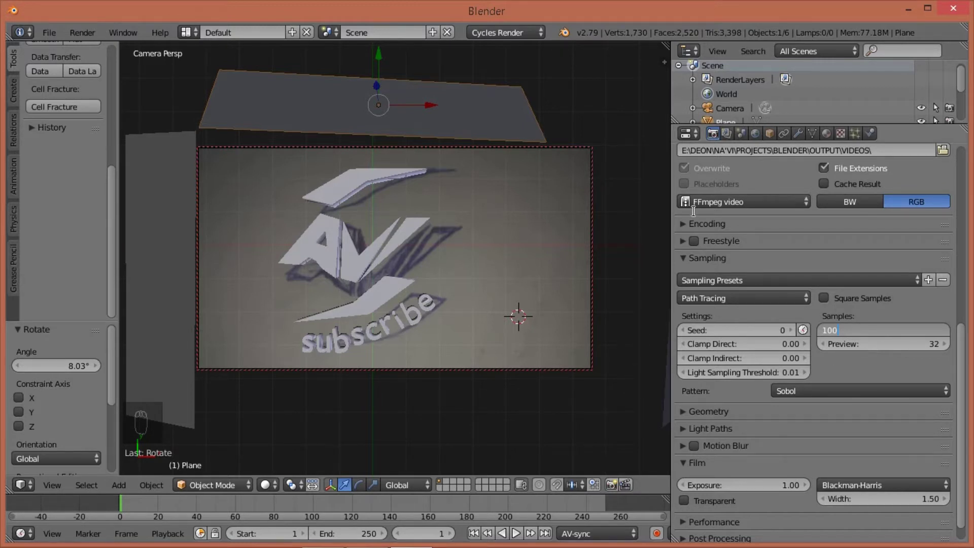
Step: Render the current frame as a still image and review the render settings while it processes
left_click(961, 339)
left_click_drag(961, 339, 957, 165)
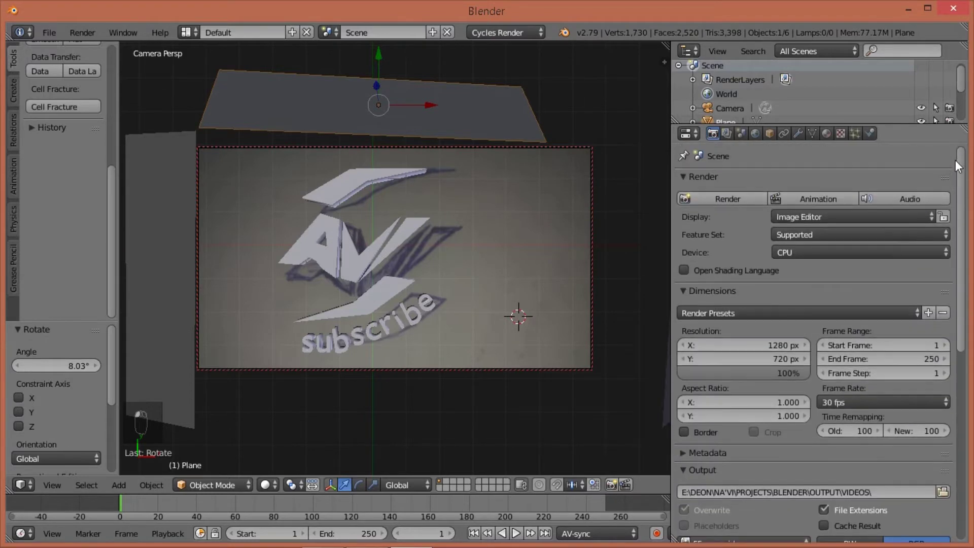
left_click(732, 195)
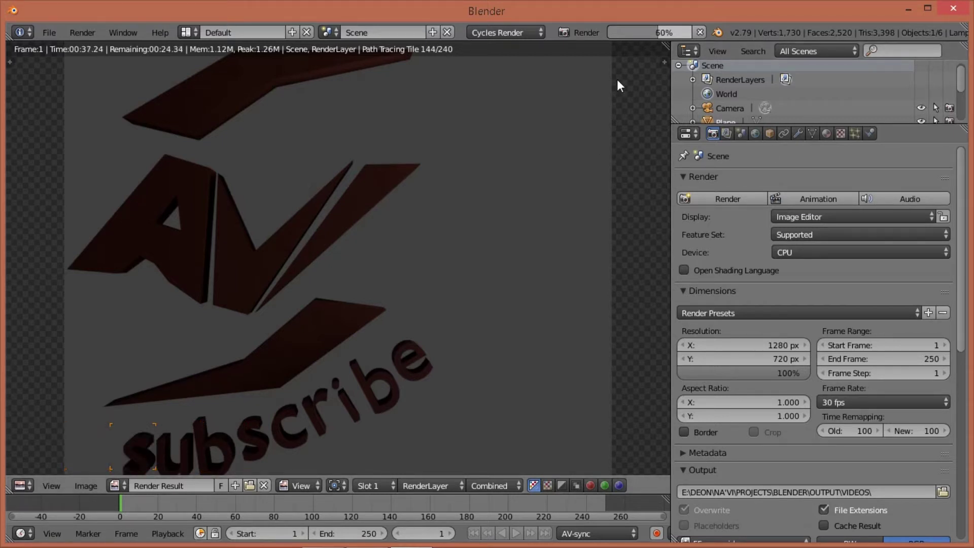
scroll(852, 337, "down", 5)
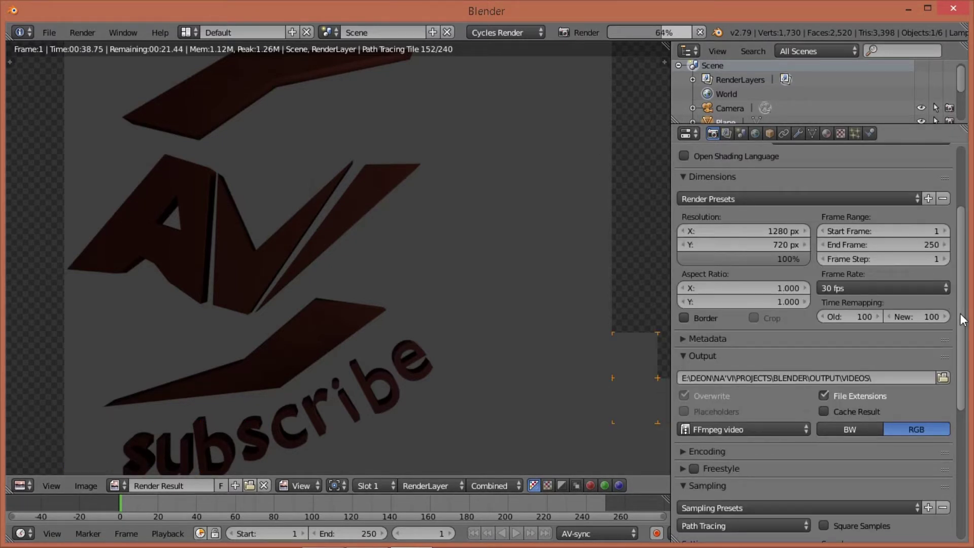
scroll(966, 369, "down", 4)
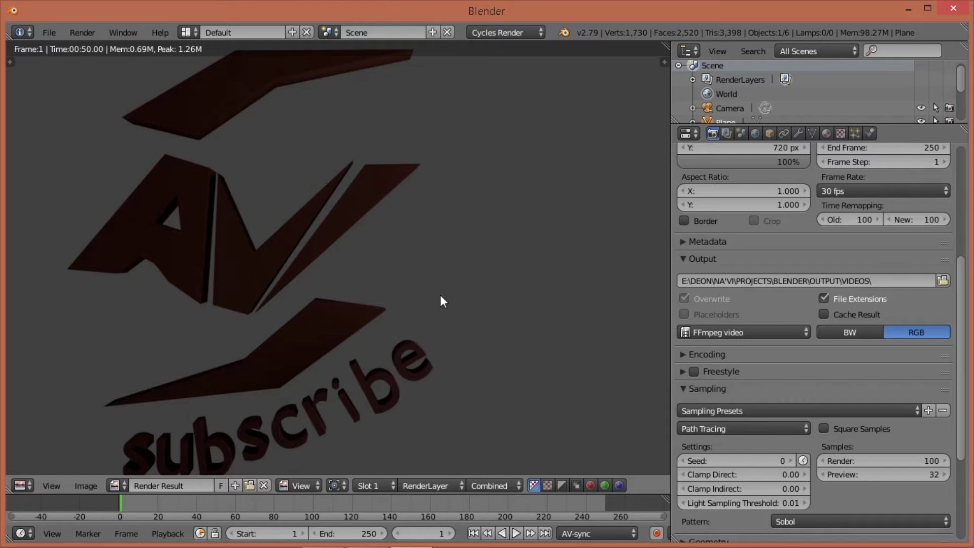
Step: Start saving the rendered image, name it tutorialoutput.png and choose the YTLOGO output folder
key("F3")
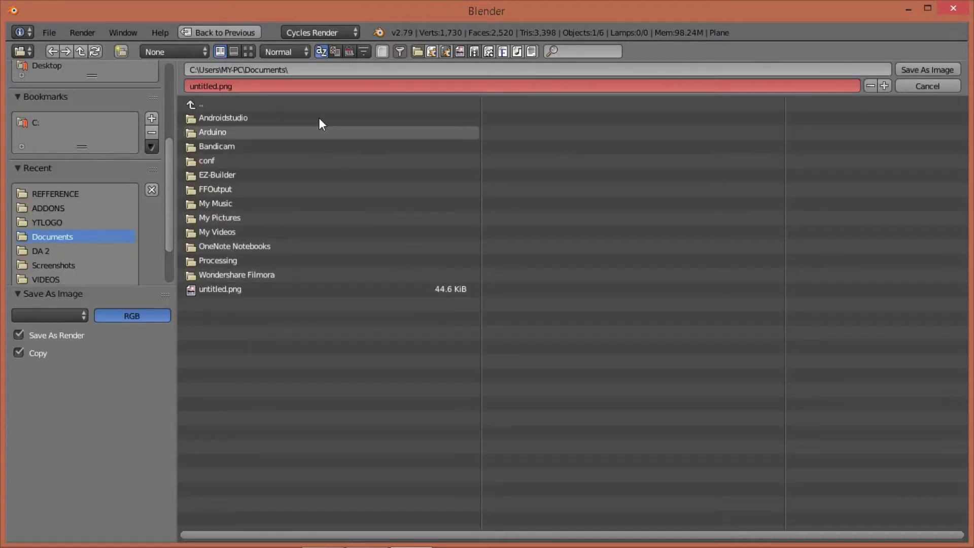
left_click(253, 86)
left_click(244, 89)
left_click_drag(244, 89, 175, 97)
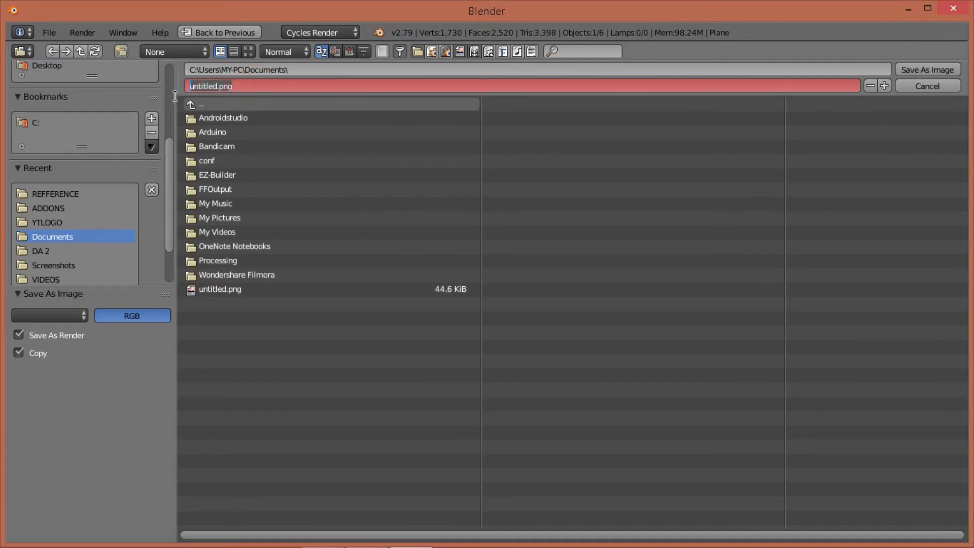
type("tutorialoutput")
left_click(60, 224)
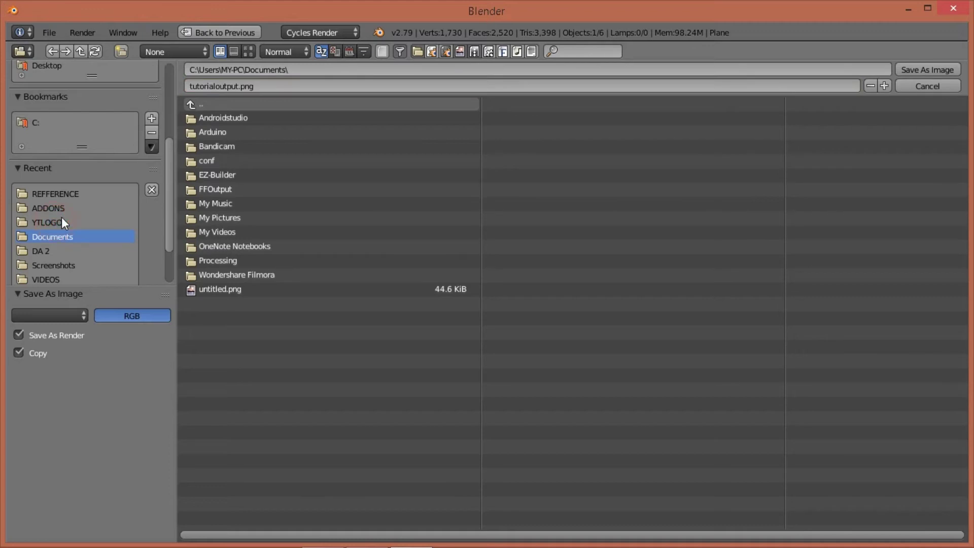
left_click(48, 221)
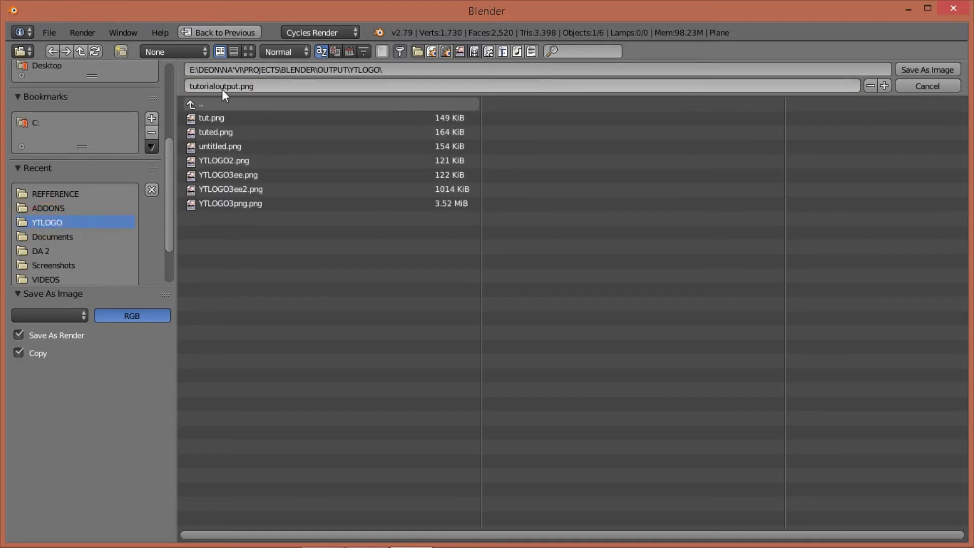
left_click(255, 87)
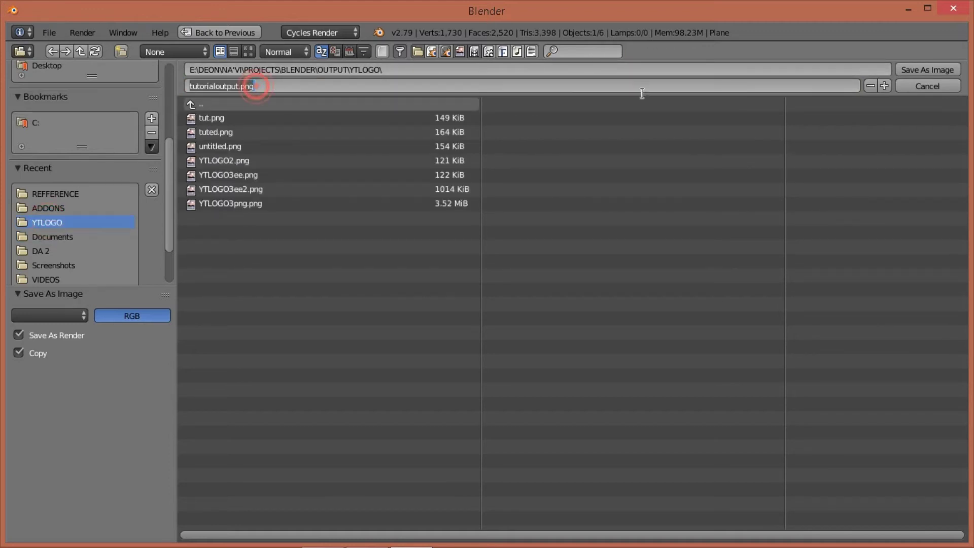
left_click(919, 71)
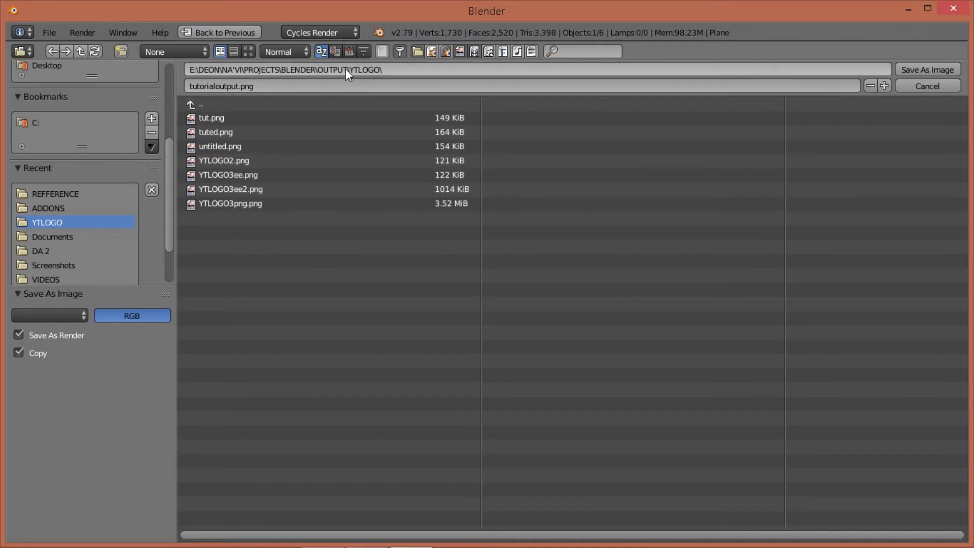
Step: Copy the path of the YTLOGO folder and save the image there
left_click(387, 70)
key("ctrl+c")
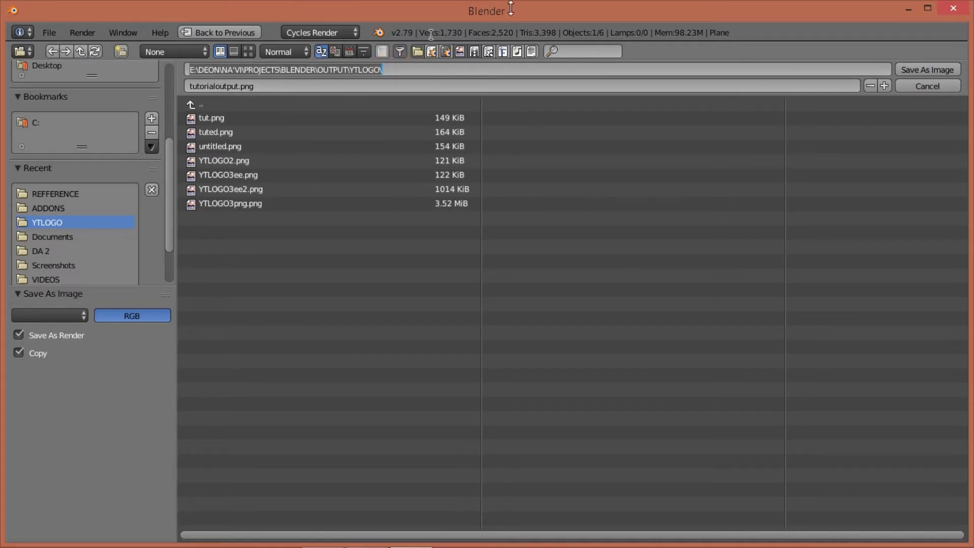
left_click(944, 69)
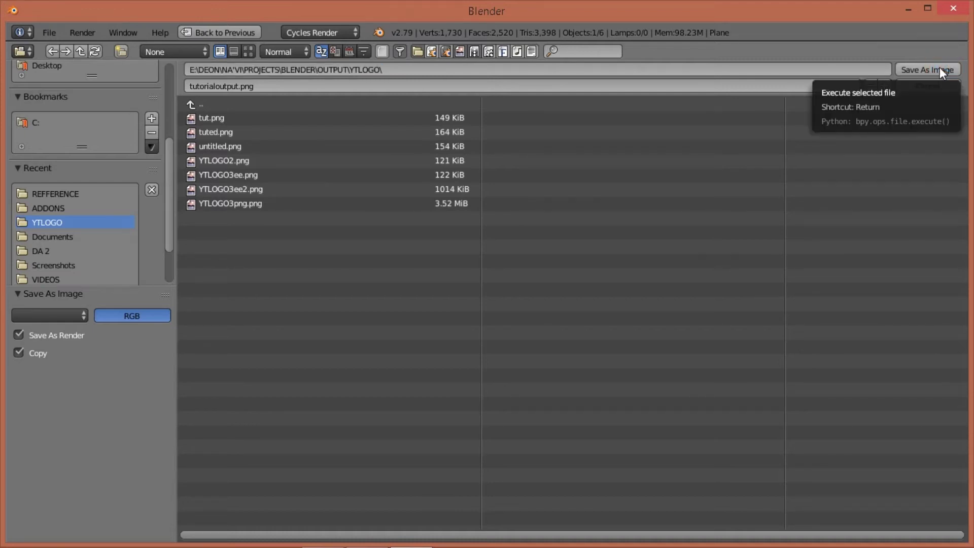
left_click(938, 69)
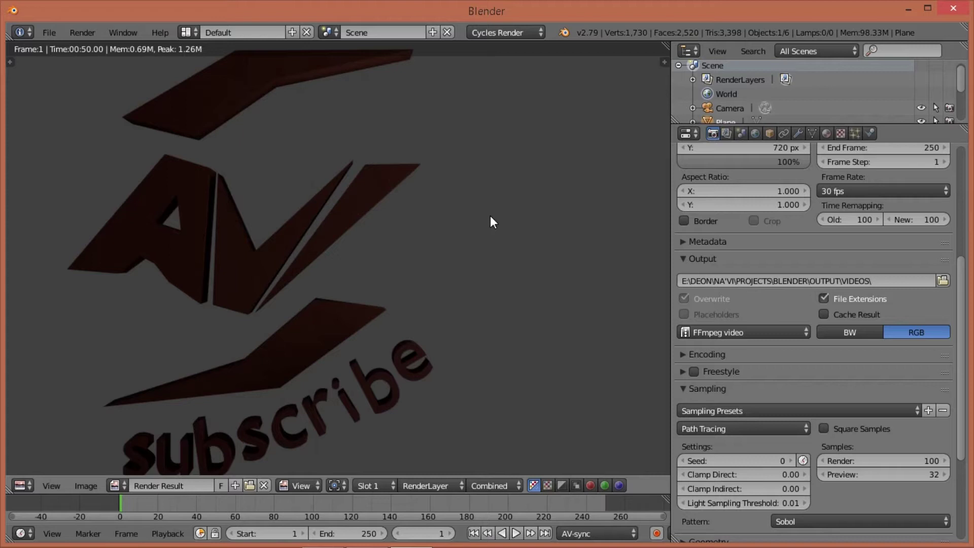
Step: Switch from Blender to File Explorer and launch Adobe Photoshop CS6
left_click(963, 10)
left_click(495, 333)
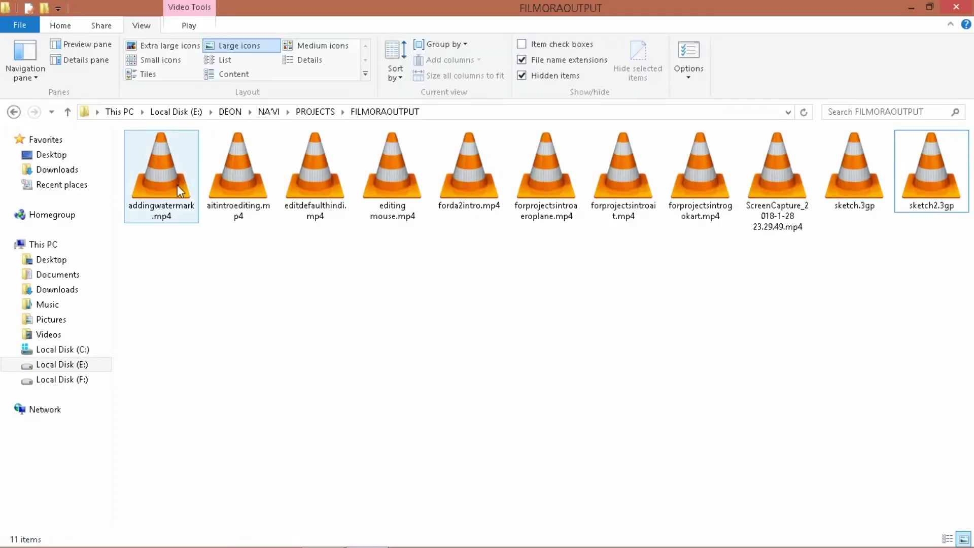
key("super")
key("super")
left_click(303, 259)
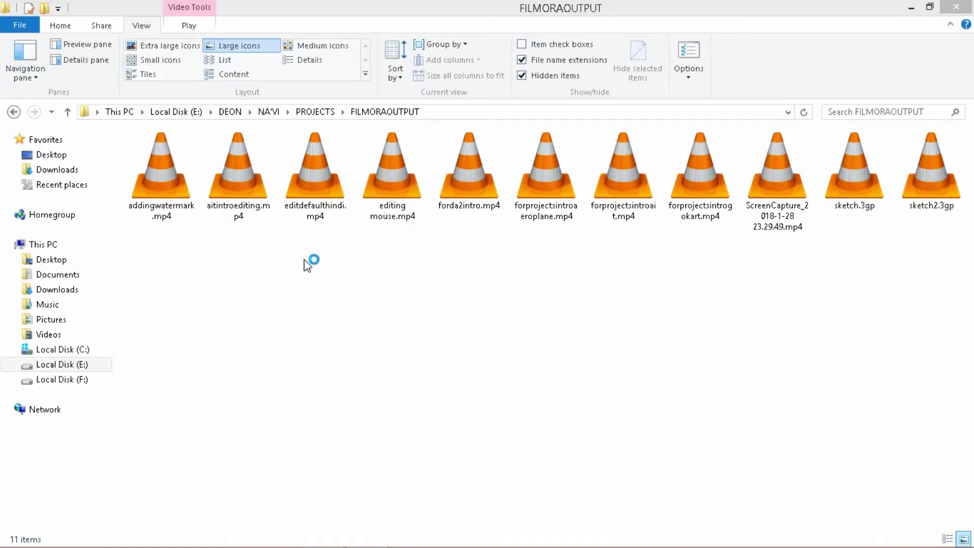
Step: Go to the YTLOGO output folder in File Explorer using the copied path
left_click(440, 8)
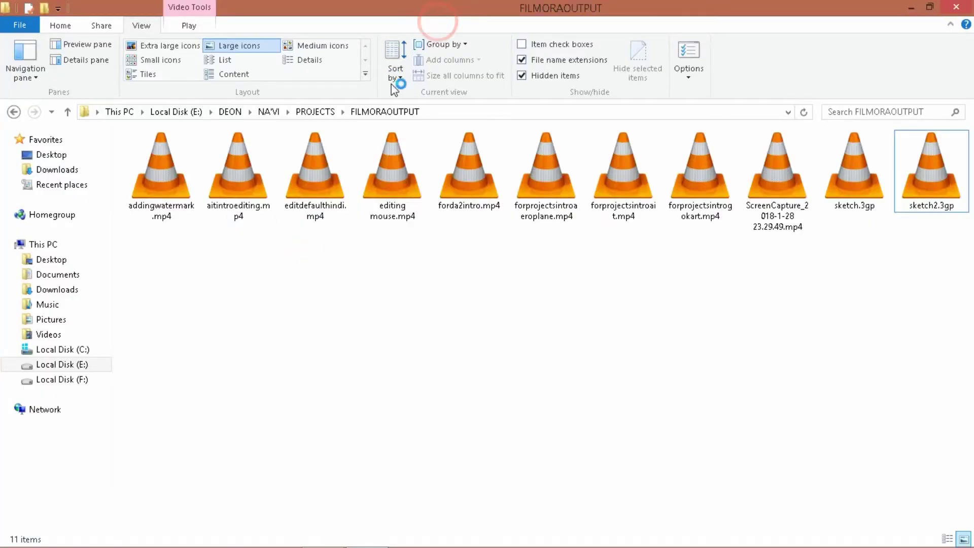
left_click(430, 111)
key("ctrl+v")
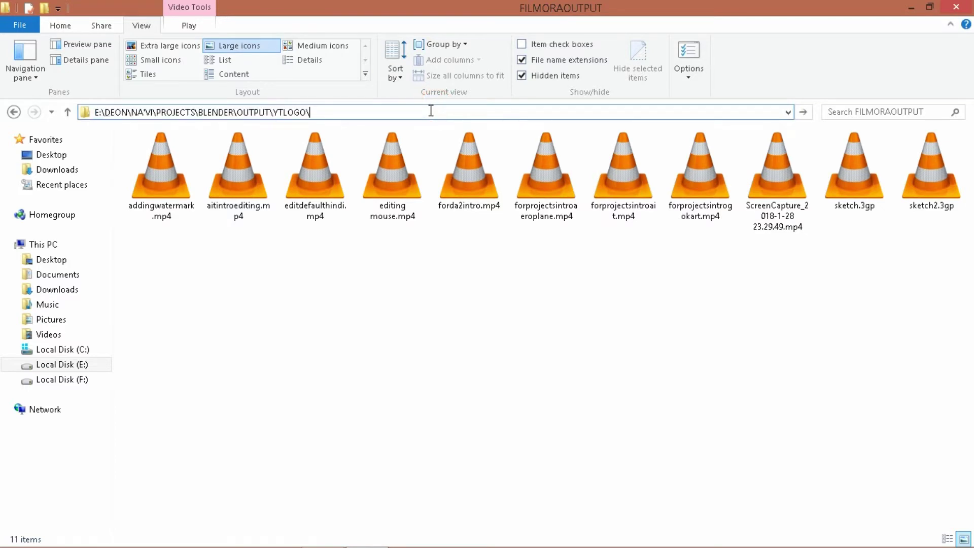
key("Return")
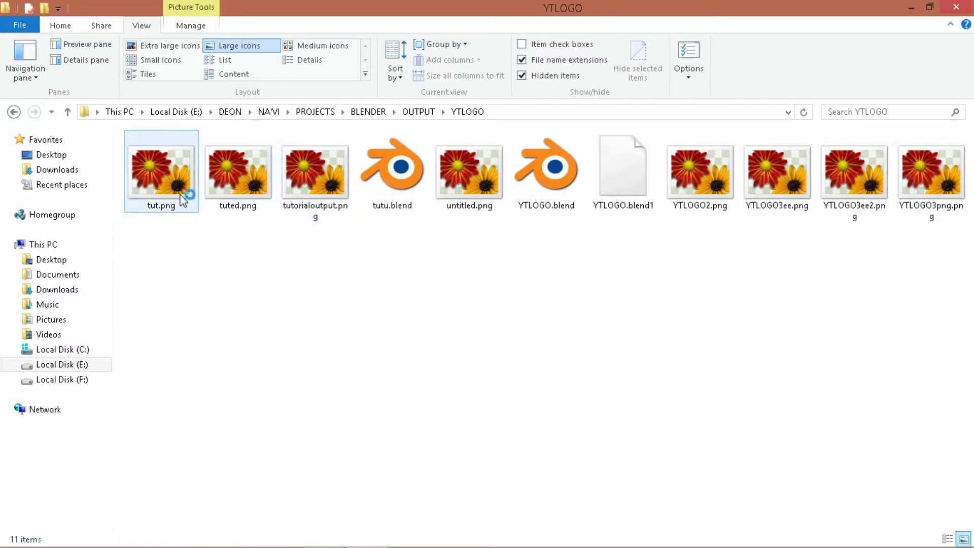
Step: Switch to Photoshop and open tutorialoutput.png from the YTLOGO folder
left_click(528, 158)
left_click(321, 179)
left_click_drag(316, 175, 414, 532)
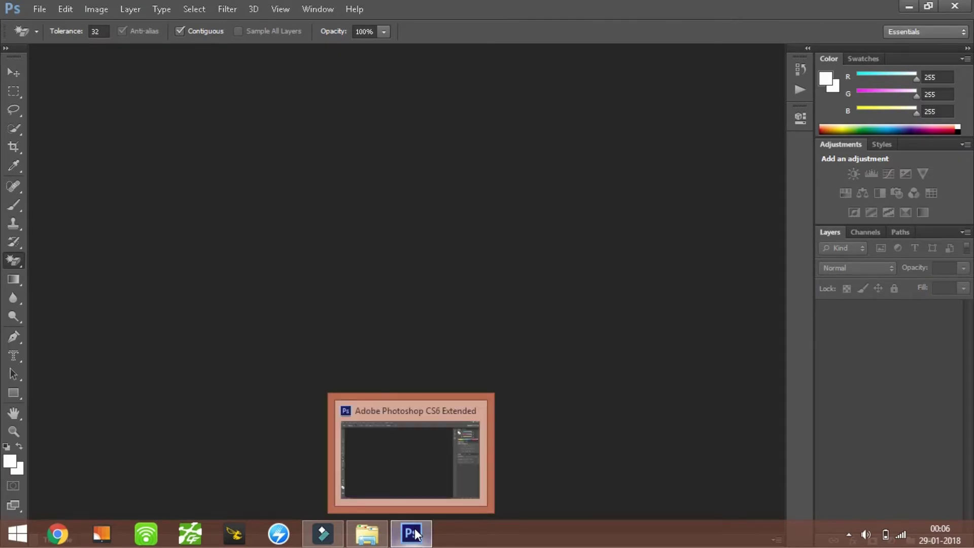
left_click(40, 9)
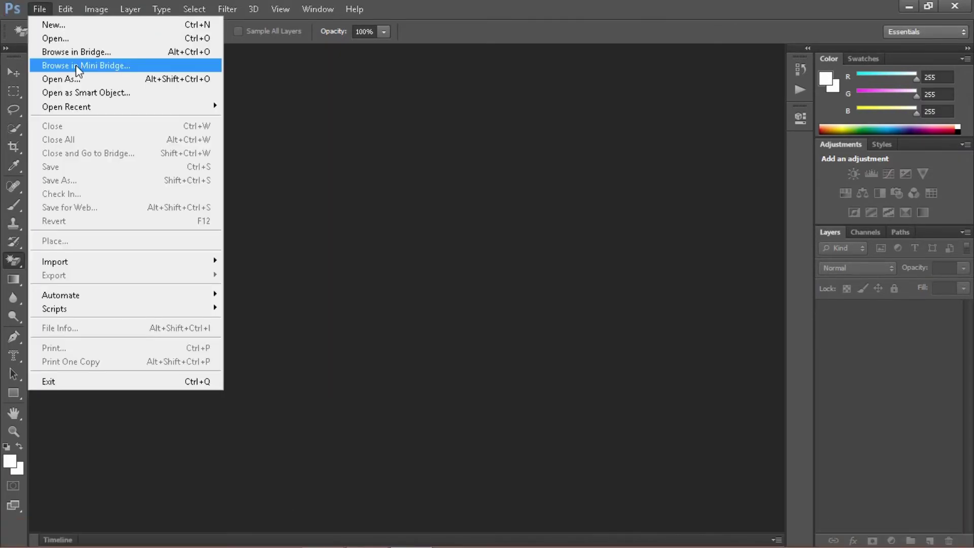
left_click(92, 41)
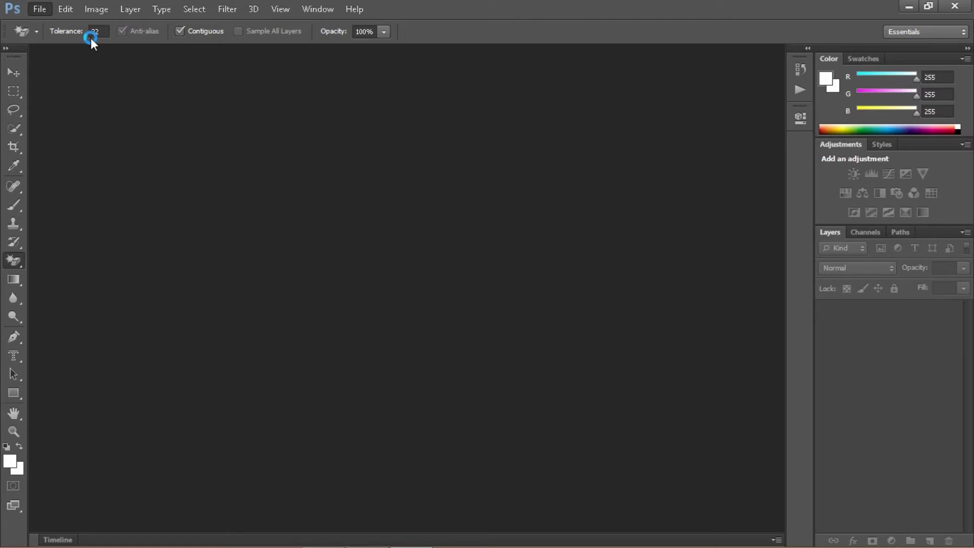
key("ctrl+o")
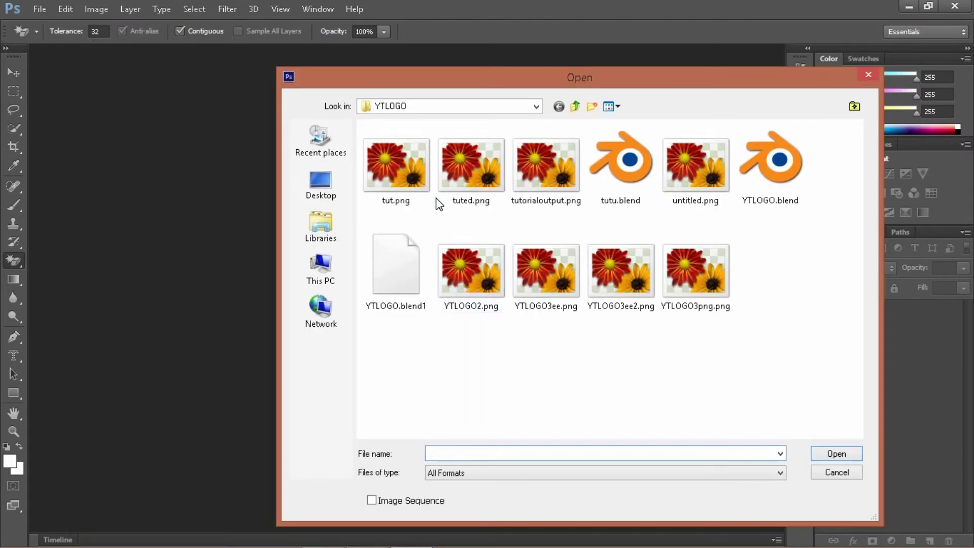
left_click(545, 177)
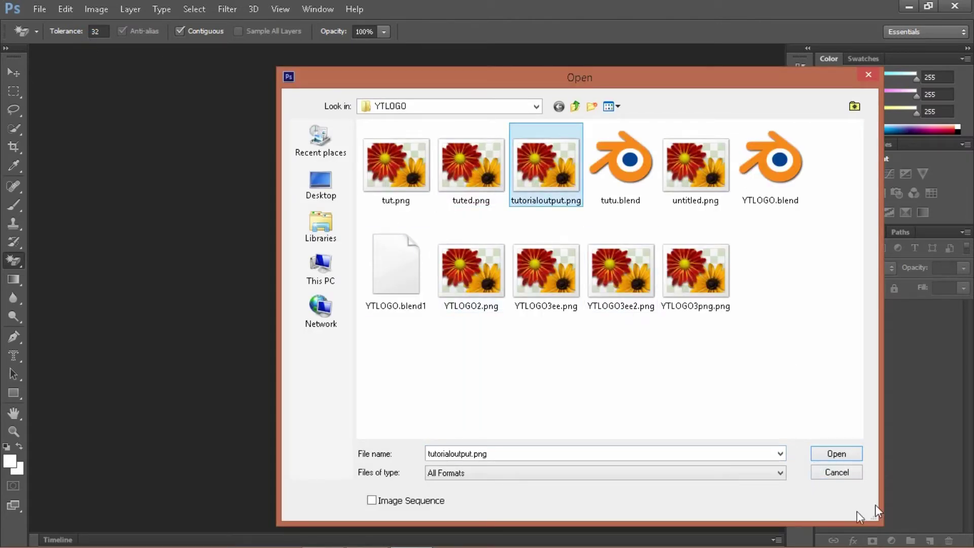
left_click(857, 454)
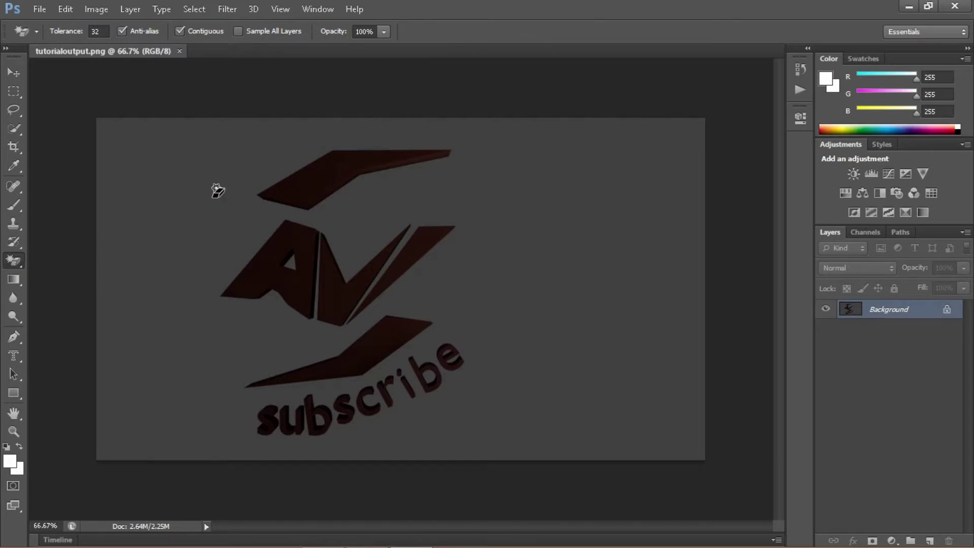
Step: Erase the grey background around the logo and inside the letter A with the Magic Eraser
left_click(210, 201)
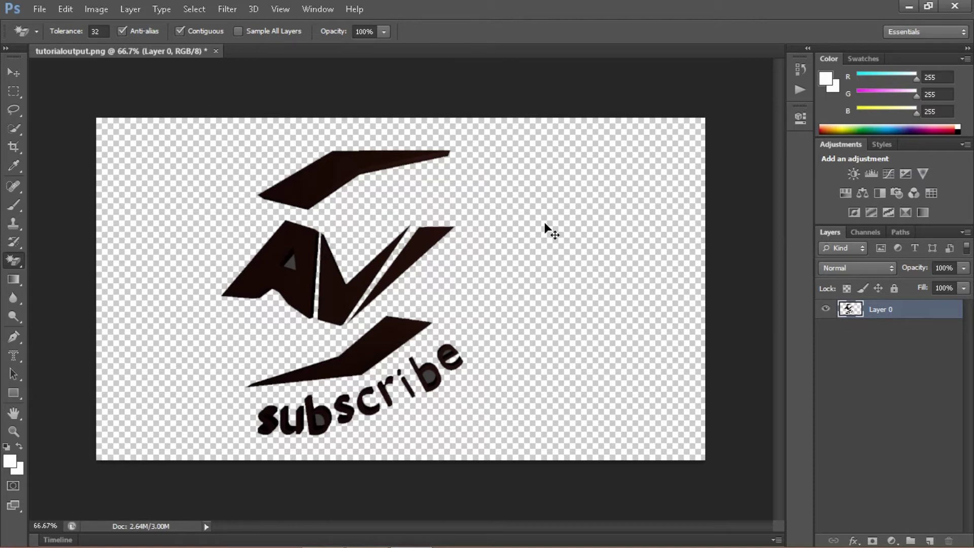
key("ctrl+plus")
key("ctrl+plus")
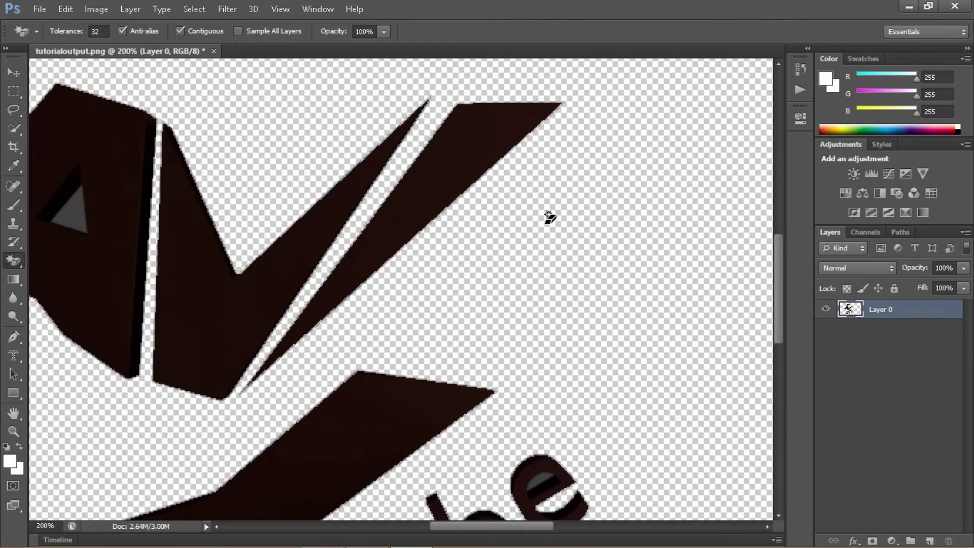
left_click(61, 226)
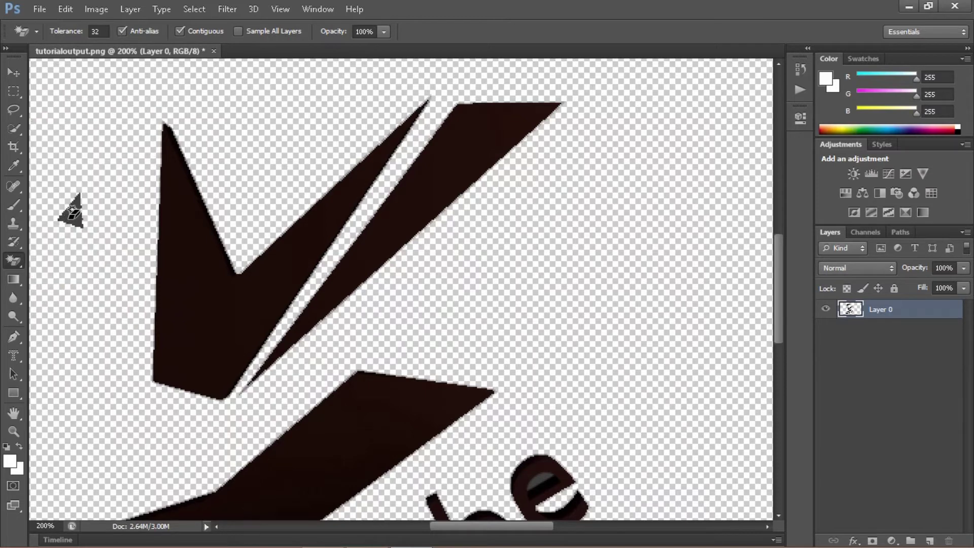
key("ctrl+z")
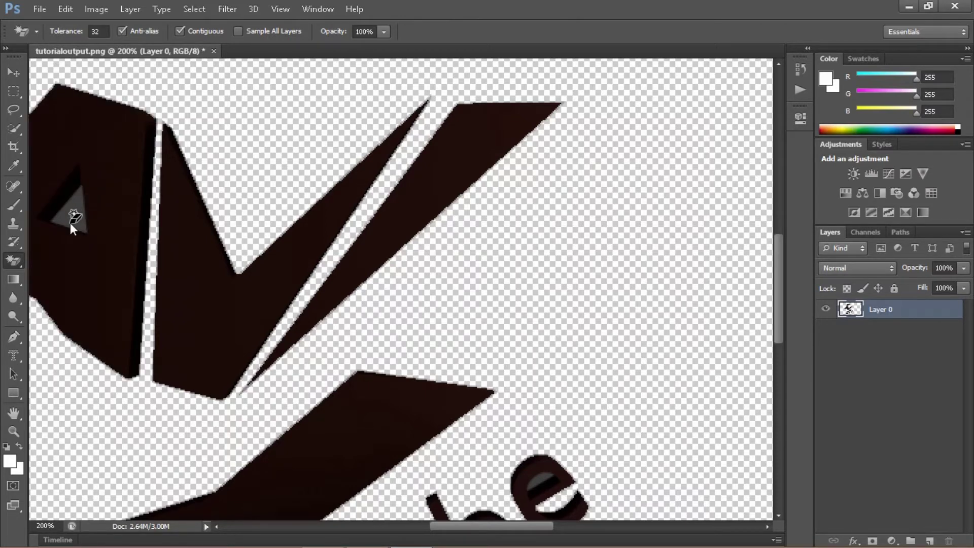
left_click(74, 215)
scroll(410, 212, "down", 2)
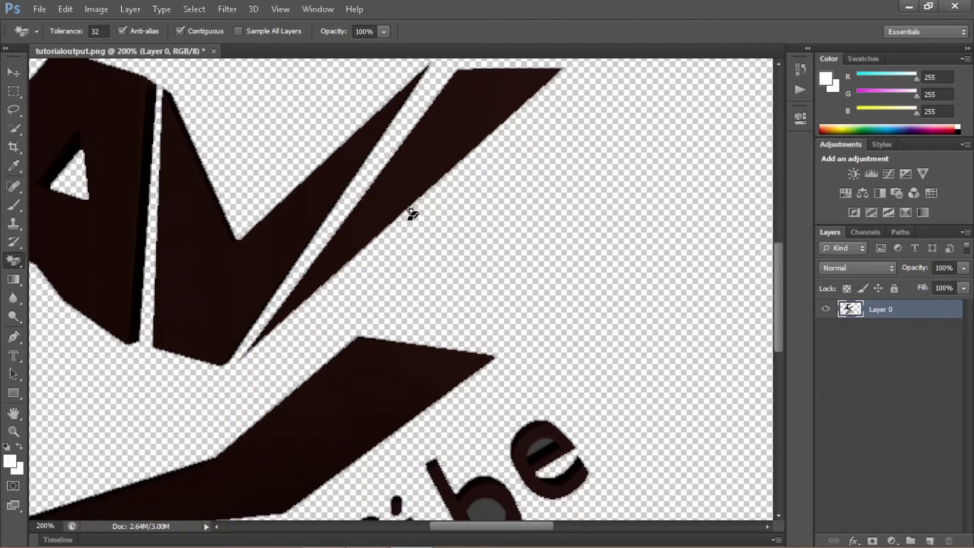
Step: Erase the grey area enclosed by the second b in the word subscribe
key("ctrl+minus")
key("ctrl+minus")
key("ctrl+minus")
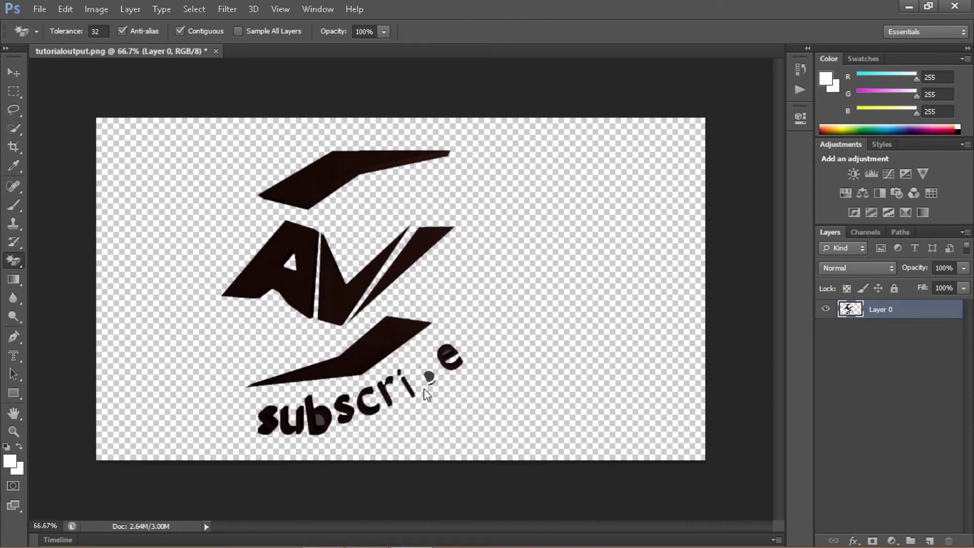
key("ctrl+z")
key("ctrl+plus")
key("ctrl+plus")
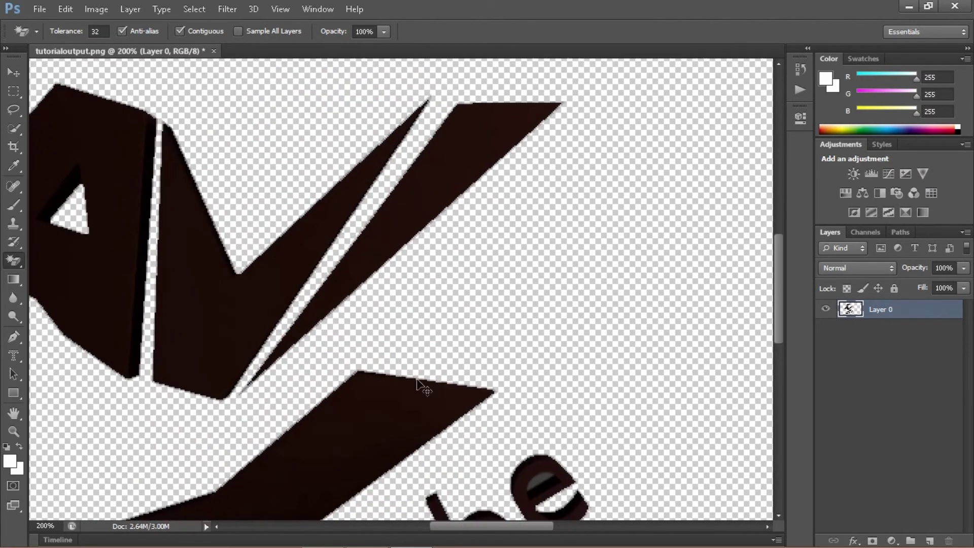
scroll(445, 408, "down", 4)
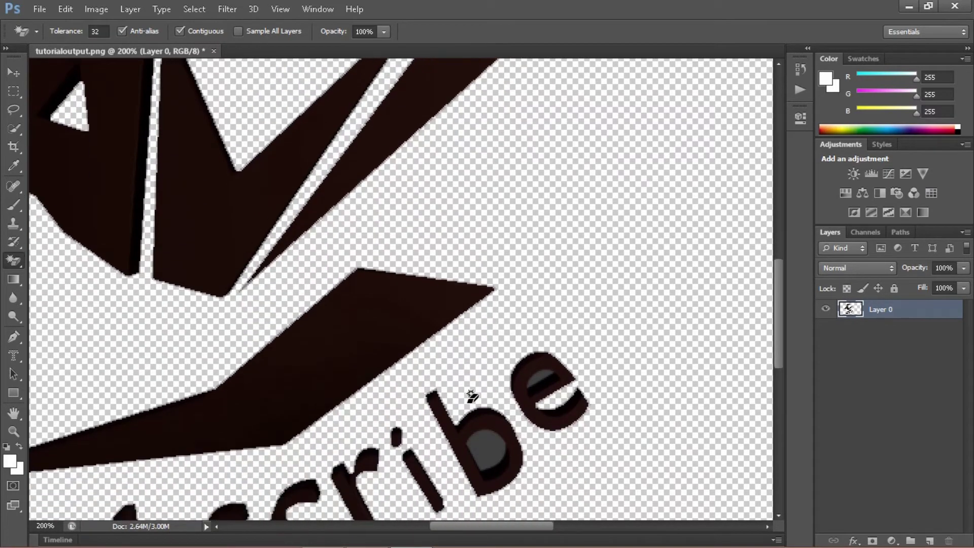
scroll(471, 397, "down", 2)
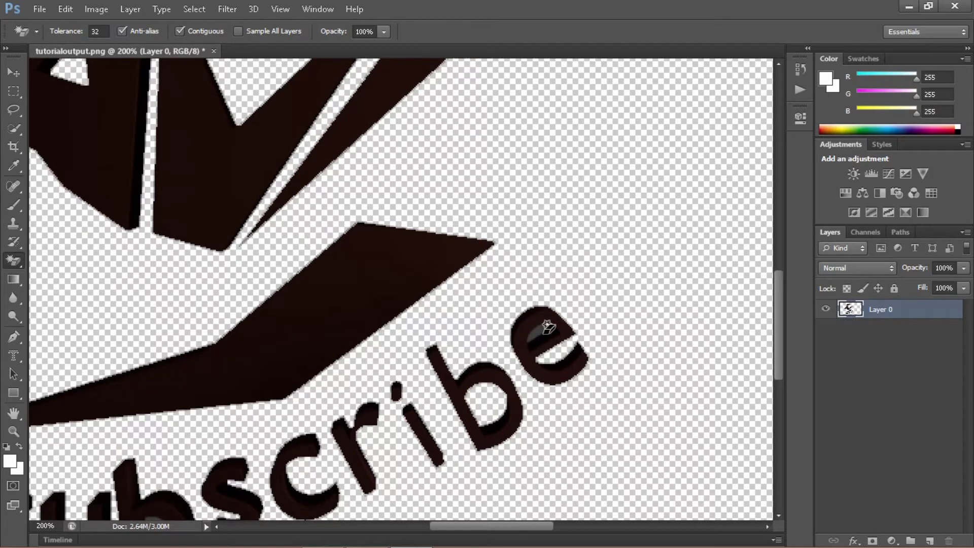
Step: Erase the grey area enclosed by the letter e at the end of subscribe
left_click(539, 347)
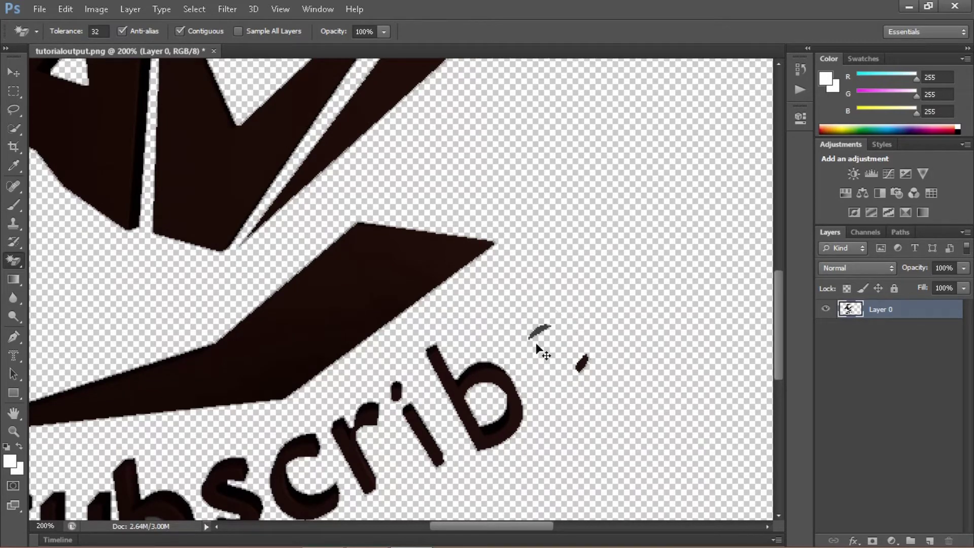
key("ctrl+z")
key("ctrl+plus")
key("ctrl+plus")
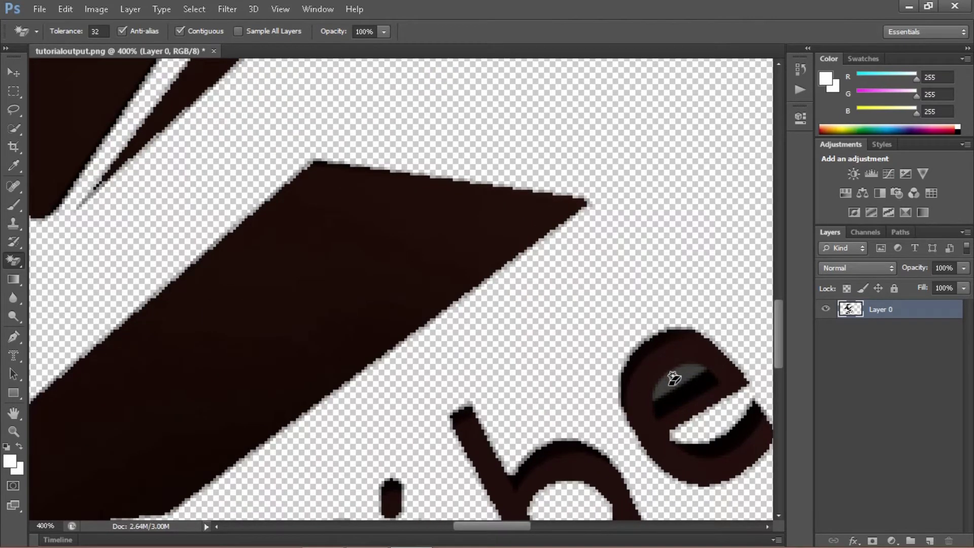
scroll(508, 349, "down", 2)
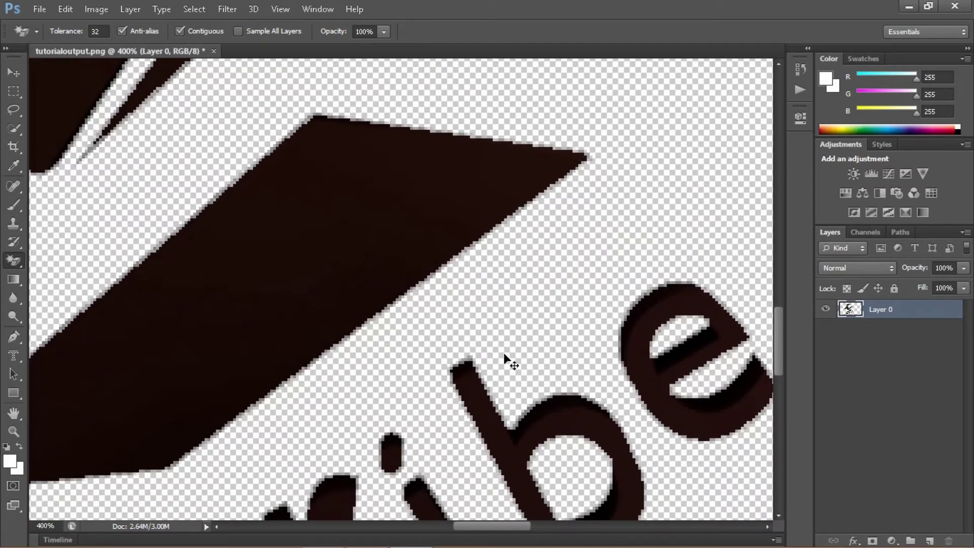
Step: Erase the grey area enclosed by the first b in the word subscribe
key("ctrl+minus")
key("ctrl+minus")
key("ctrl+minus")
key("ctrl+minus")
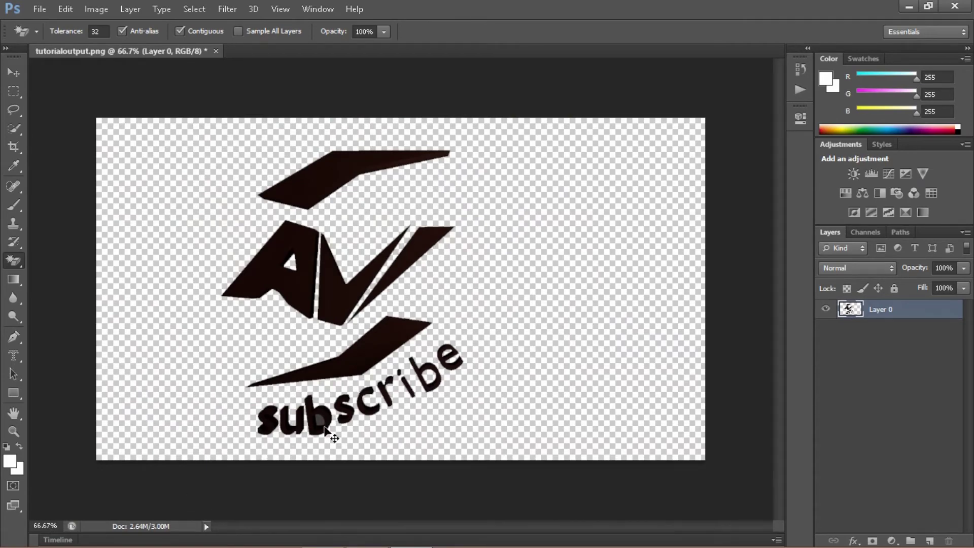
key("ctrl+plus")
key("ctrl+plus")
key("ctrl+plus")
key("ctrl+plus")
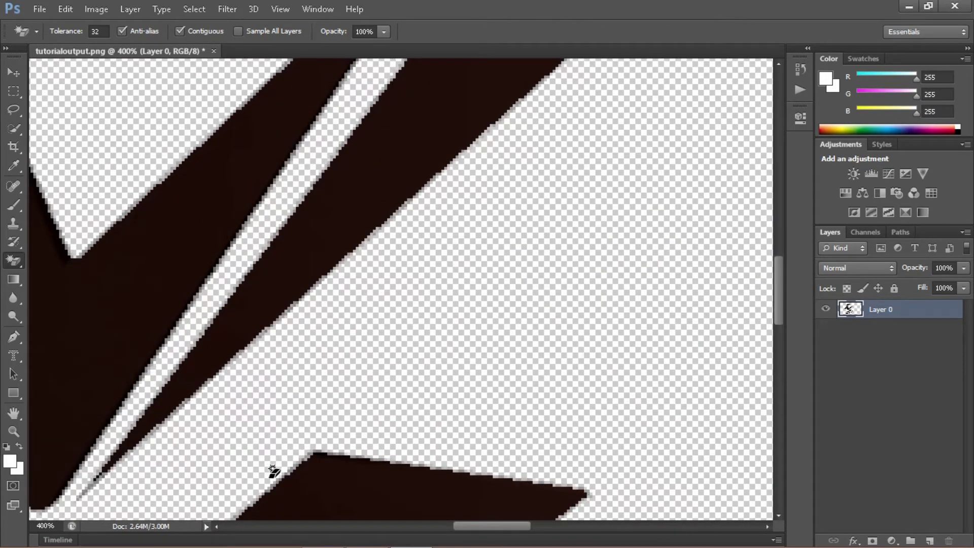
scroll(272, 467, "down", 6)
left_click_drag(781, 346, 778, 416)
left_click_drag(504, 528, 469, 529)
left_click(251, 387)
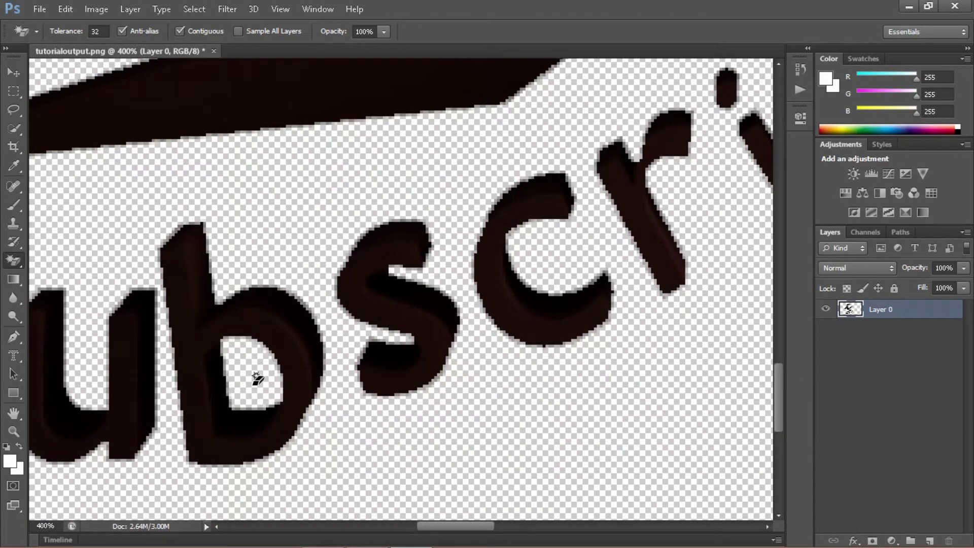
Step: Check the image's pixel dimensions in the Image Size dialog and accept them
left_click(90, 9)
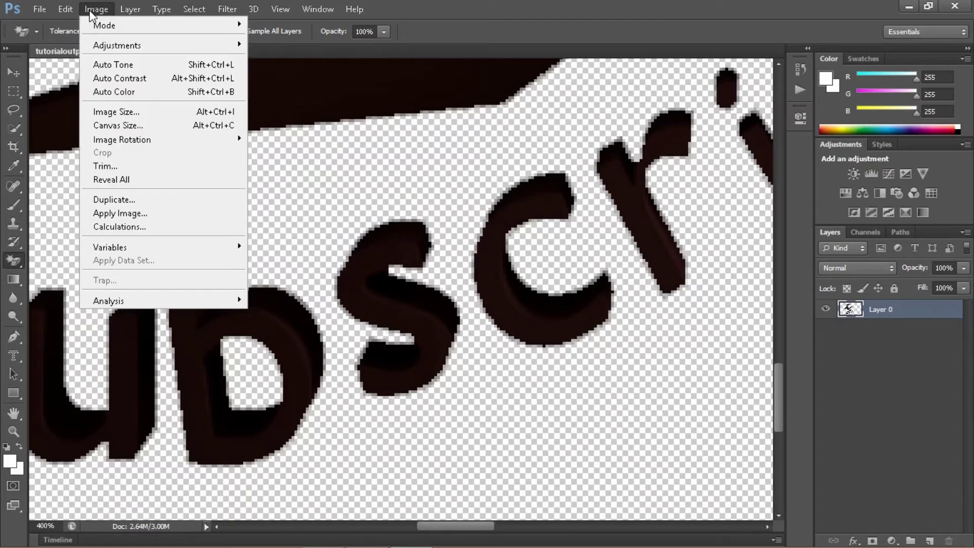
left_click(110, 112)
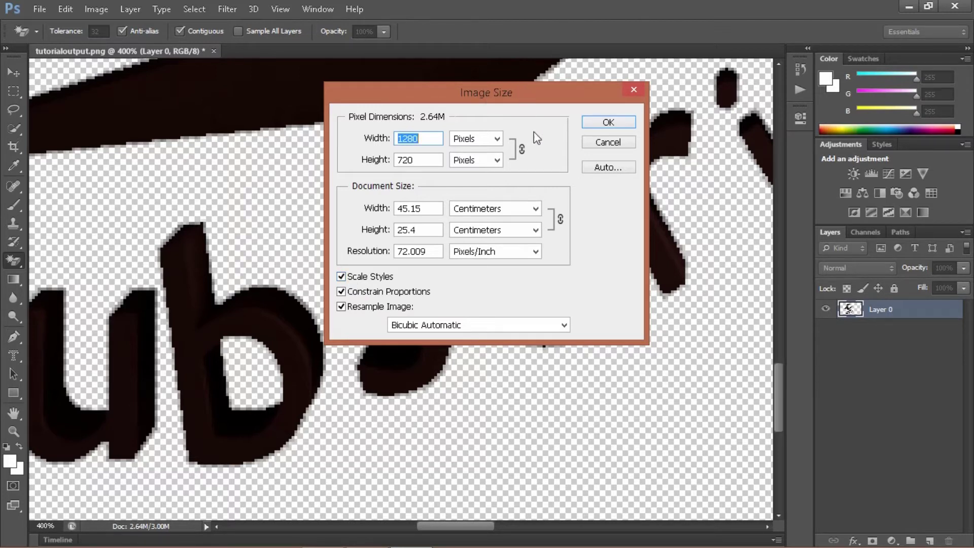
left_click(608, 122)
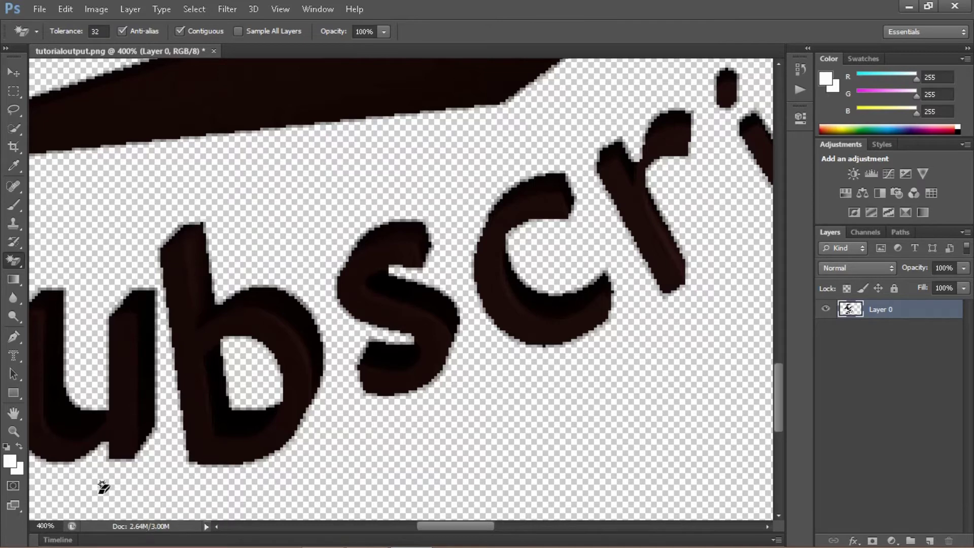
Step: Save a PNG copy as tutorialoutputedited.png in YTLOGO with Smallest / Slow compression, and quit Photoshop without saving the original
left_click(86, 10)
mouse_move(39, 10)
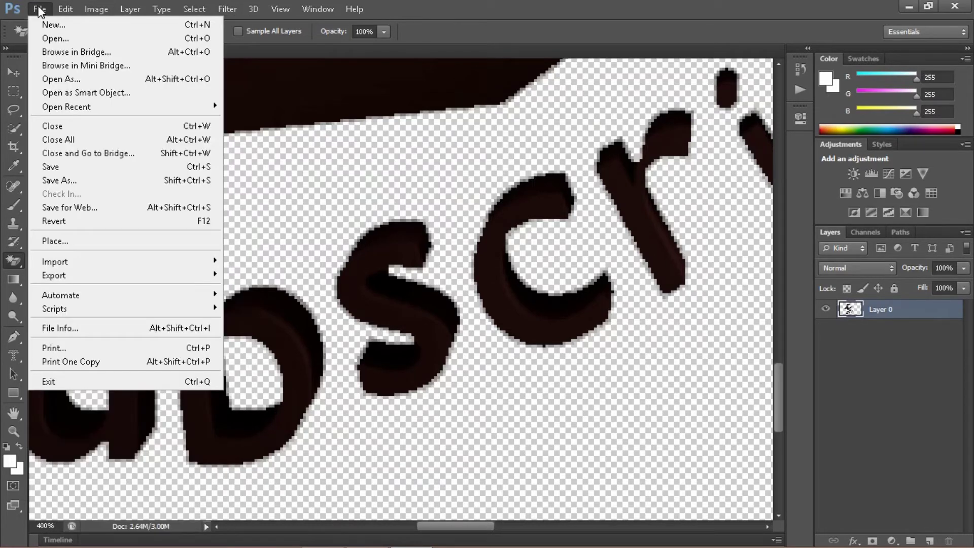
left_click(167, 181)
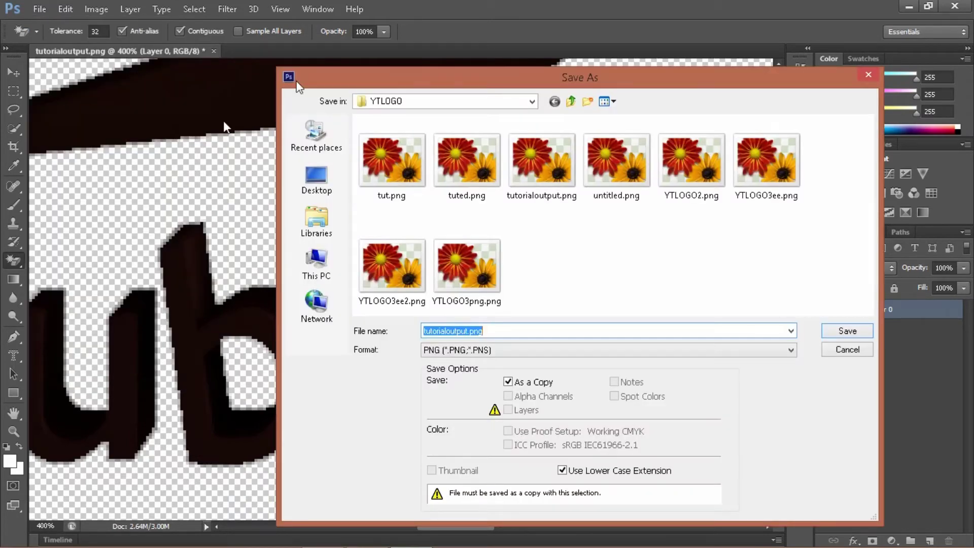
left_click(467, 331)
type("edited")
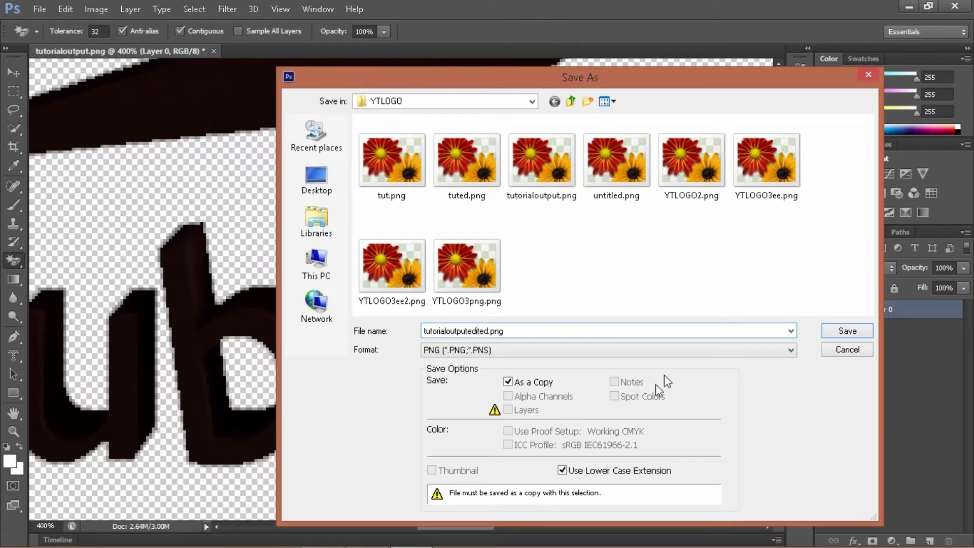
left_click(855, 335)
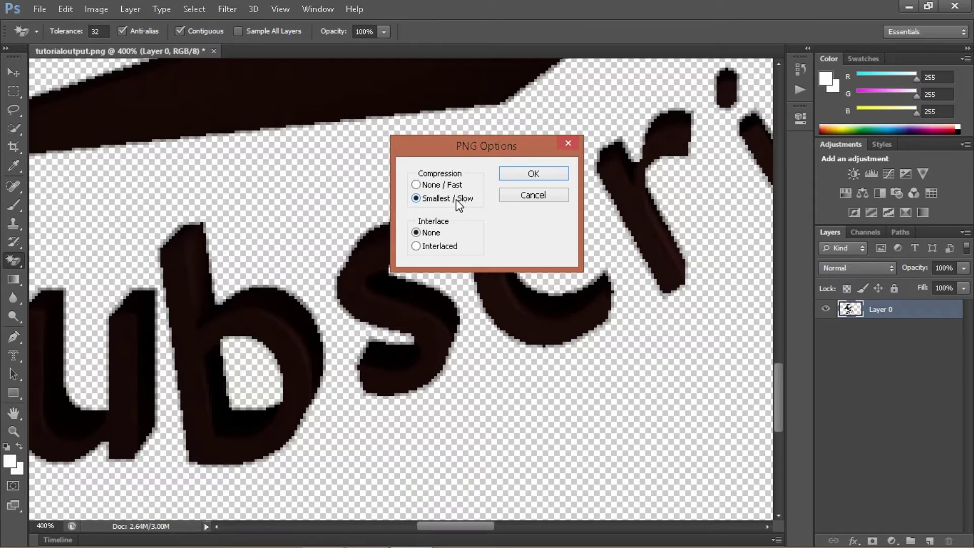
left_click(417, 199)
left_click(542, 177)
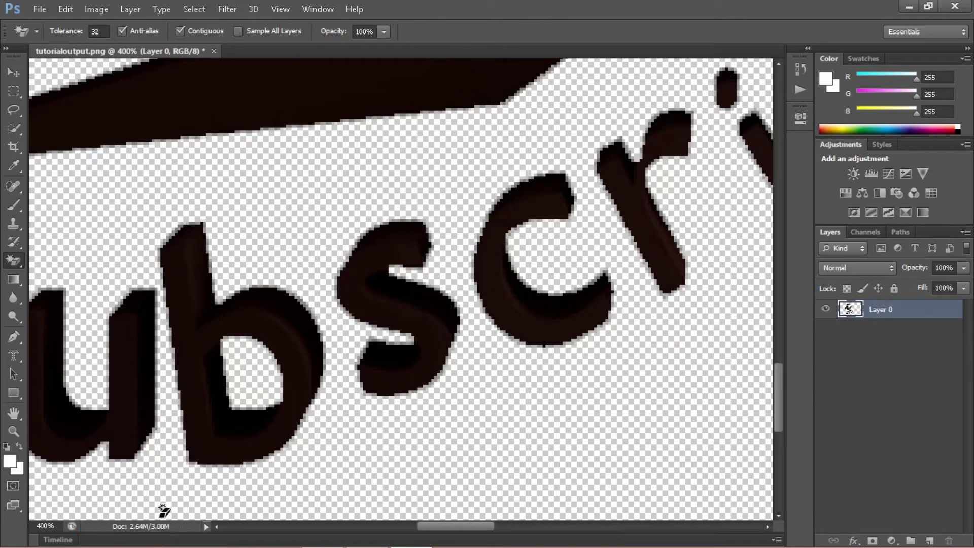
left_click(953, 6)
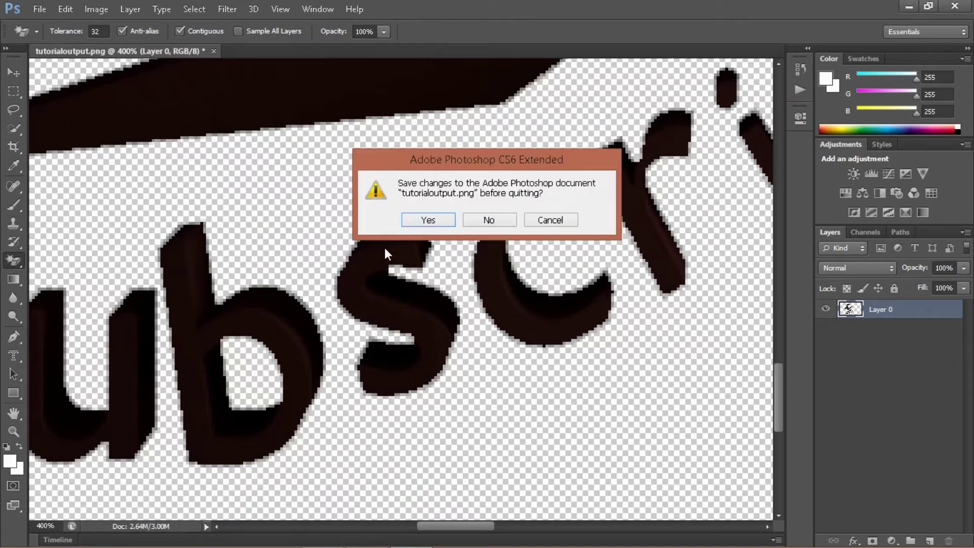
left_click(479, 220)
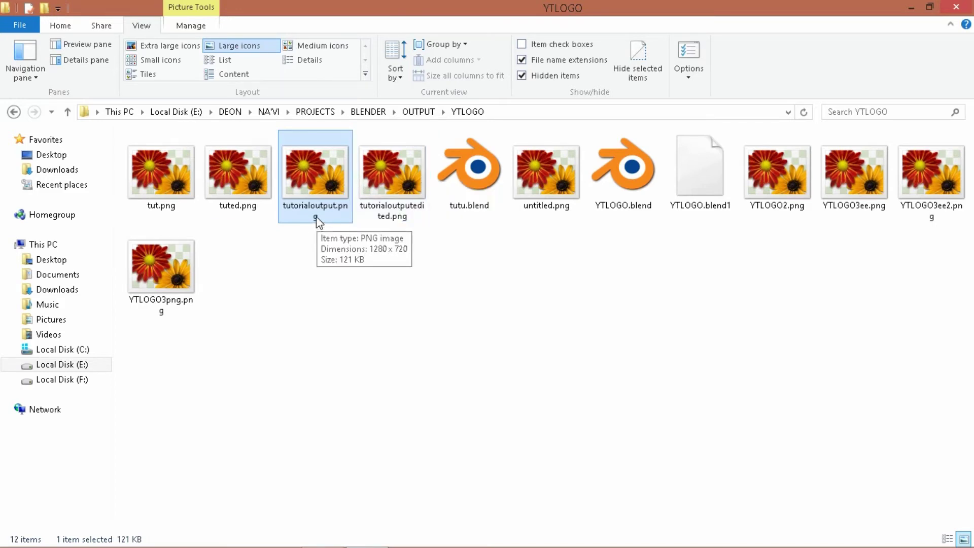
Step: Compare tutorialoutput.png with tutorialoutputedited.png and look at the other logo images up to YTLOGO3ee.png in Windows Photo Viewer
double_click(308, 170)
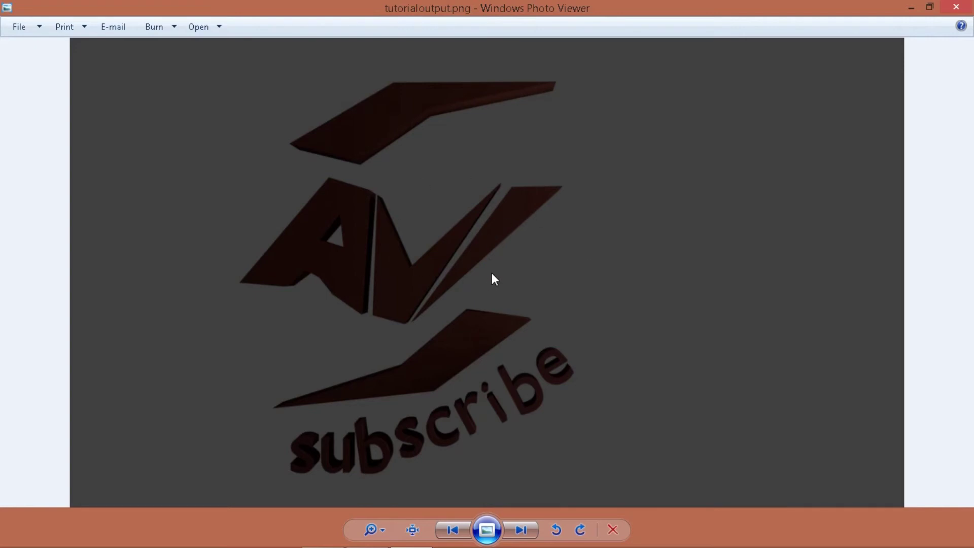
key("Right")
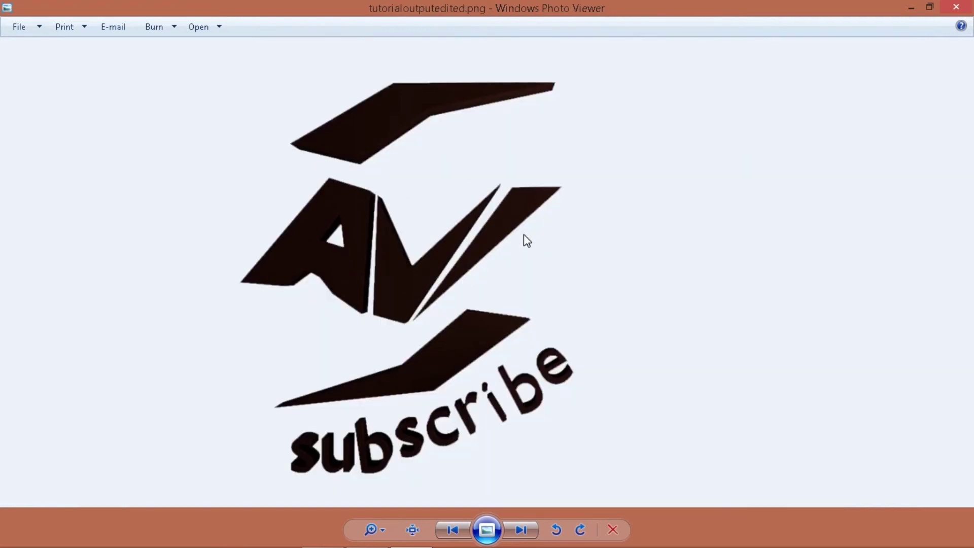
key("Left")
key("Right")
key("Right")
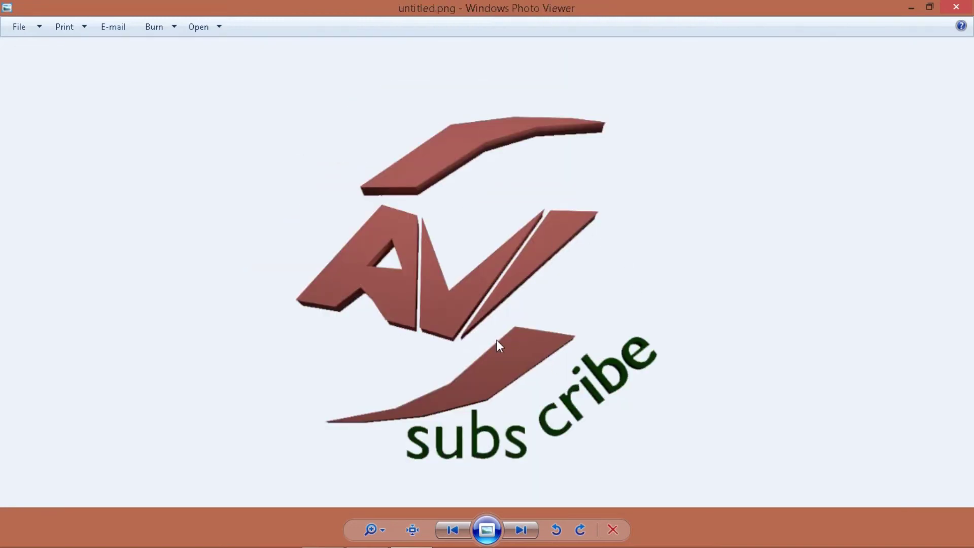
key("Right")
key("Right")
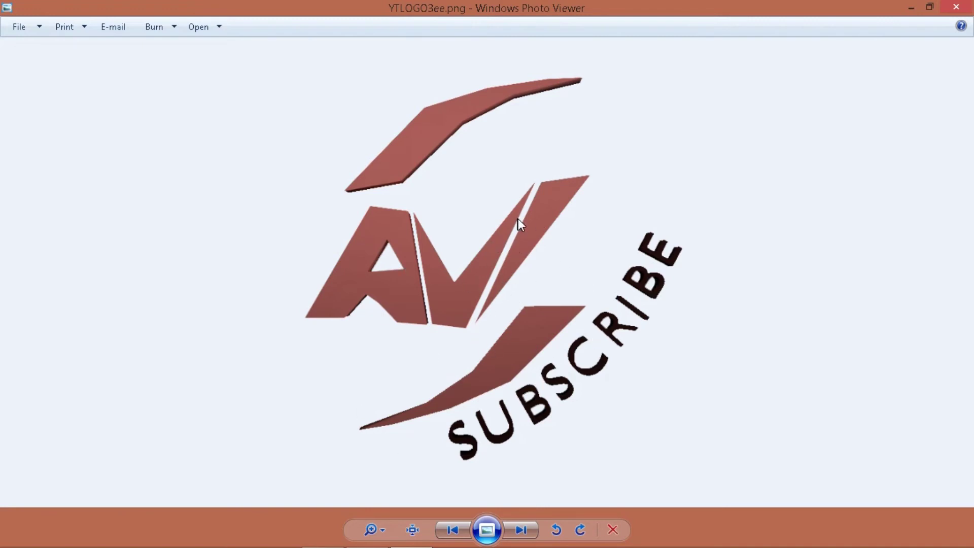
left_click(956, 6)
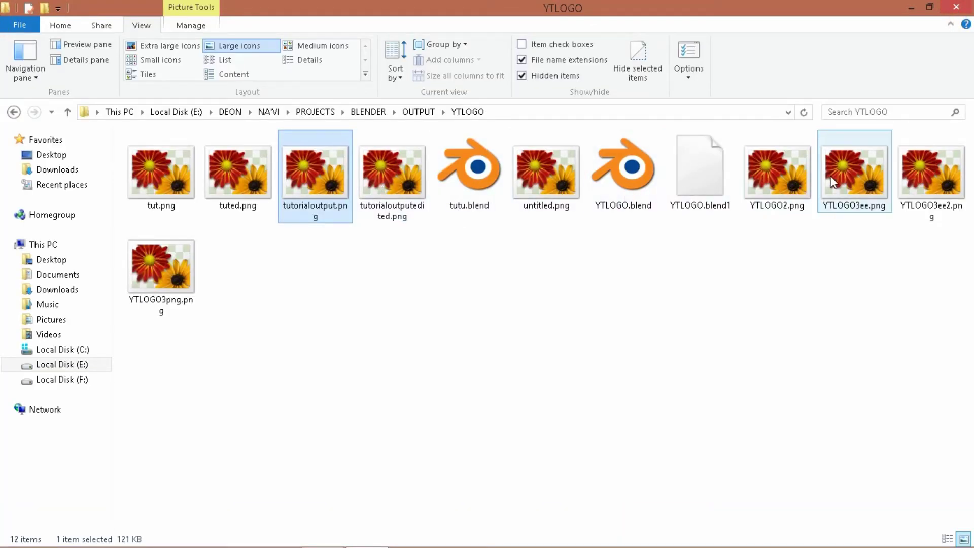
double_click(858, 178)
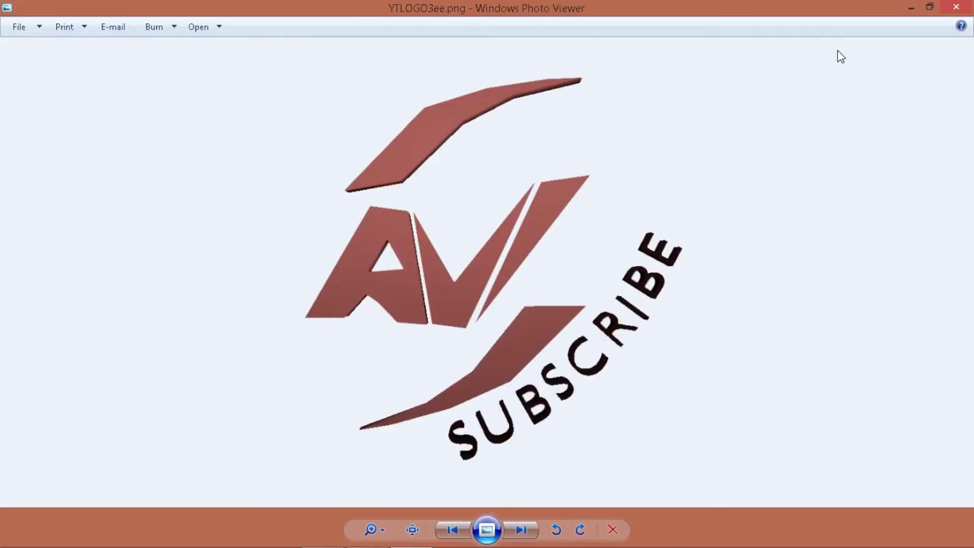
left_click(956, 7)
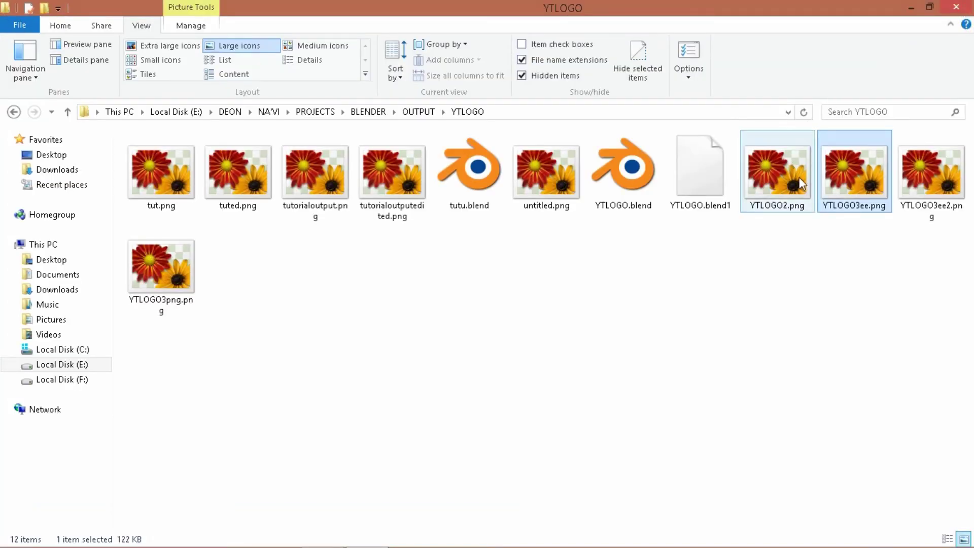
Step: Switch to YouTube in the browser and open the account's own channel page
key("super+Left")
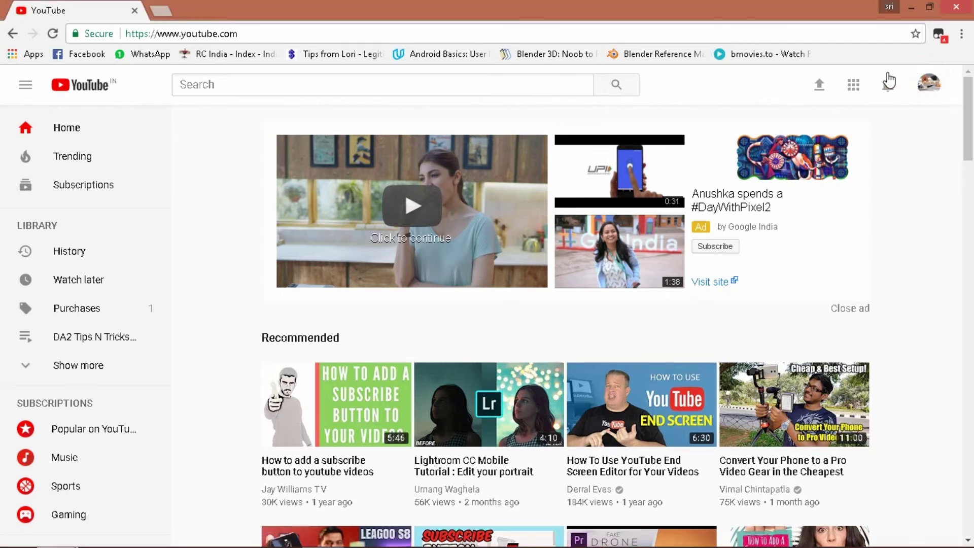
left_click(929, 84)
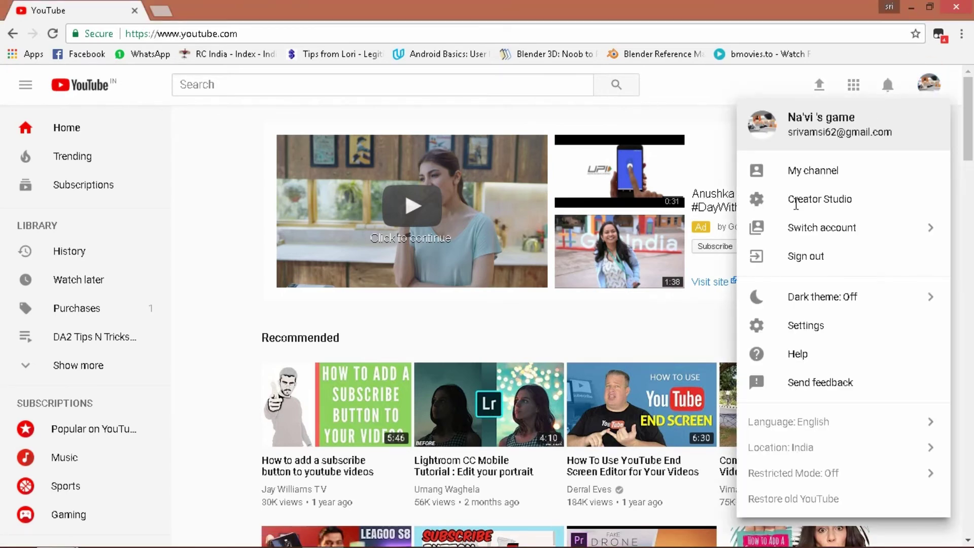
left_click(826, 172)
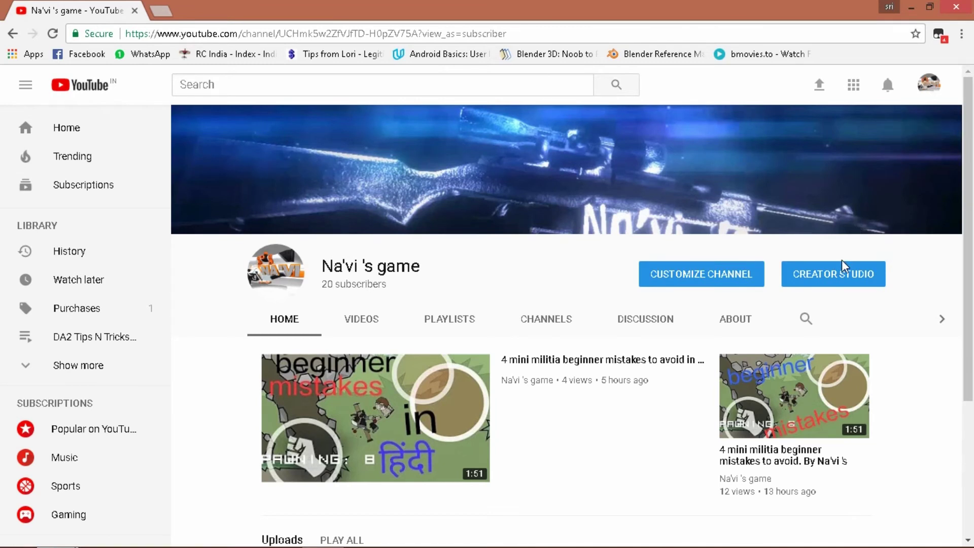
Step: Open the channel's Branding settings in Creator Studio and remove the existing branding watermark
left_click(838, 279)
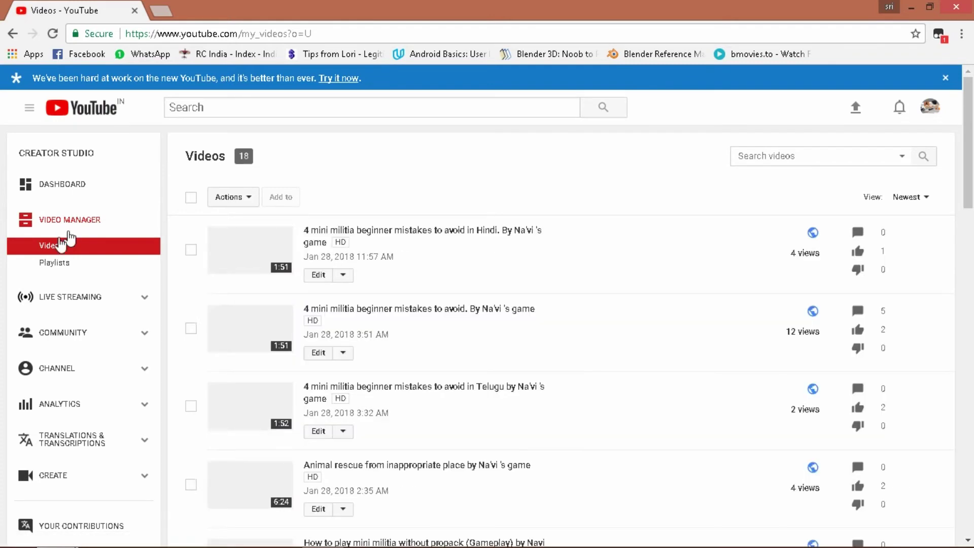
left_click(144, 372)
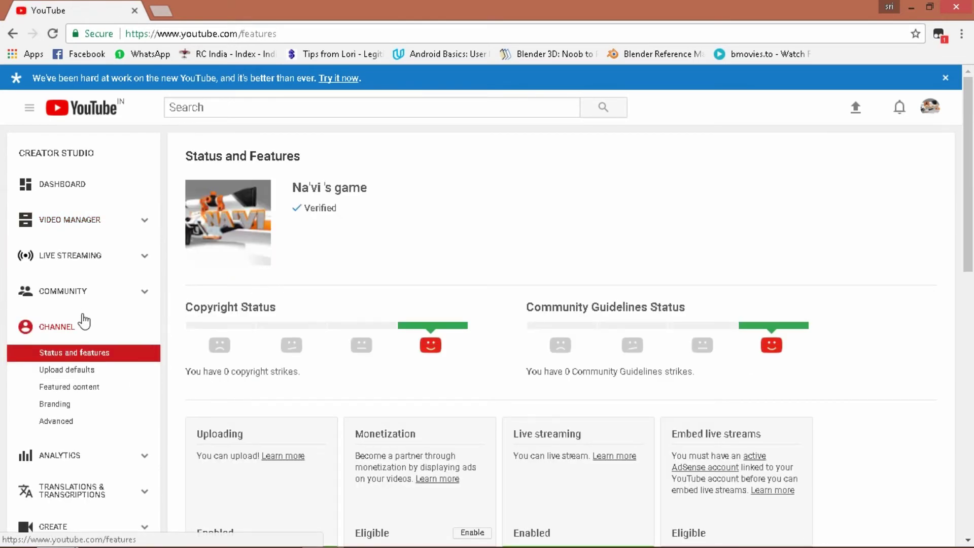
left_click(68, 404)
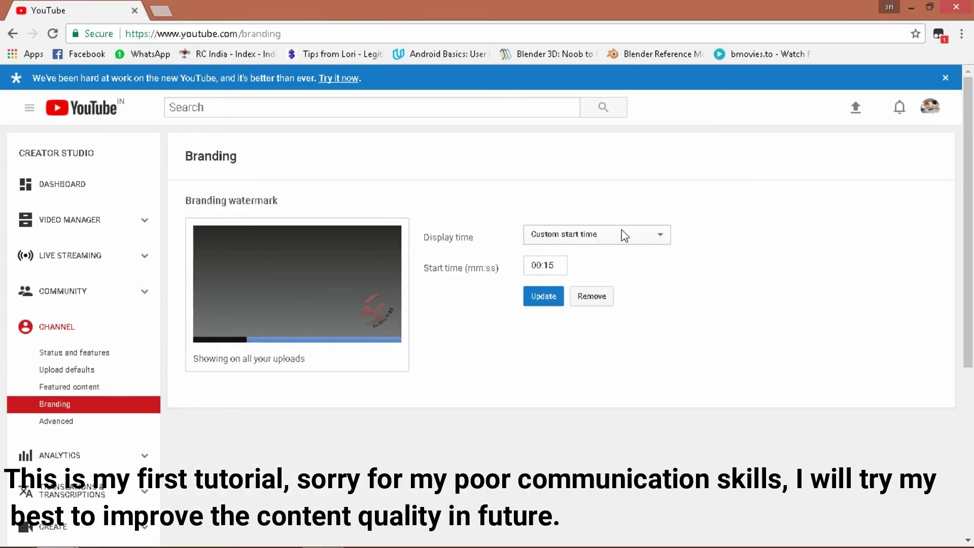
left_click(592, 296)
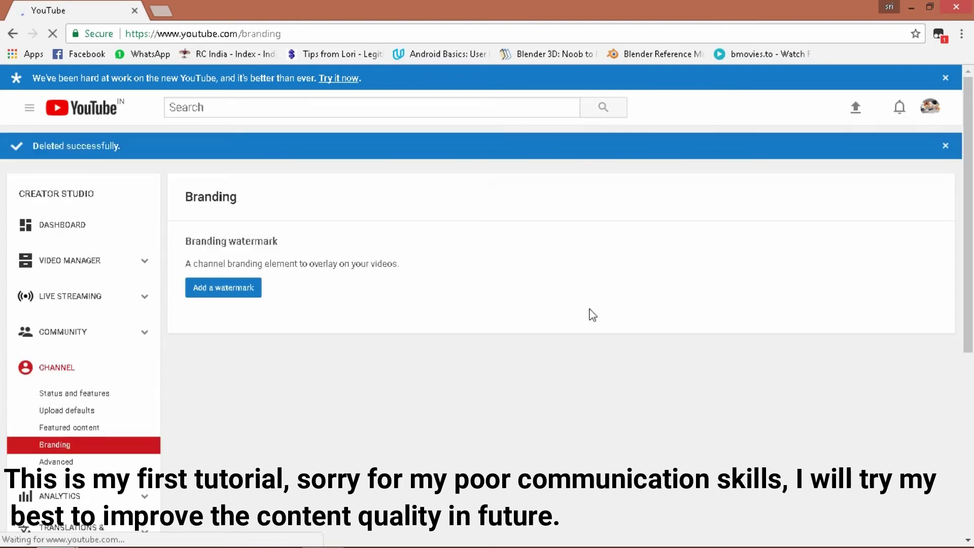
Step: Start adding a new branding watermark and browse for its file in the PROJECTS folder
left_click(246, 287)
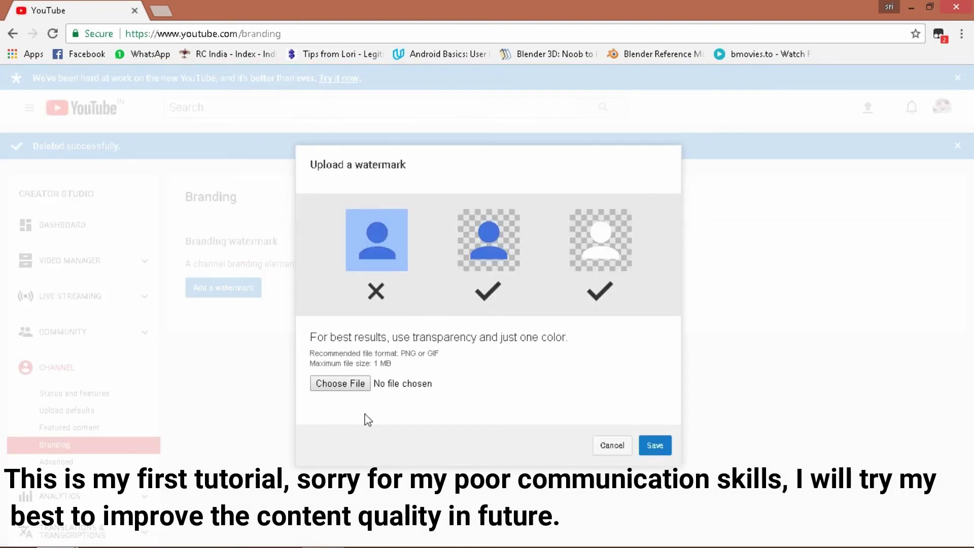
left_click(353, 385)
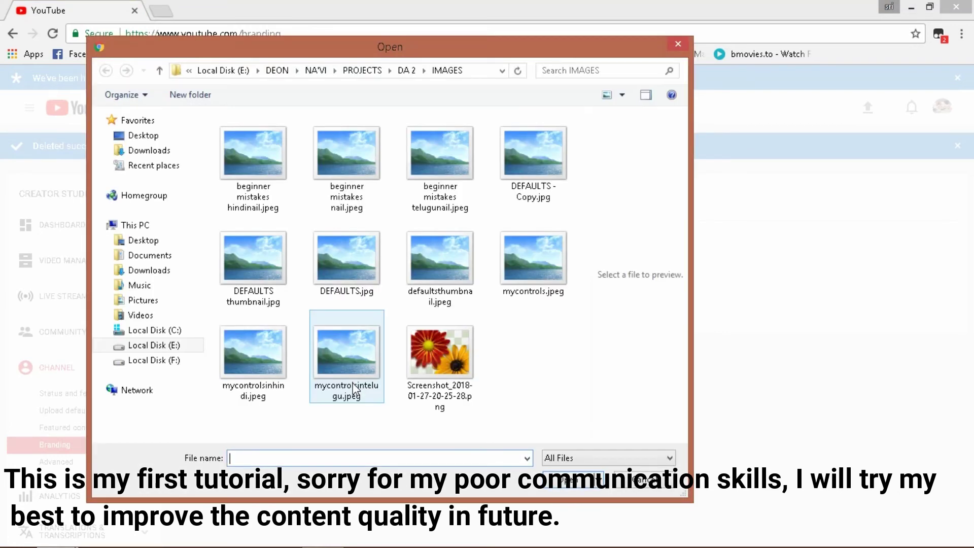
left_click(362, 71)
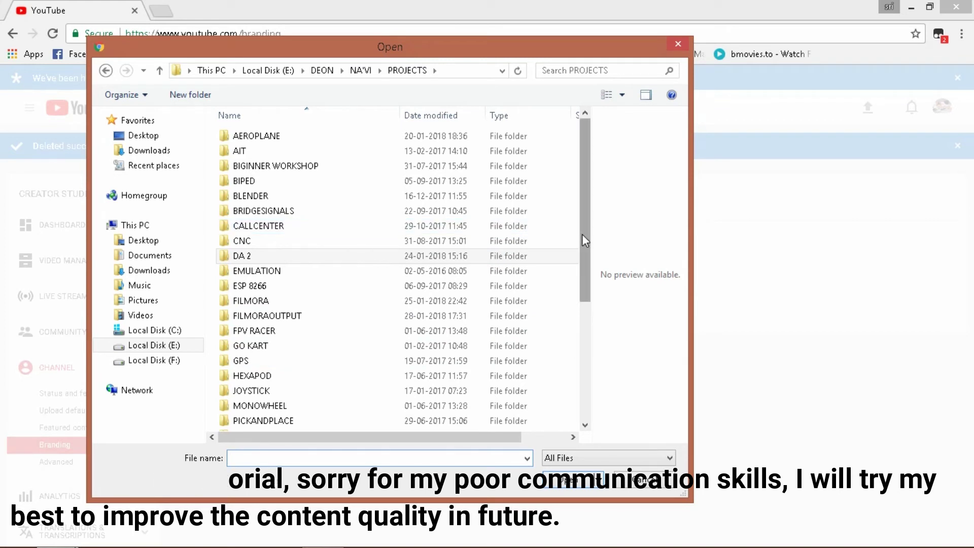
left_click(396, 260)
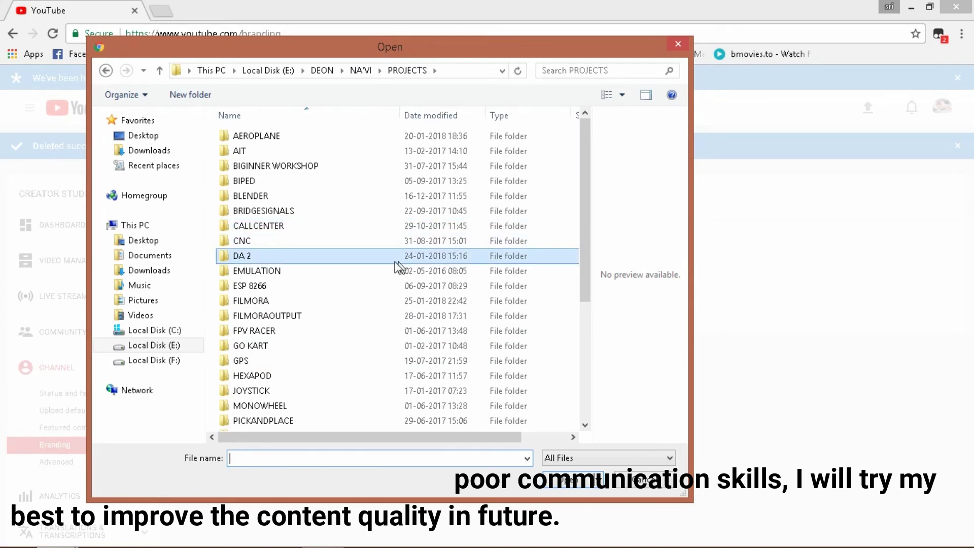
double_click(428, 258)
left_click(287, 165)
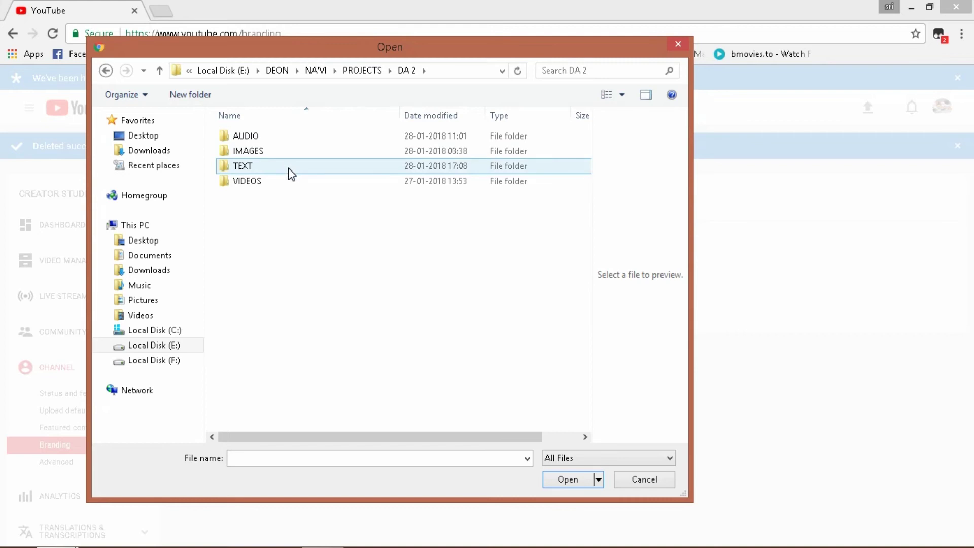
double_click(290, 153)
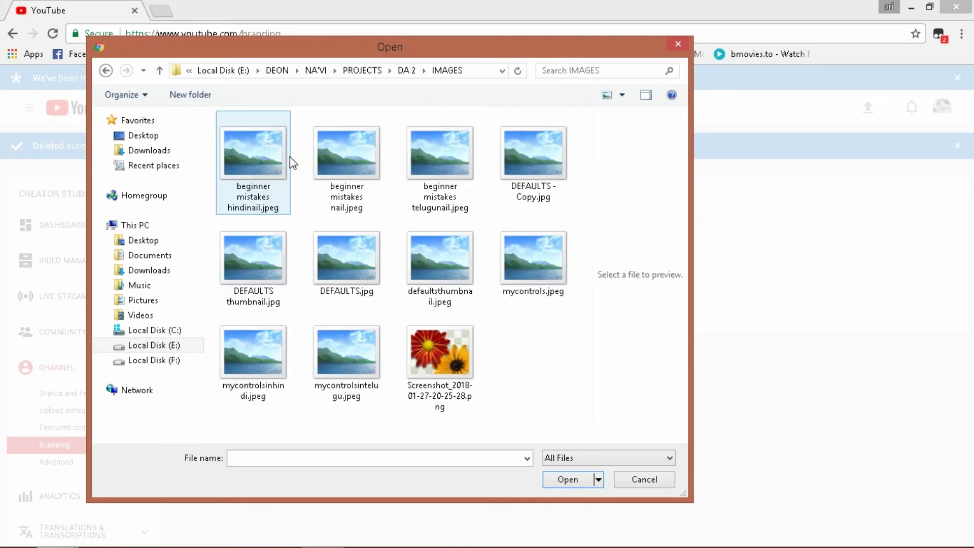
left_click(366, 71)
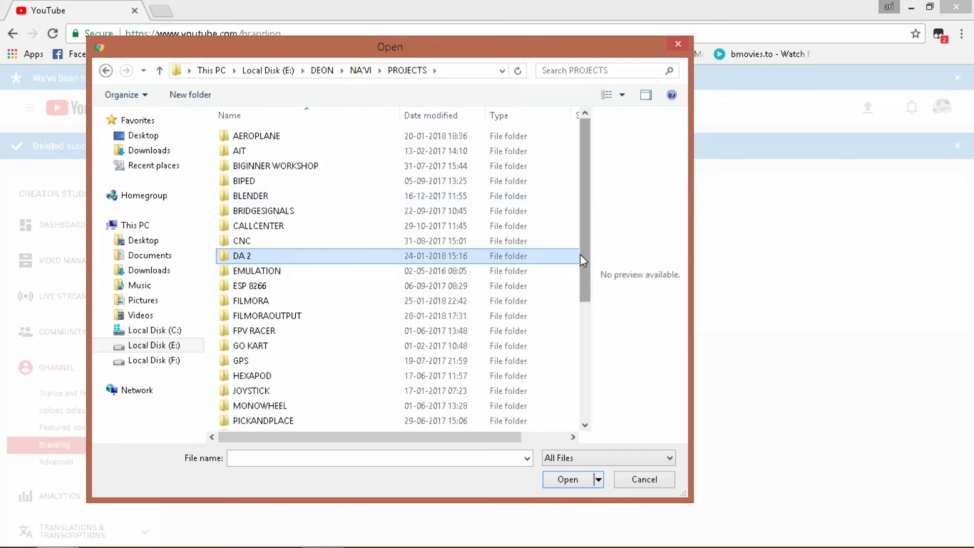
Step: Choose YTLOGO3ee2.png from BLENDER > OUTPUT > YTLOGO as the watermark file
scroll(584, 254, "down", 1)
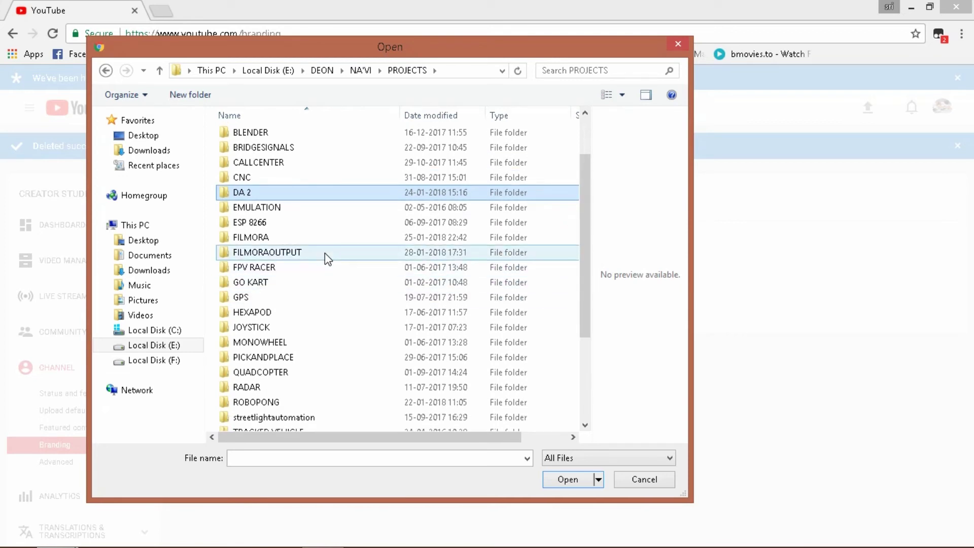
scroll(408, 335, "down", 3)
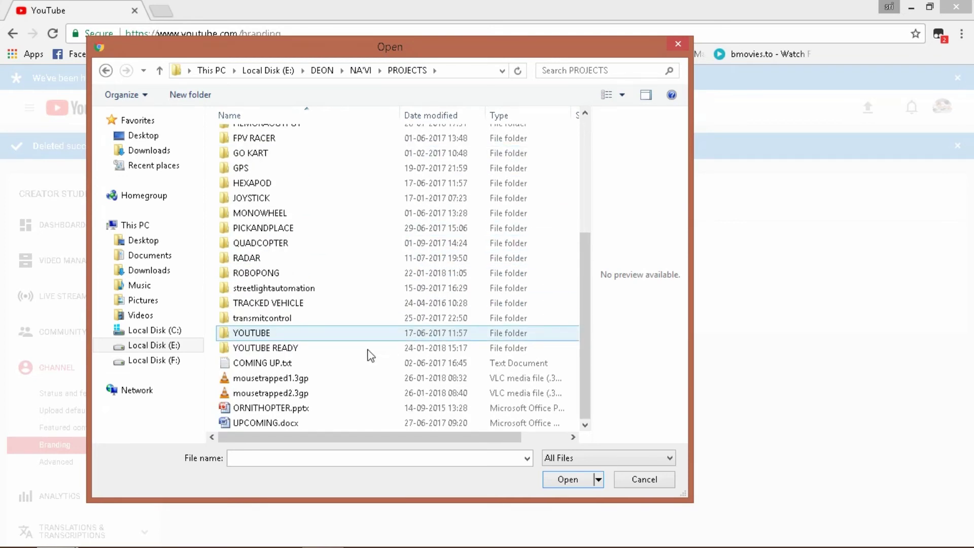
scroll(332, 243, "up", 2)
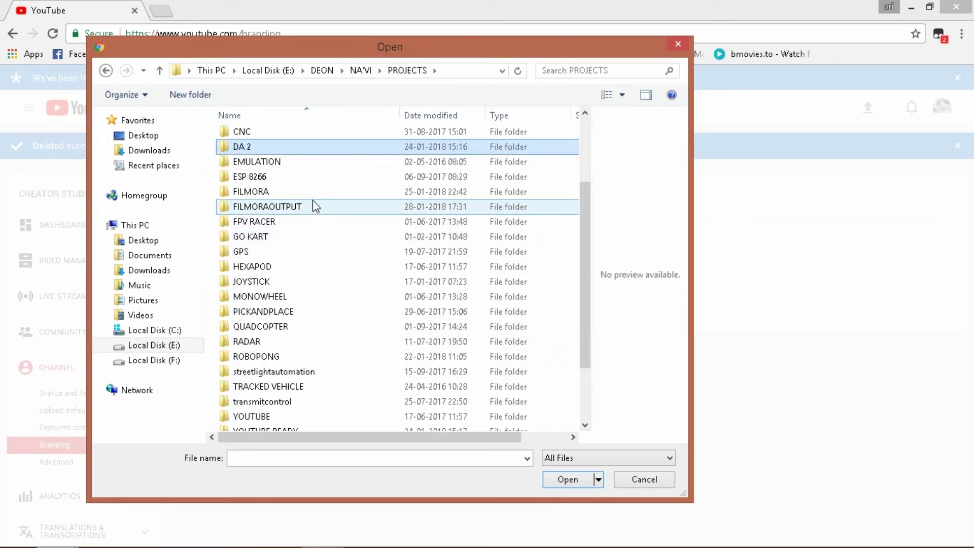
scroll(311, 187, "up", 2)
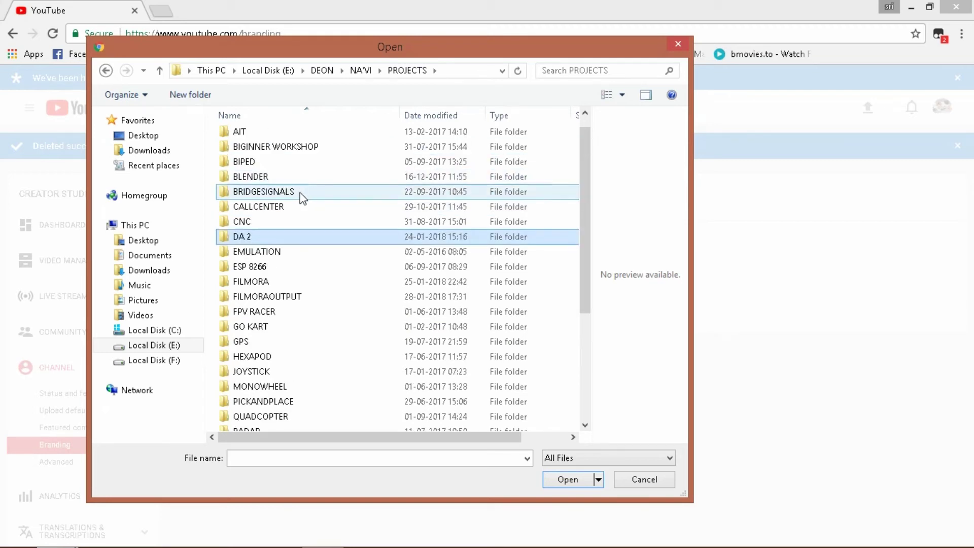
double_click(303, 177)
double_click(303, 181)
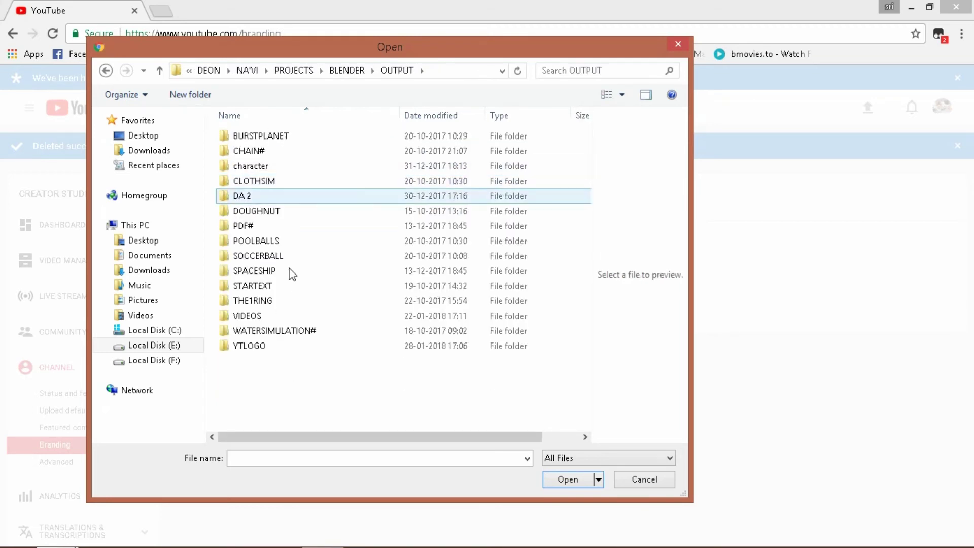
double_click(275, 345)
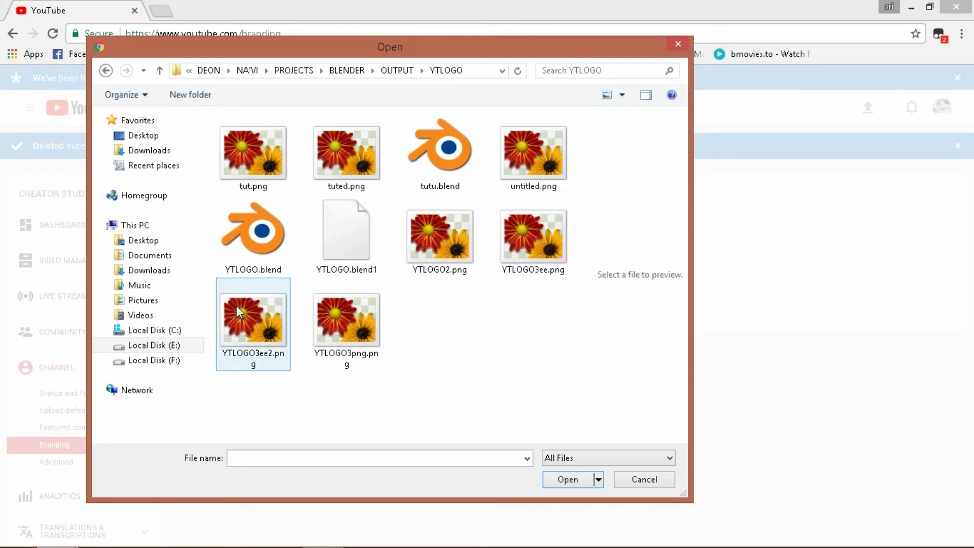
mouse_move(236, 306)
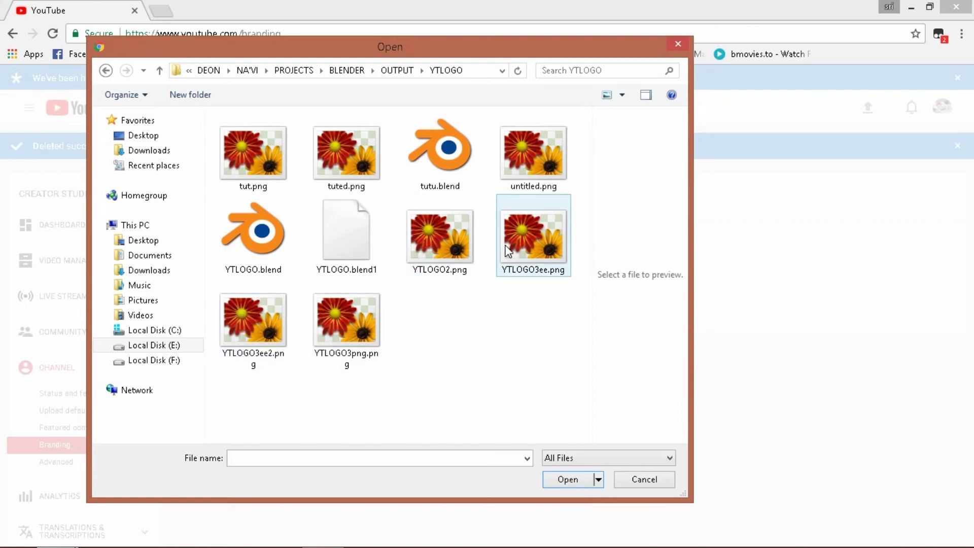
mouse_move(508, 251)
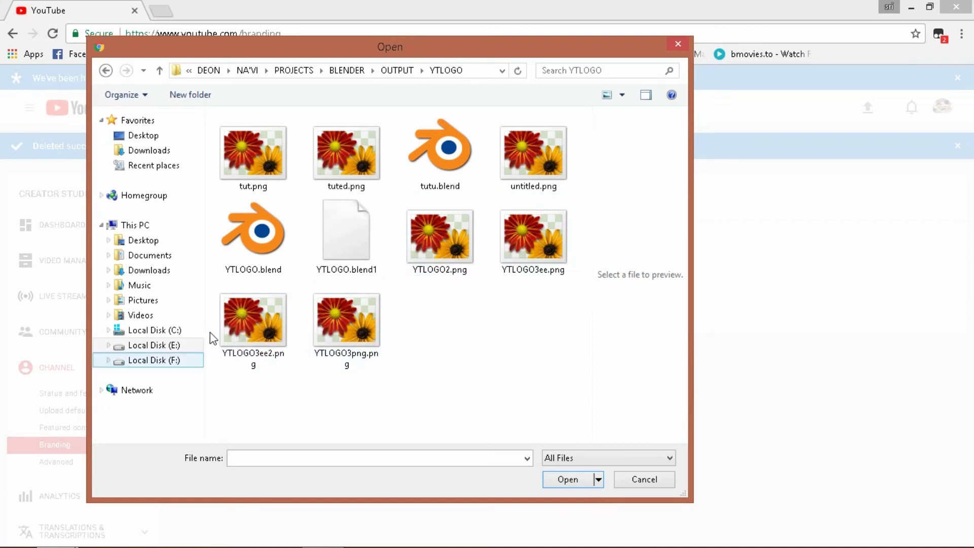
mouse_move(242, 323)
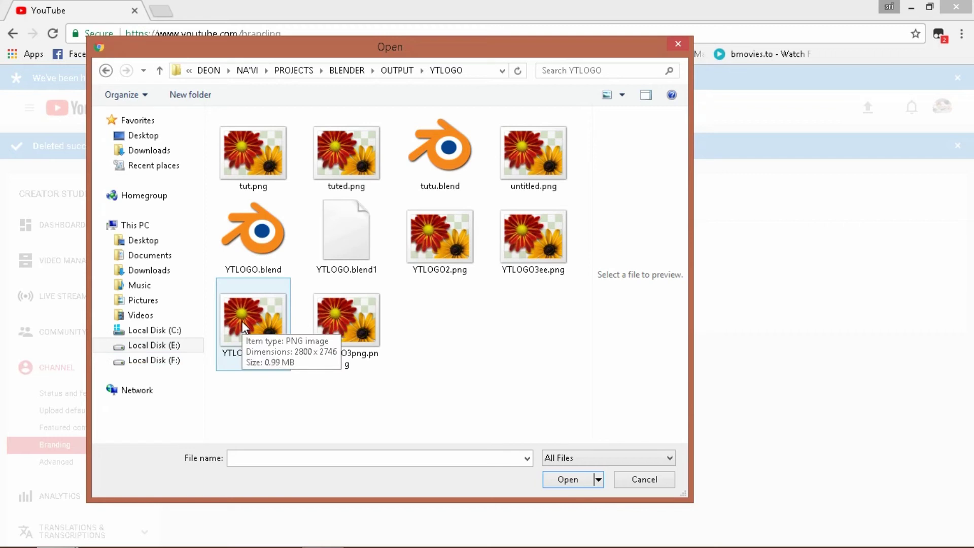
mouse_move(338, 328)
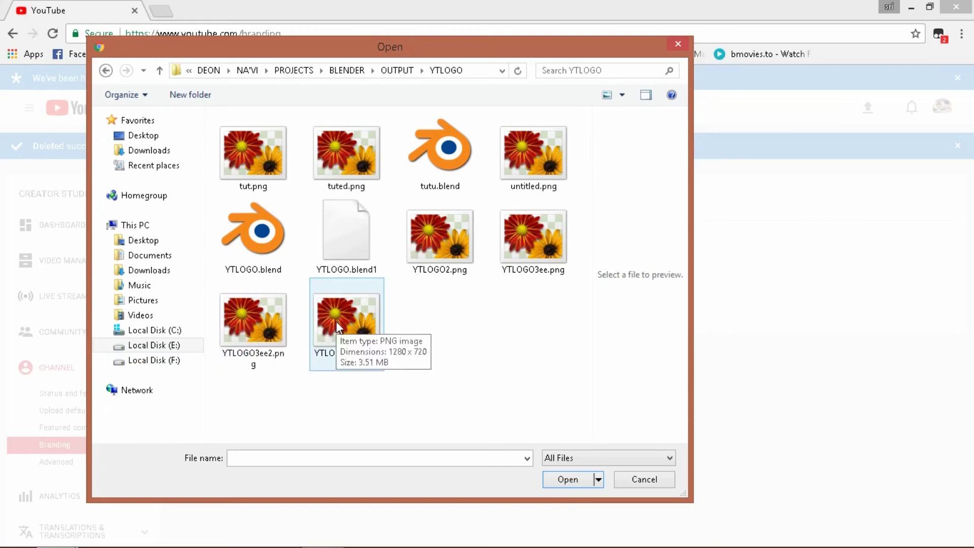
double_click(251, 325)
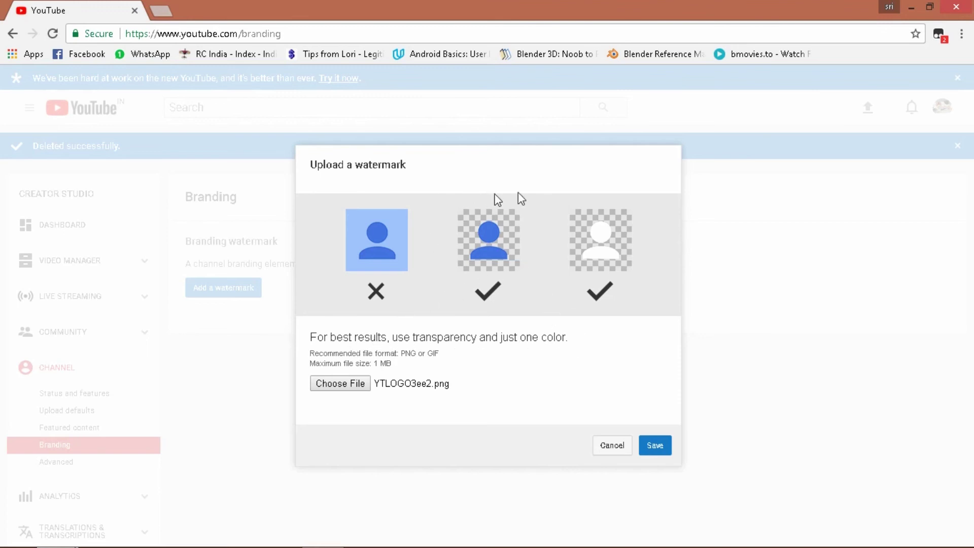
Step: Upload the chosen image and save it as the channel's branding watermark
left_click(652, 445)
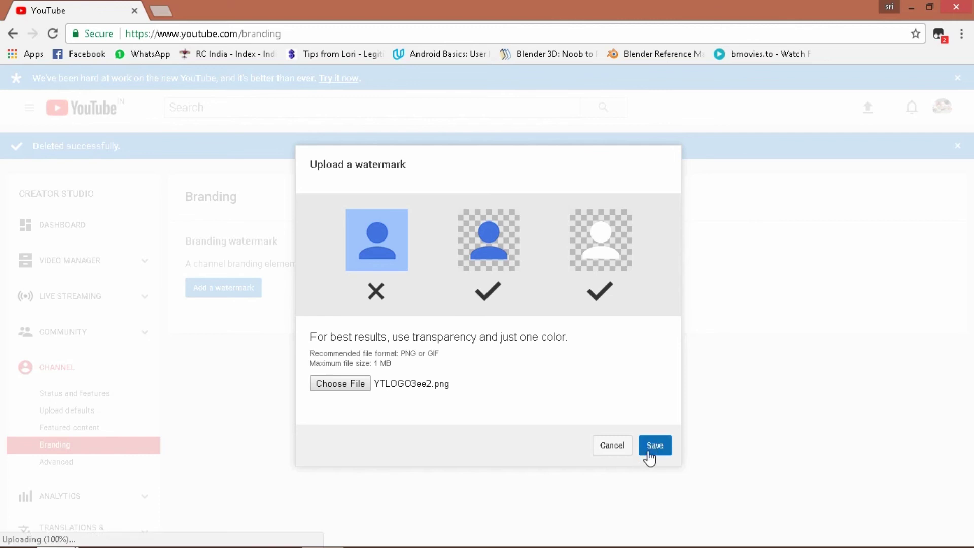
left_click(667, 446)
left_click(732, 333)
left_click(229, 290)
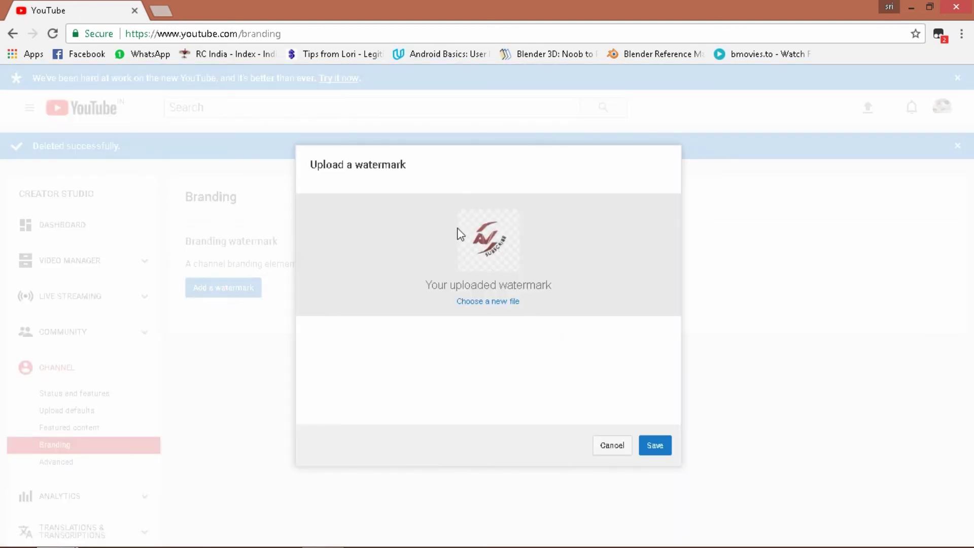
left_click(655, 446)
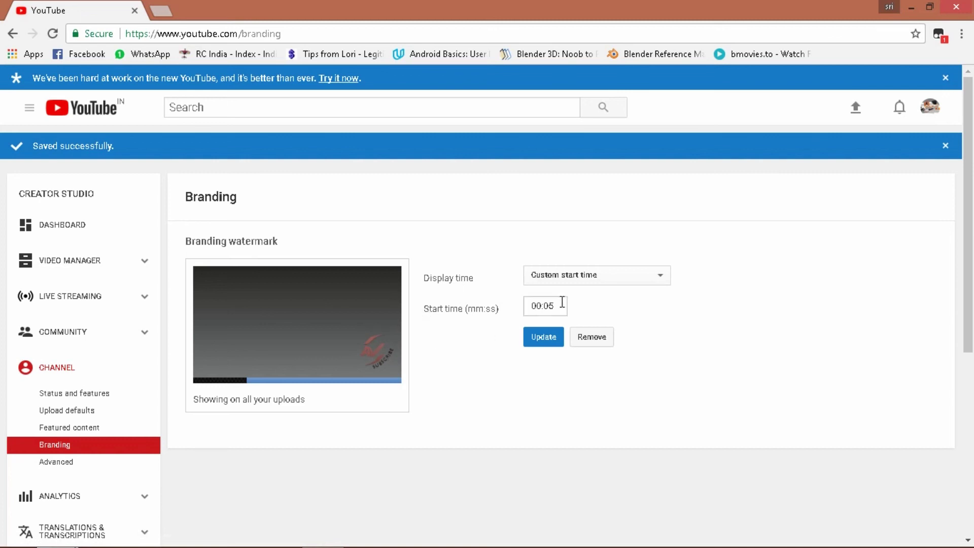
Step: Set the watermark's start time to 00:20 with Custom start time as the display time
left_click_drag(549, 306, 554, 307)
left_click(554, 307)
double_click(553, 306)
key("BackSpace")
type("20")
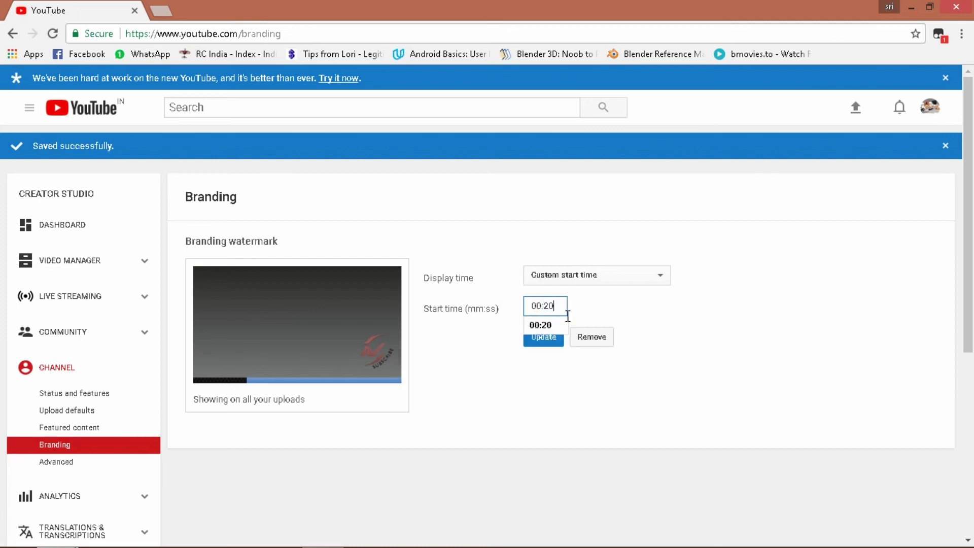
left_click(552, 320)
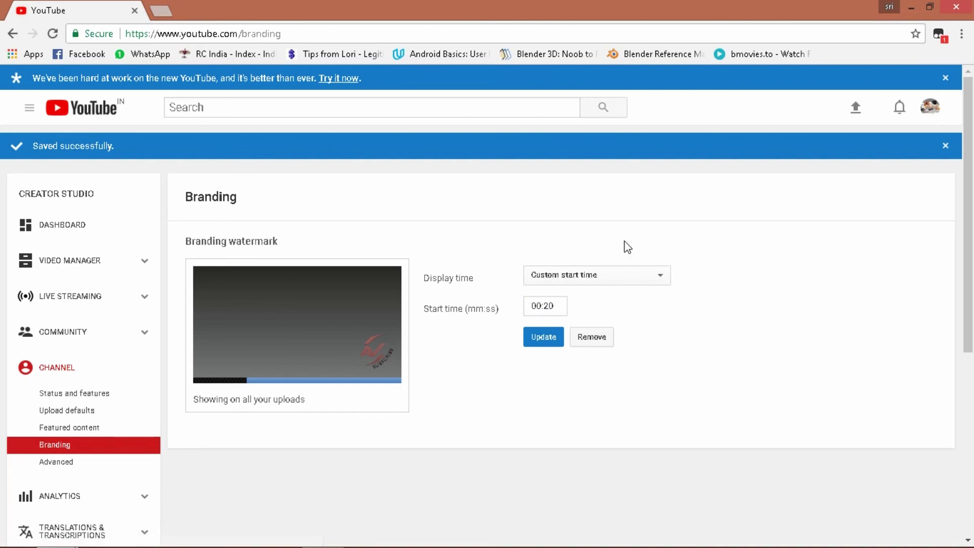
left_click(662, 276)
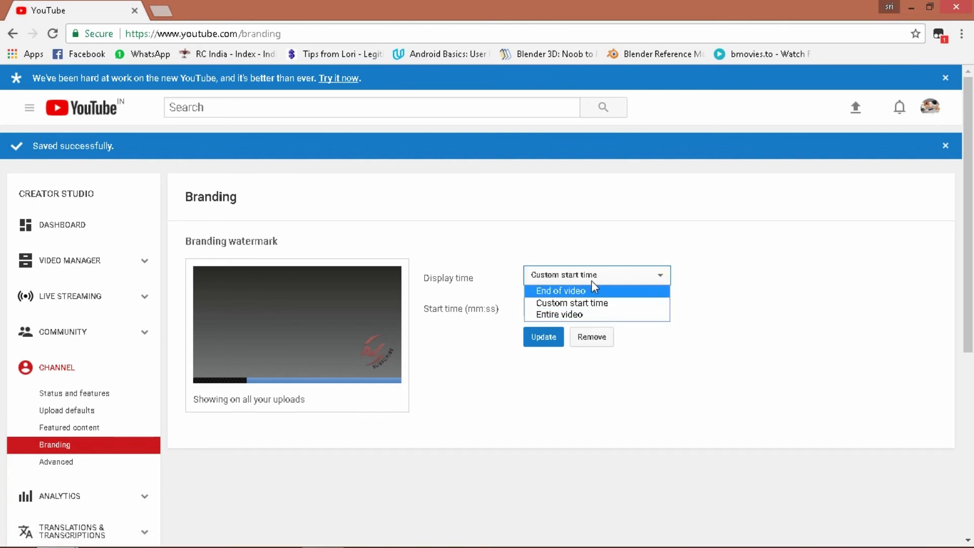
left_click(616, 302)
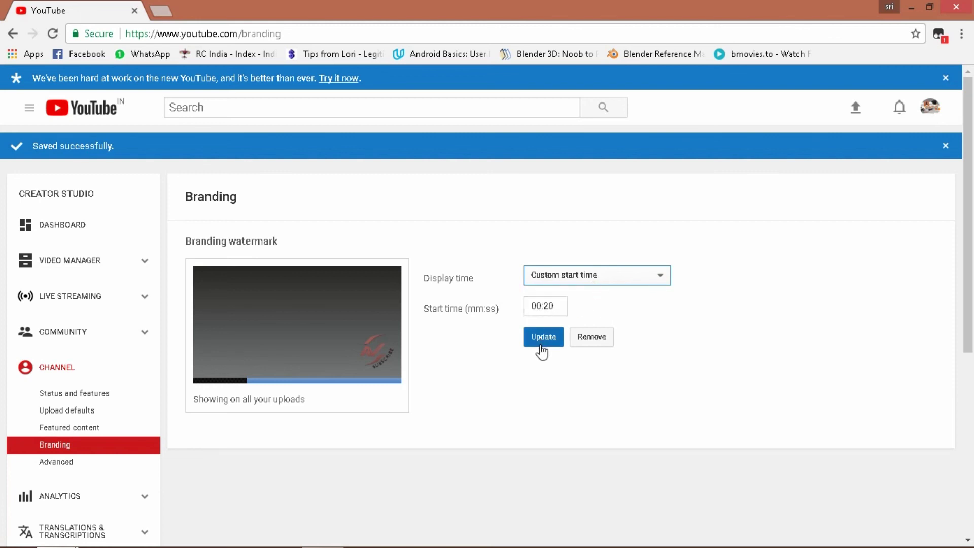
Step: Find the AlternateFuelInlinetrike video in the Video Manager and open its Info & Settings page
left_click(69, 264)
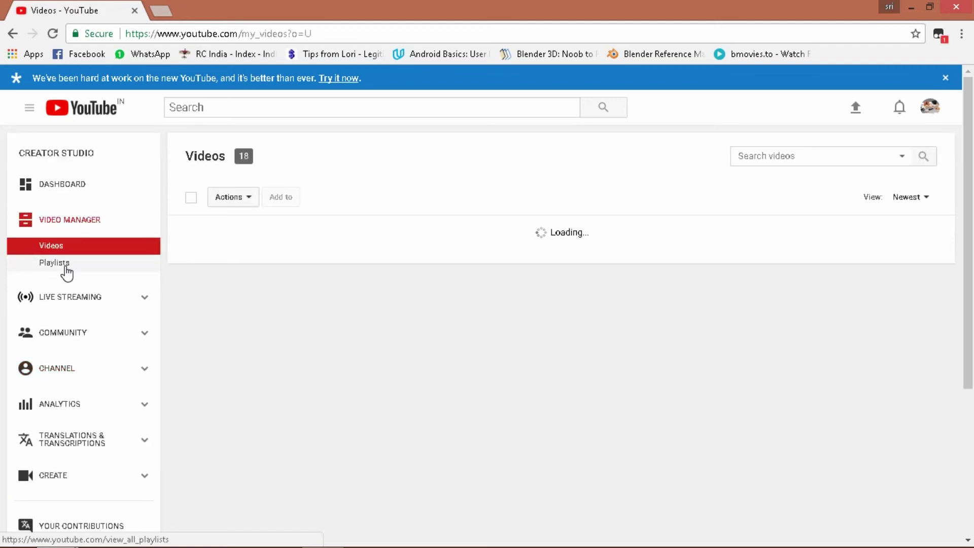
scroll(299, 258, "down", 6)
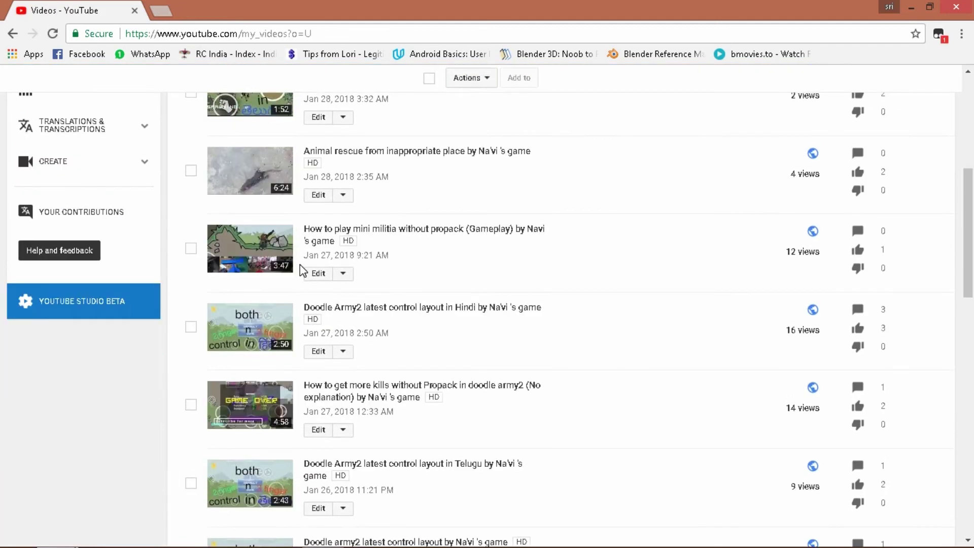
scroll(303, 268, "down", 7)
left_click(343, 262)
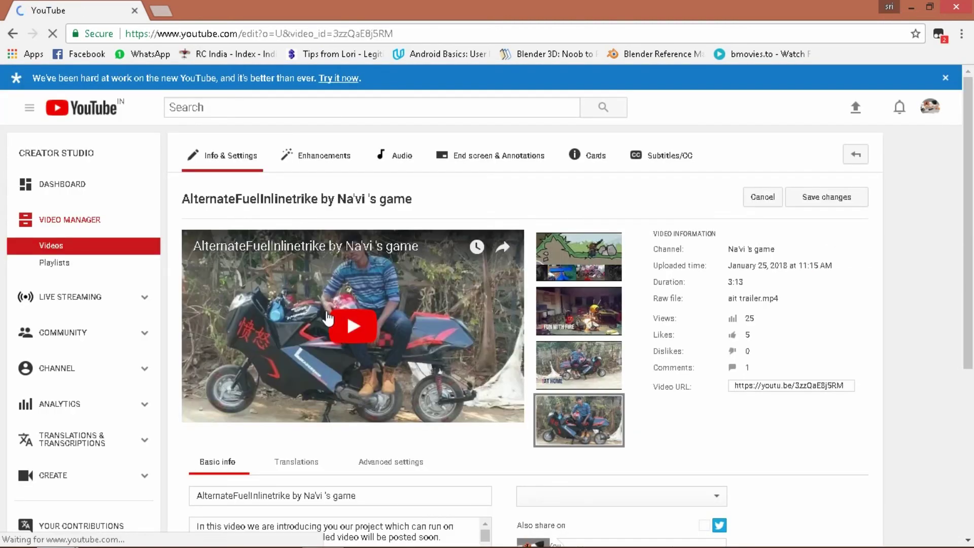
Step: Play the video in full screen from 0:18 and examine the watermark and its Subscribe pop-up
left_click(370, 326)
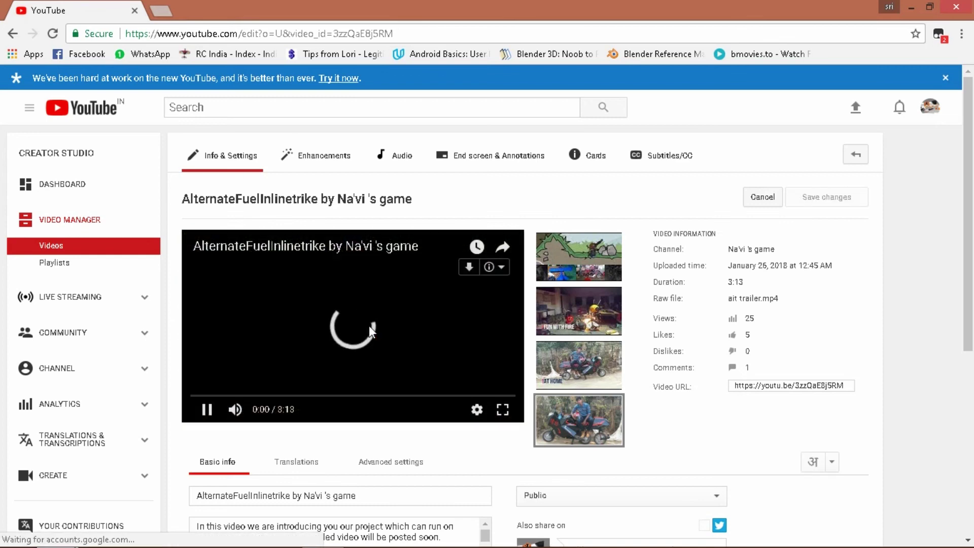
left_click(503, 409)
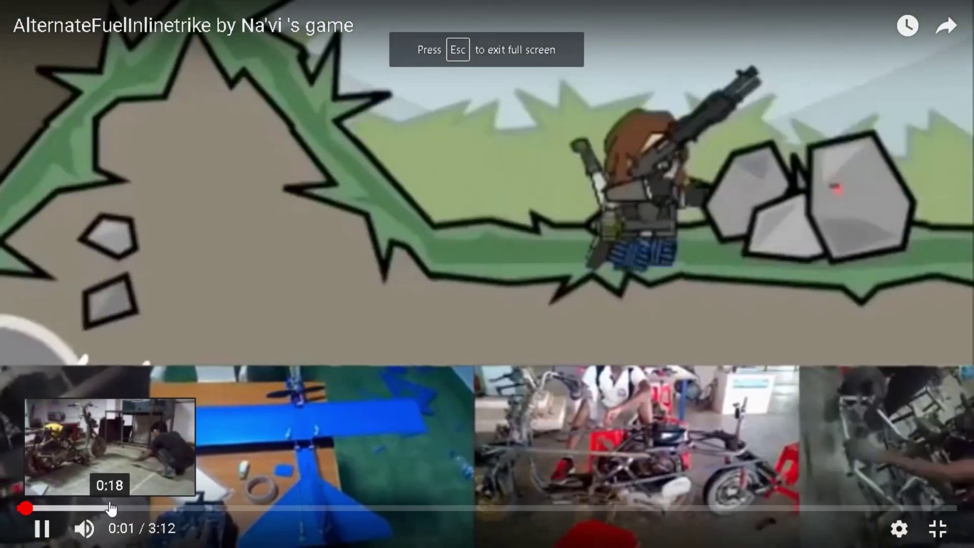
left_click(111, 507)
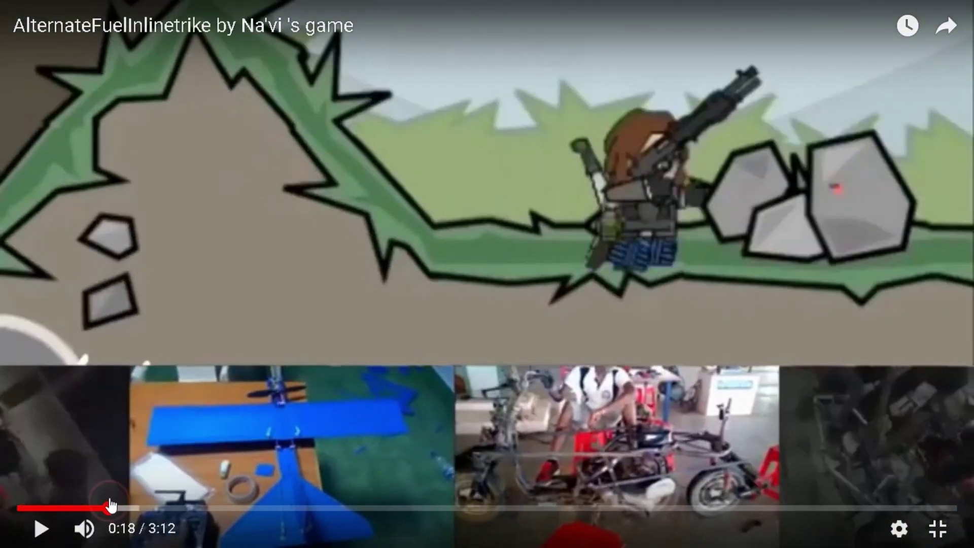
left_click(324, 428)
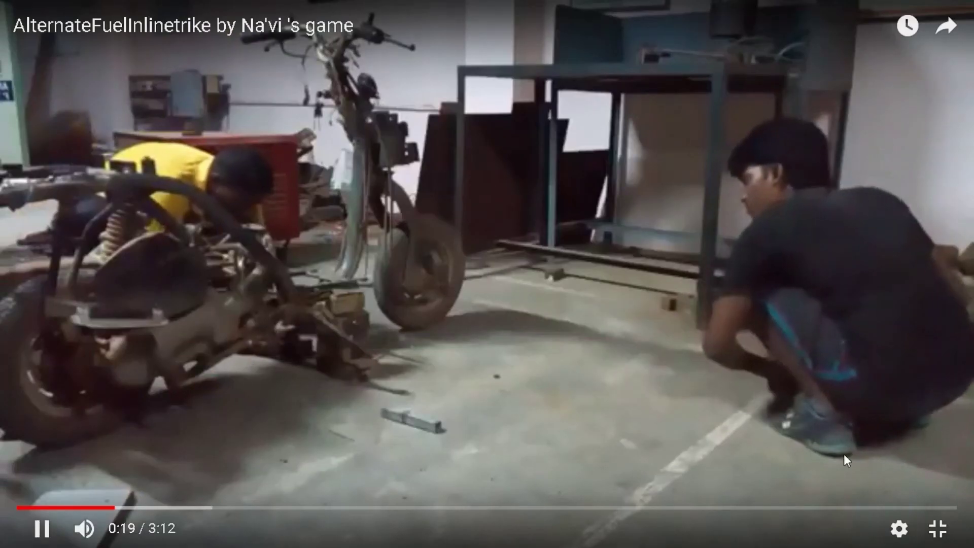
mouse_move(943, 487)
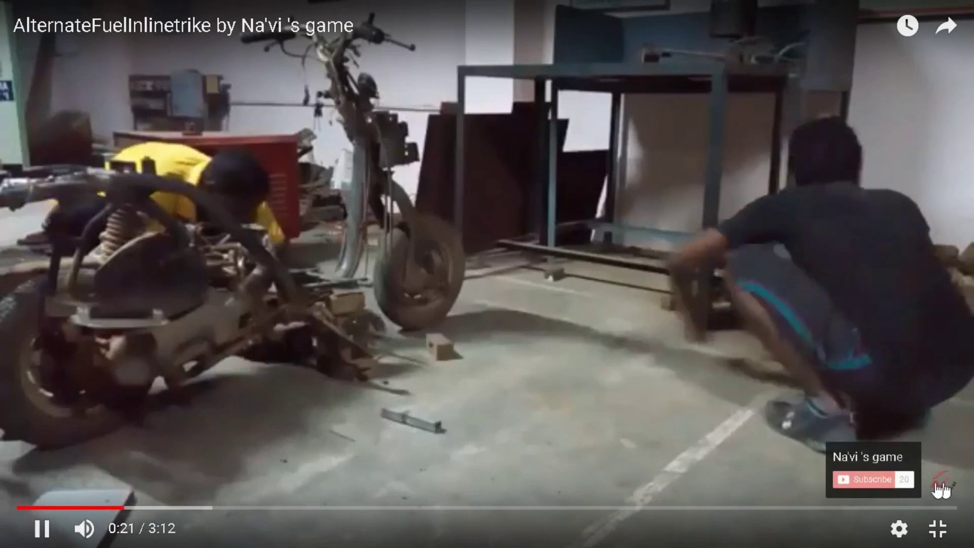